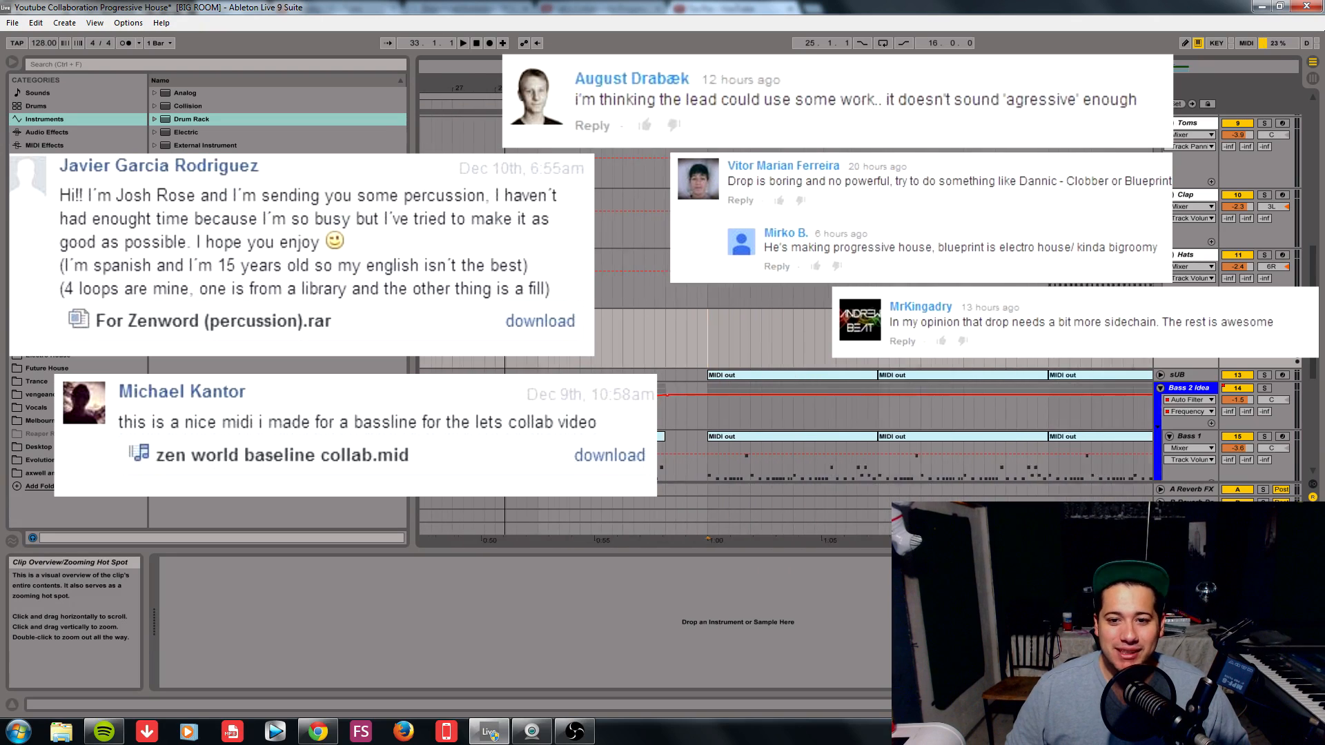
# - Bring the bass tracks into view in the arrangement and solo the Bass 1 track
pyautogui.scroll(-5, 658, 321)
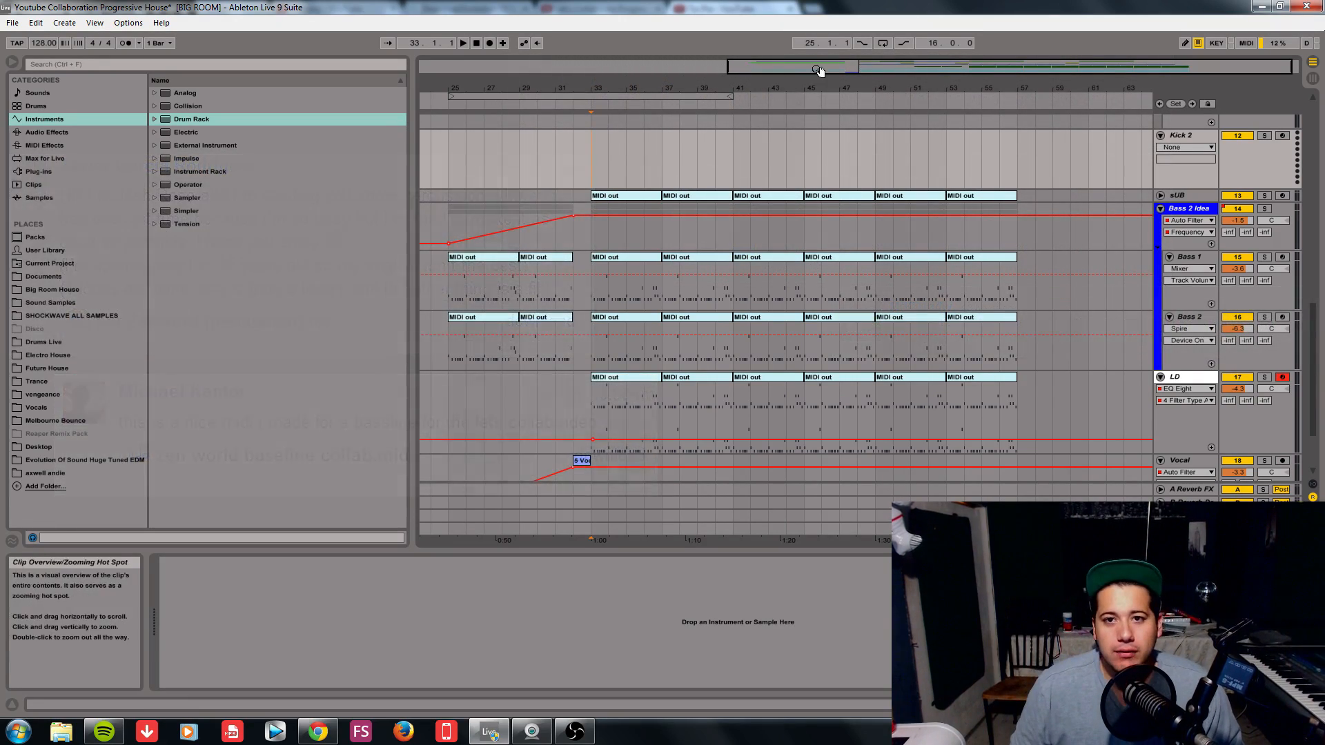
pyautogui.moveTo(818, 71)
pyautogui.mouseDown()
pyautogui.moveTo(706, 69)
pyautogui.moveTo(752, 68)
pyautogui.moveTo(752, 95)
pyautogui.moveTo(802, 66)
pyautogui.moveTo(846, 65)
pyautogui.moveTo(796, 70)
pyautogui.mouseUp()
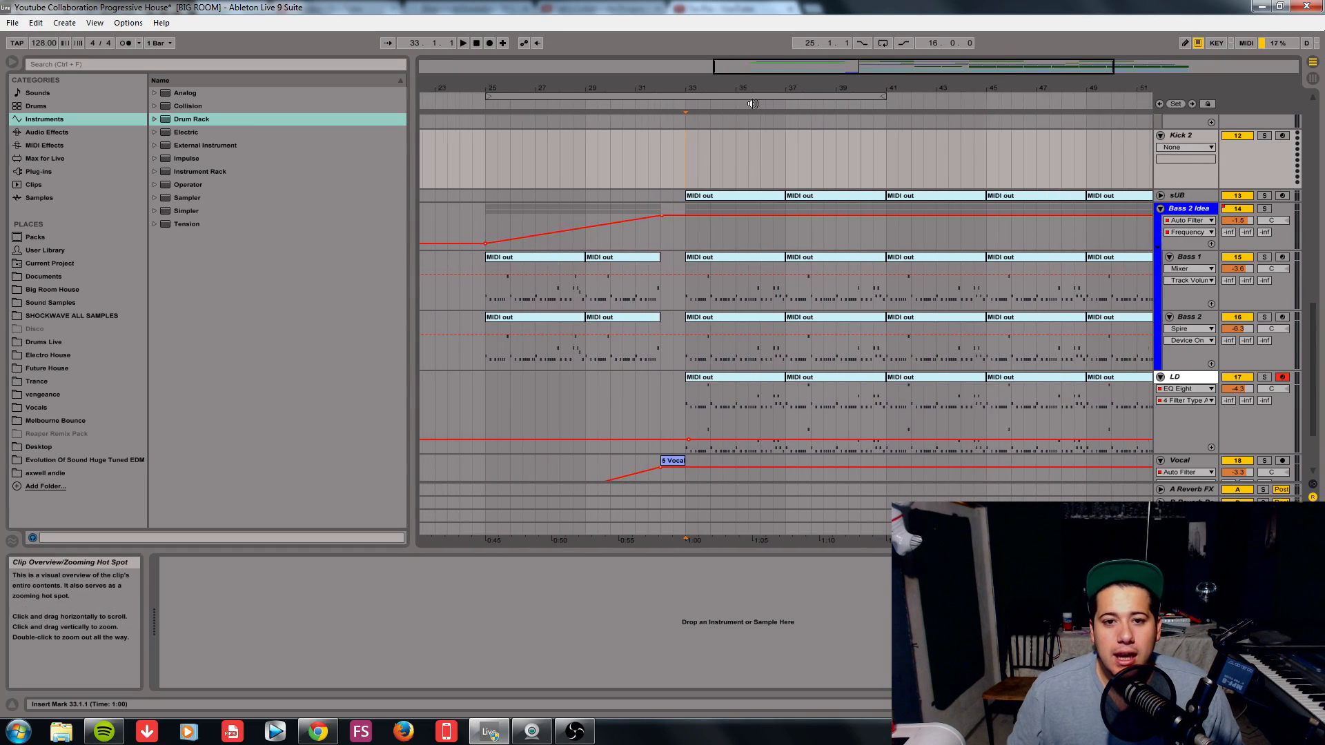
pyautogui.click(486, 297)
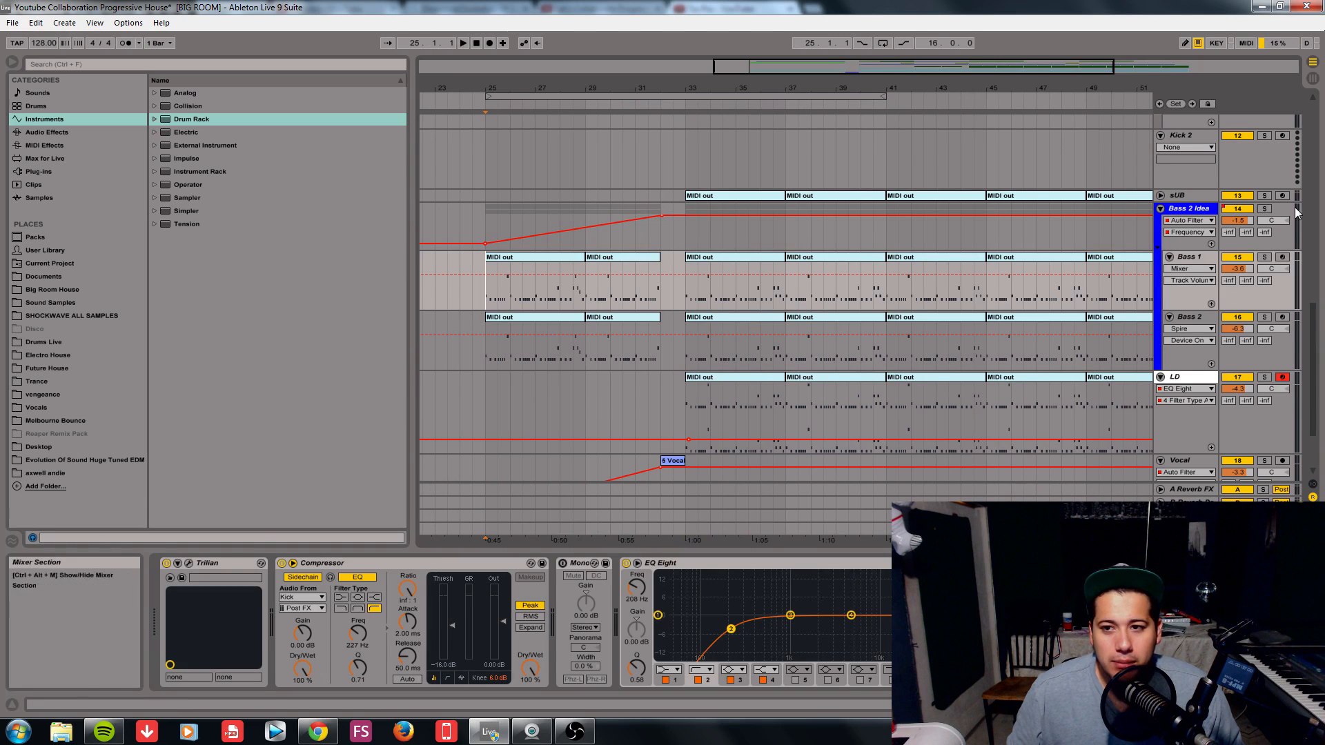
pyautogui.click(1265, 247)
pyautogui.click(1264, 257)
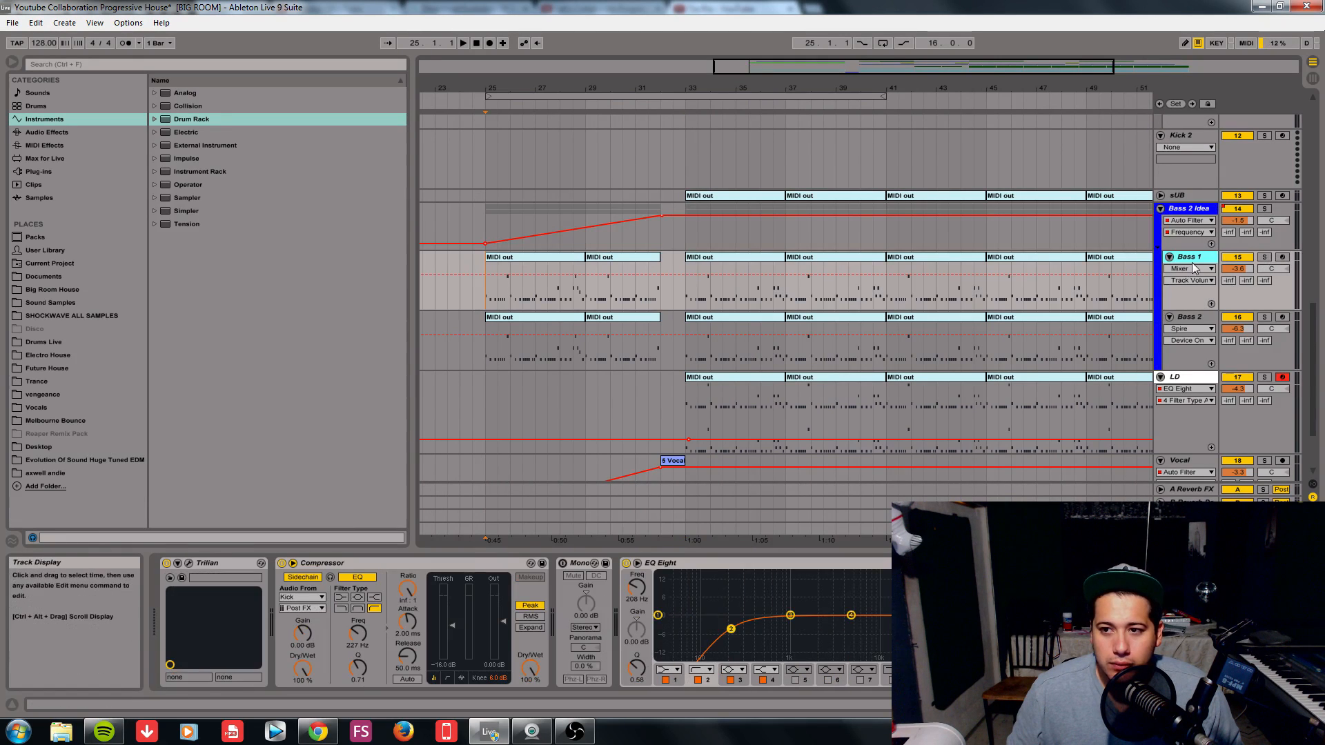
# - Play the soloed Bass 1 track from bar 33 and open the Big Room House folder in the browser
pyautogui.click(689, 305)
pyautogui.press('space')
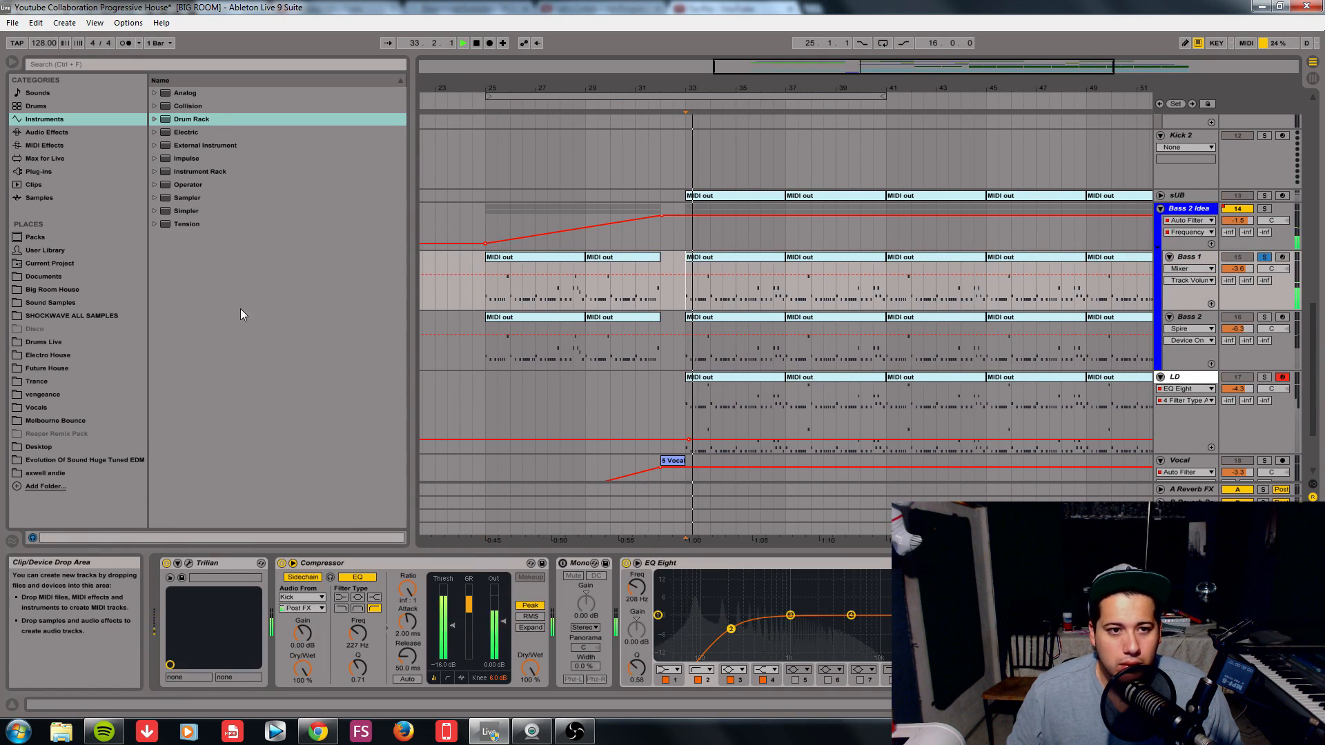
pyautogui.click(42, 289)
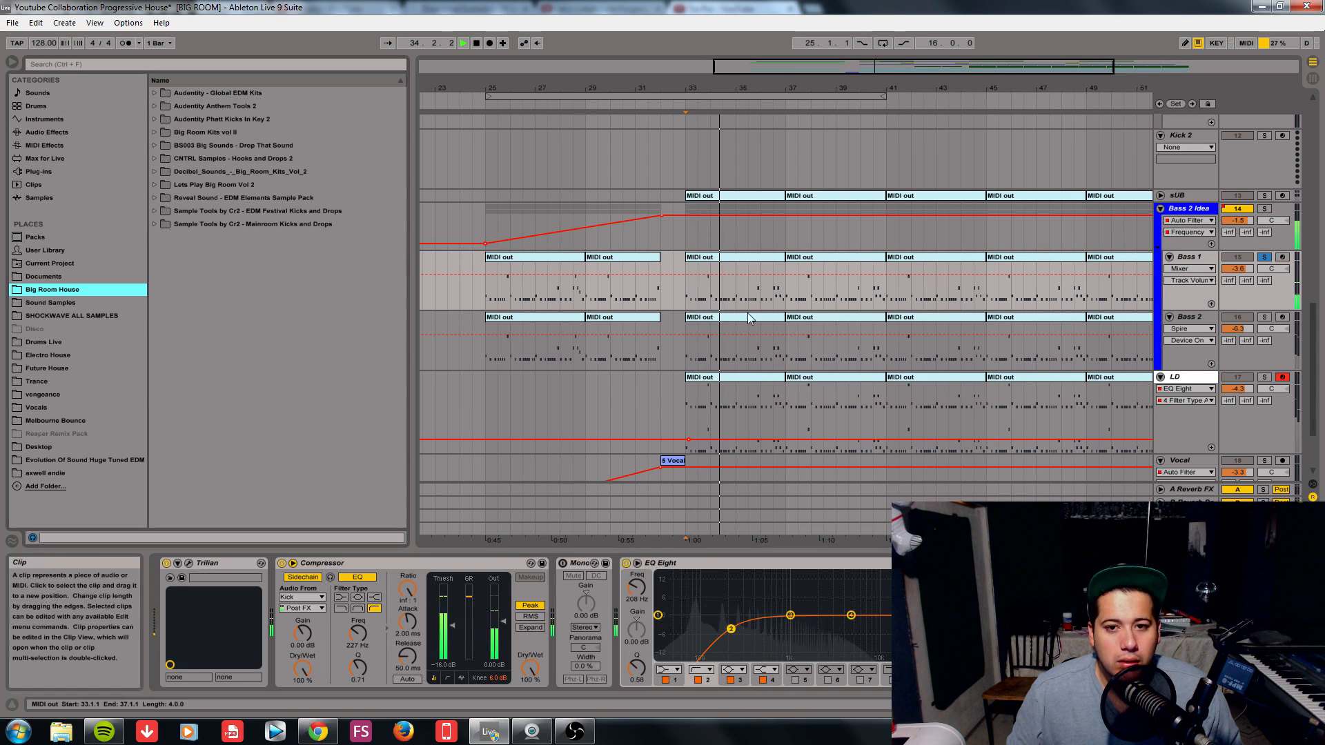
pyautogui.click(689, 300)
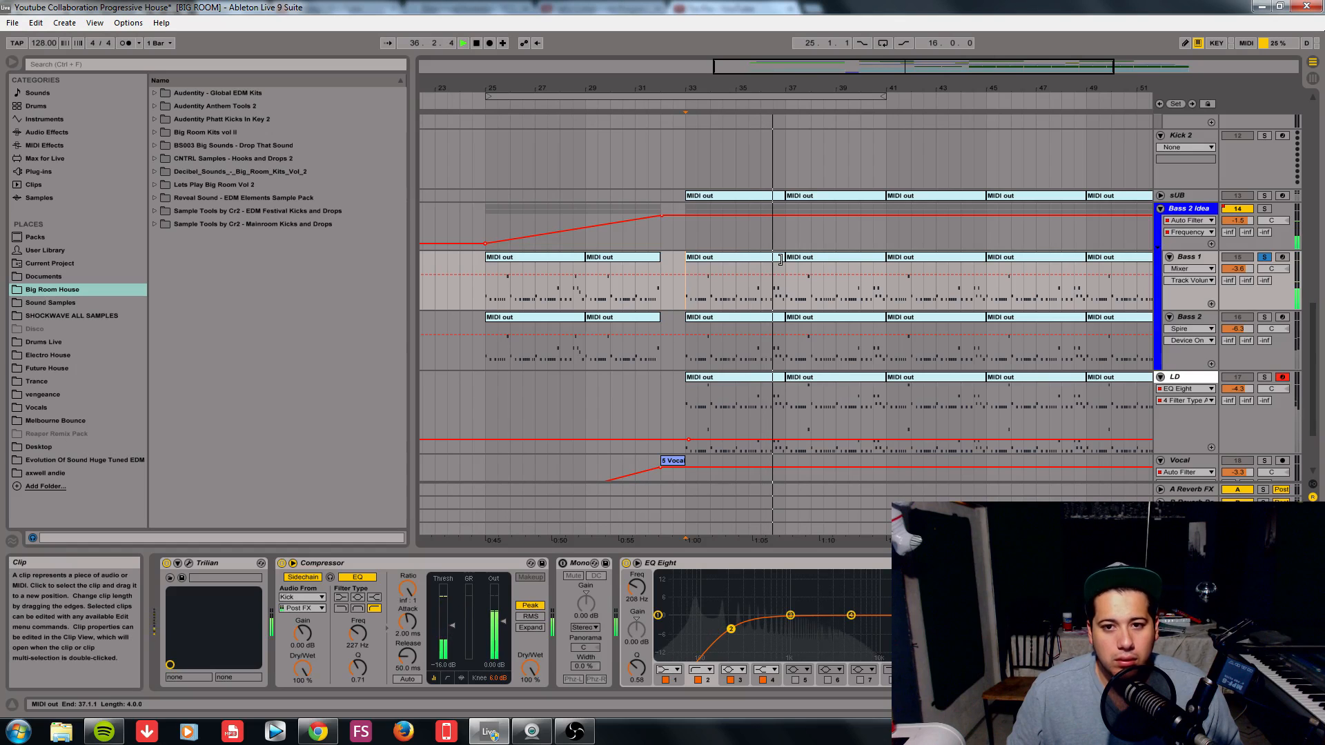
pyautogui.press('space')
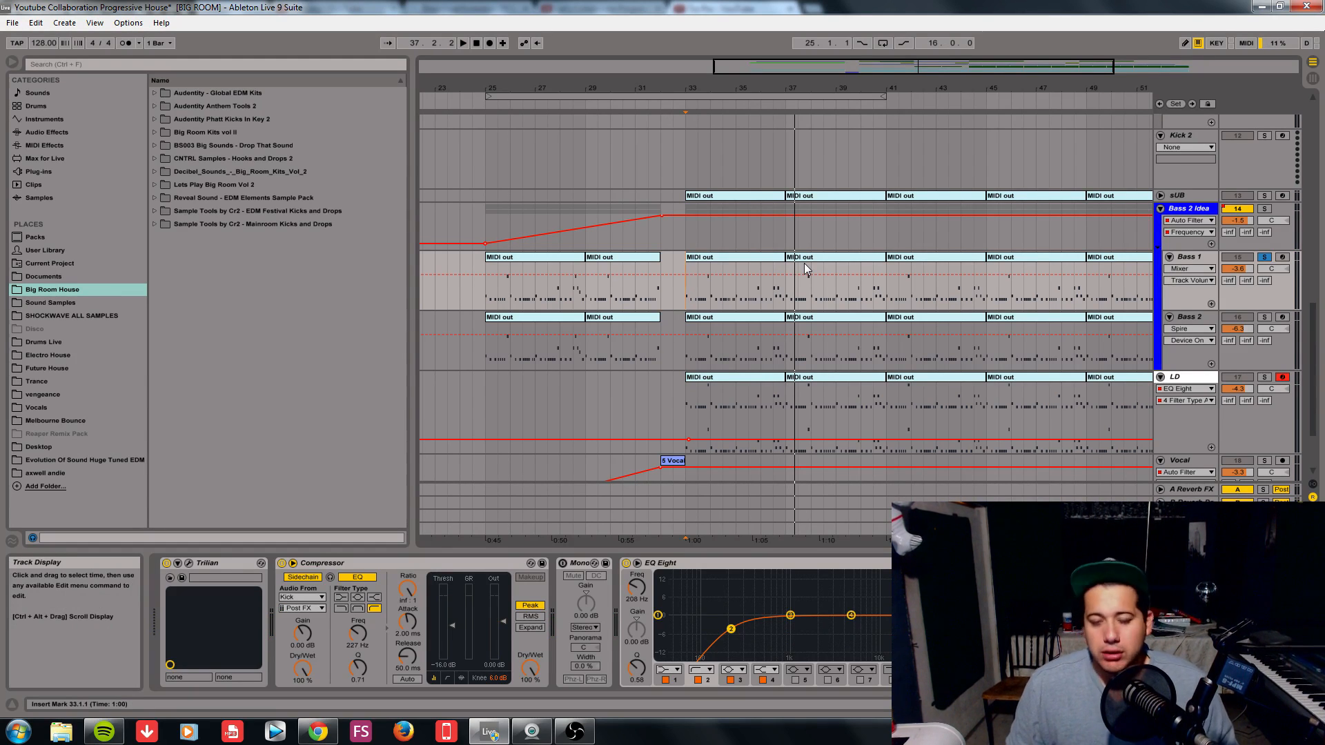
# - View the Bass 2 and Bass 1 device chains and unsolo Bass 1
pyautogui.click(689, 332)
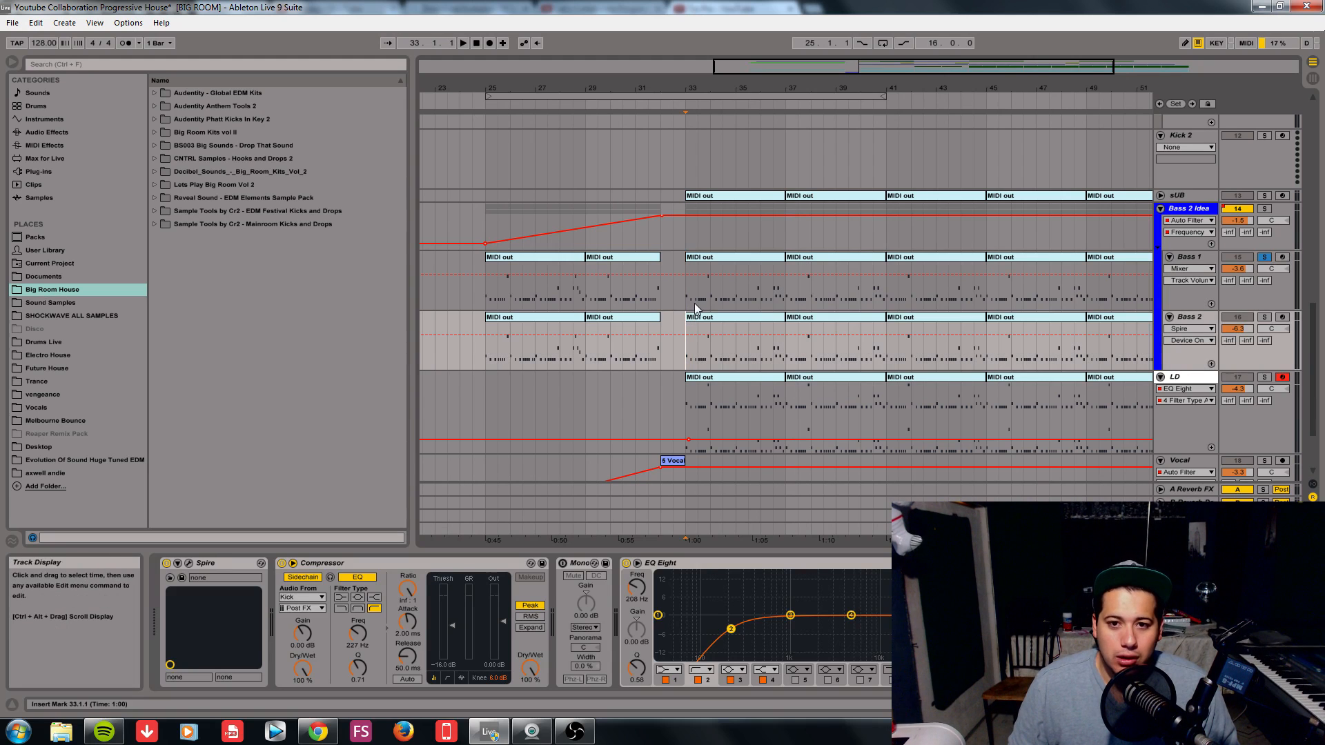
pyautogui.click(686, 300)
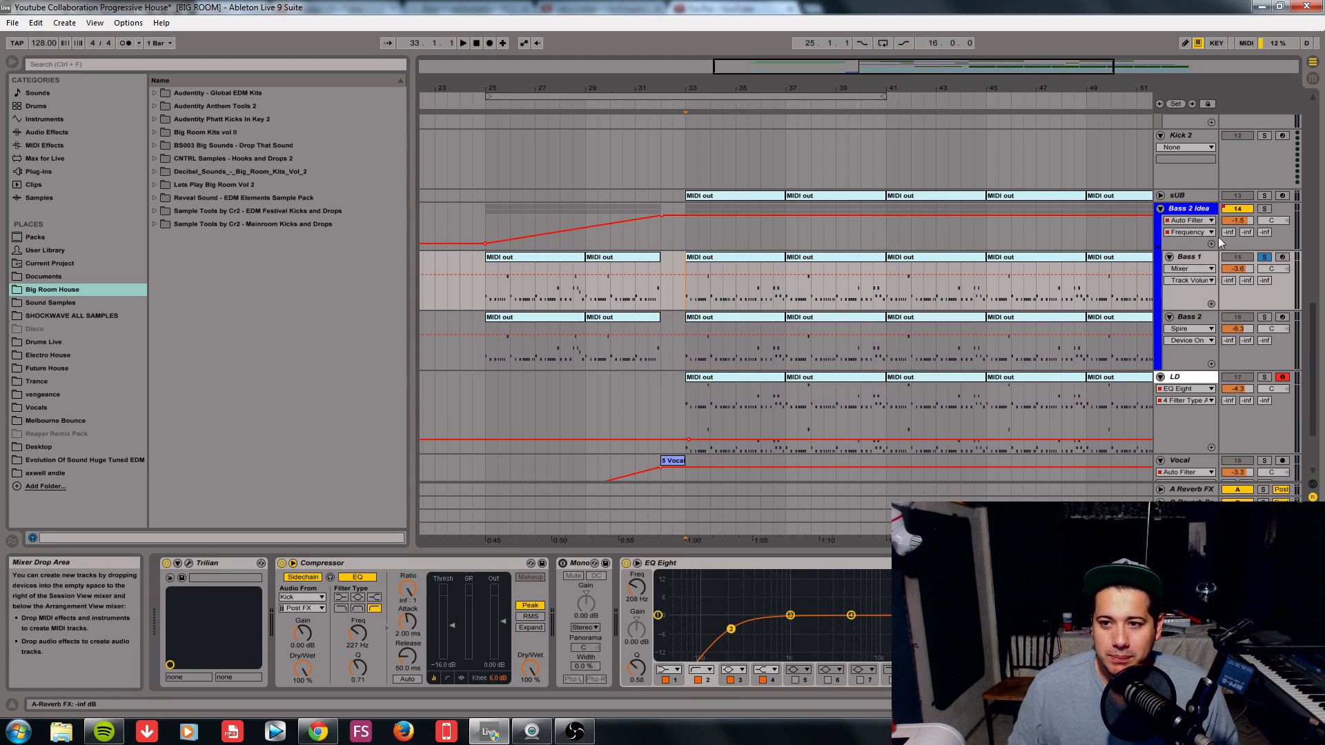
pyautogui.click(1266, 209)
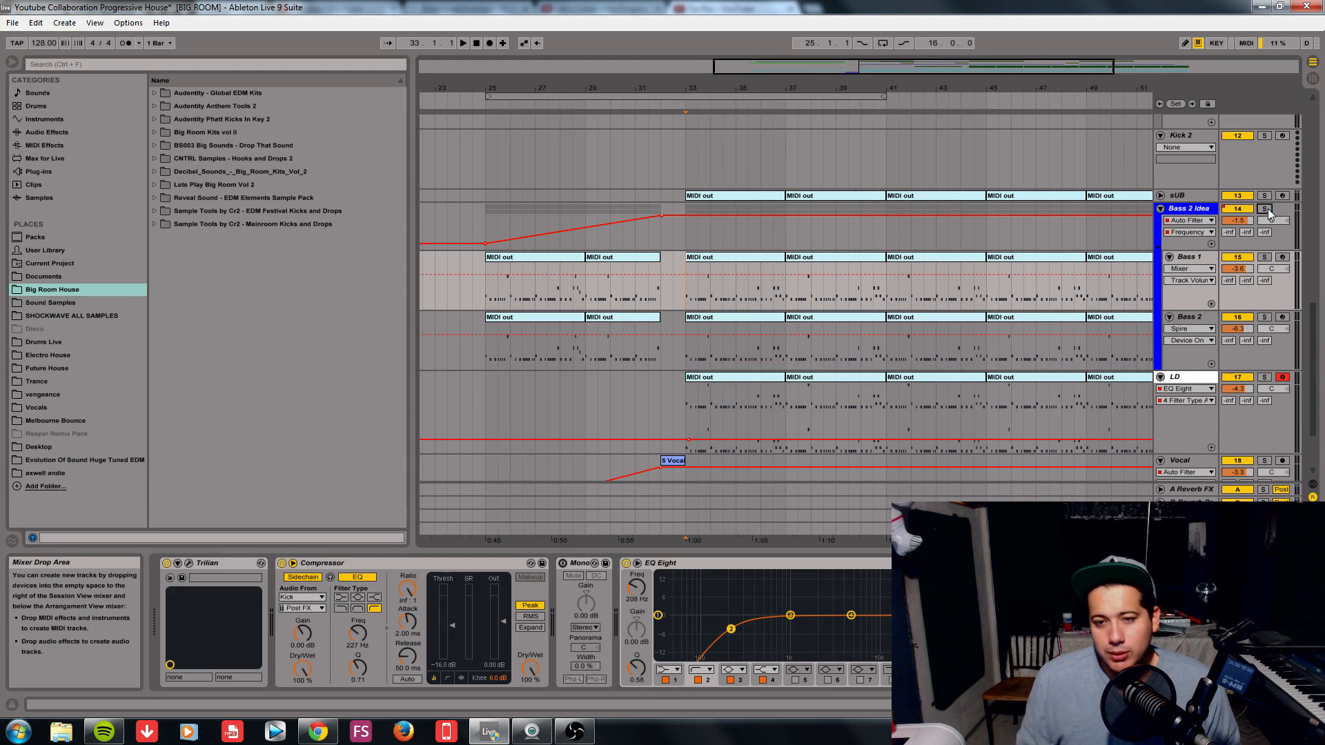
# - Solo the LD track and show its device chain
pyautogui.scroll(-2, 773, 309)
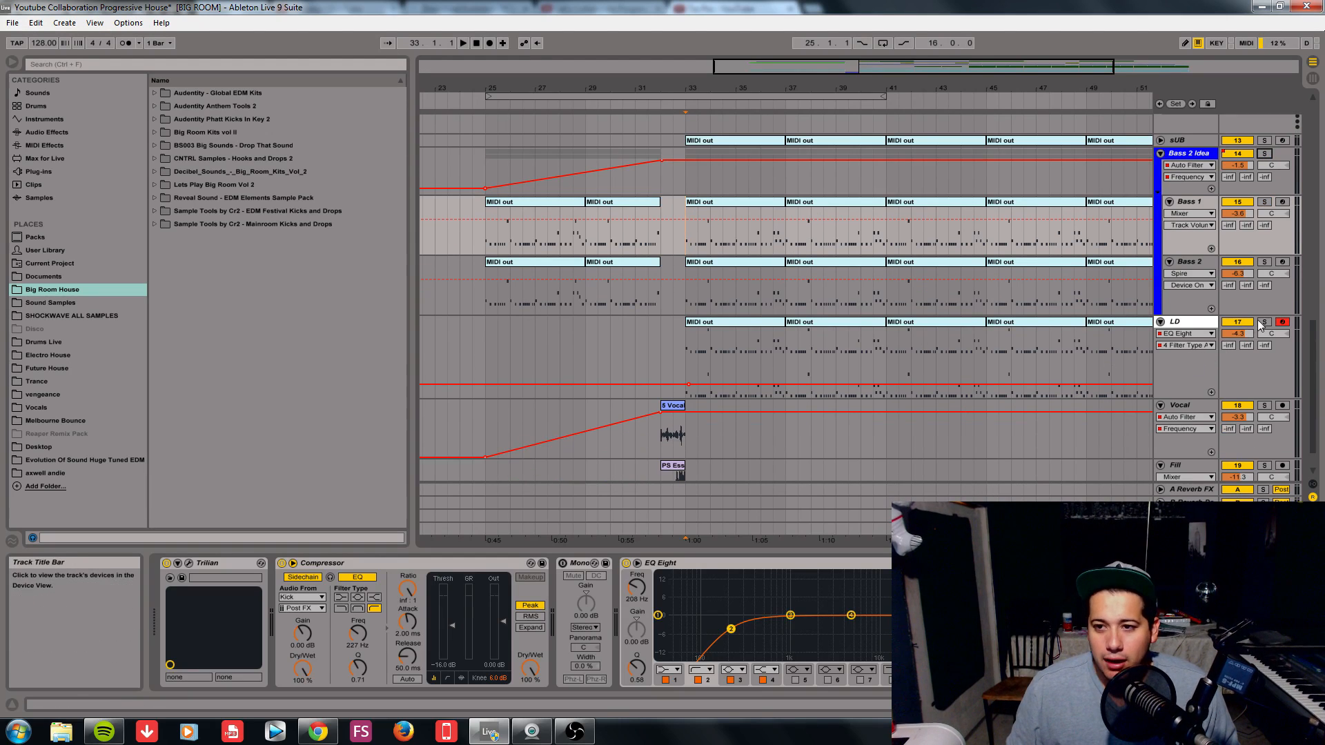
pyautogui.click(1265, 322)
pyautogui.click(1176, 322)
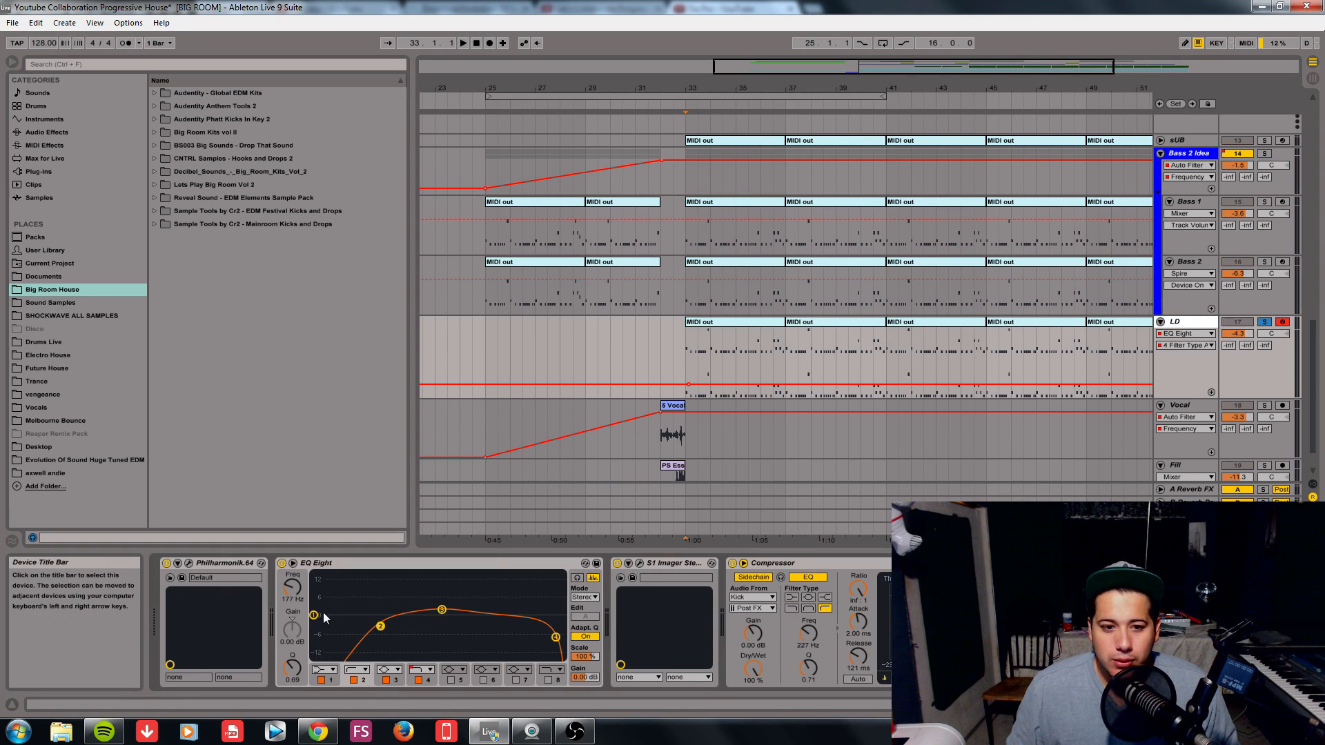
# - Look through Philharmonik's brass wind instrument list down to the Stacc Brass presets and close the plug-in
pyautogui.click(188, 563)
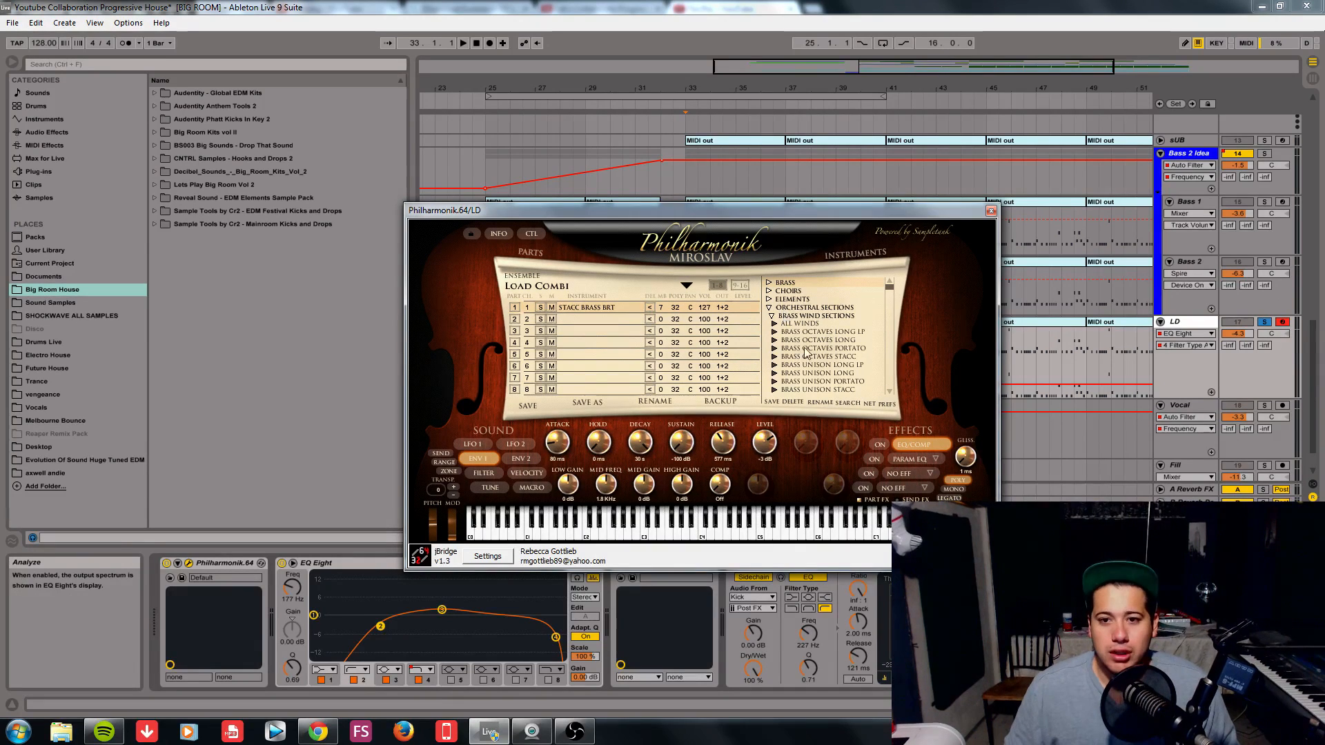
pyautogui.scroll(-8, 888, 391)
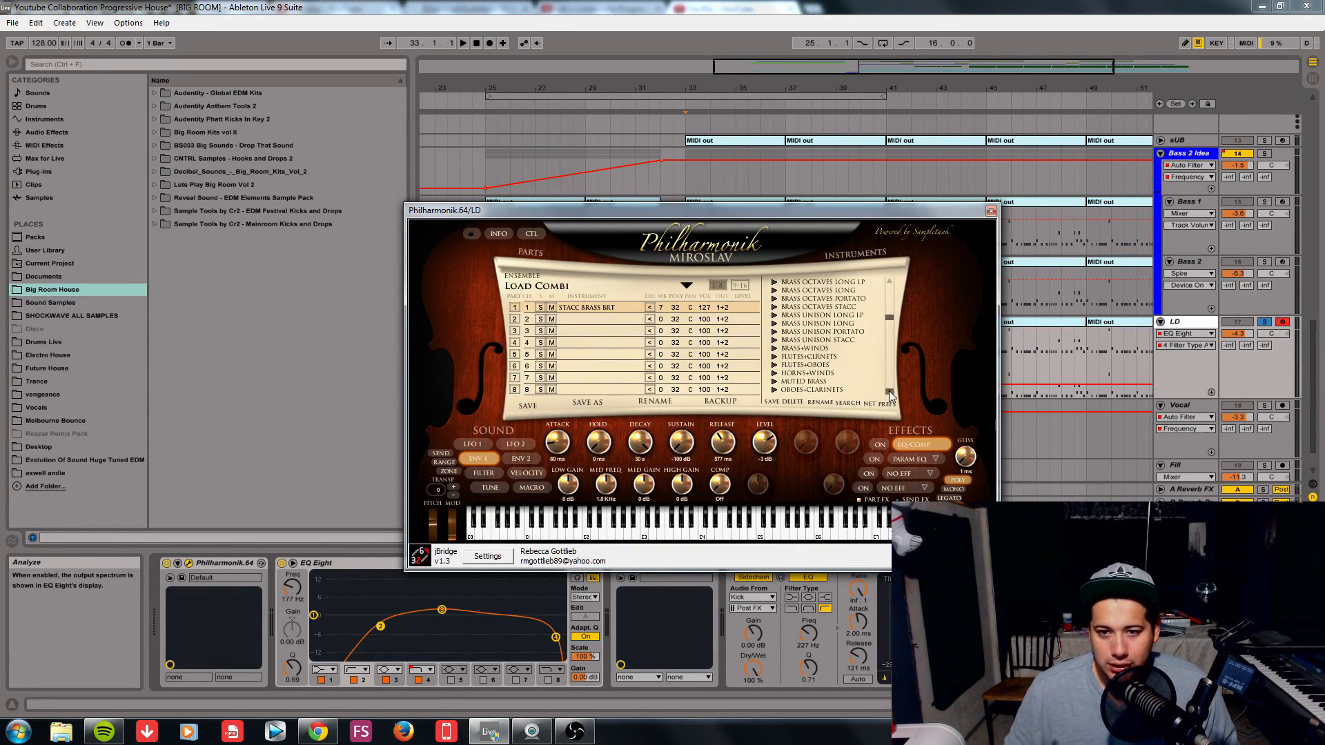
pyautogui.scroll(-7, 889, 391)
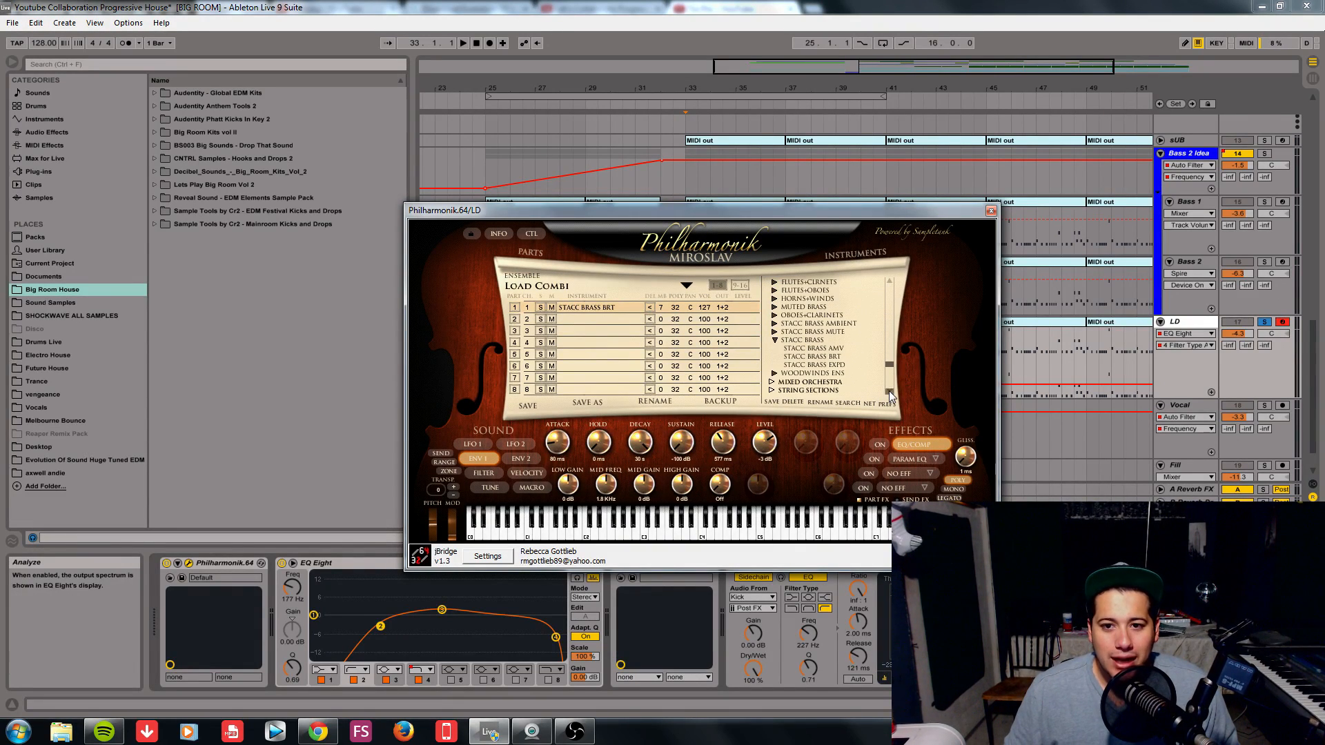
pyautogui.click(990, 212)
# - Open the LD clip at bar 33 in an enlarged note editor and select its lower-octave notes from F1 to B1
pyautogui.doubleClick(686, 338)
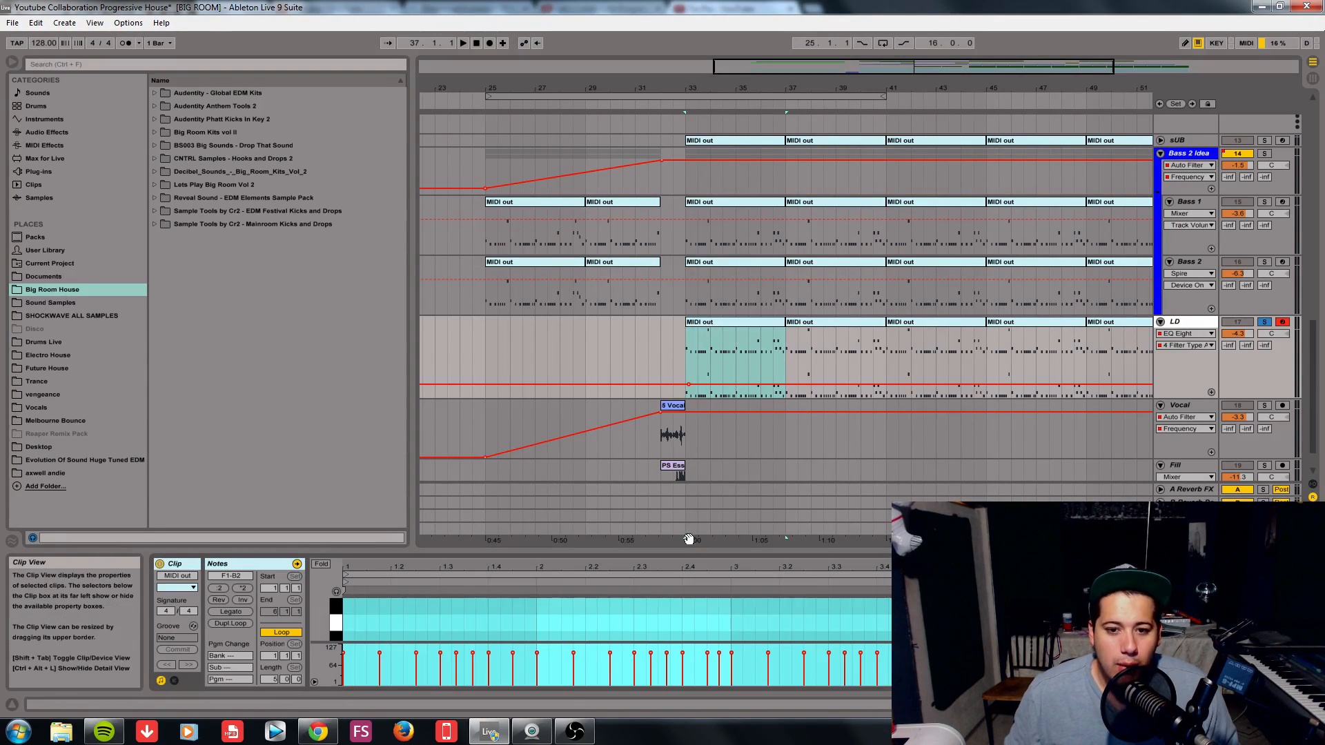
pyautogui.moveTo(697, 552); pyautogui.dragTo(706, 241)
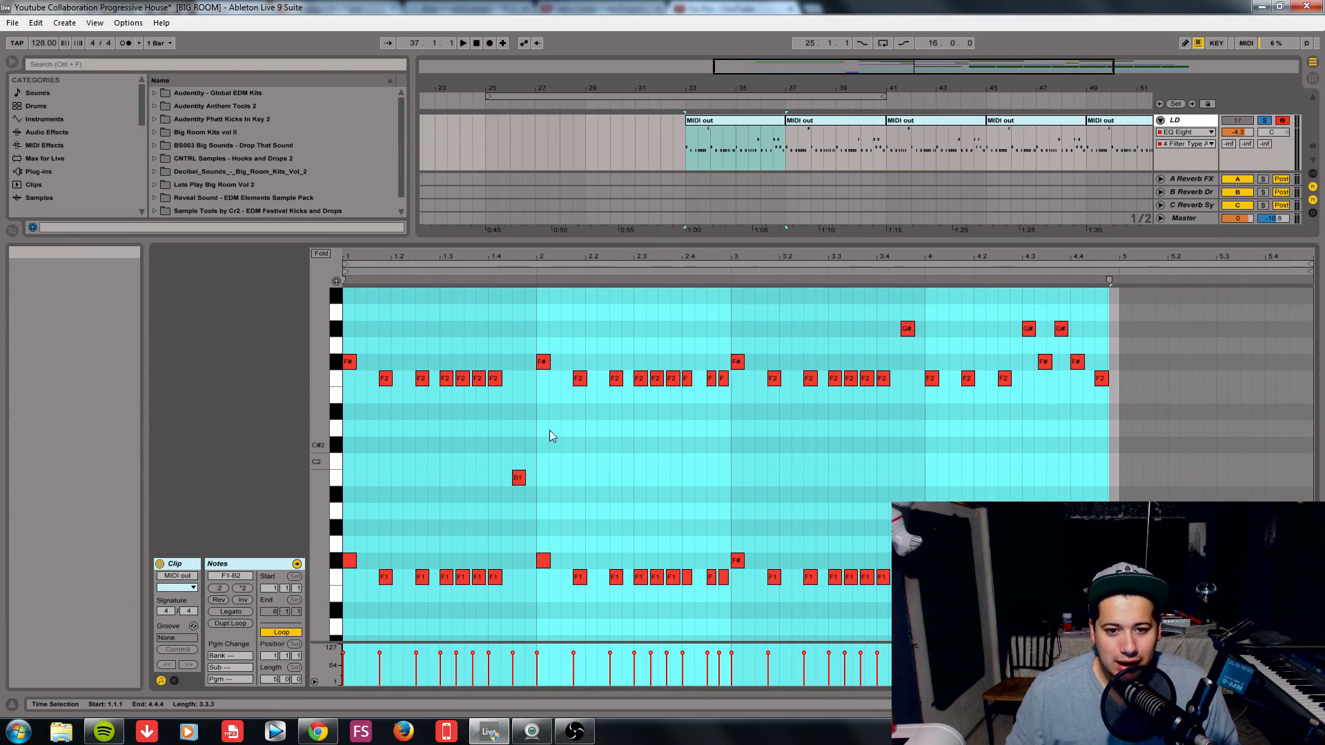
pyautogui.click(473, 527)
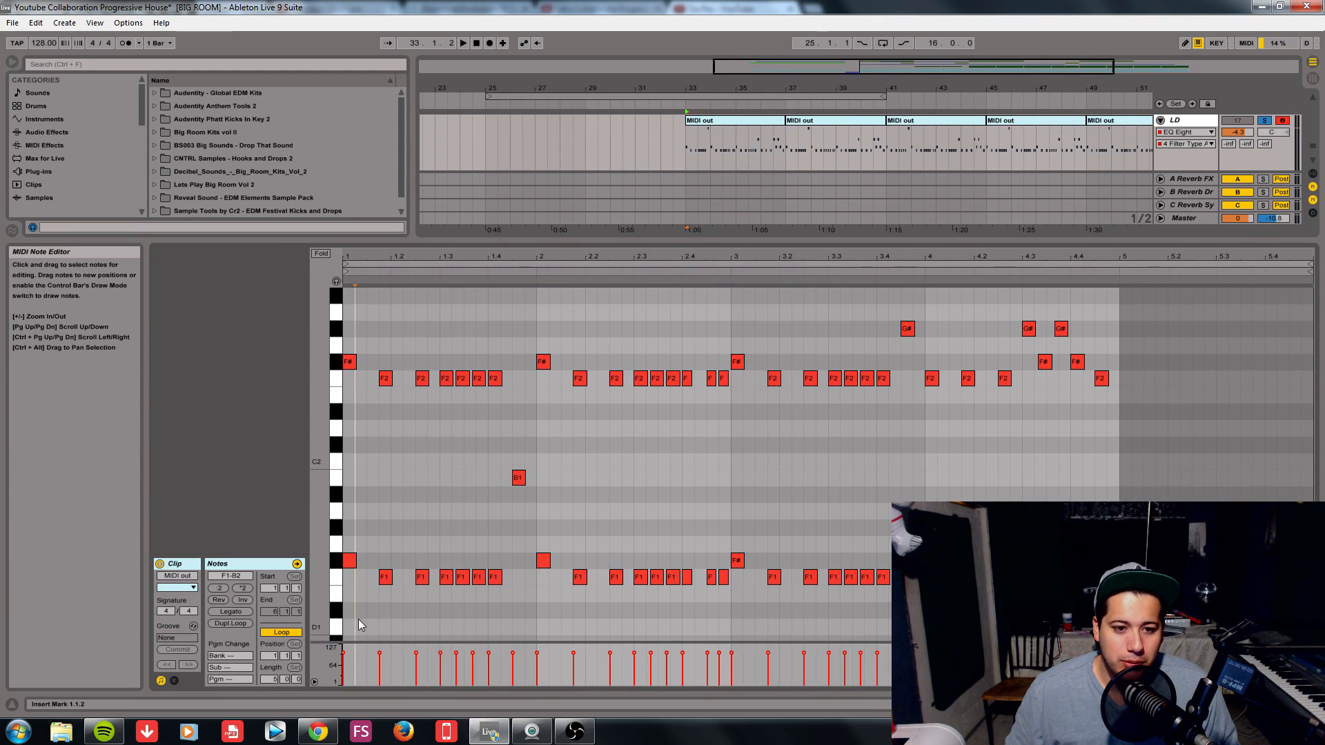
pyautogui.moveTo(358, 619); pyautogui.dragTo(1159, 452)
pyautogui.moveTo(1194, 621); pyautogui.dragTo(77, 440)
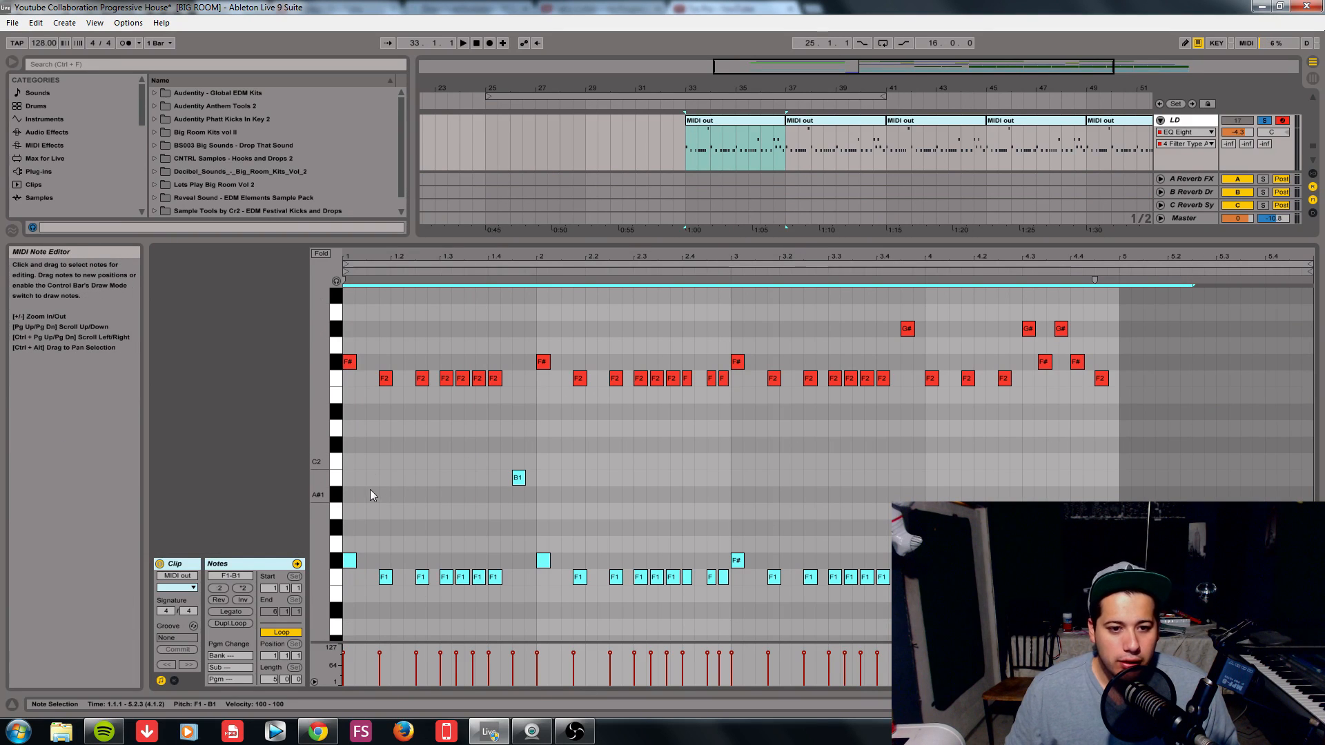
# - Highlight the LD clip's upper-octave notes and shrink the note editor back to its small size
pyautogui.moveTo(364, 459); pyautogui.dragTo(333, 431)
pyautogui.click(1180, 593)
pyautogui.moveTo(1189, 432); pyautogui.dragTo(56, 209)
pyautogui.moveTo(731, 240); pyautogui.dragTo(745, 621)
# - Return to the LD track's device chain and check the preset loaded in Philharmonik
pyautogui.doubleClick(1200, 433)
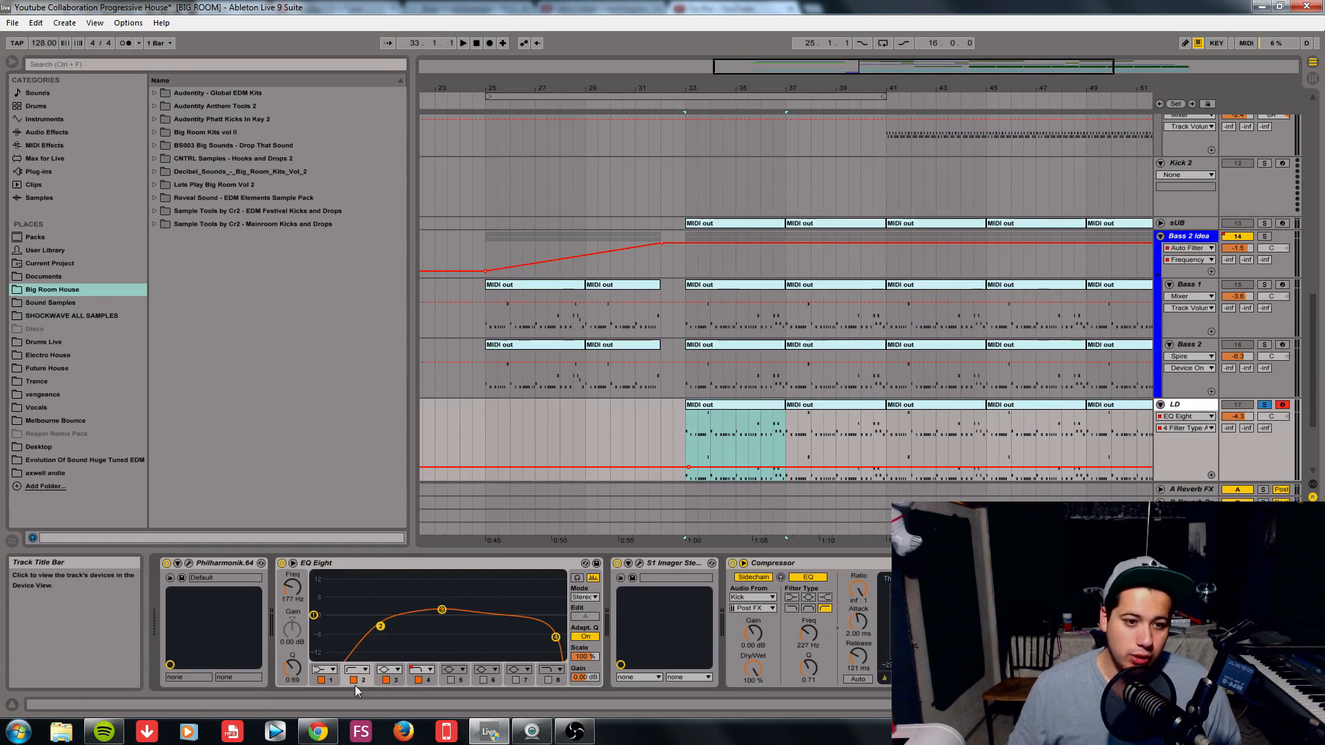
pyautogui.click(189, 563)
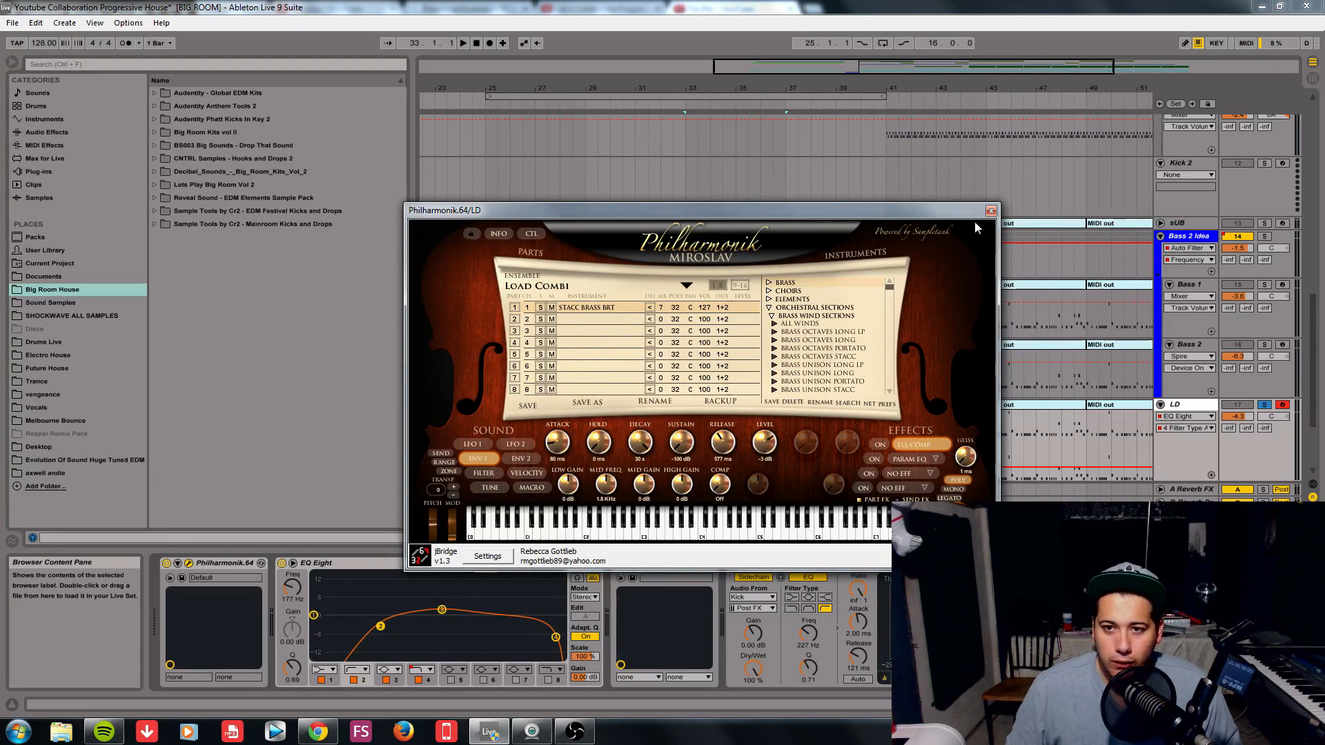
pyautogui.click(991, 210)
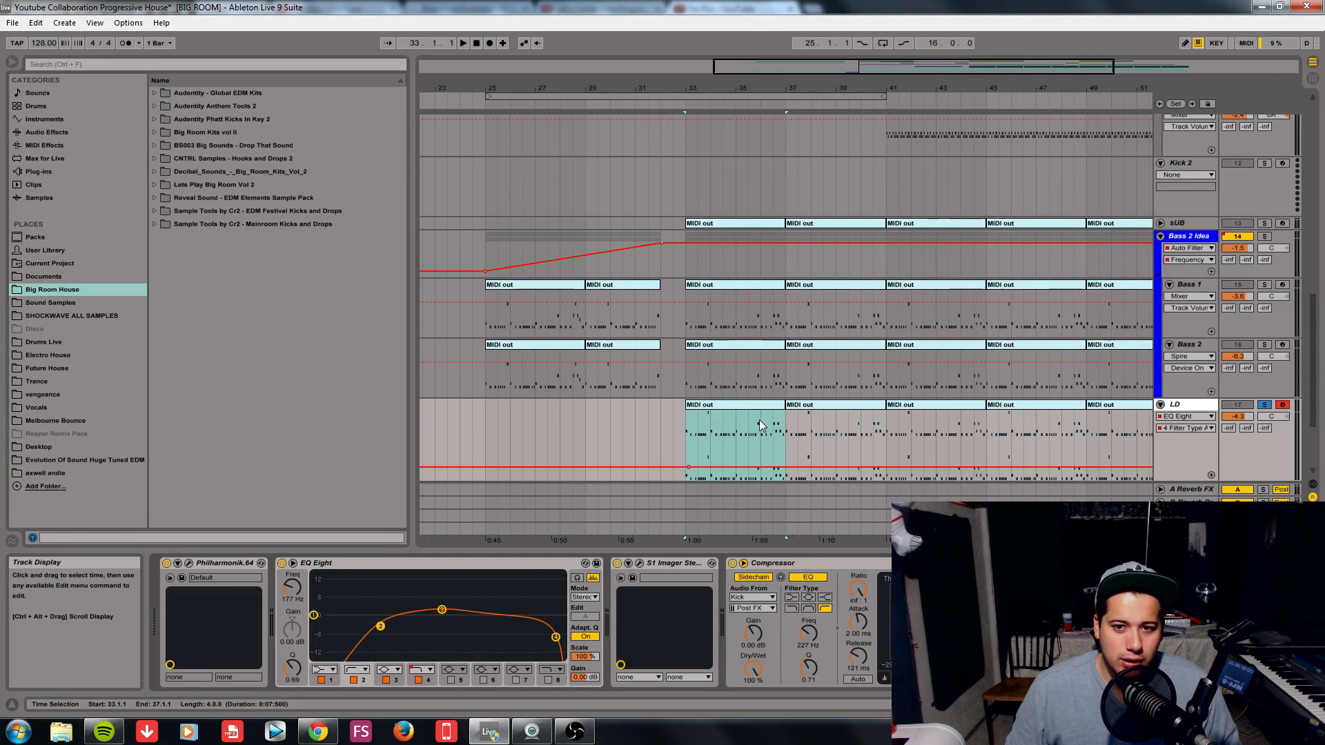
# - Play the soloed LD track from bar 33 and lower its volume slightly in the Session mixer
pyautogui.click(691, 425)
pyautogui.moveTo(919, 72); pyautogui.dragTo(932, 83)
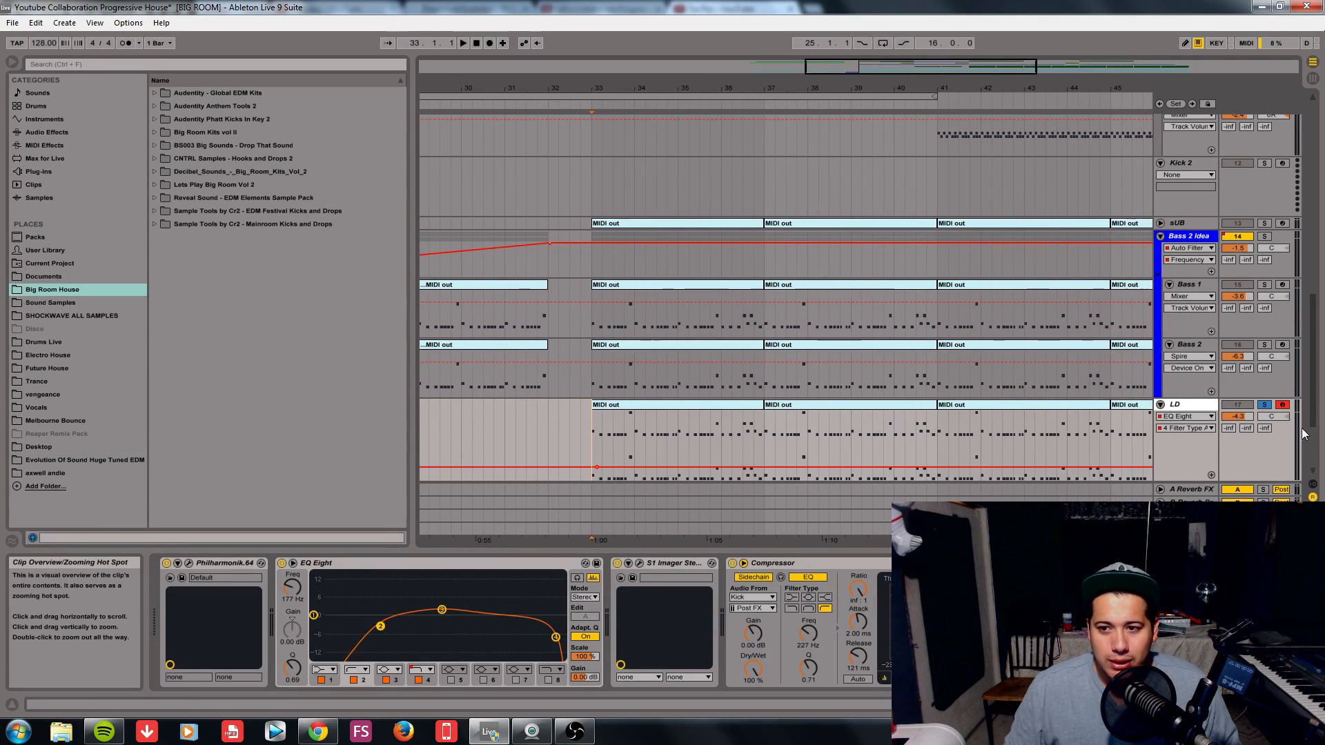
pyautogui.press('space')
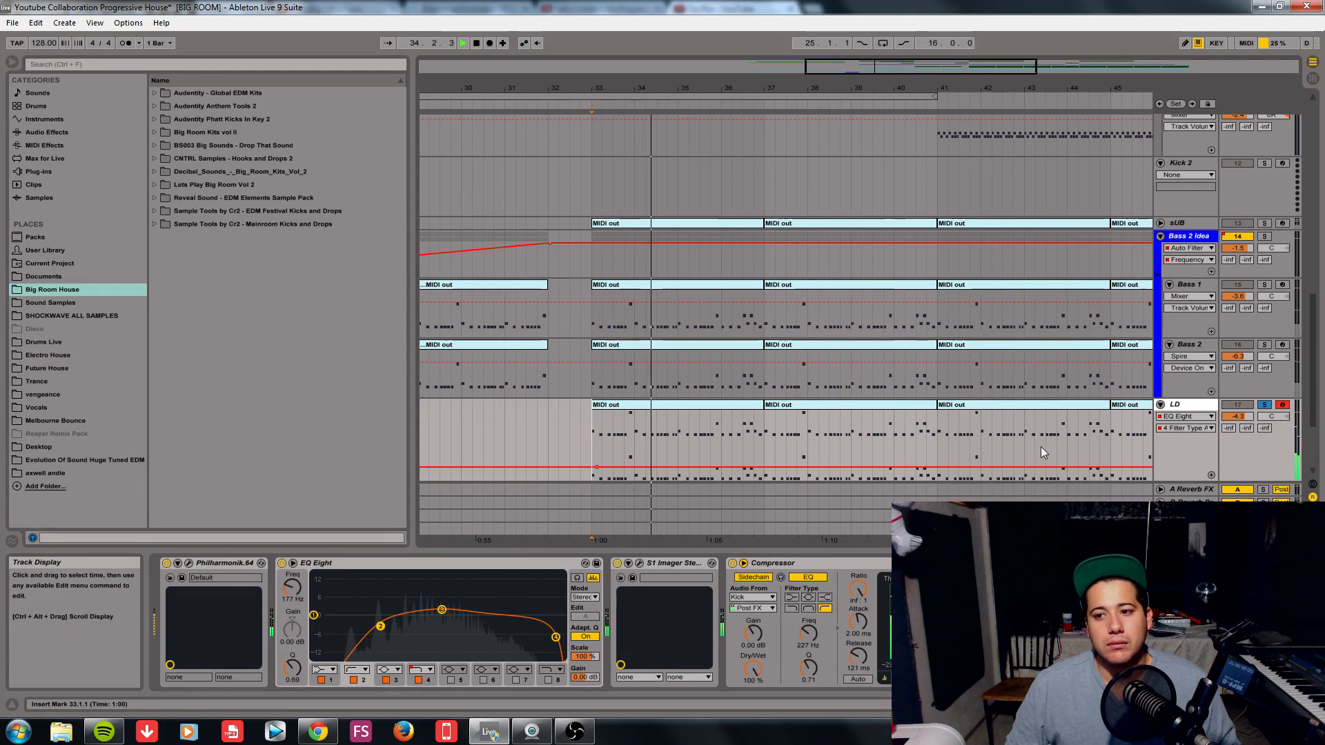
pyautogui.press('Tab')
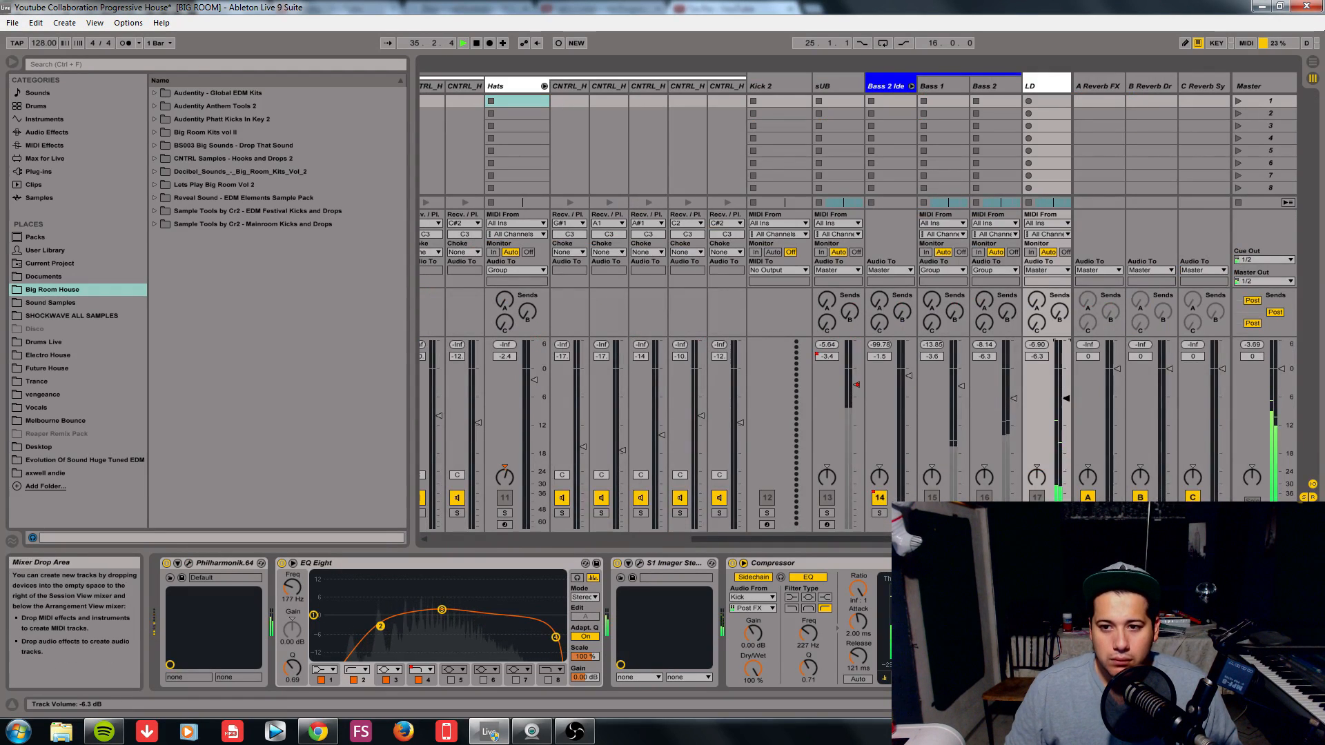
pyautogui.moveTo(1066, 389); pyautogui.dragTo(1066, 394)
pyautogui.press('Tab')
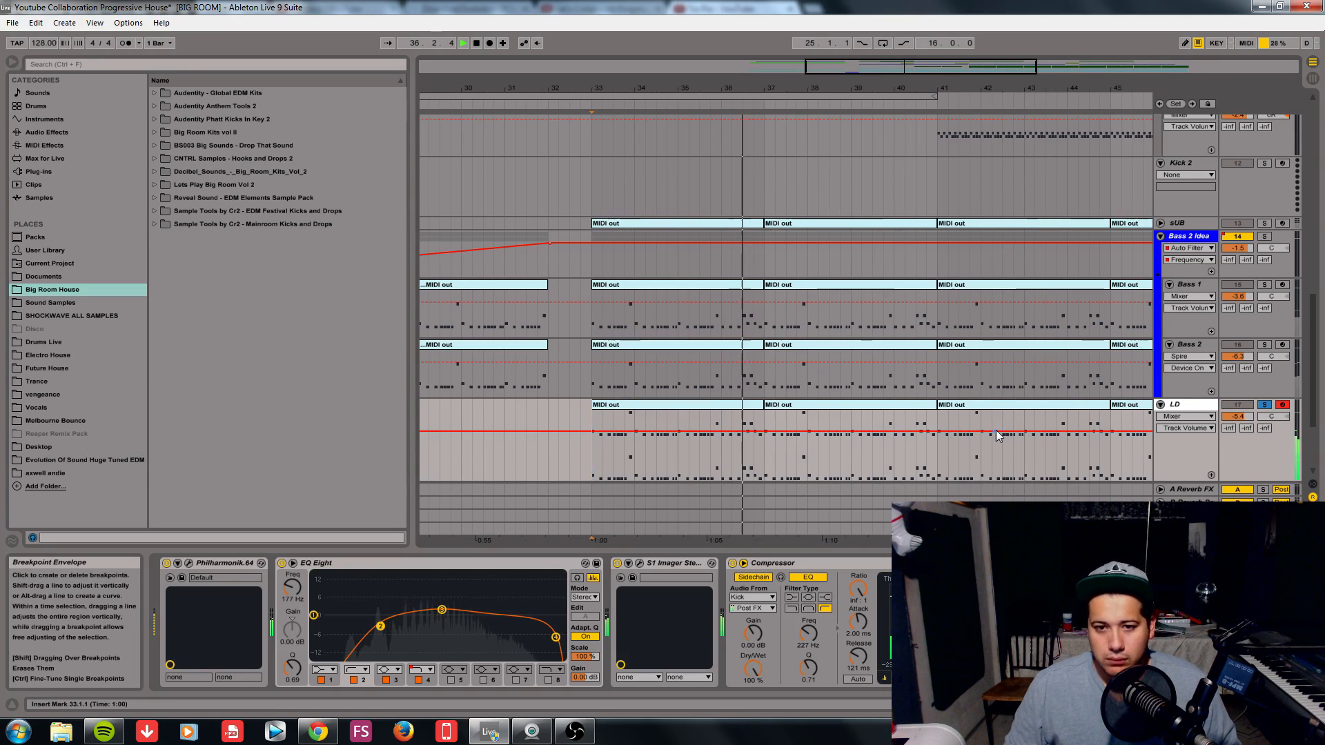
pyautogui.press('space')
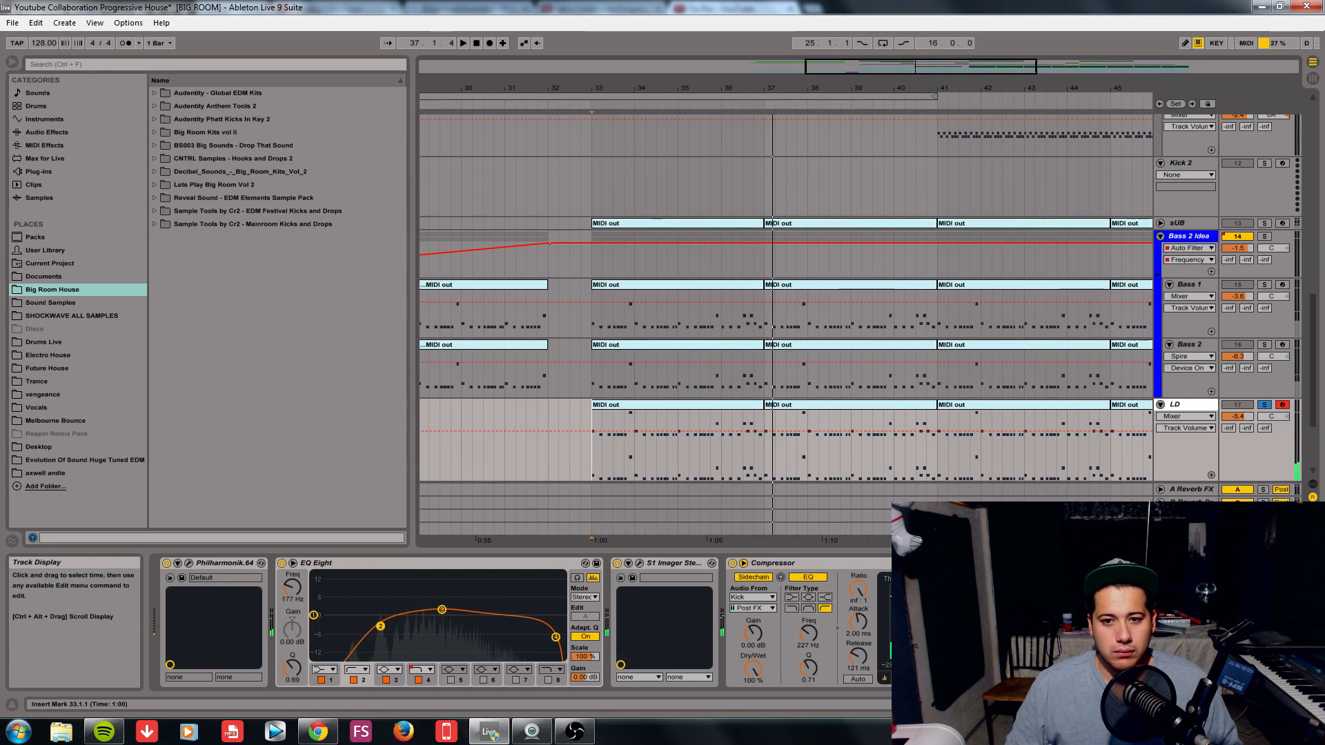
# - Set the LD track's S1 Imager Width to 1.70 and adjust EQ Eight's fourth band to 17.3 kHz
pyautogui.click(638, 563)
pyautogui.moveTo(293, 413); pyautogui.dragTo(294, 416)
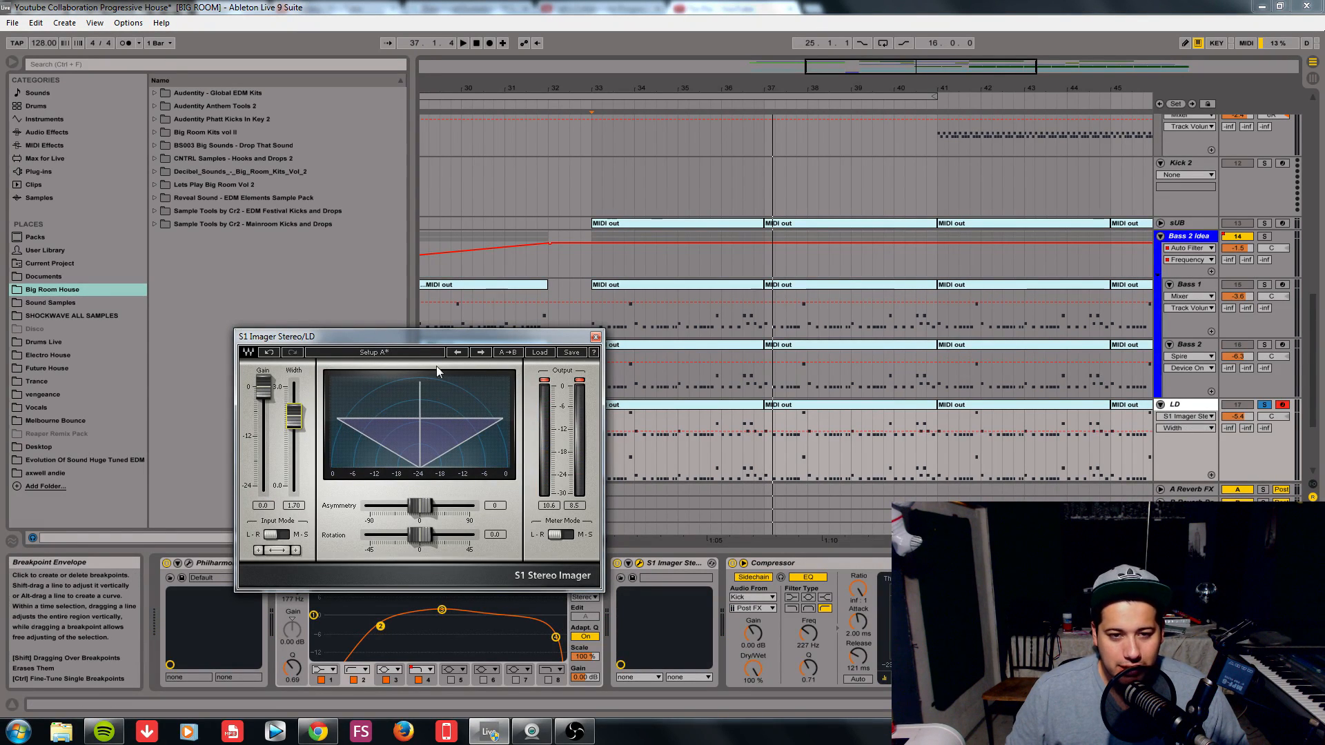
pyautogui.click(596, 336)
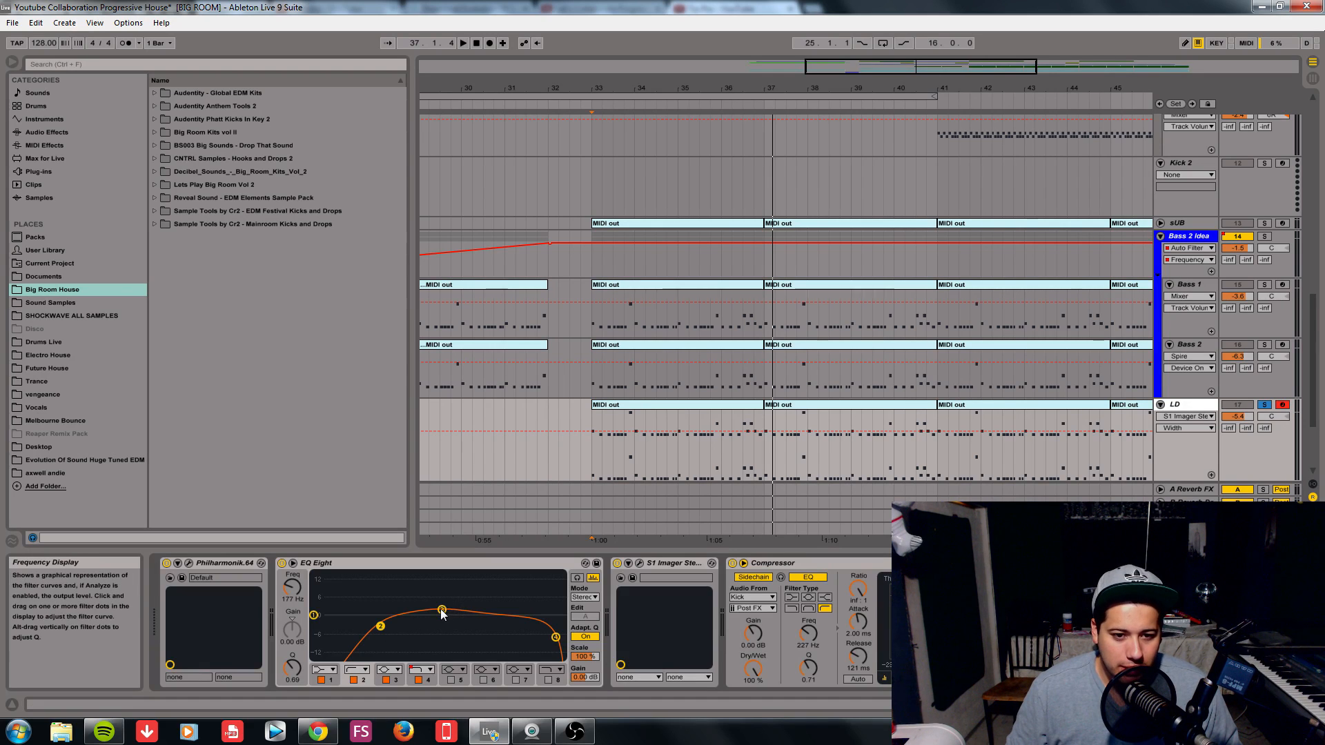
pyautogui.click(555, 639)
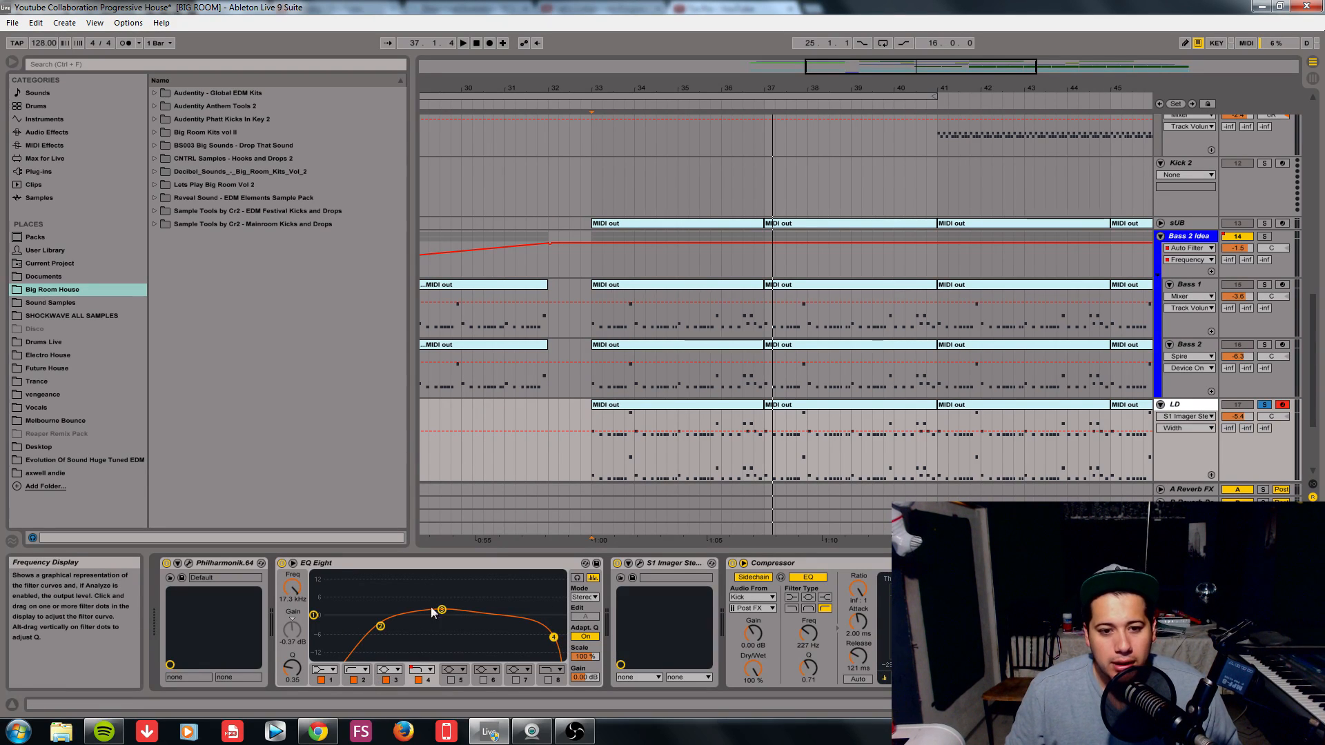
# - Unsolo the LD track and place the insert marker at bar 25 on the Bass 2 Idea group
pyautogui.click(1264, 405)
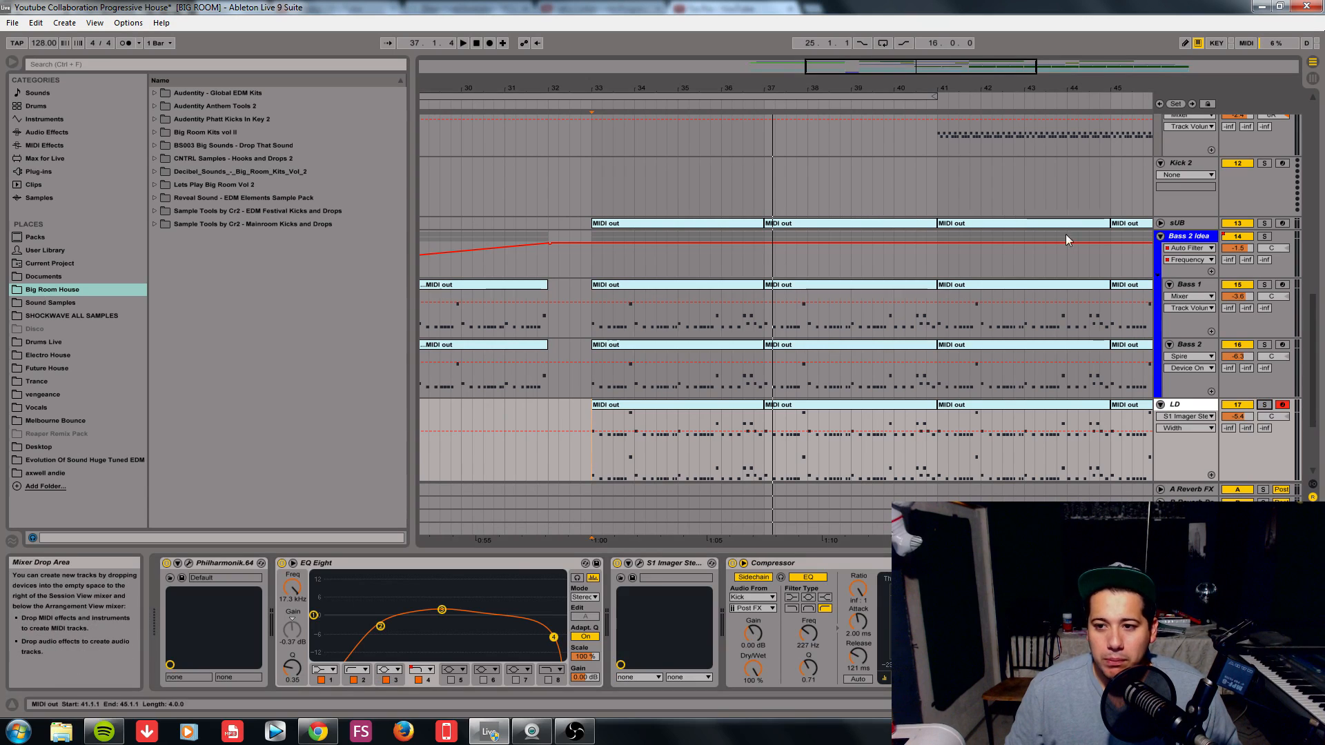
pyautogui.moveTo(911, 84); pyautogui.dragTo(806, 38)
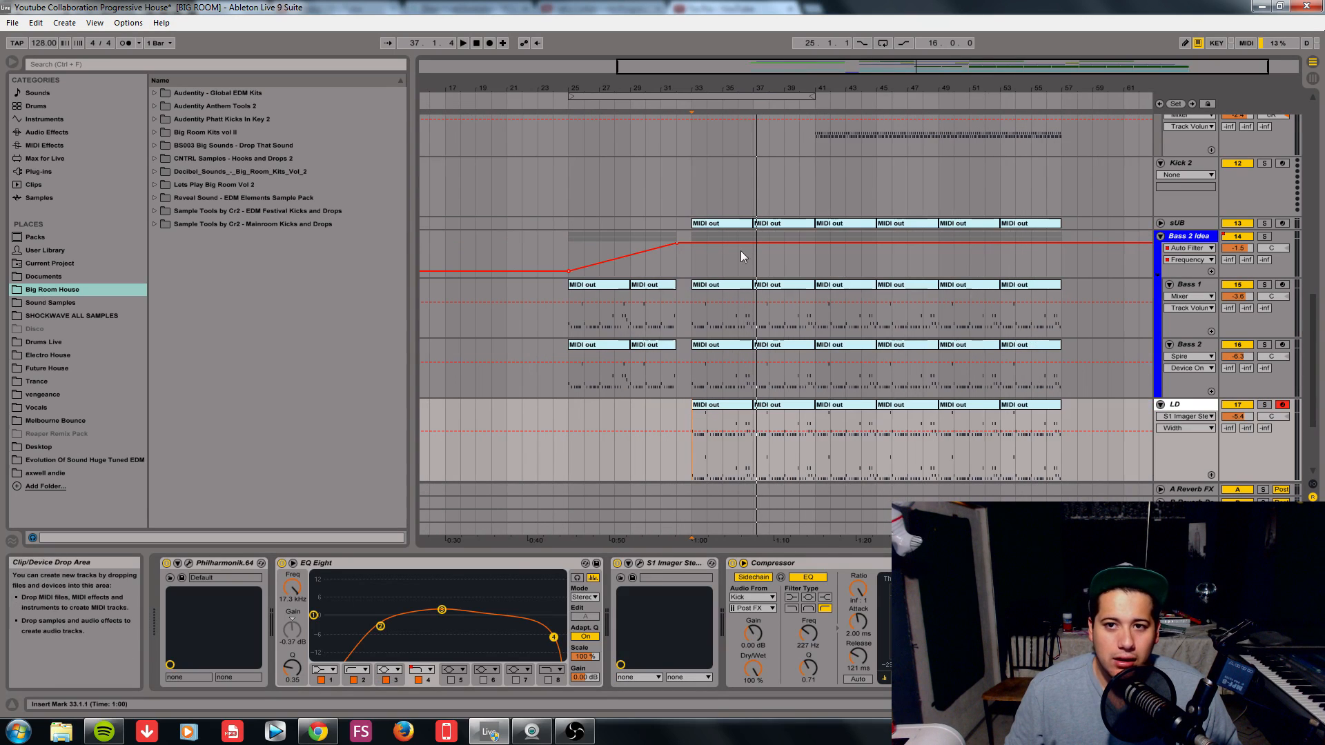
pyautogui.click(573, 251)
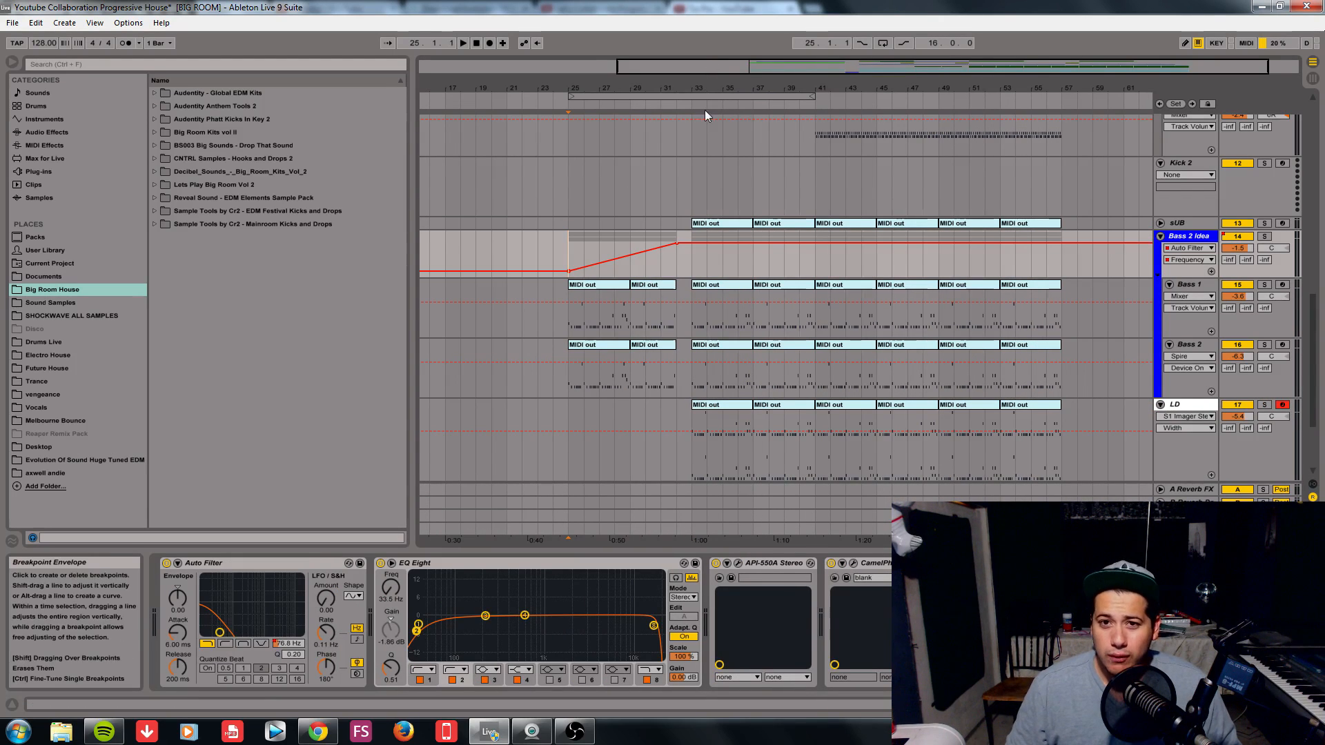
pyautogui.moveTo(723, 67); pyautogui.dragTo(811, 67)
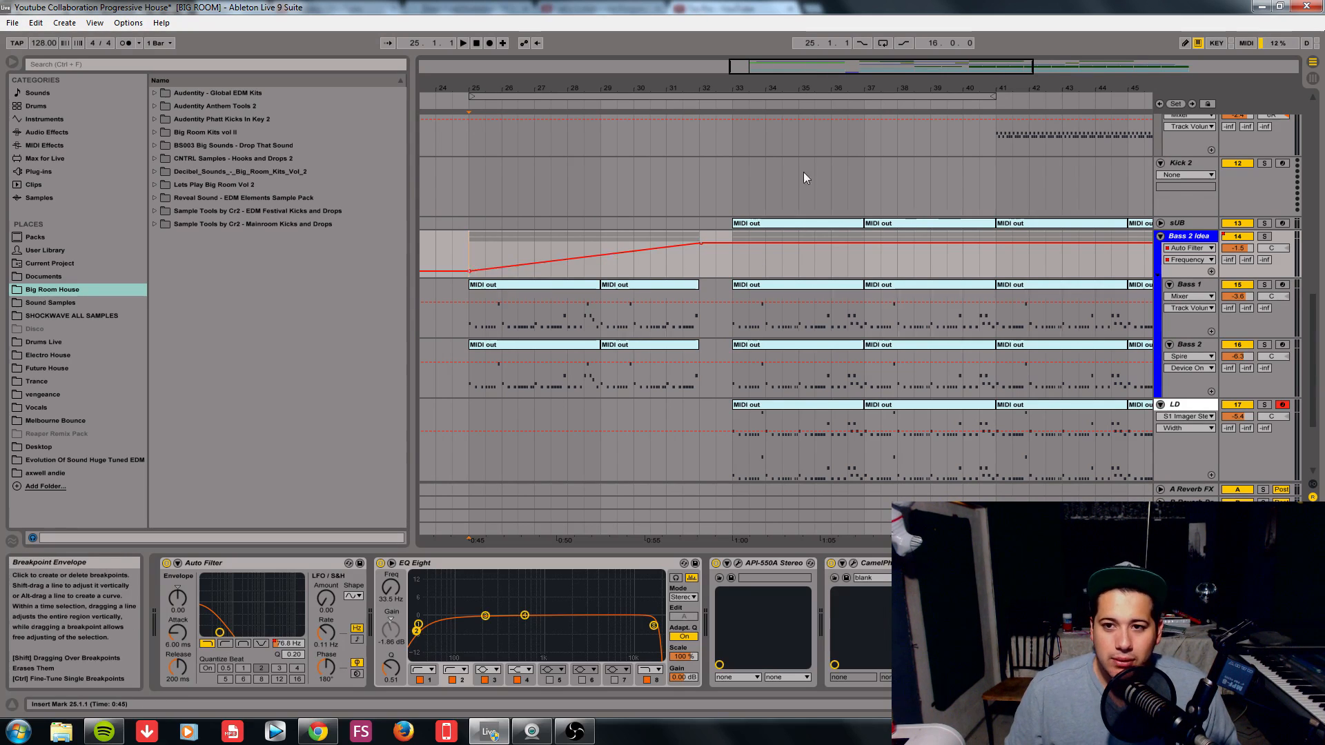
# - Play the arrangement from bar 25 and lower the Mini Sweep track's volume to -19.4 dB
pyautogui.moveTo(899, 72); pyautogui.dragTo(908, 69)
pyautogui.press('space')
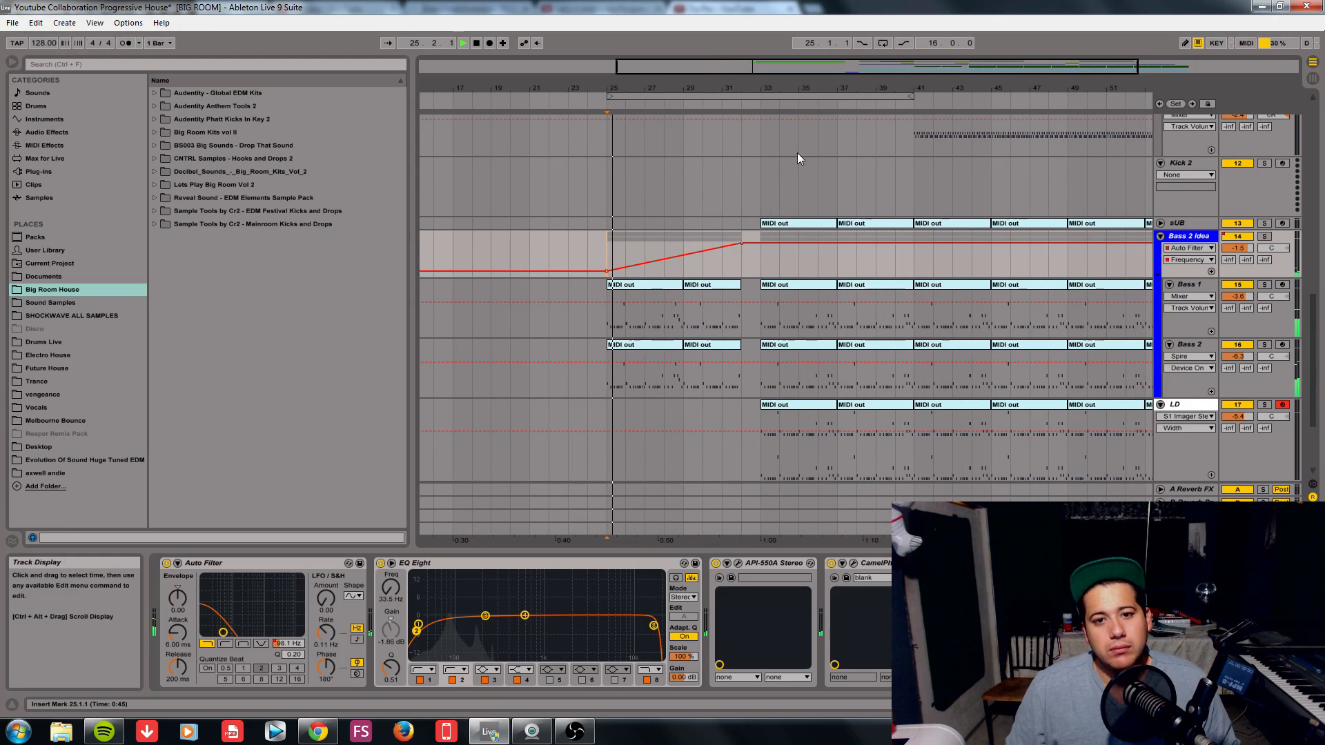
pyautogui.scroll(10, 854, 271)
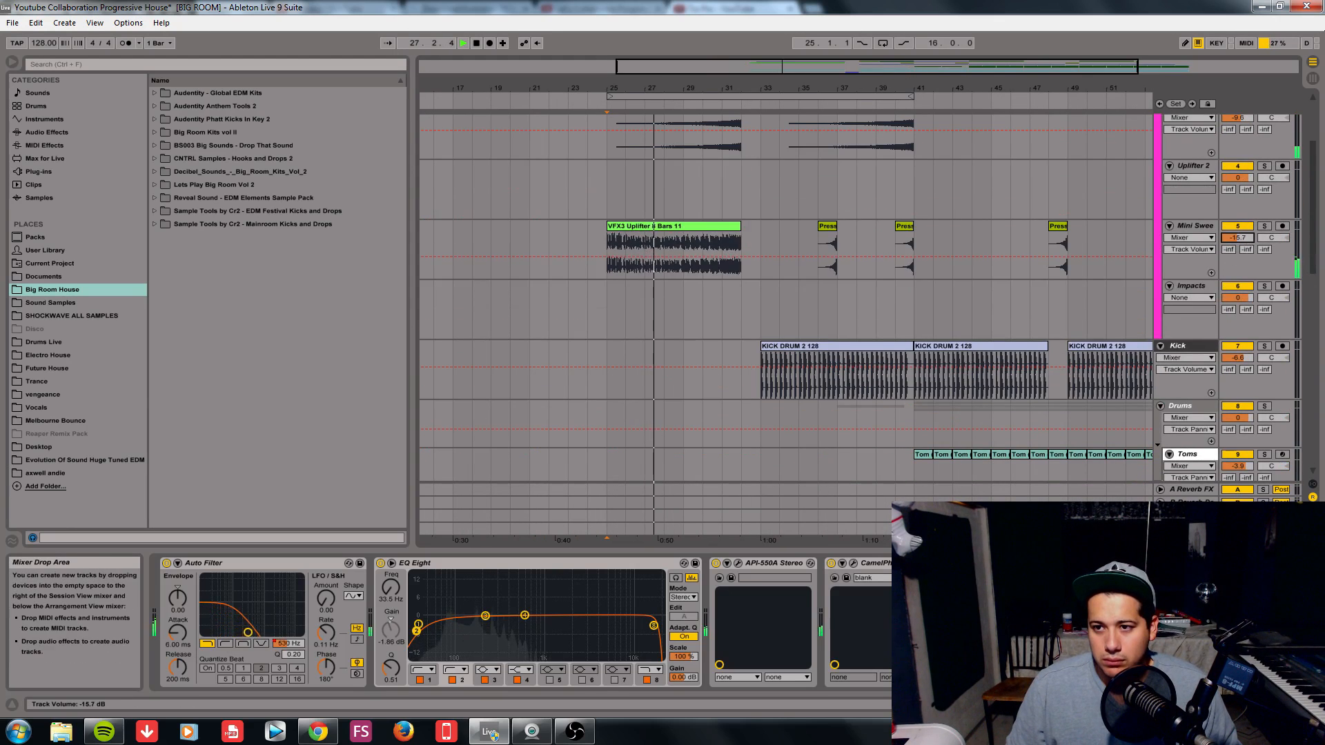
pyautogui.scroll(3, 1138, 301)
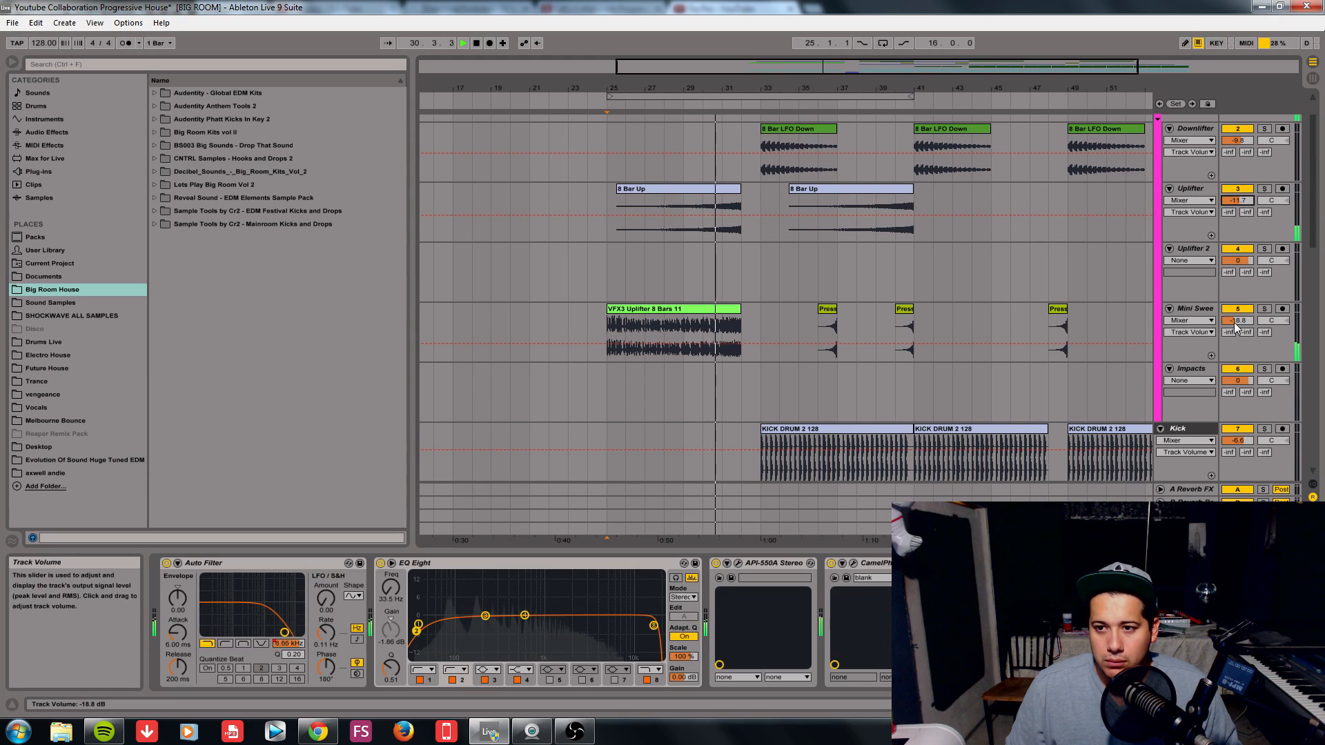
pyautogui.hscroll(2, 901, 152)
pyautogui.scroll(-4, 879, 200)
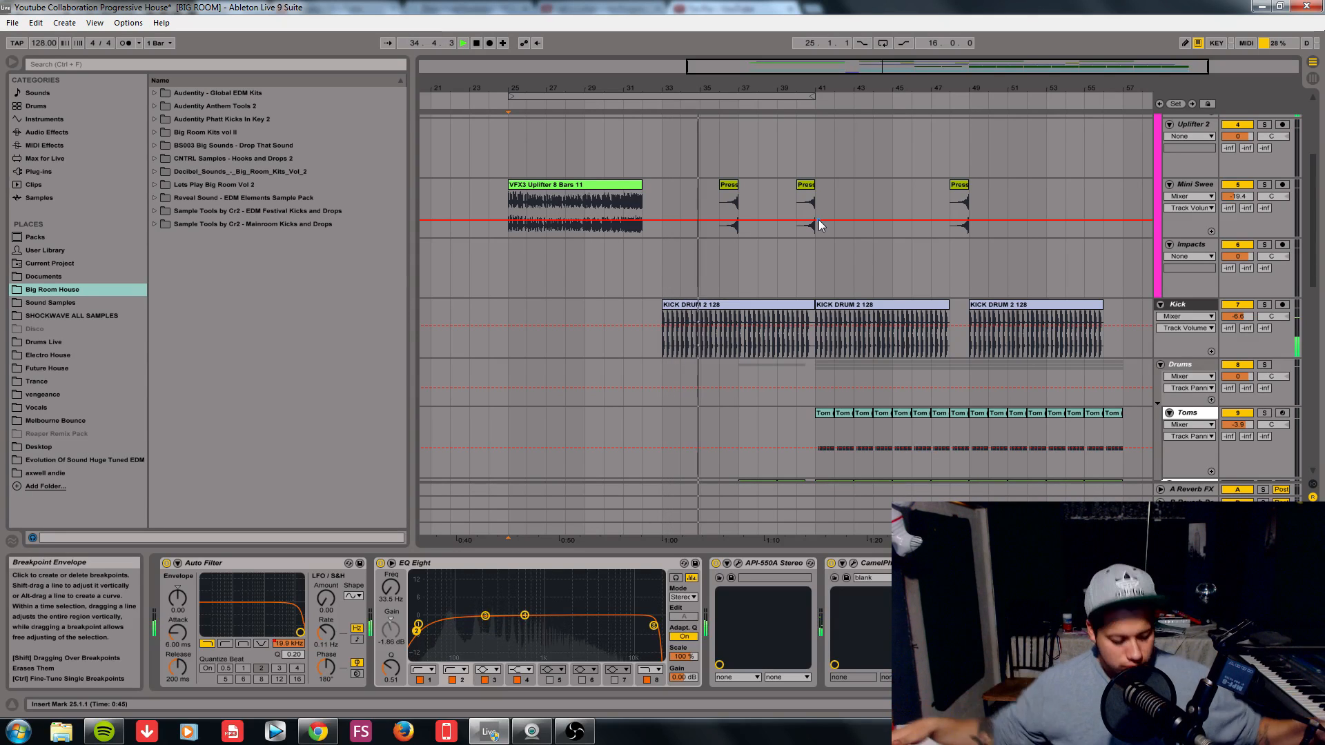
# - Follow the playback across the kick, toms, clap and hats, and briefly check the Open Broadcaster Software window
pyautogui.scroll(-5, 839, 228)
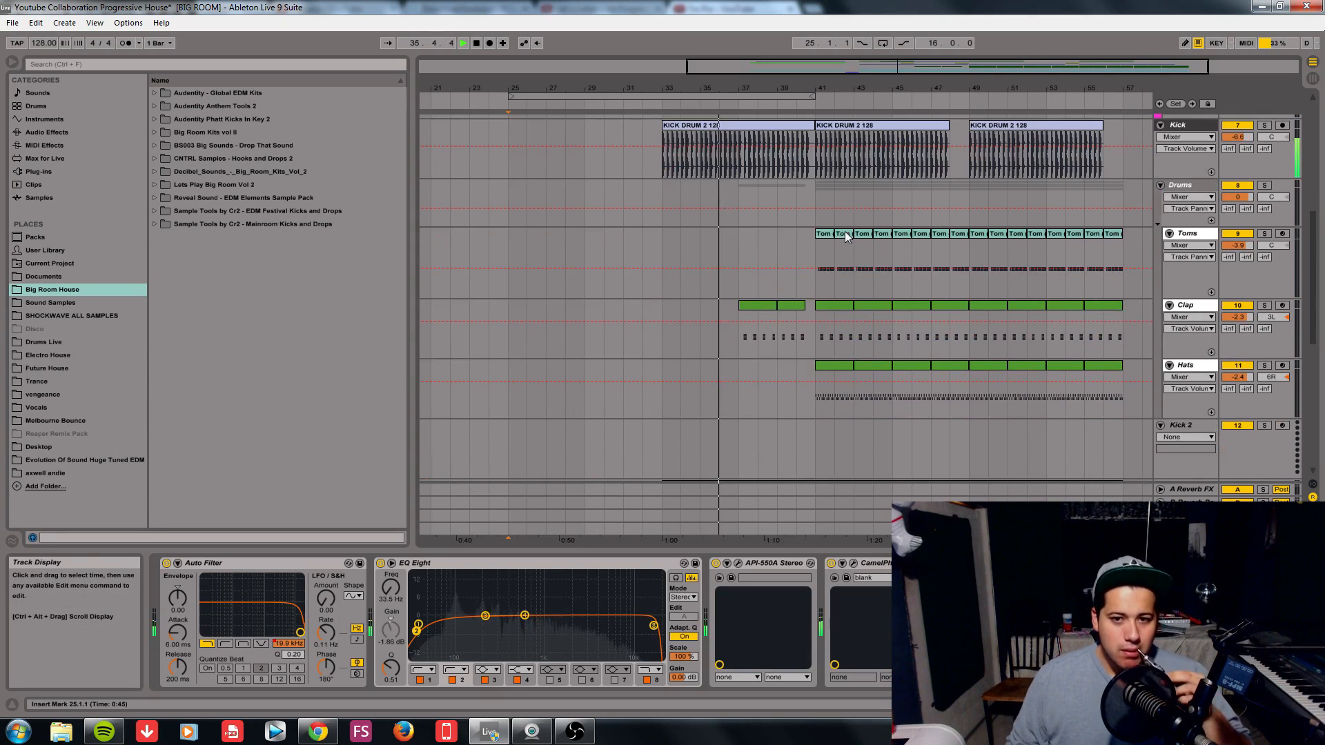
pyautogui.moveTo(899, 77); pyautogui.dragTo(935, 74)
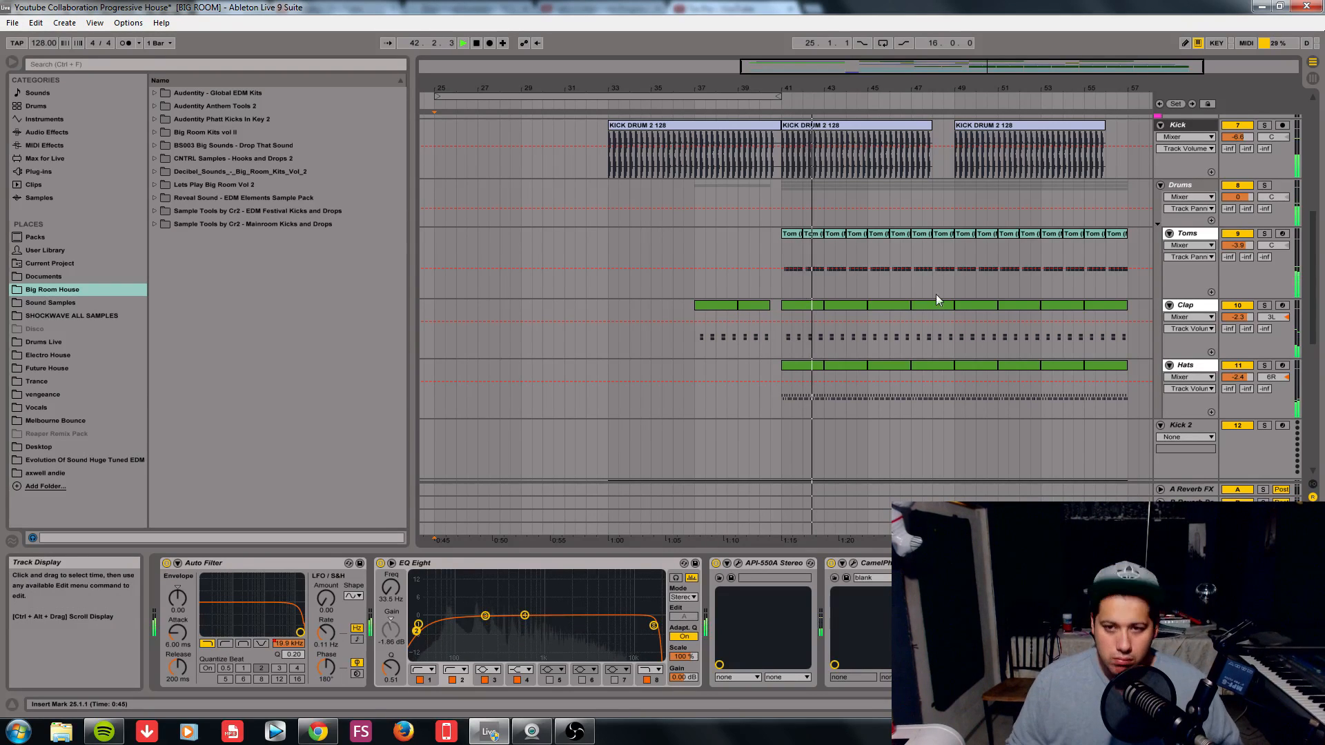
pyautogui.click(581, 742)
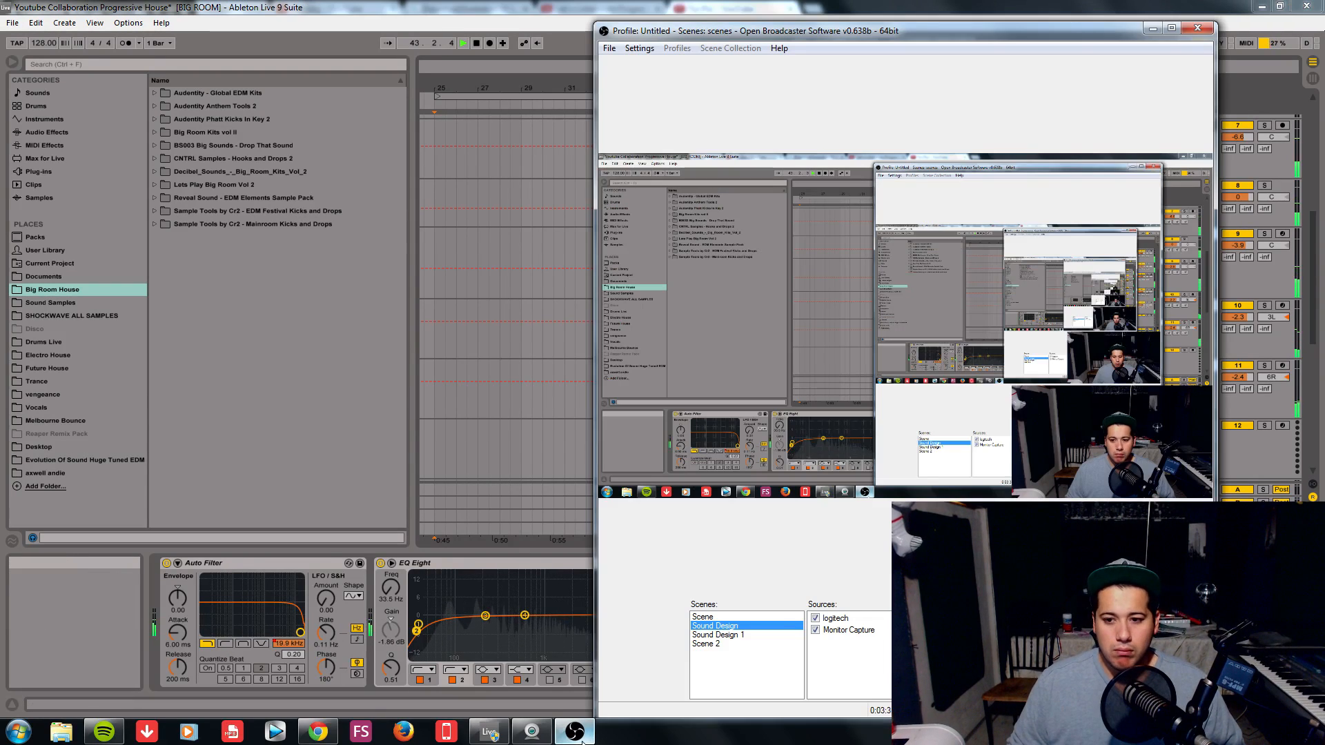
pyautogui.click(564, 449)
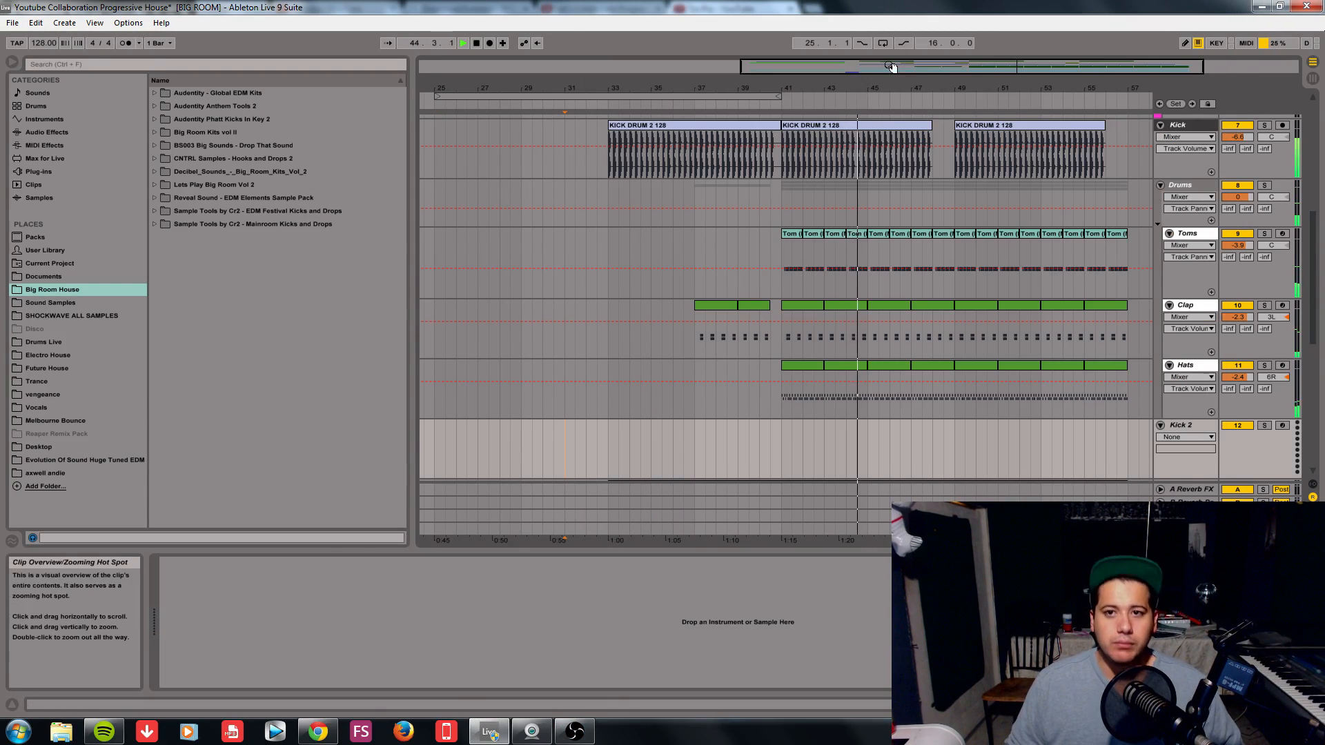
# - Listen through the drop's kick and drum tracks from about bar 45 to bar 49, comparing their clips
pyautogui.moveTo(893, 66); pyautogui.dragTo(993, 67)
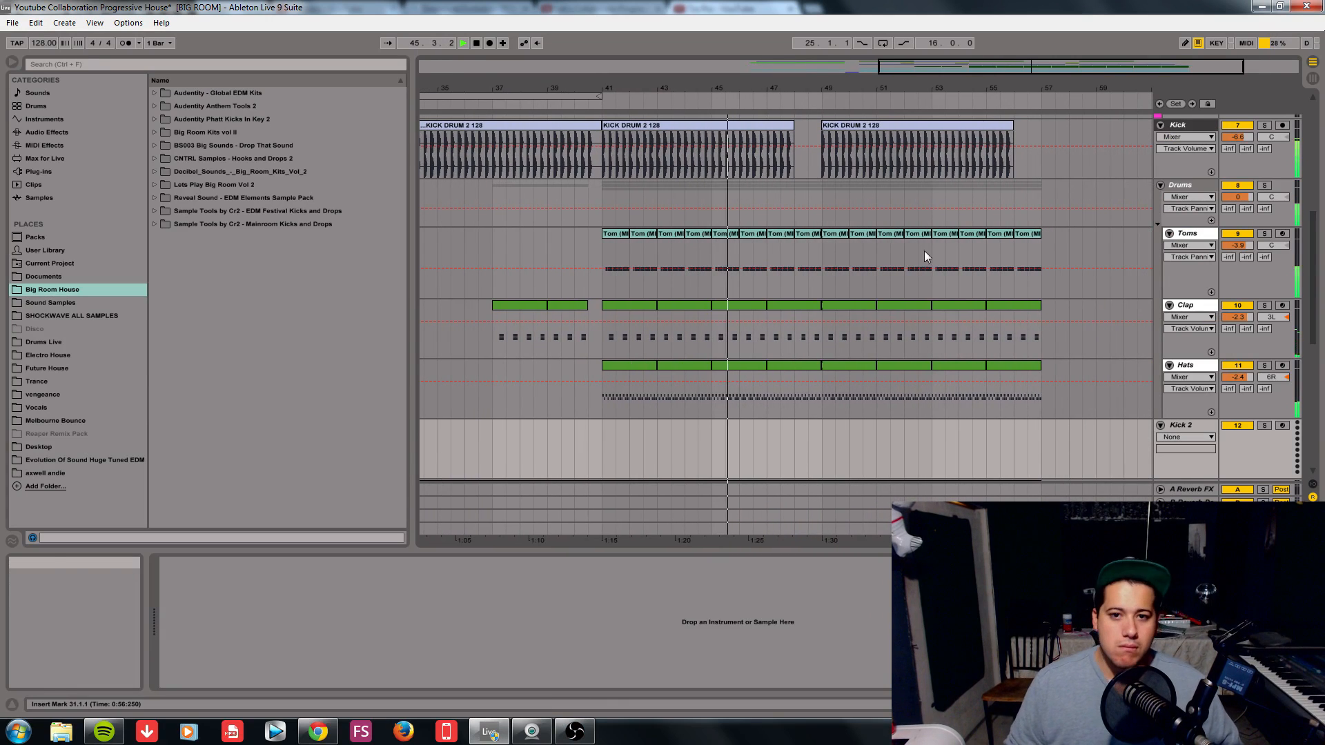
pyautogui.scroll(3, 918, 266)
pyautogui.scroll(-4, 1112, 434)
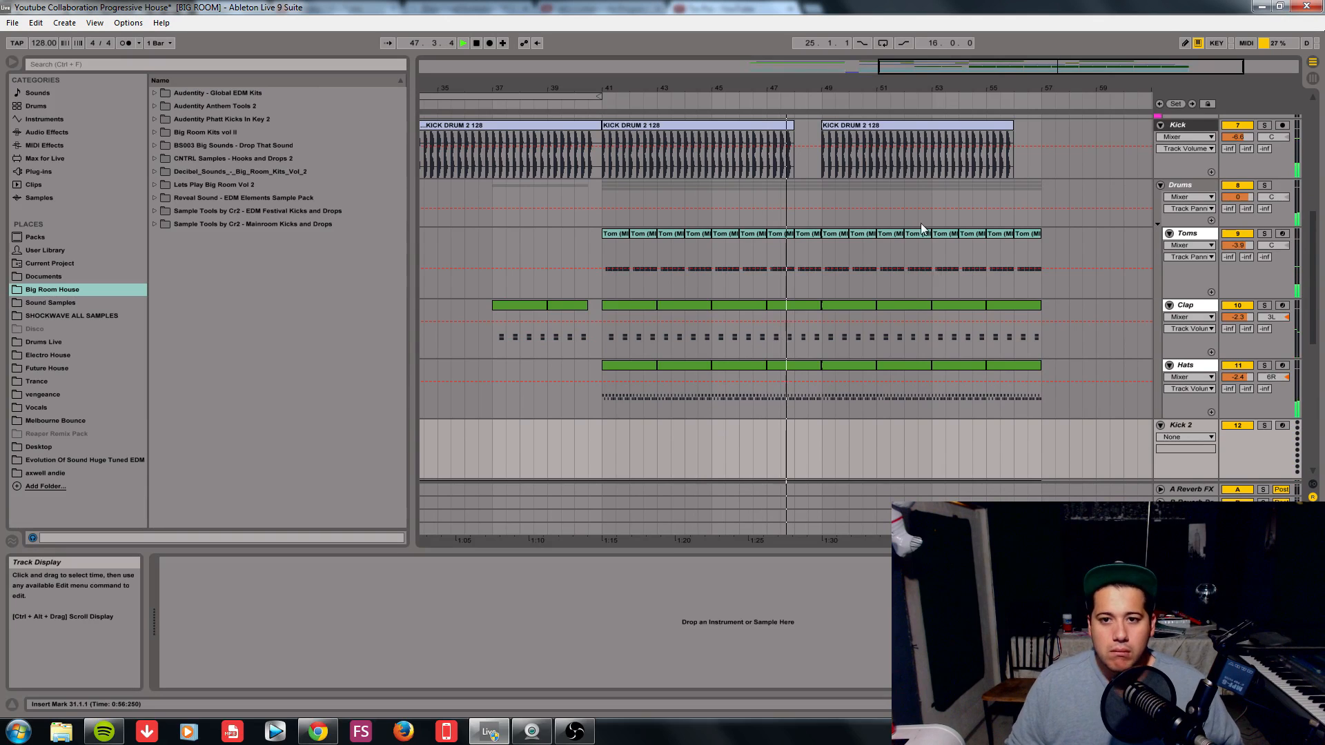
pyautogui.scroll(2, 925, 200)
pyautogui.scroll(1, 876, 180)
pyautogui.scroll(-3, 836, 202)
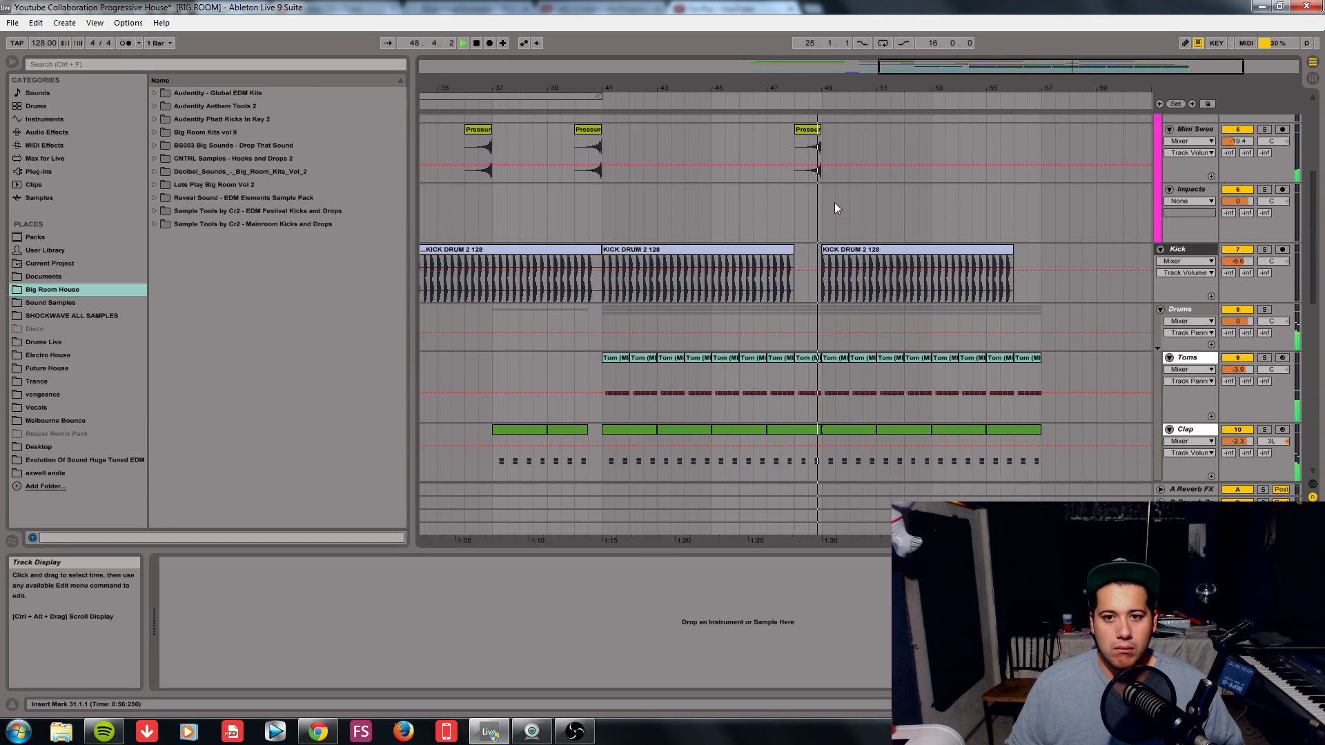
pyautogui.moveTo(1049, 67); pyautogui.dragTo(1089, 67)
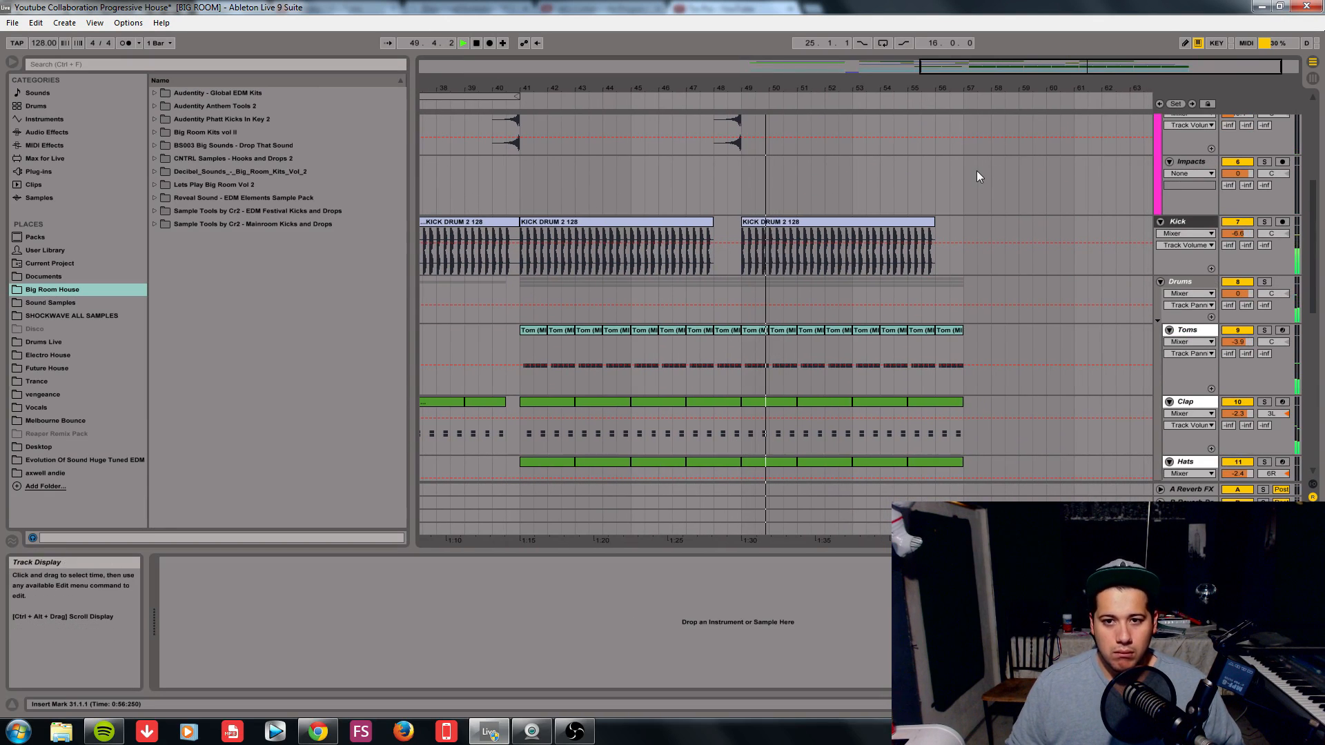
# - Stop playback, select the Toms clips from bar 41 to bar 49, and switch to Open Broadcaster Software
pyautogui.press('space')
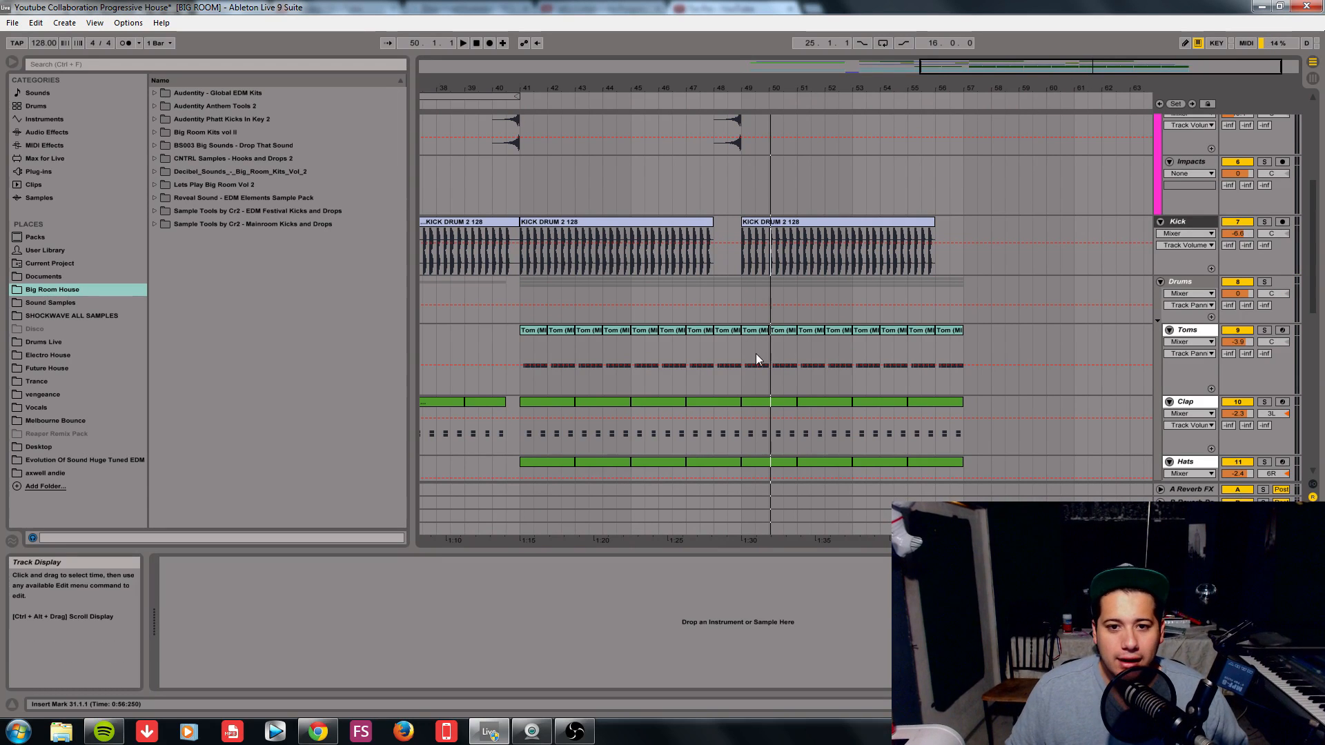
pyautogui.moveTo(738, 354); pyautogui.dragTo(519, 370)
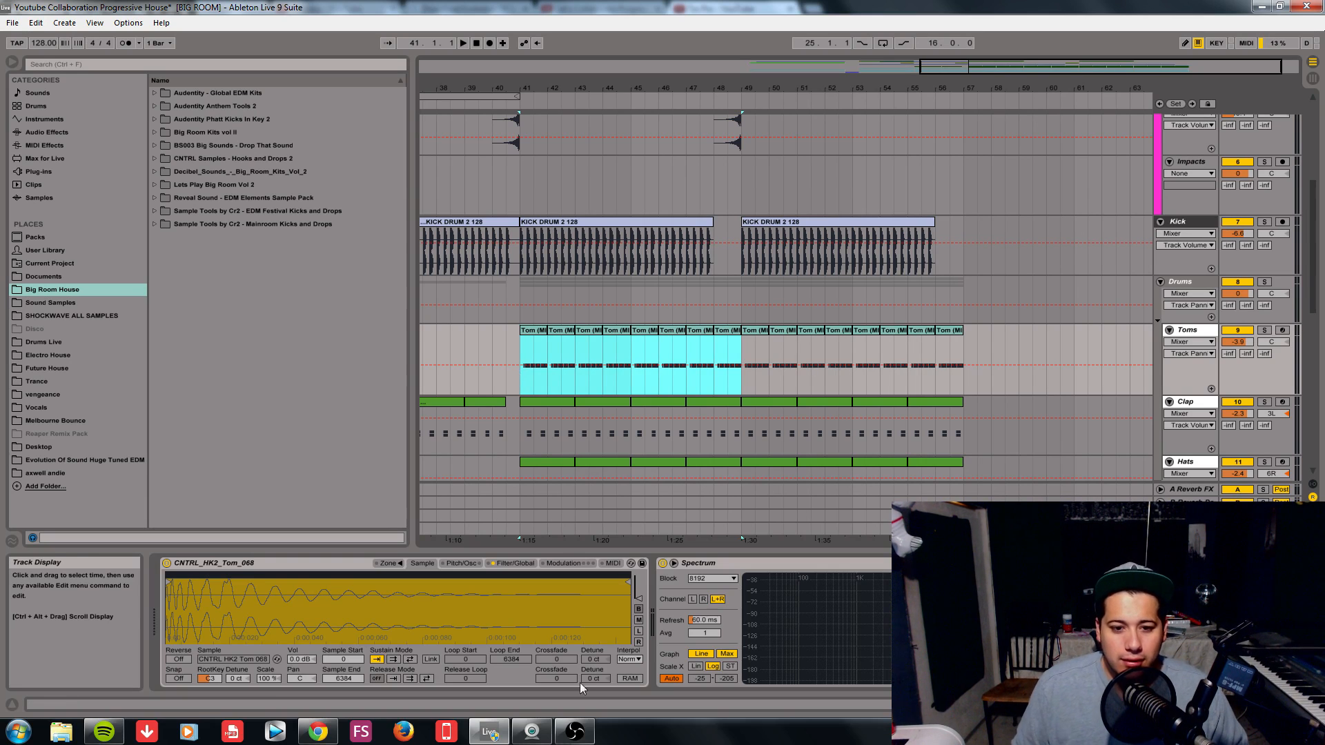
pyautogui.click(574, 732)
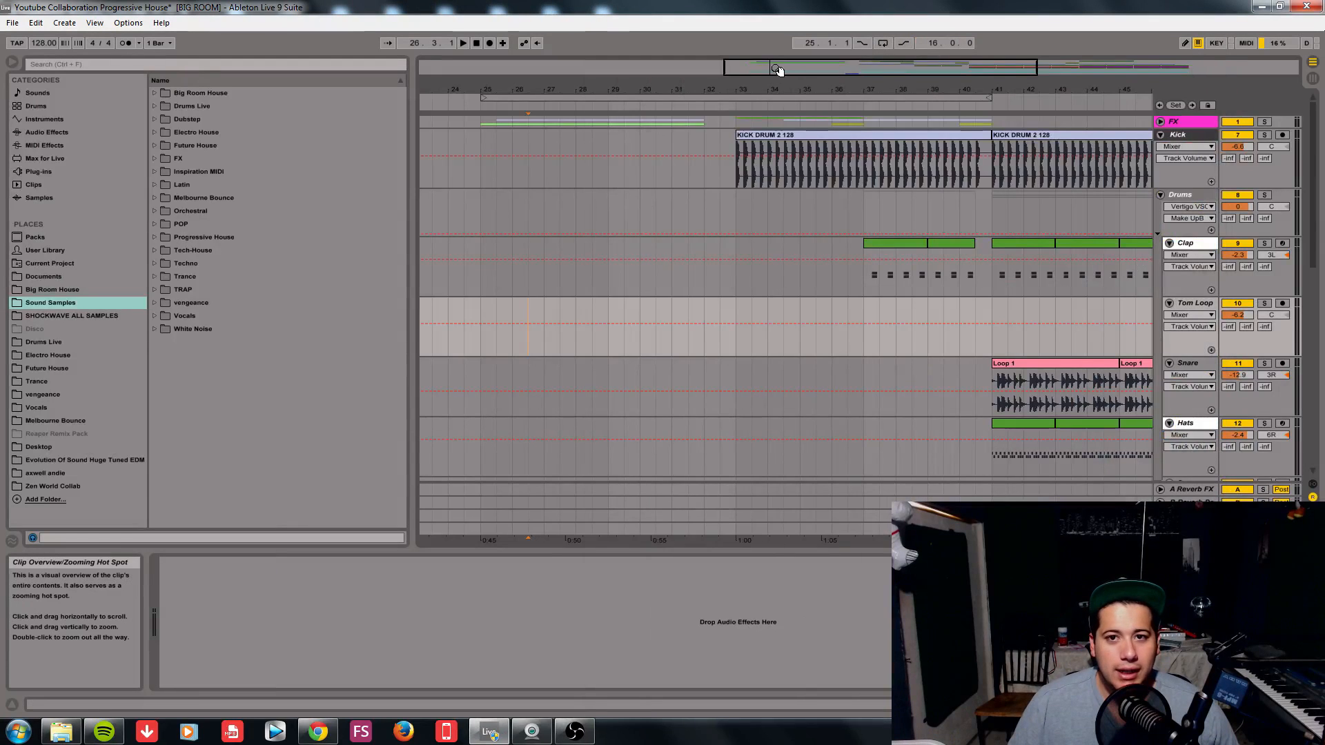
# - Audition the Tom Loop track soloed from bar 49 and turn its solo off again
pyautogui.moveTo(777, 70); pyautogui.dragTo(962, 59)
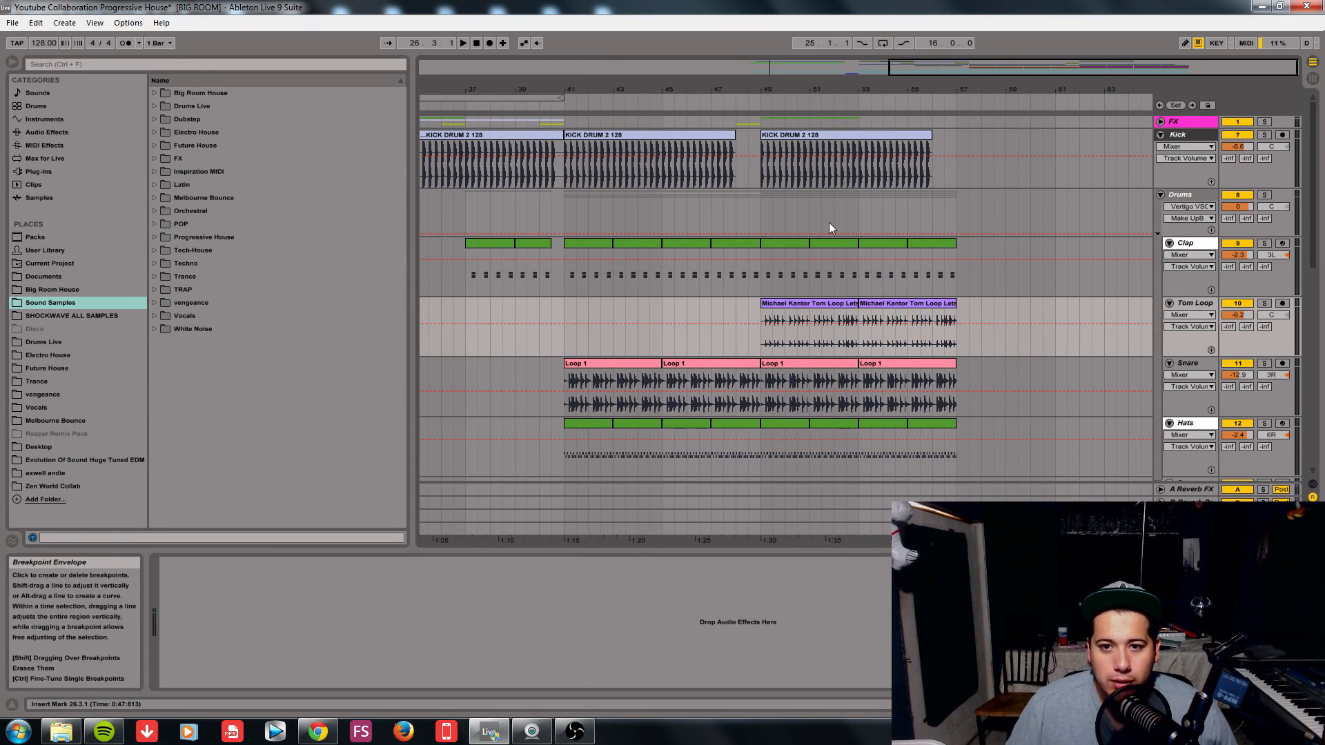
pyautogui.moveTo(1038, 70); pyautogui.dragTo(1101, 98)
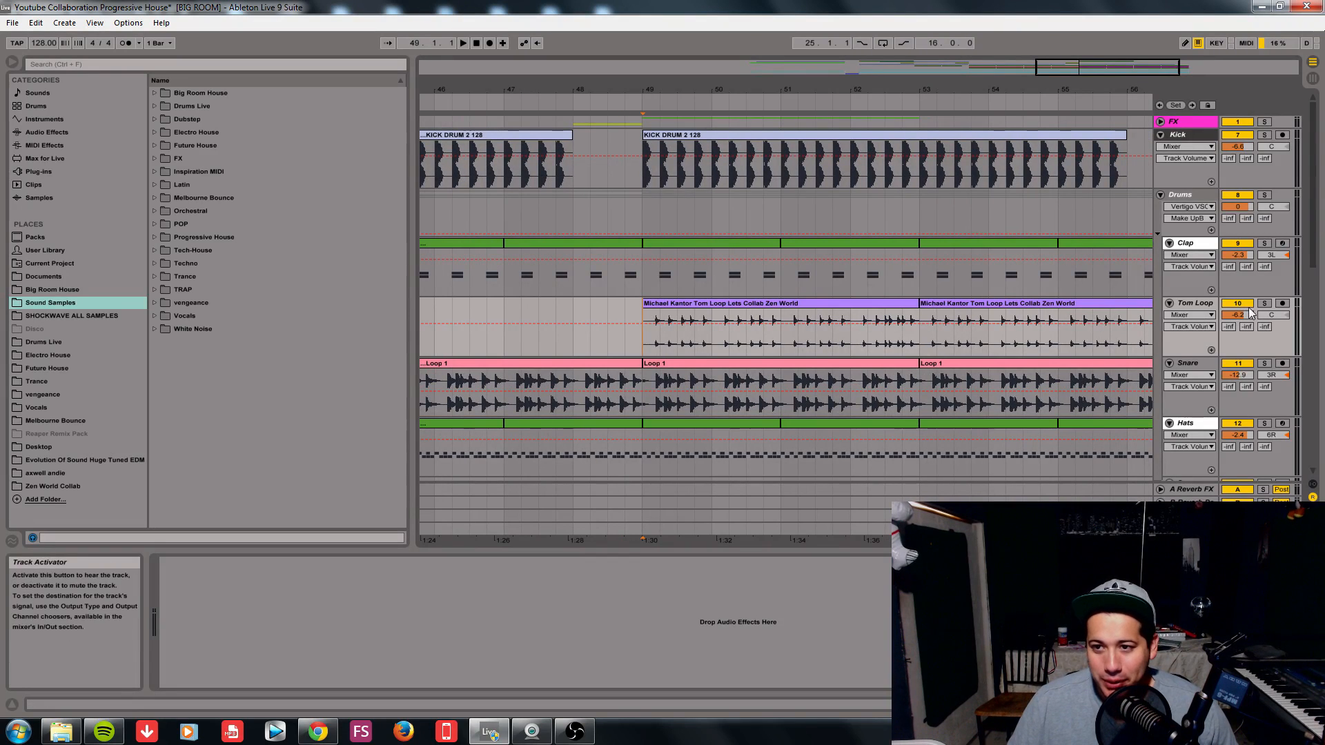
pyautogui.click(1266, 303)
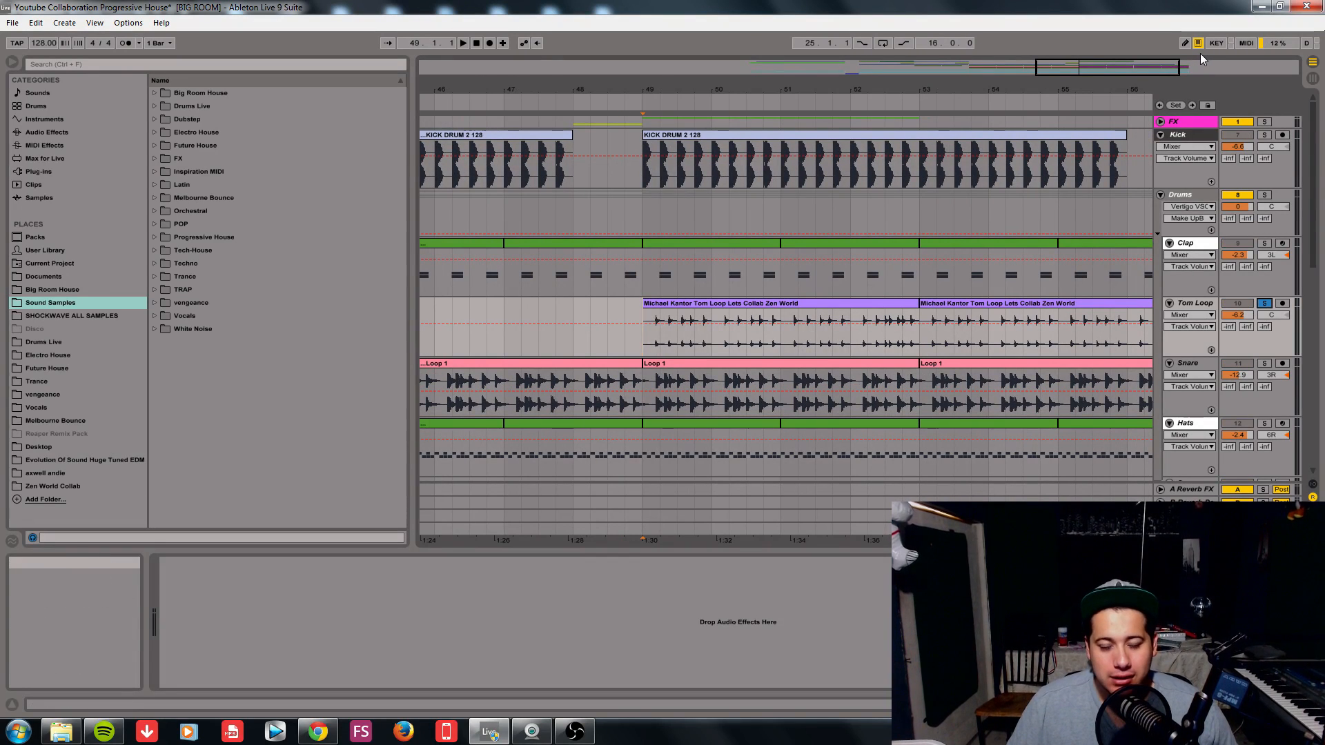
pyautogui.press('space')
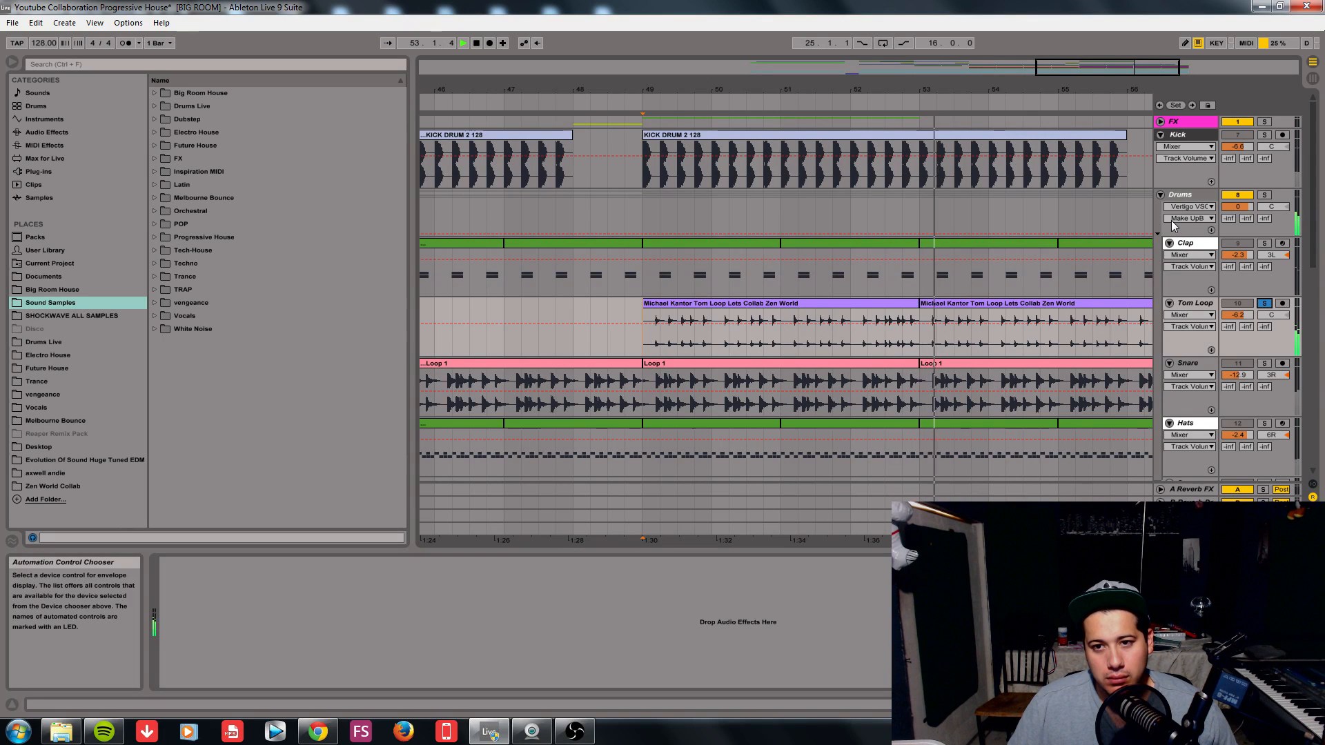
pyautogui.click(1264, 304)
# - Solo the Snare track and play its Loop 1 clips from bar 41
pyautogui.moveTo(1059, 69); pyautogui.dragTo(925, 68)
pyautogui.click(655, 383)
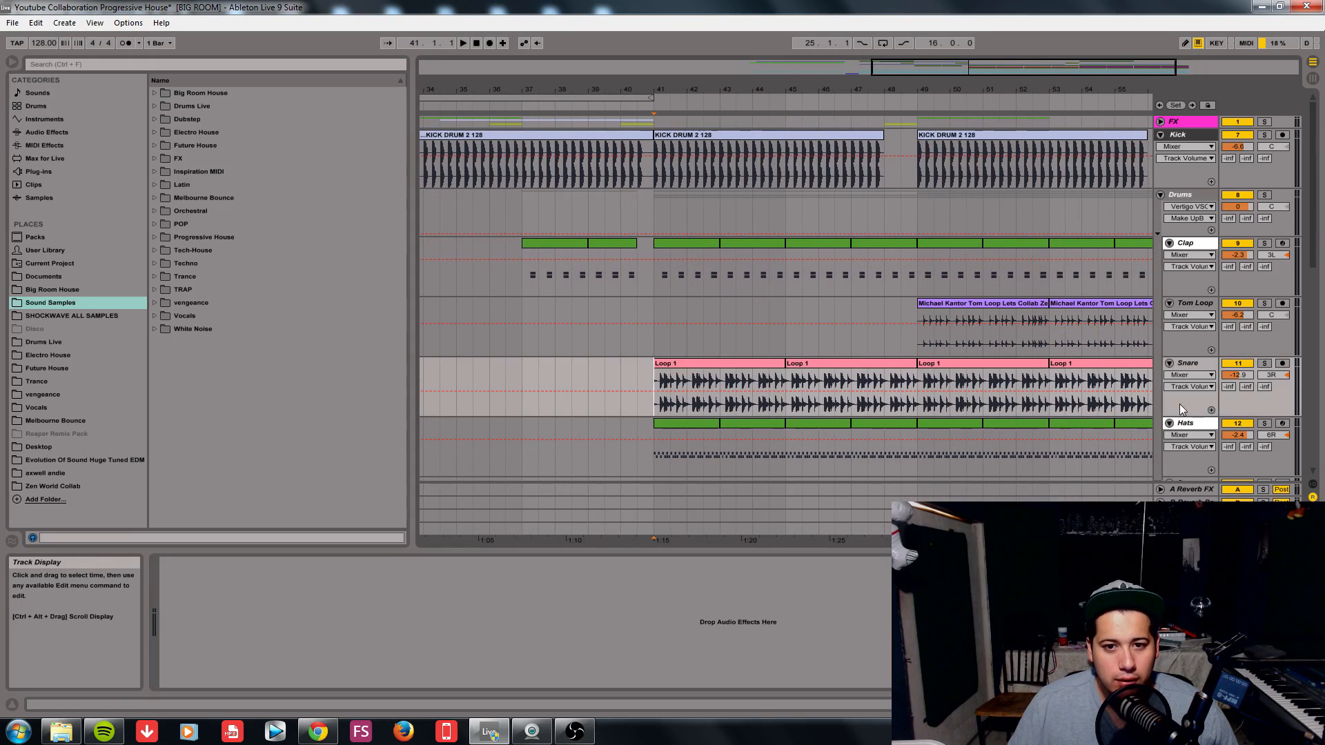
pyautogui.click(1264, 363)
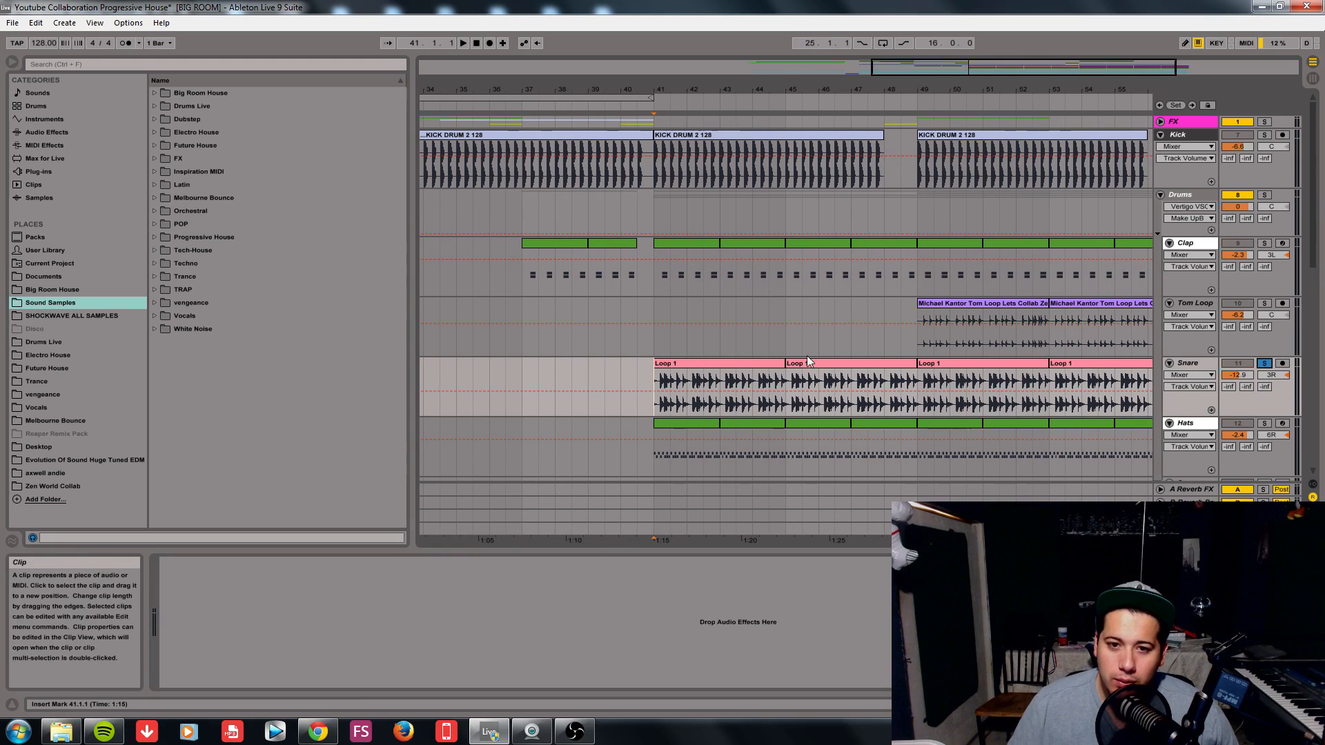
pyautogui.press('space')
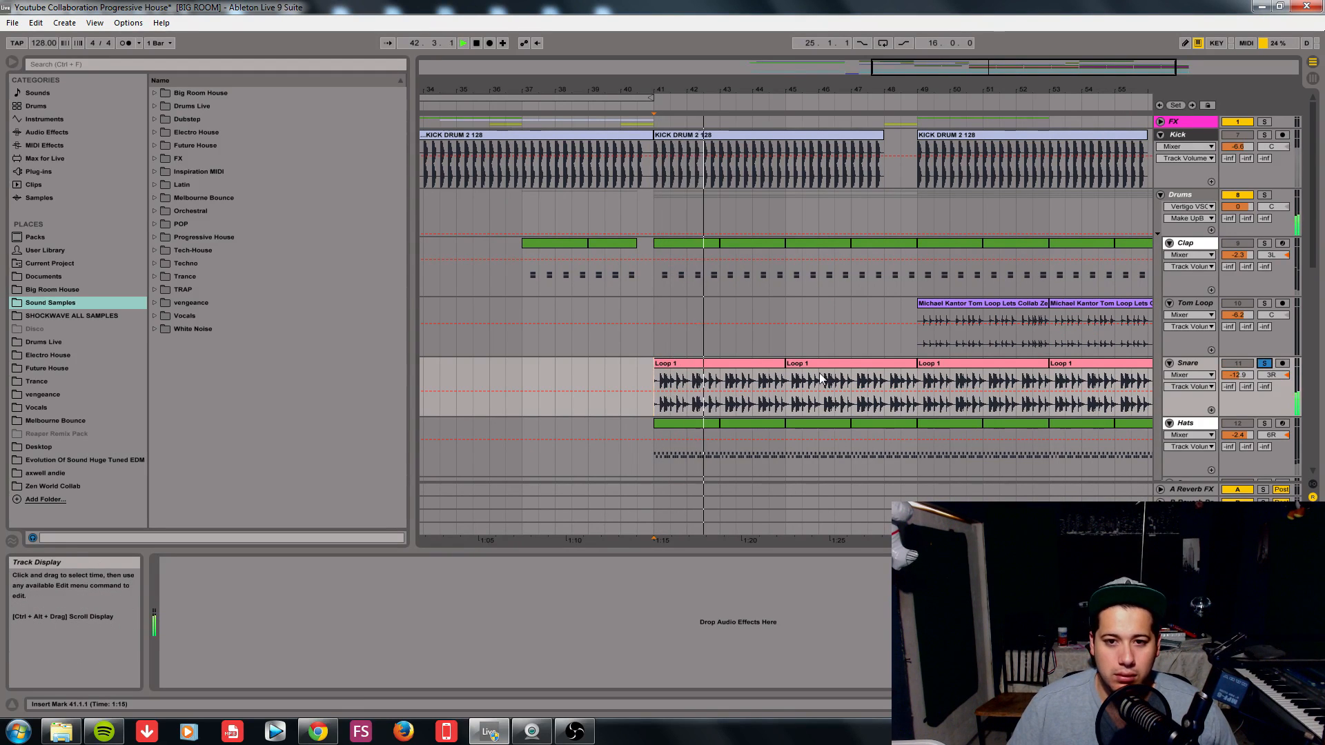
# - Preview Loop 2 #2, Loop 2, Loop 3, Loop 4 and Loop 5 from the Zen World Collab folder and unsolo the Snare track
pyautogui.click(52, 486)
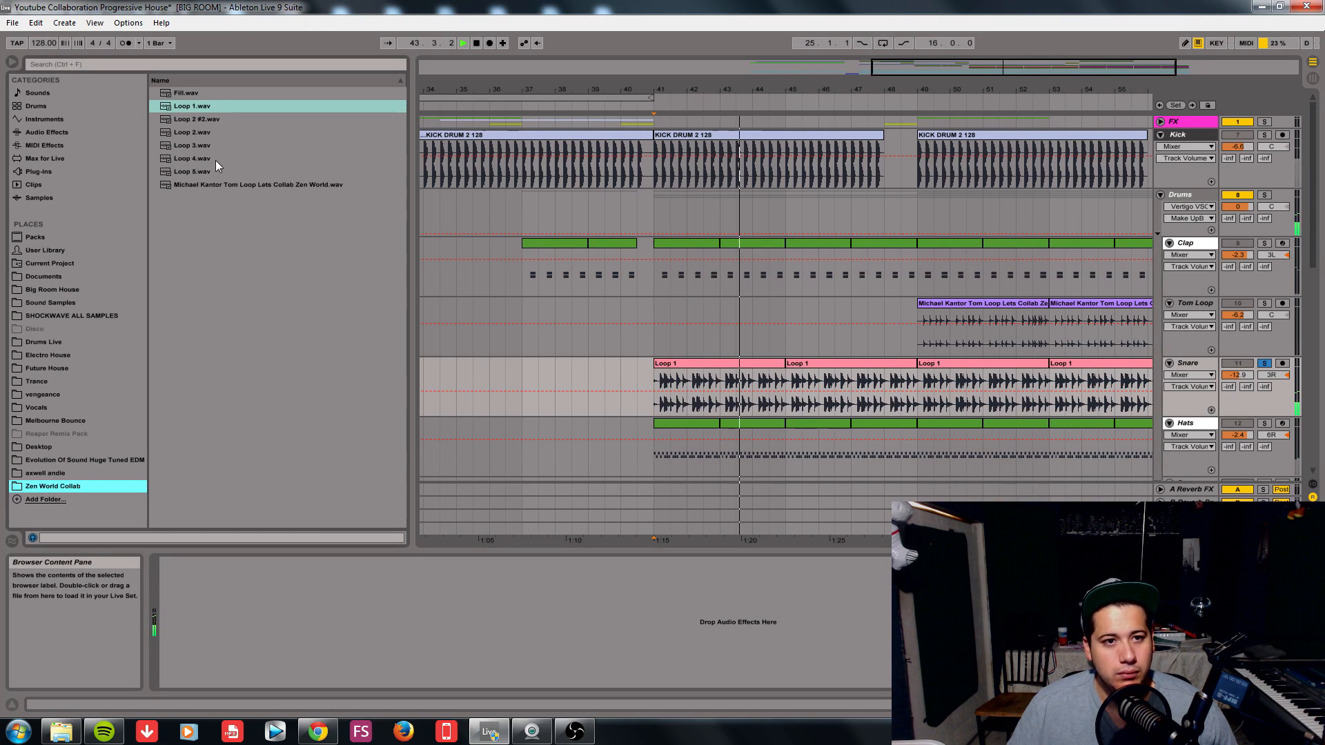
pyautogui.click(204, 123)
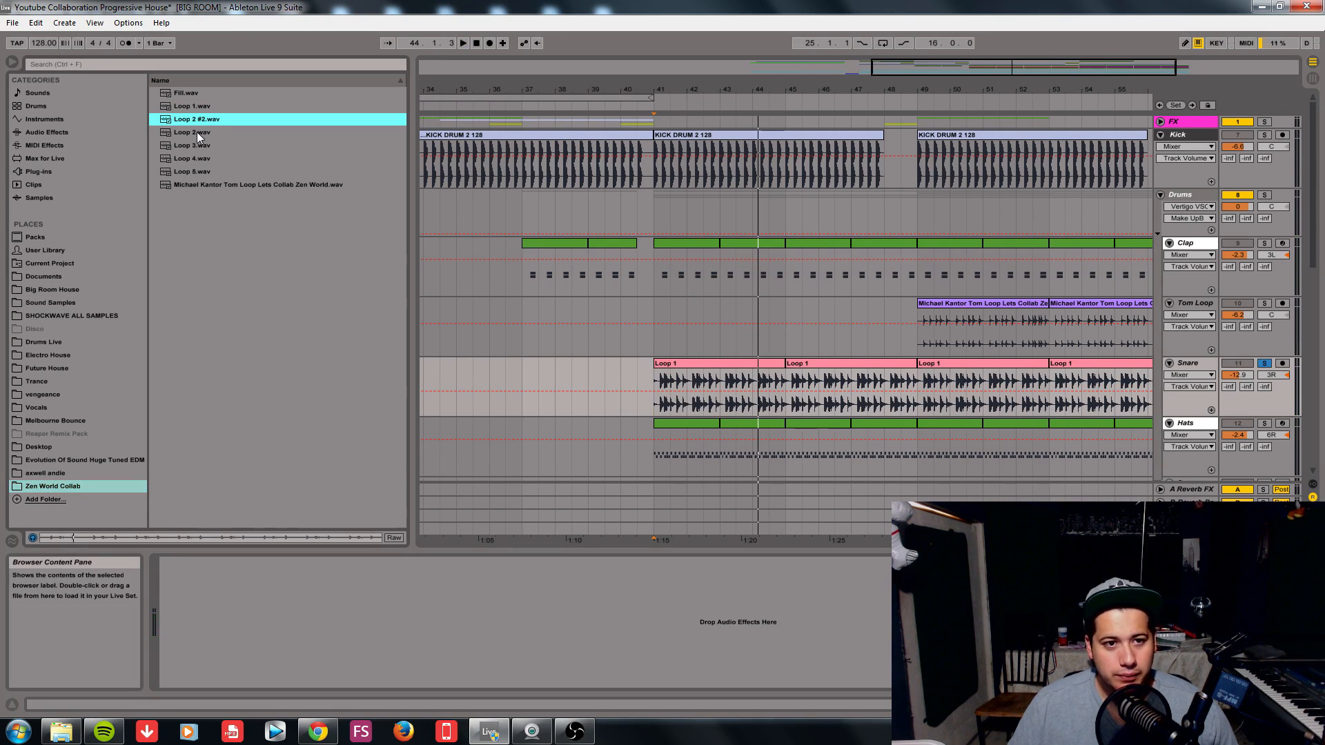
pyautogui.click(196, 132)
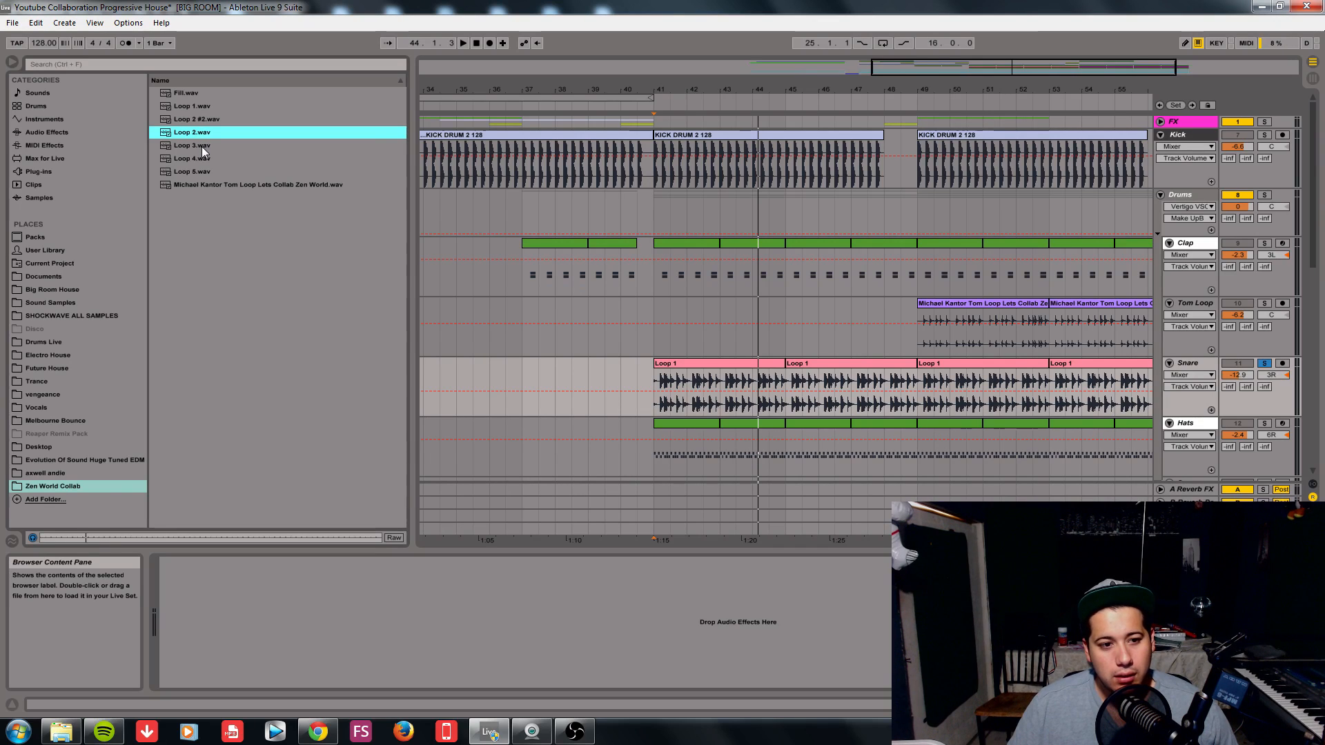
pyautogui.click(201, 146)
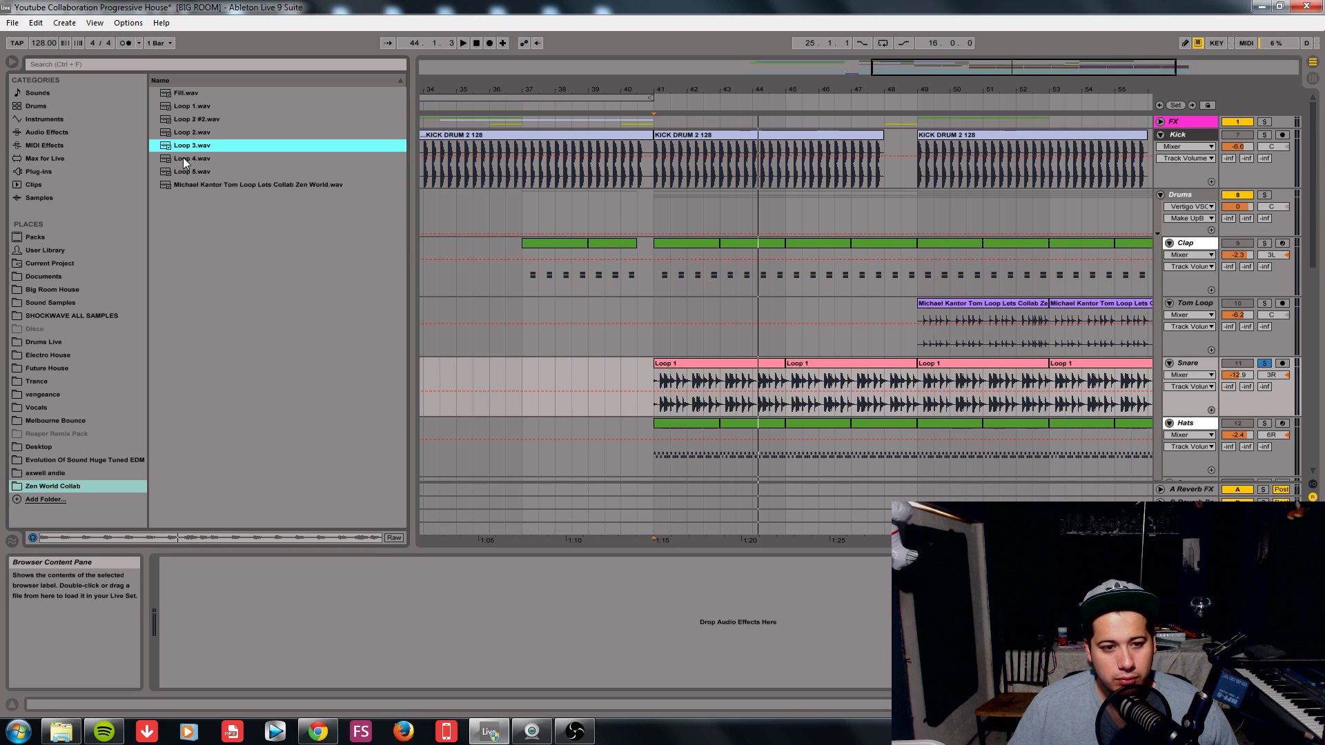
pyautogui.click(184, 159)
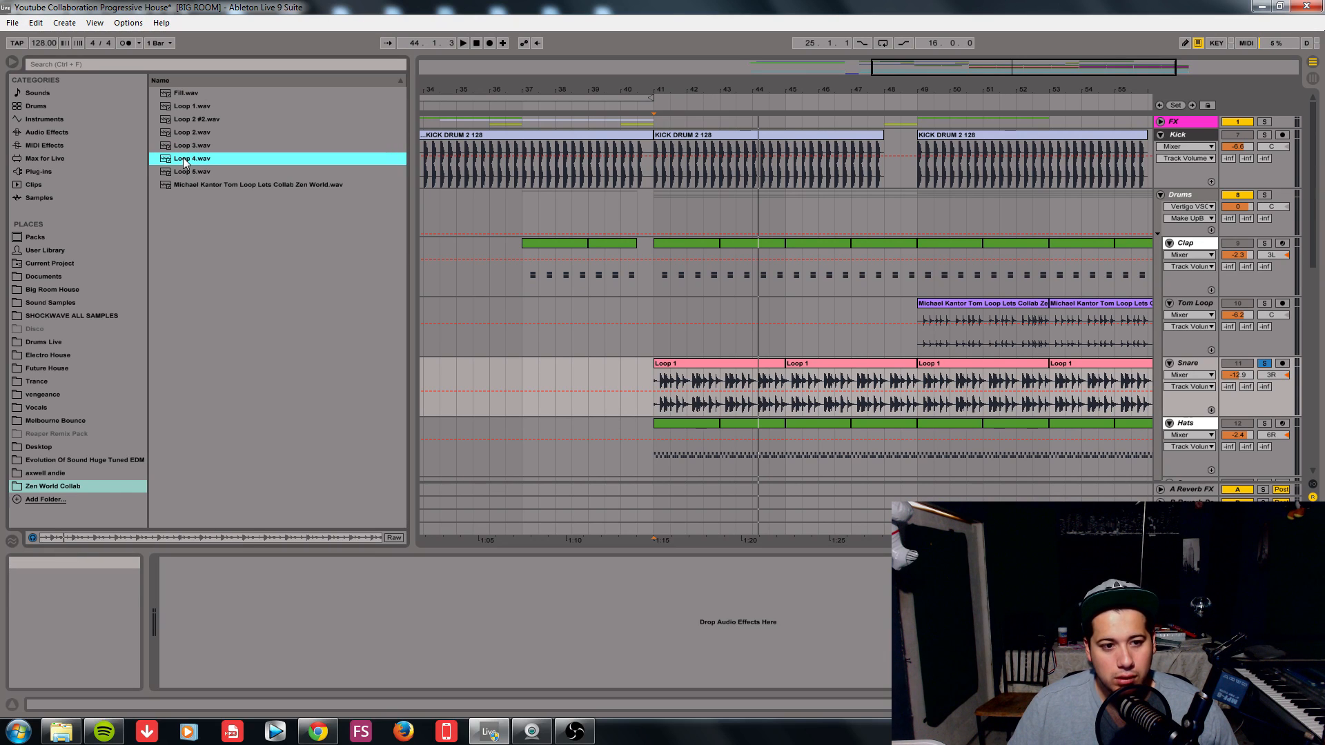
pyautogui.click(205, 170)
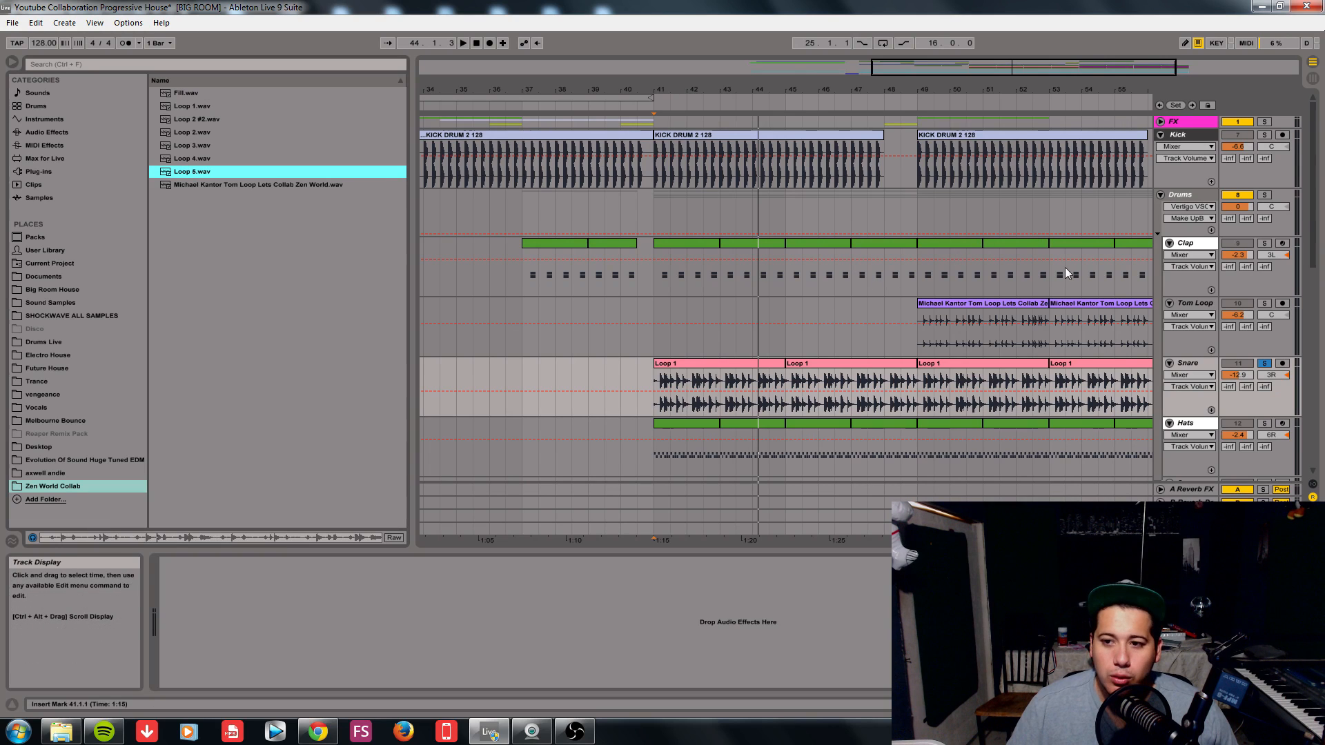
pyautogui.click(1263, 364)
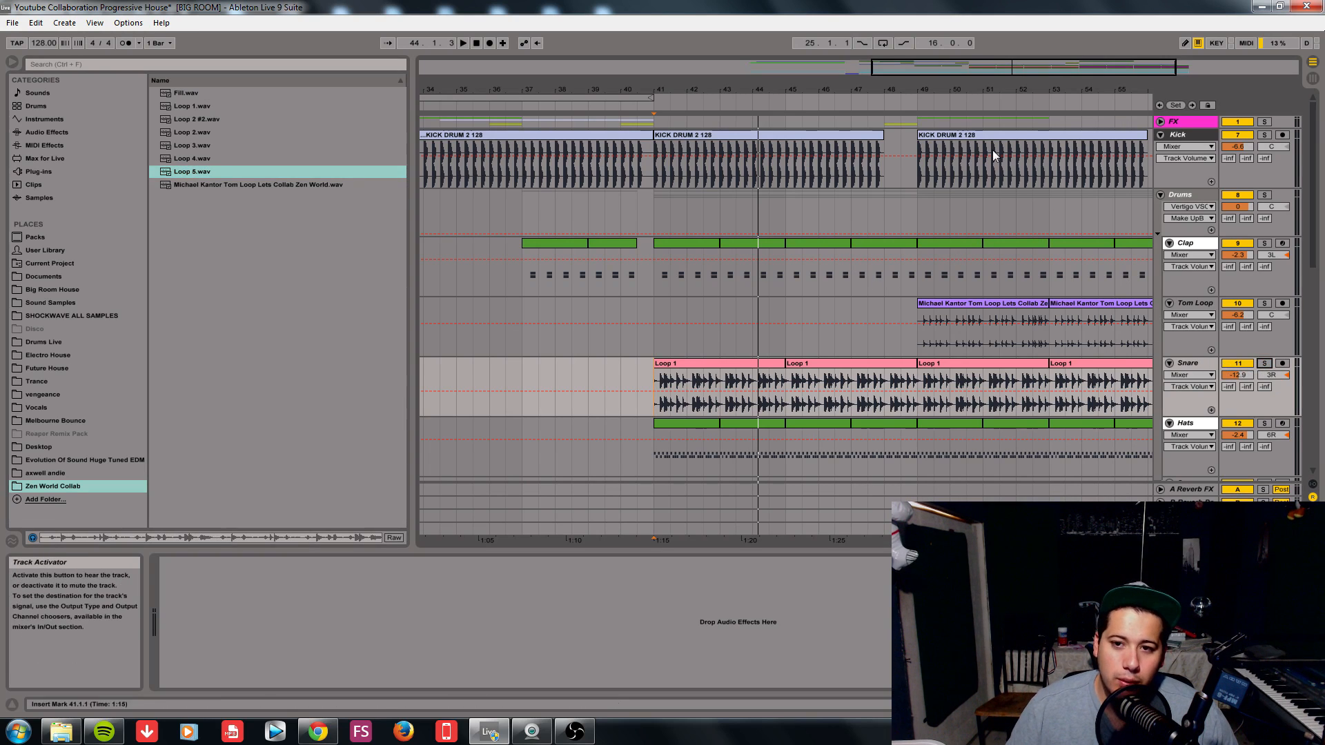
# - Place the insert marker at bar 49 on the Drums group and play the full mix from there
pyautogui.moveTo(974, 64)
pyautogui.mouseDown()
pyautogui.moveTo(1007, 49)
pyautogui.moveTo(988, 43)
pyautogui.mouseUp()
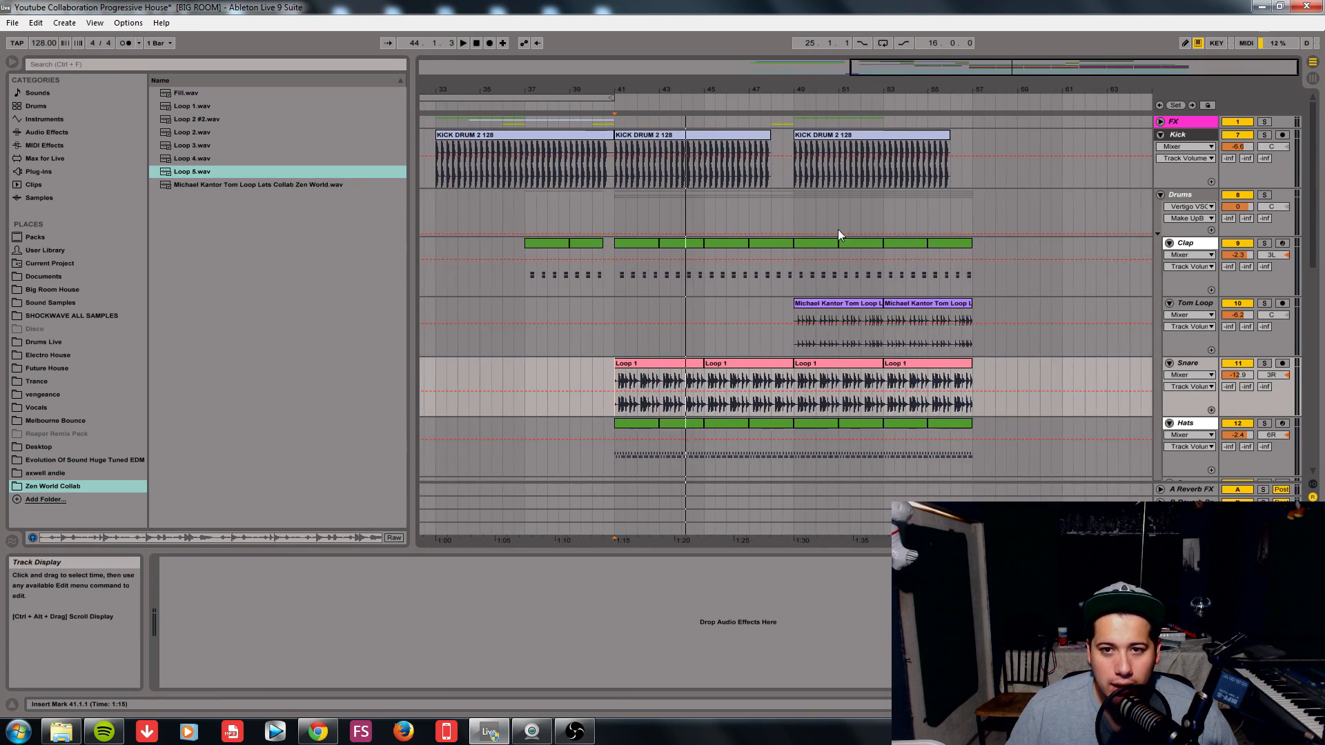
pyautogui.click(790, 222)
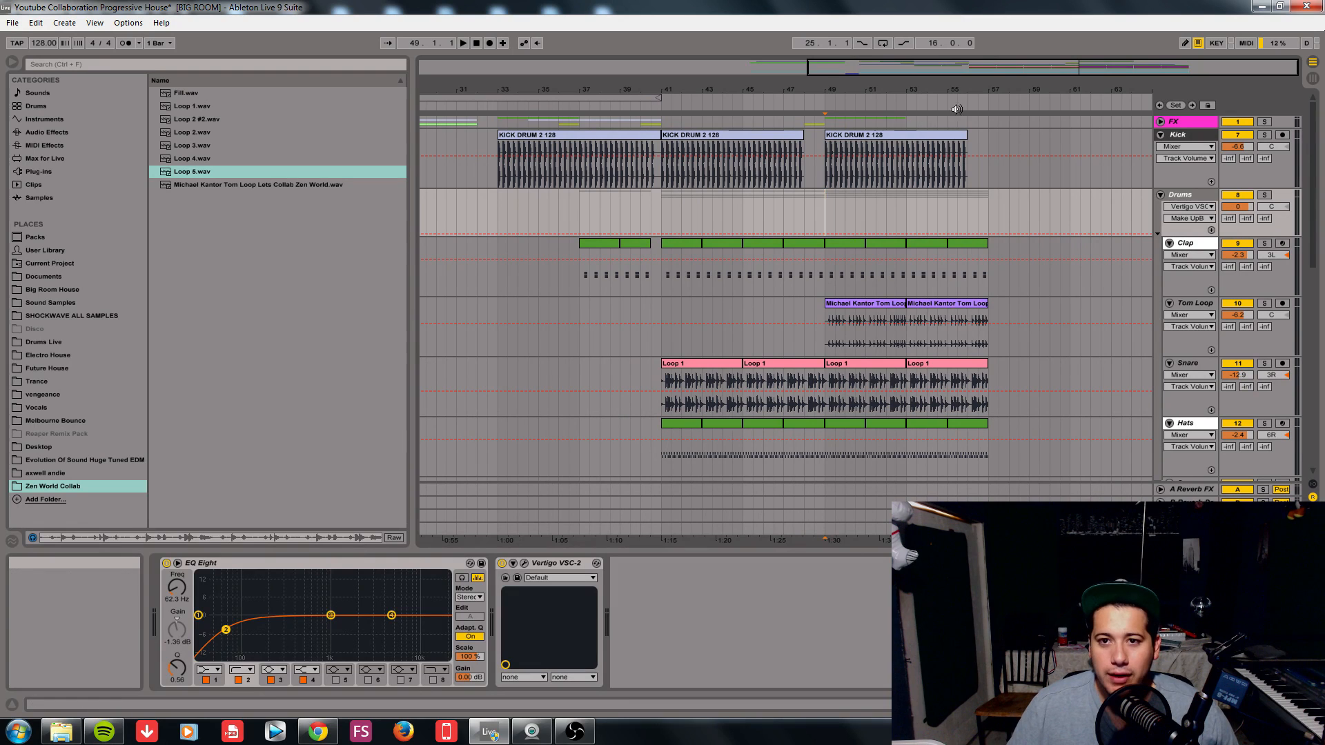
pyautogui.moveTo(1009, 73); pyautogui.dragTo(1212, 187)
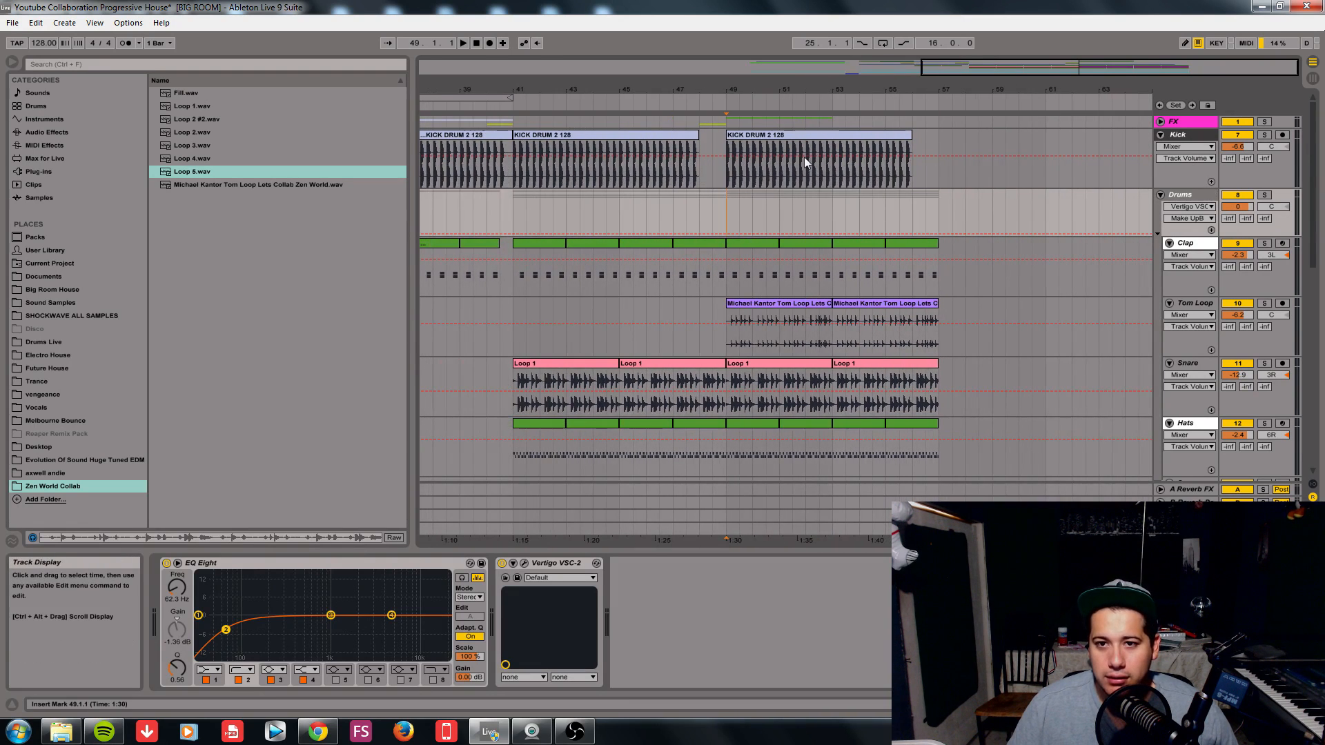
pyautogui.press('space')
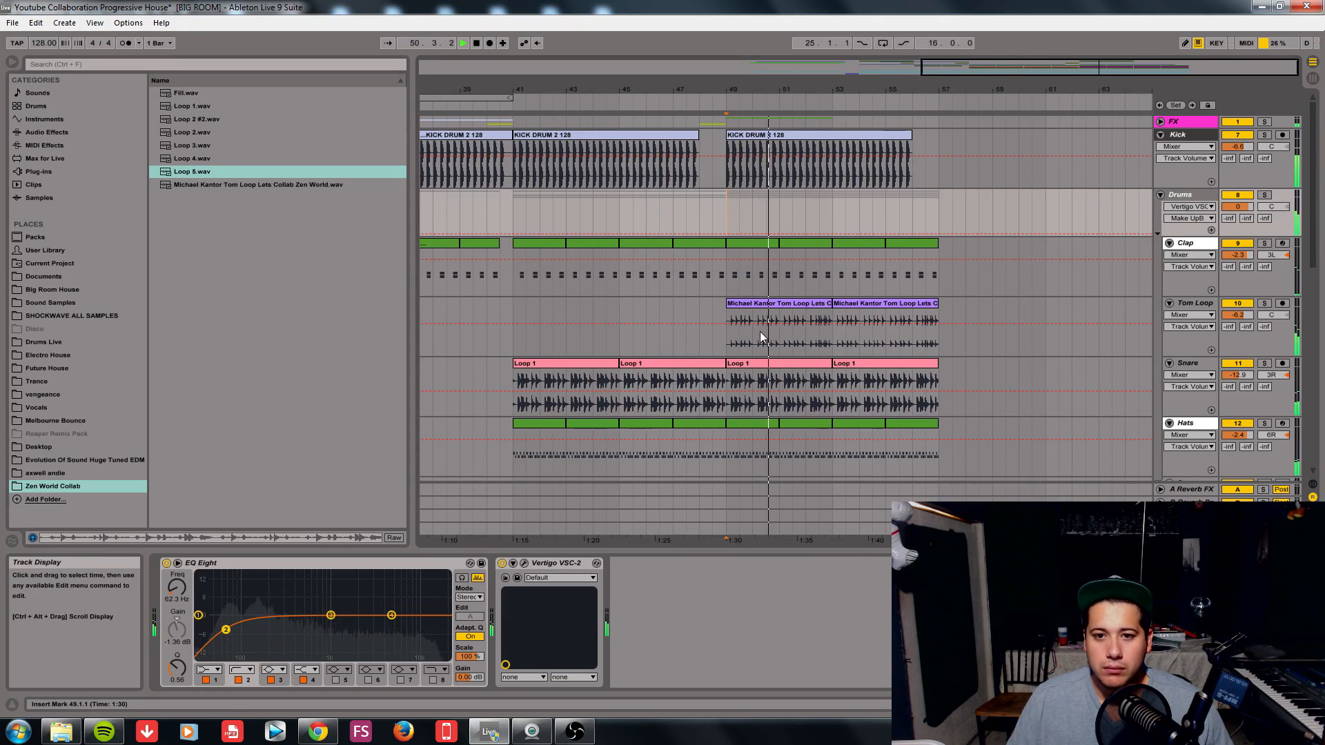
# - Unfold the FX group and place the insert marker at bar 26 to review the uplifter and sweep clips
pyautogui.moveTo(730, 347); pyautogui.dragTo(927, 324)
pyautogui.click(1160, 122)
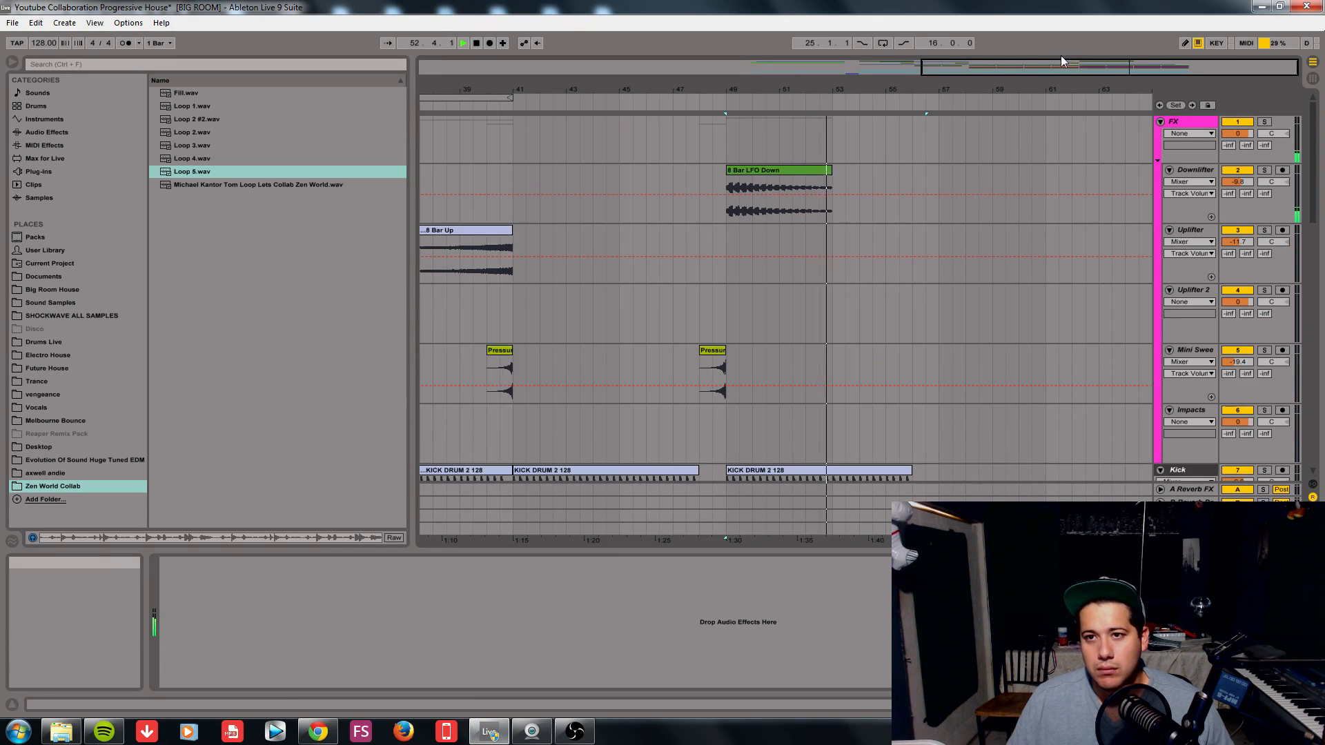
pyautogui.moveTo(706, 90); pyautogui.dragTo(703, 81)
pyautogui.scroll(-2, 690, 228)
pyautogui.click(707, 292)
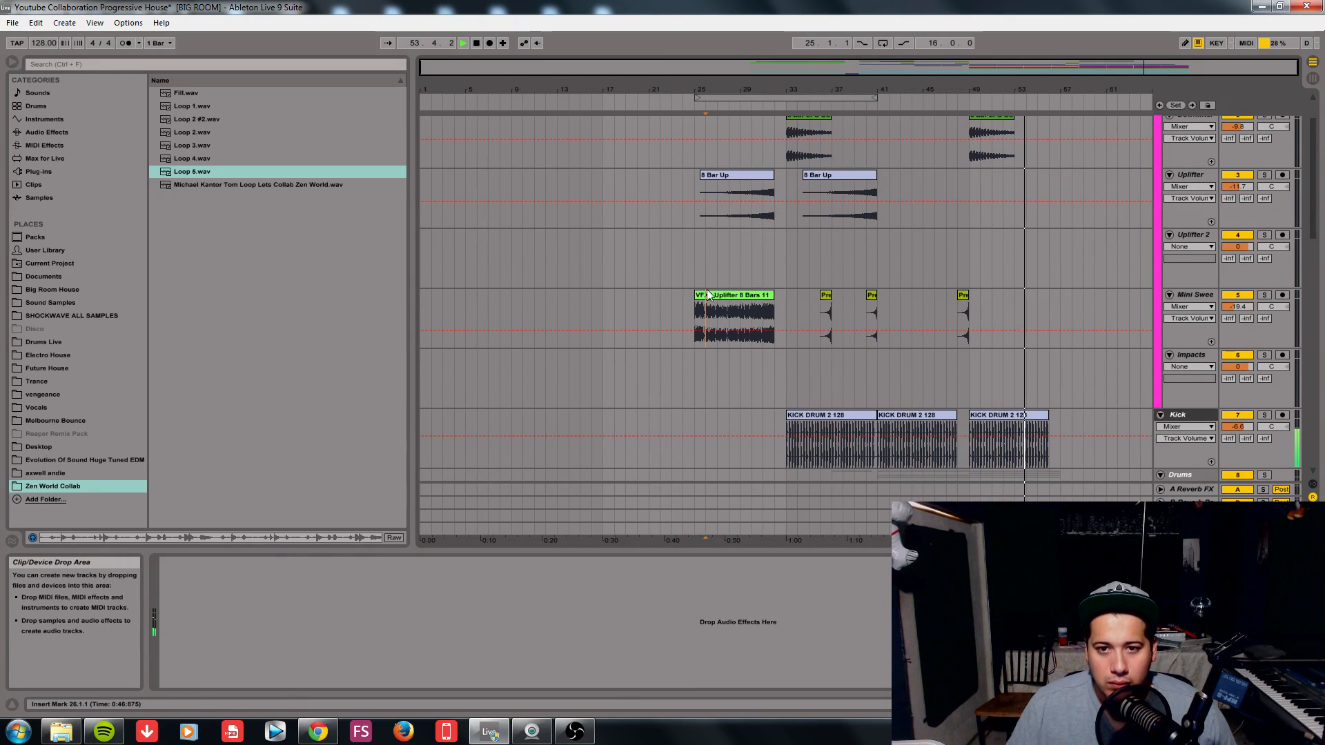
# - Copy the VFX3 Uplifter 8 Bars 11 clip along its track and position the copy at bar 50, ending at bar 57
pyautogui.moveTo(708, 295); pyautogui.dragTo(998, 298)
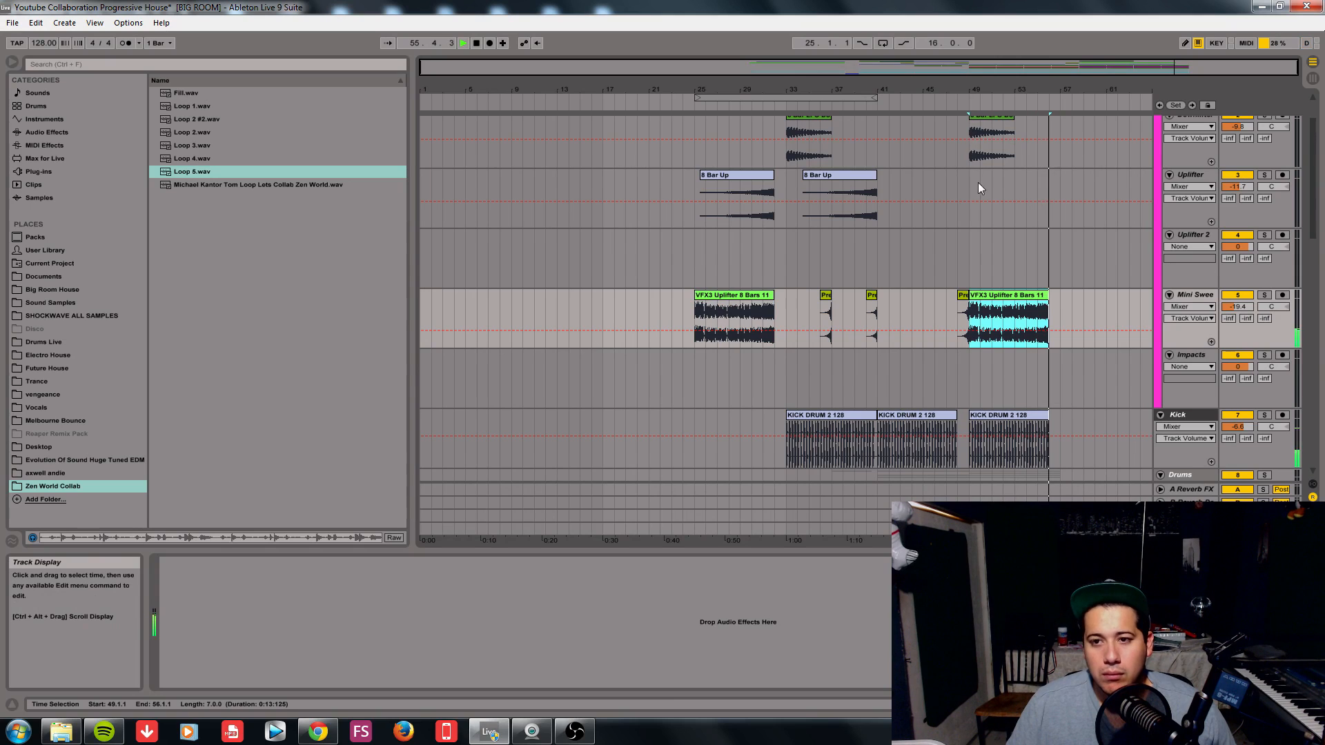
pyautogui.moveTo(1122, 68); pyautogui.dragTo(1092, 222)
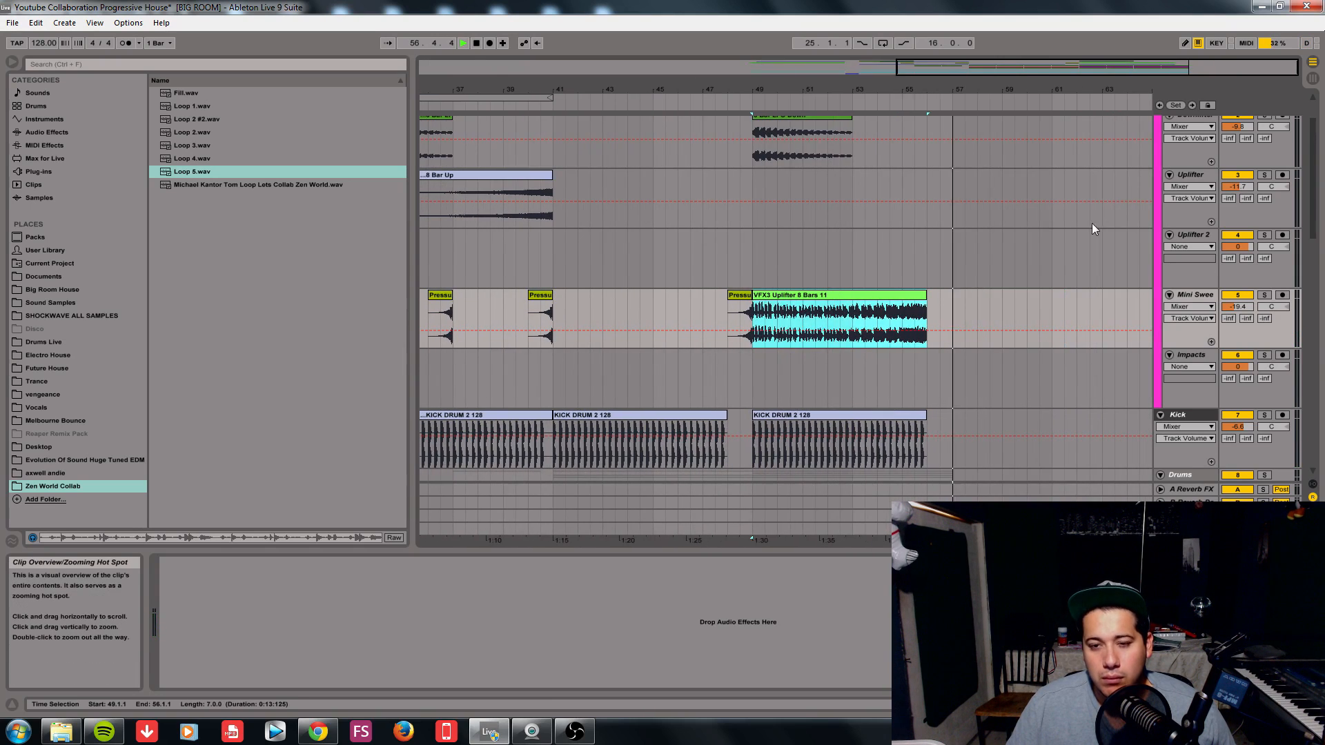
pyautogui.moveTo(880, 300); pyautogui.dragTo(909, 296)
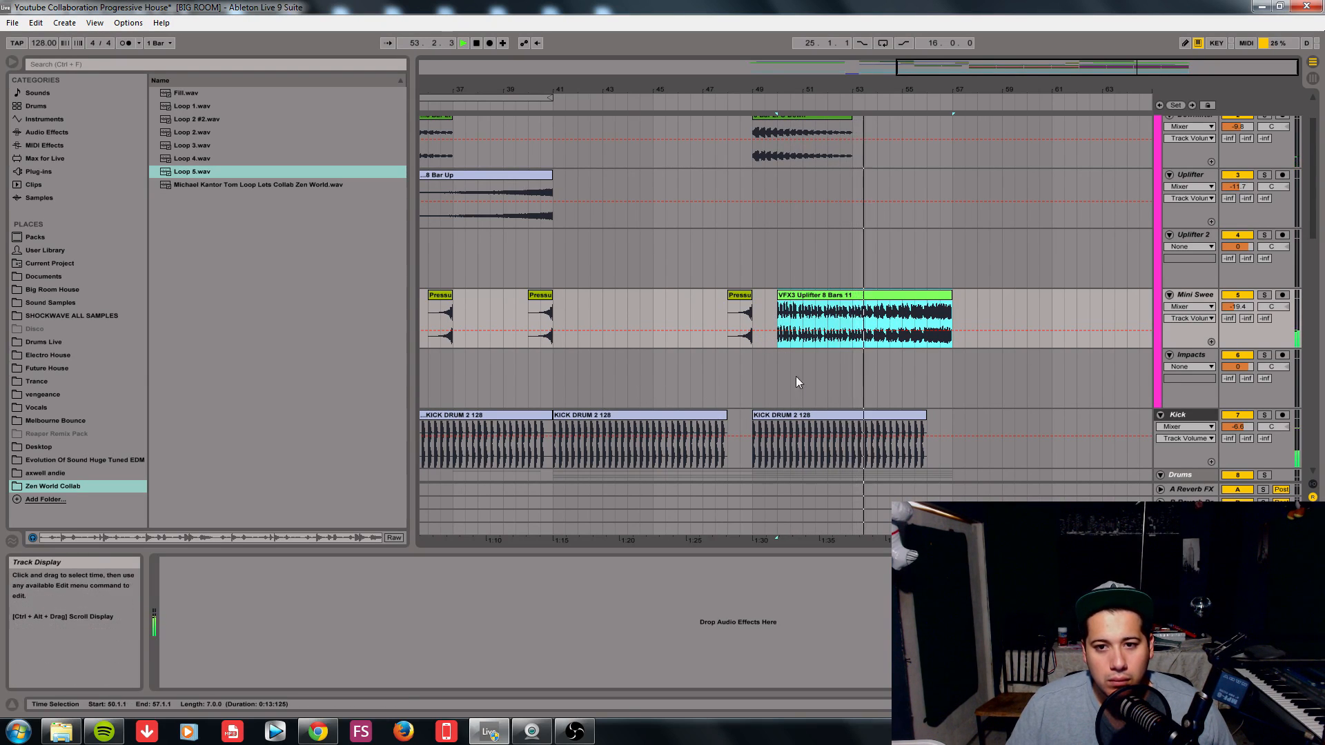
# - Extend the beginning of the copied VFX3 Uplifter clip back to bar 49 so it spans bars 49 to 57
pyautogui.scroll(-10, 815, 362)
pyautogui.scroll(-3, 850, 358)
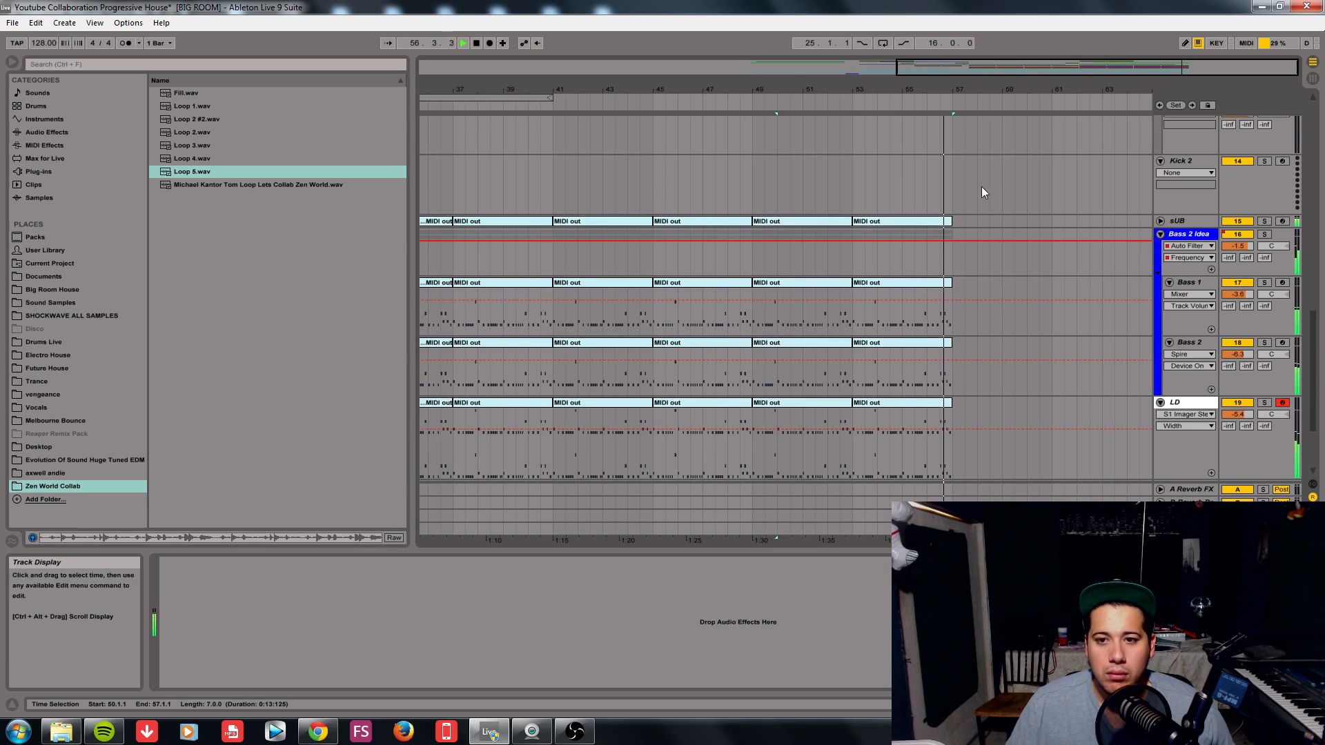
pyautogui.scroll(10, 1118, 288)
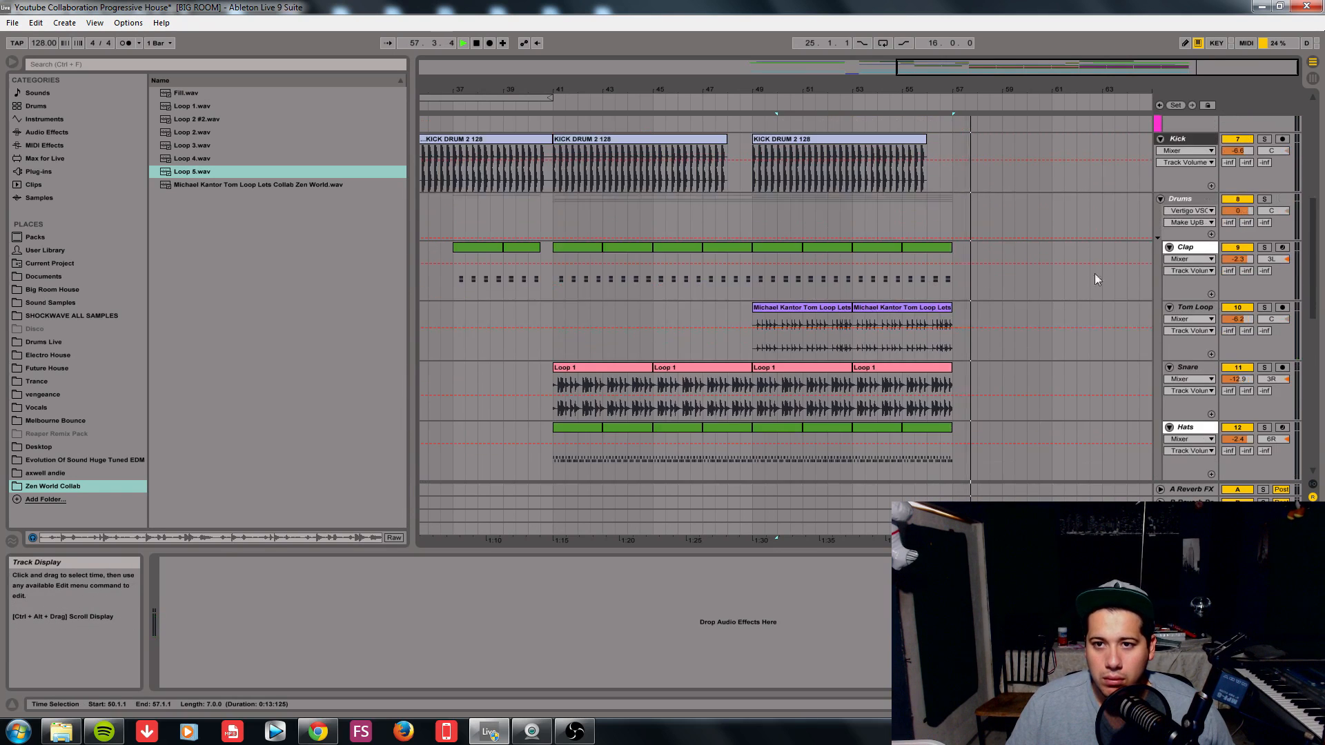
pyautogui.moveTo(951, 213)
pyautogui.mouseDown()
pyautogui.moveTo(991, 213)
pyautogui.moveTo(942, 229)
pyautogui.moveTo(928, 219)
pyautogui.mouseUp()
pyautogui.click(945, 212)
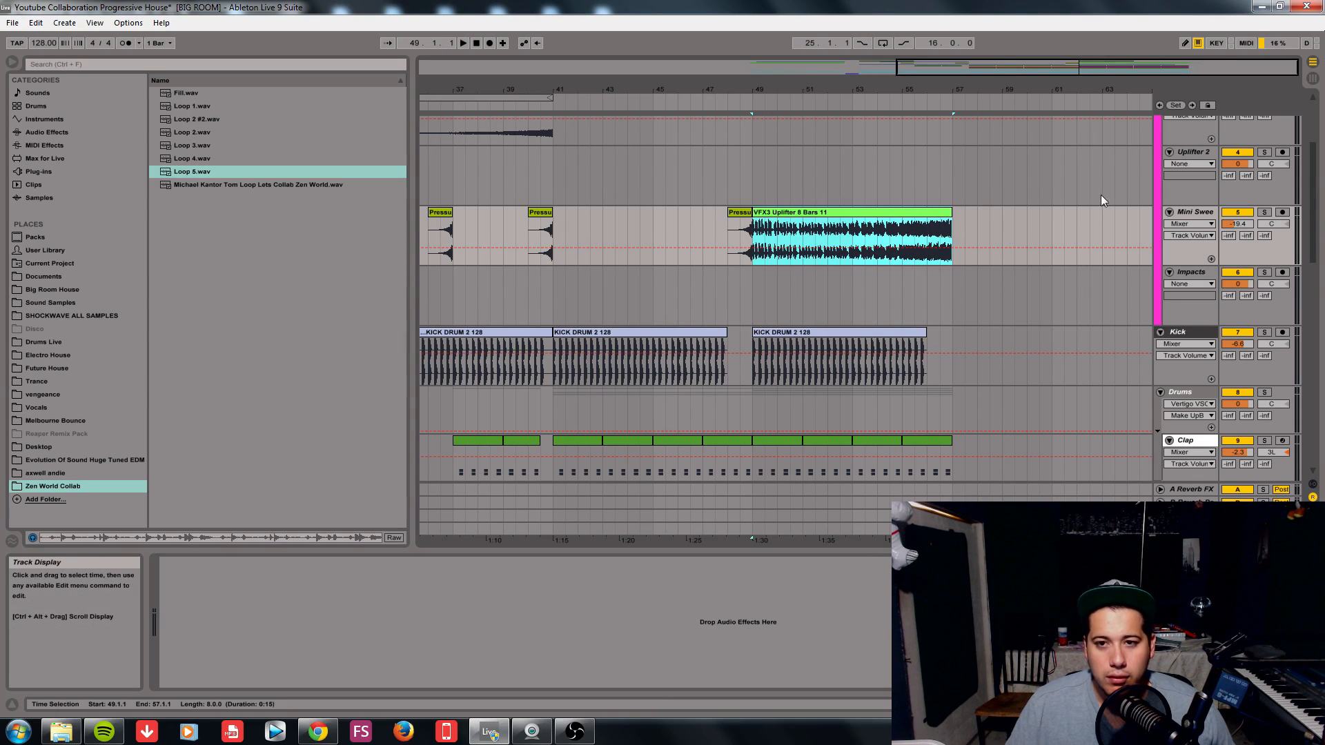
# - Copy the first 8 Bar Up clip on the Uplifter track so the copy ends at bar 57
pyautogui.scroll(4, 868, 248)
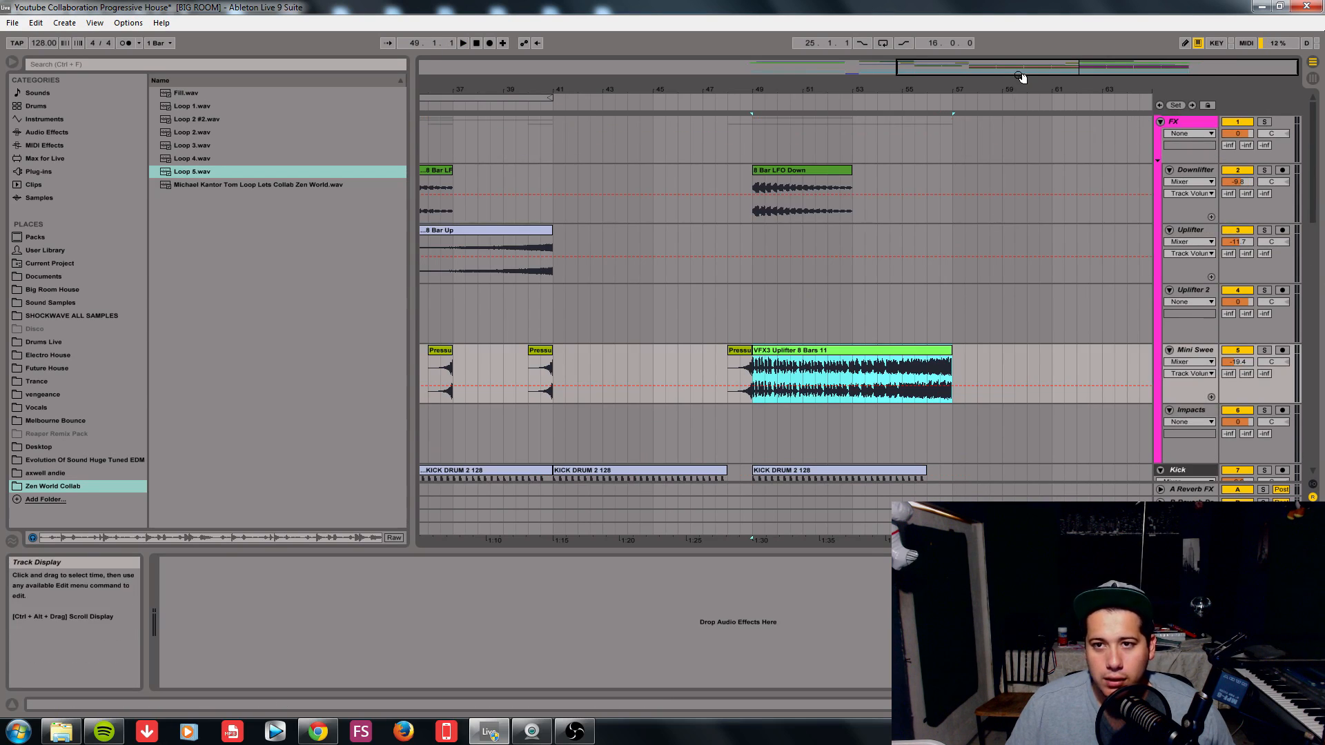
pyautogui.moveTo(1024, 79); pyautogui.dragTo(1014, 43)
pyautogui.moveTo(698, 234); pyautogui.dragTo(1006, 260)
# - Play from bar 49 and shorten the last KICK DRUM 2 128 clip so it ends at bar 53
pyautogui.scroll(-6, 896, 296)
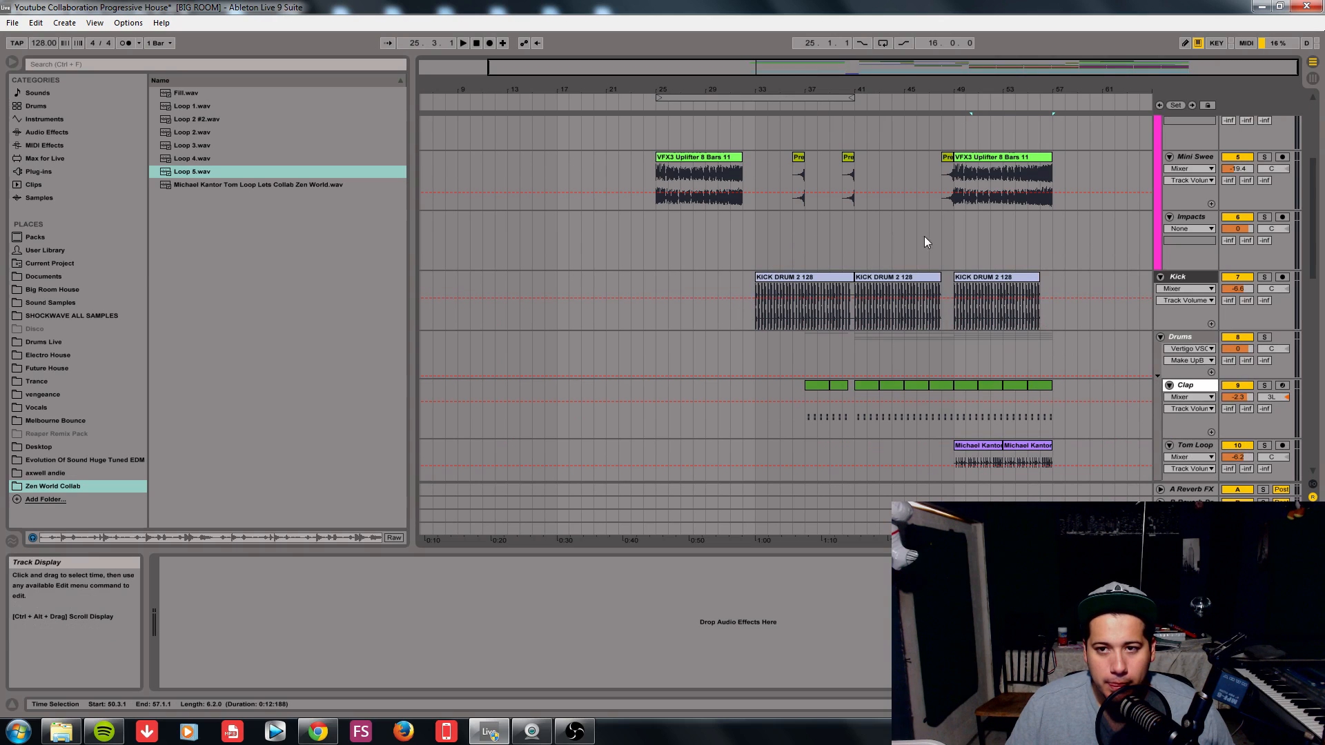
pyautogui.click(956, 202)
pyautogui.press('space')
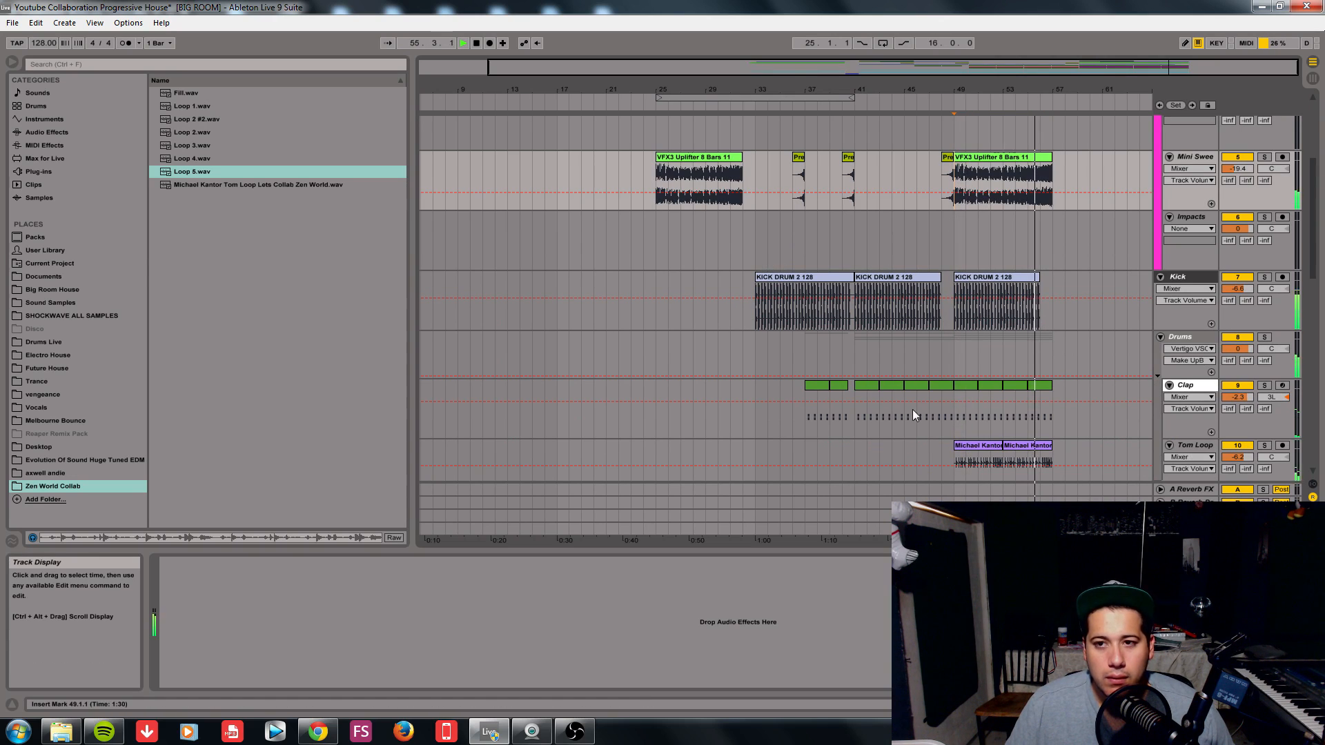
pyautogui.click(1035, 277)
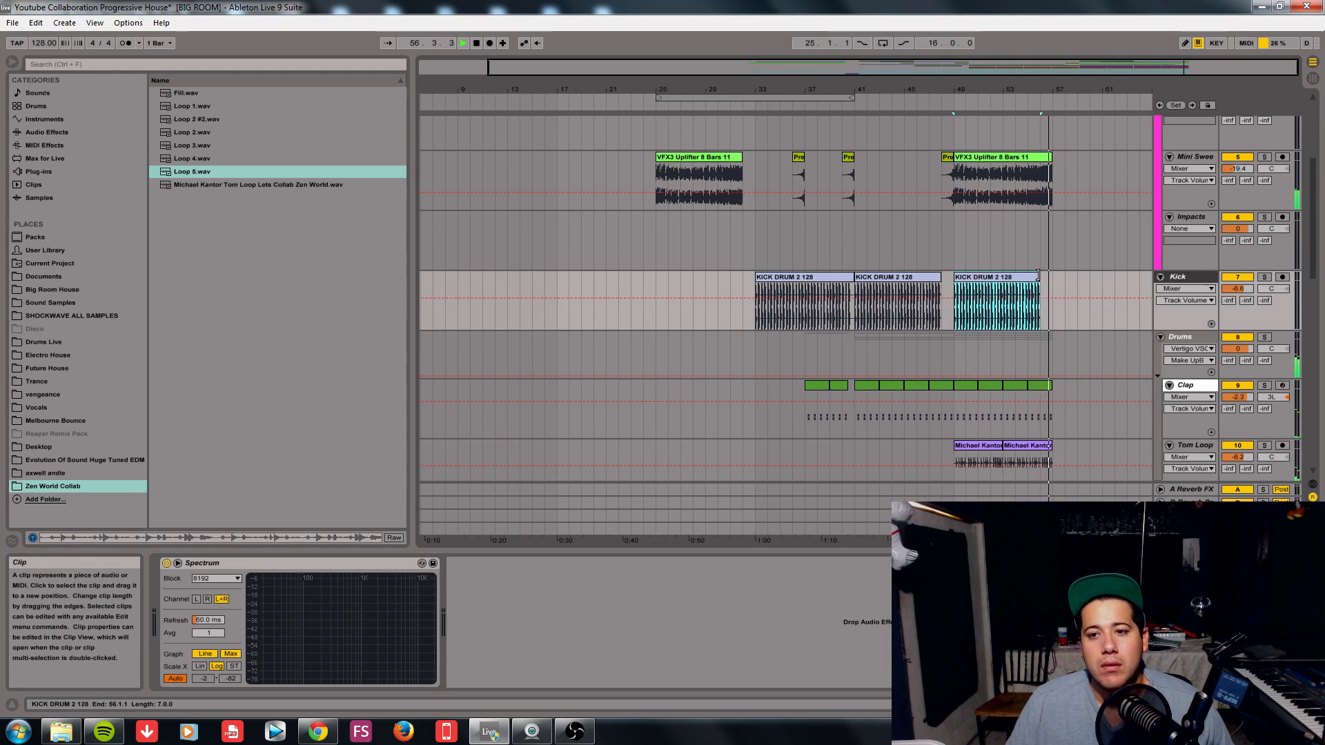
pyautogui.moveTo(1036, 276); pyautogui.dragTo(1002, 284)
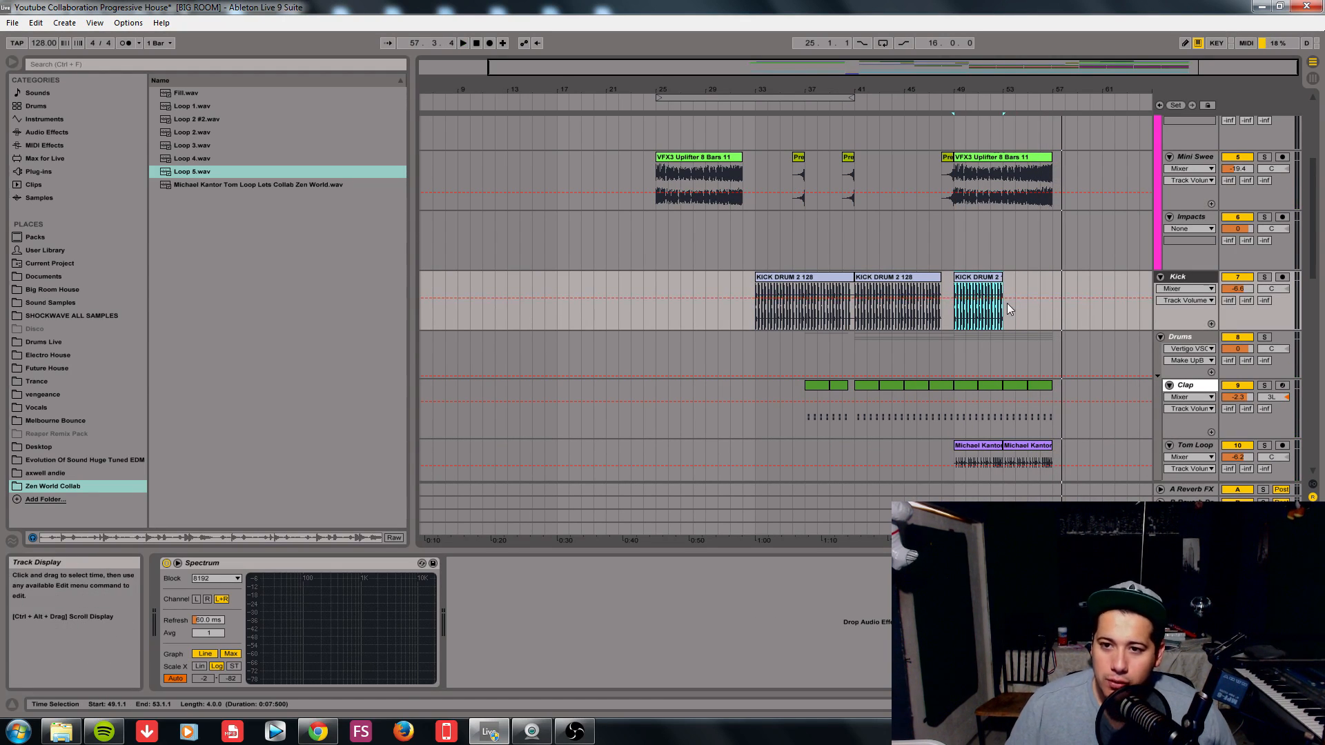
pyautogui.moveTo(1007, 309); pyautogui.dragTo(1055, 330)
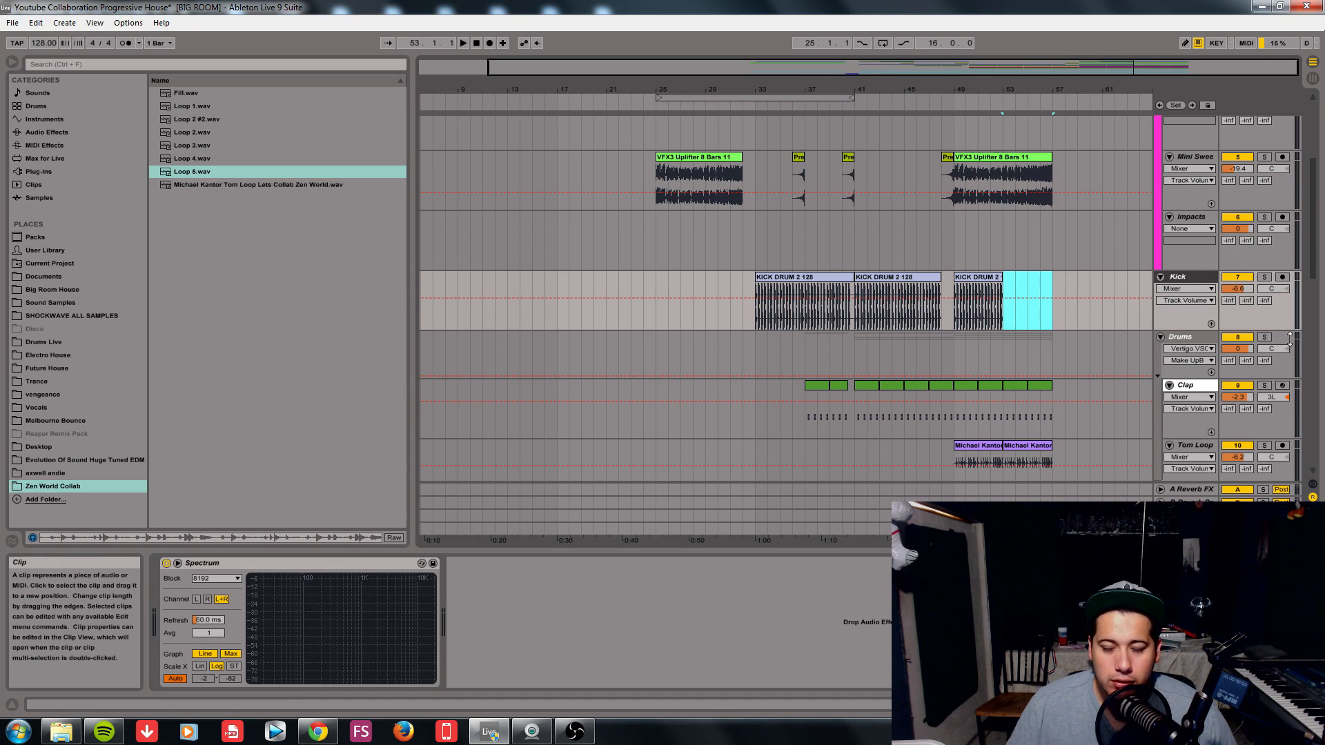
# - Copy the one-bar clip at bar 32, below the lead track, to bar 56
pyautogui.moveTo(1316, 257); pyautogui.dragTo(1320, 155)
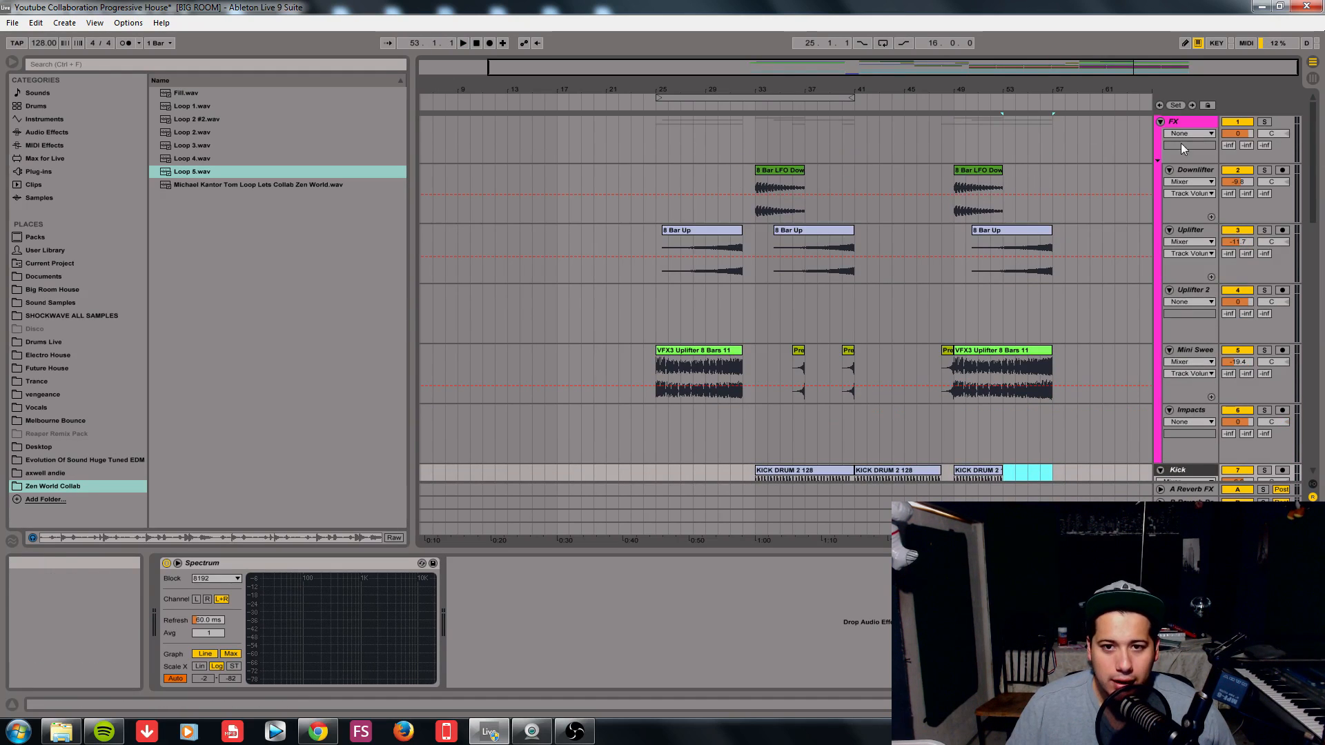
pyautogui.moveTo(1320, 212); pyautogui.dragTo(1301, 486)
pyautogui.moveTo(748, 428); pyautogui.dragTo(1050, 432)
pyautogui.scroll(3, 1050, 432)
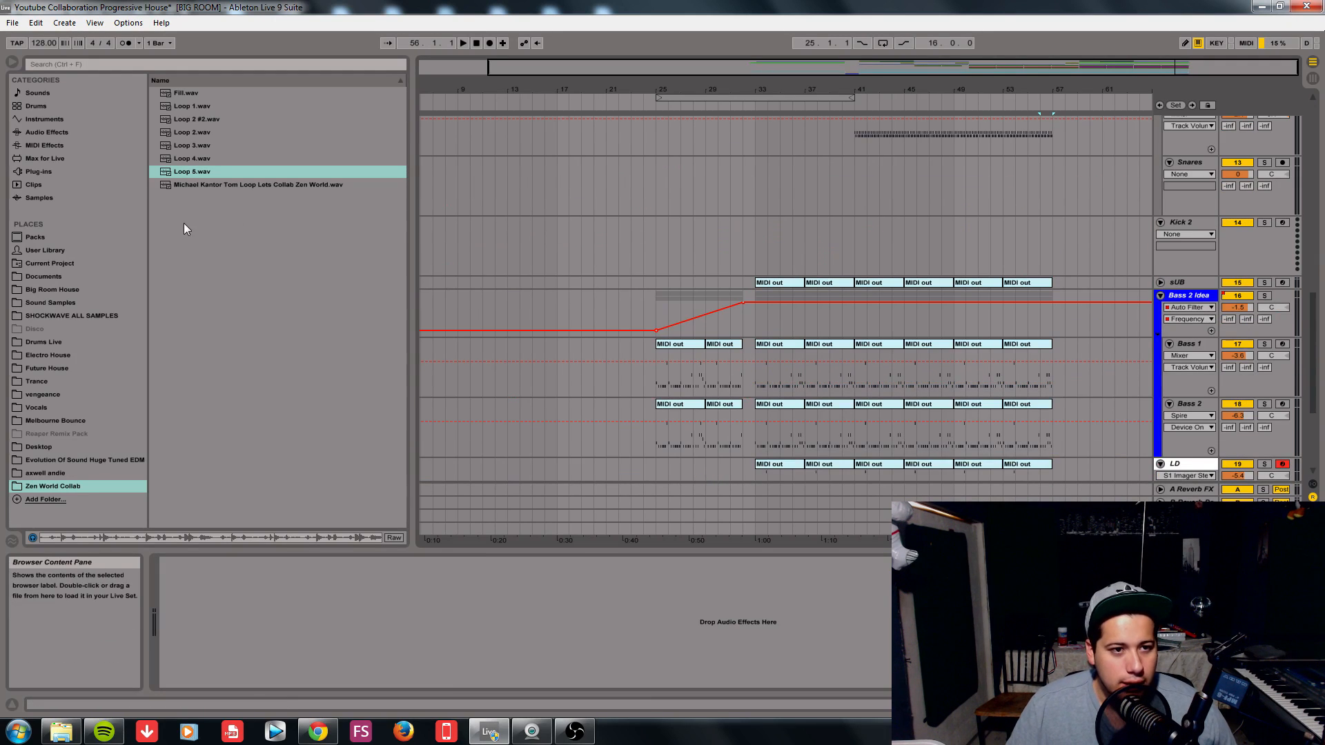
# - Add Fill.wav from the Zen World Collab folder to the Kick 2 track at bar 50 and turn off its warping
pyautogui.moveTo(194, 93); pyautogui.dragTo(963, 238)
pyautogui.scroll(4, 992, 276)
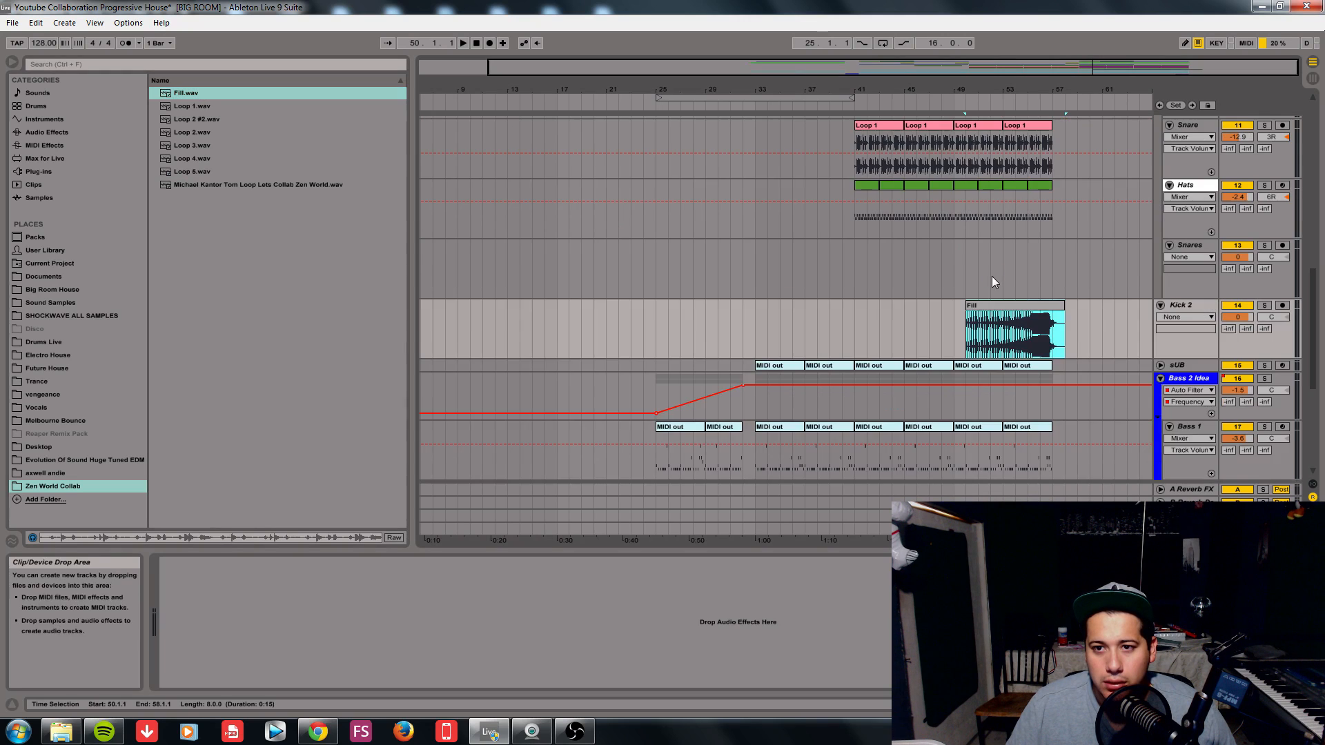
pyautogui.doubleClick(1002, 400)
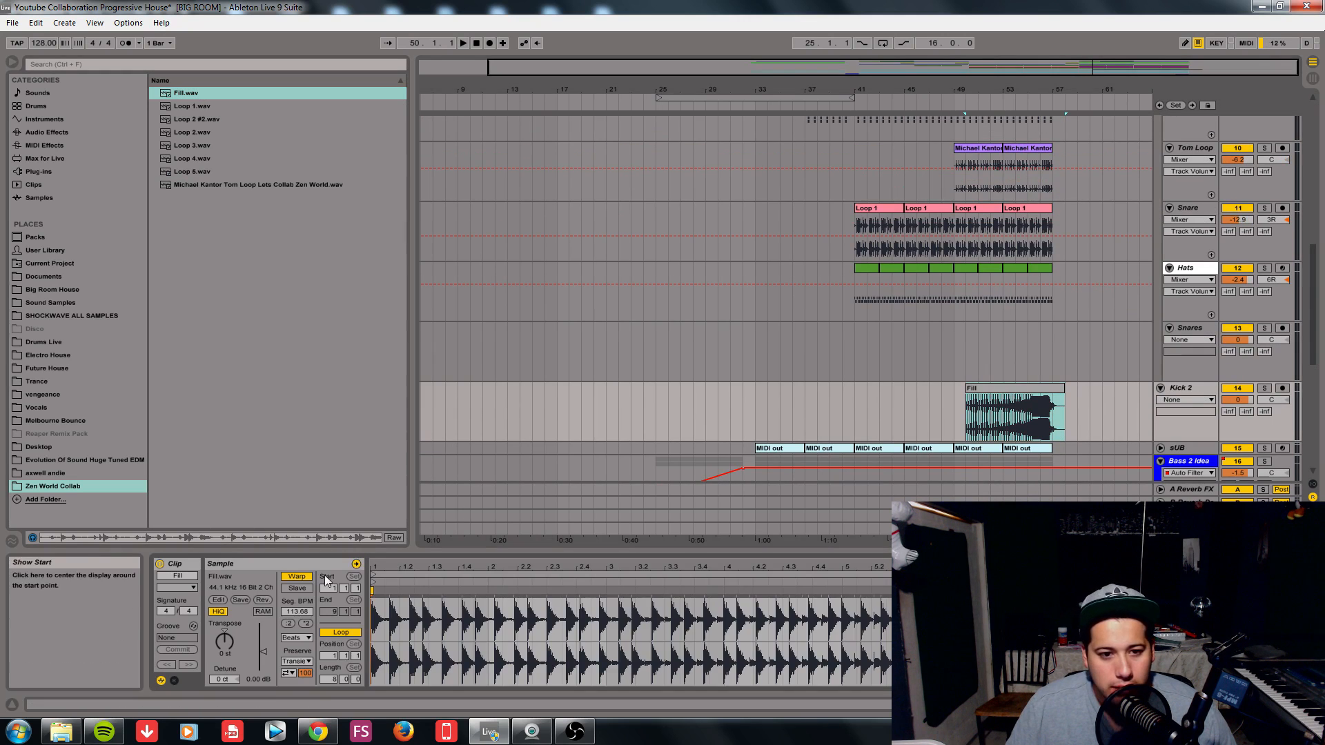
pyautogui.click(1035, 399)
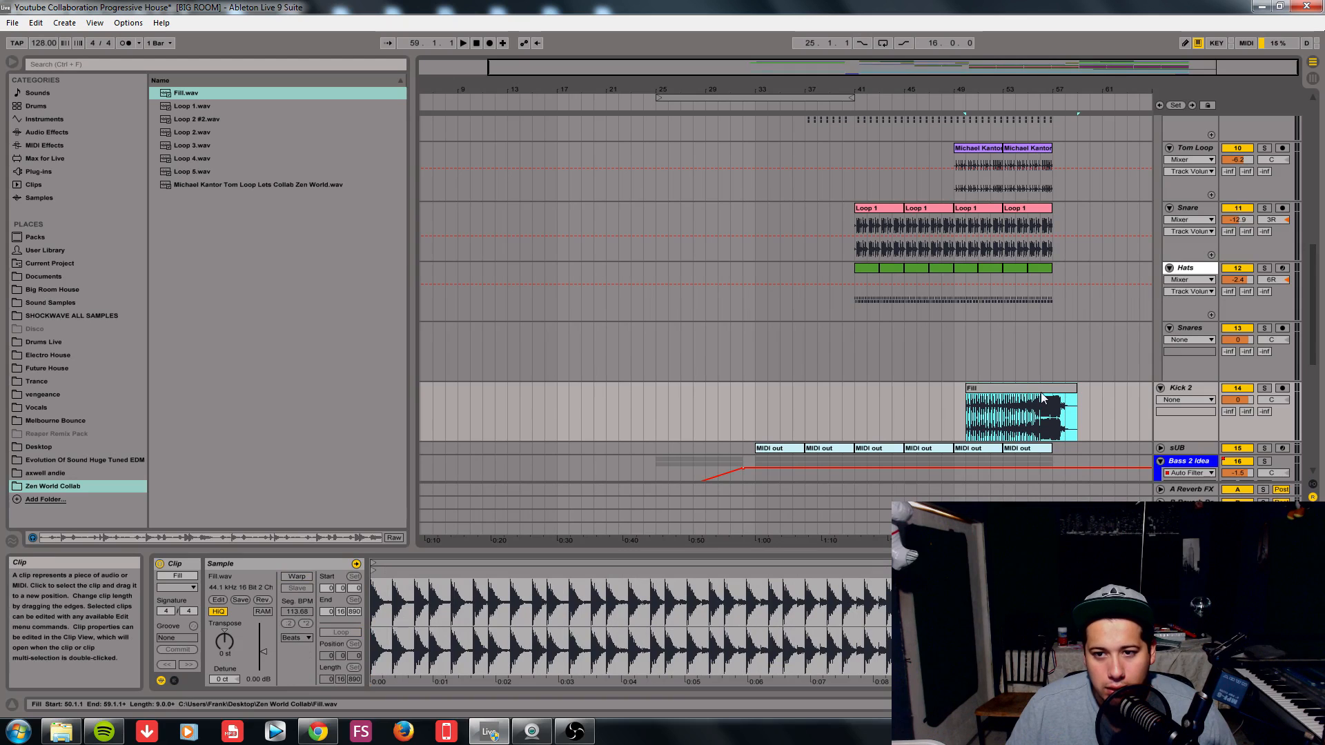
# - Move the Fill clip on the Kick 2 track to start at bar 49 and play it briefly
pyautogui.press('space')
pyautogui.scroll(4, 1057, 341)
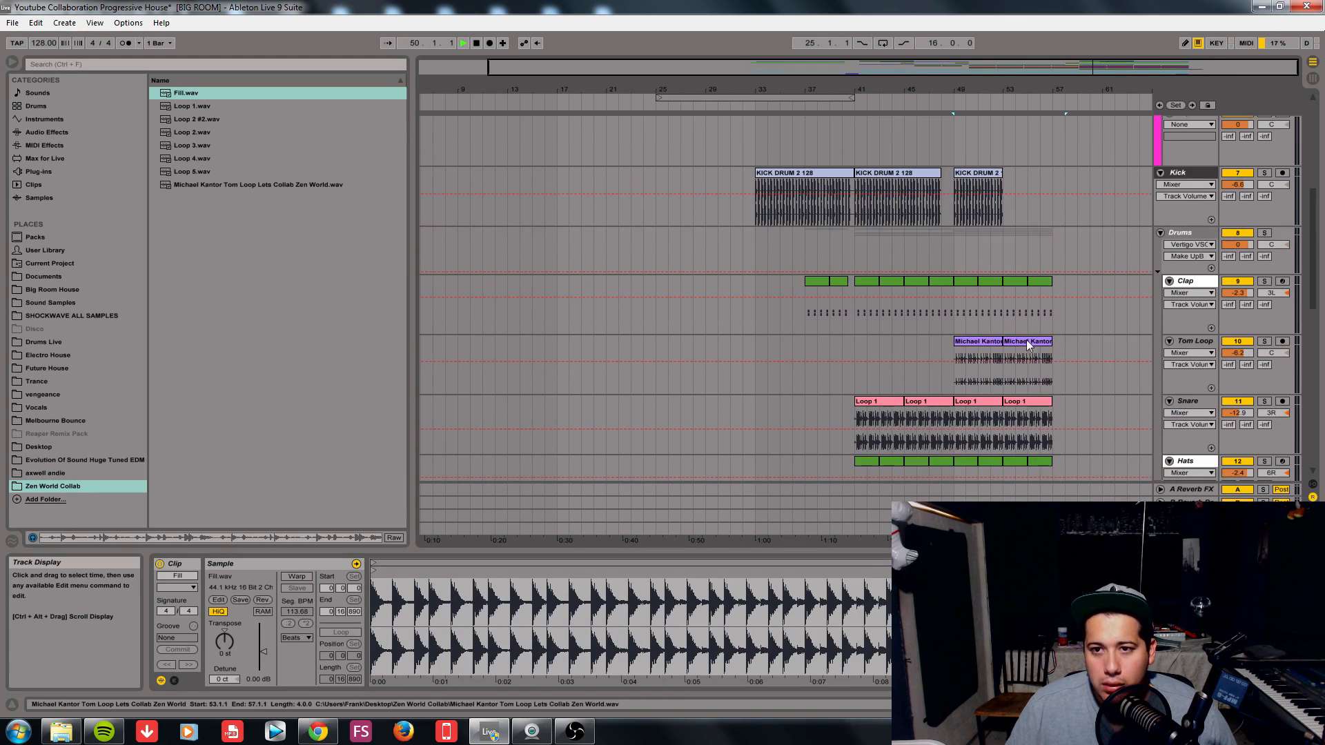
pyautogui.press('space')
pyautogui.scroll(-5, 1035, 309)
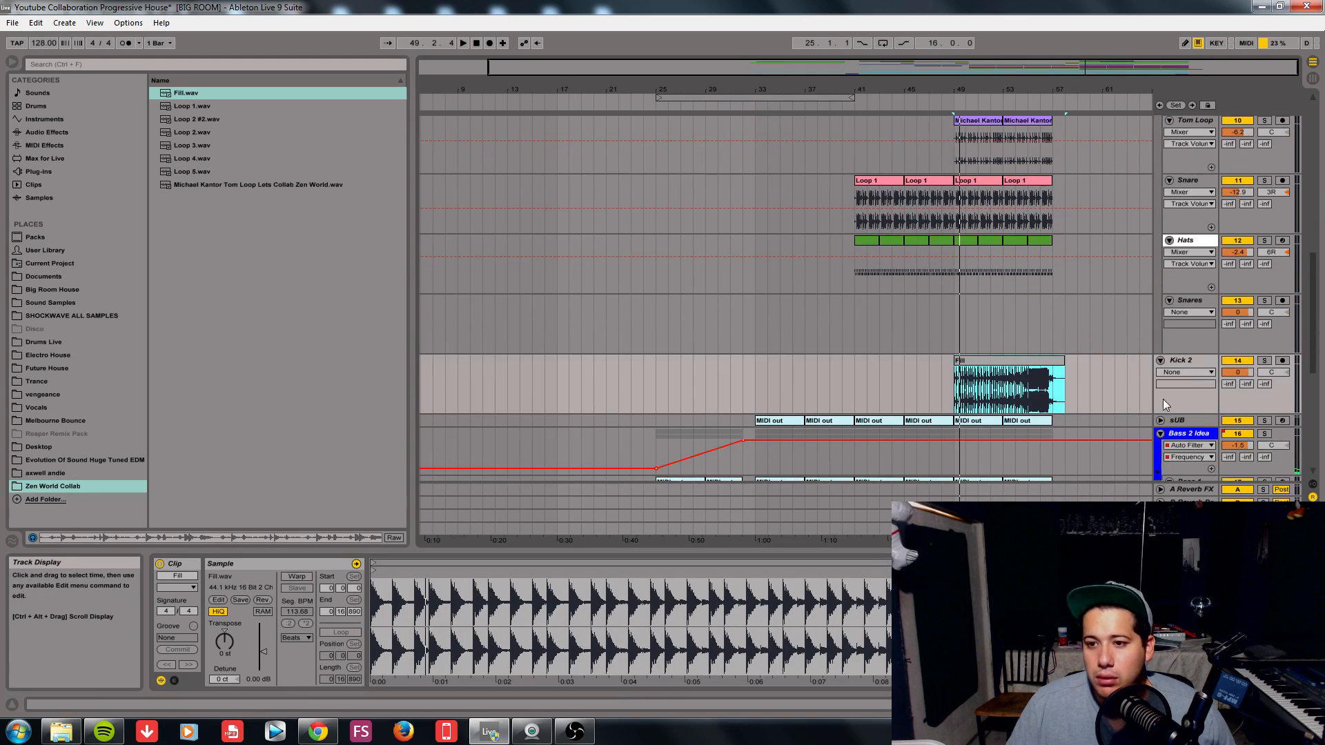
# - Lower the Kick 2 track volume to -17.1 and audition the fill both soloed and in the full mix
pyautogui.moveTo(1237, 372); pyautogui.dragTo(1237, 405)
pyautogui.press('space')
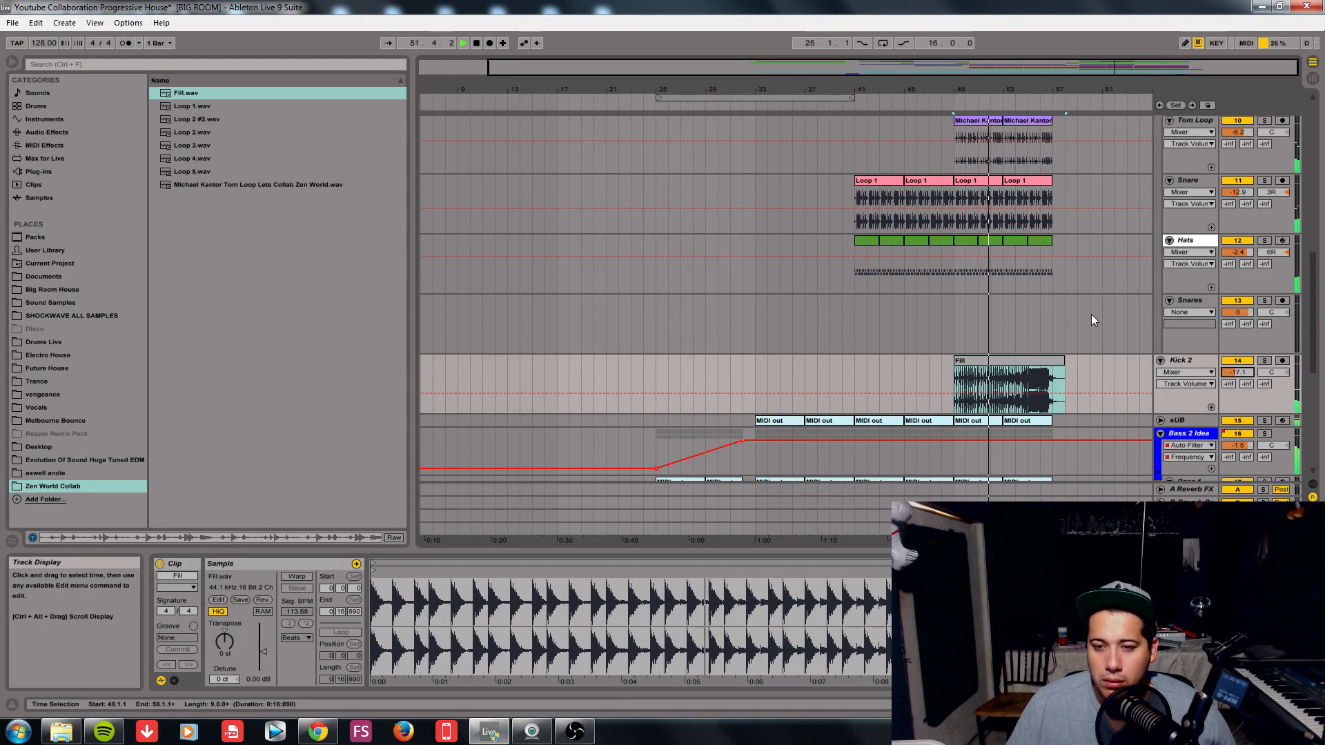
pyautogui.click(1263, 361)
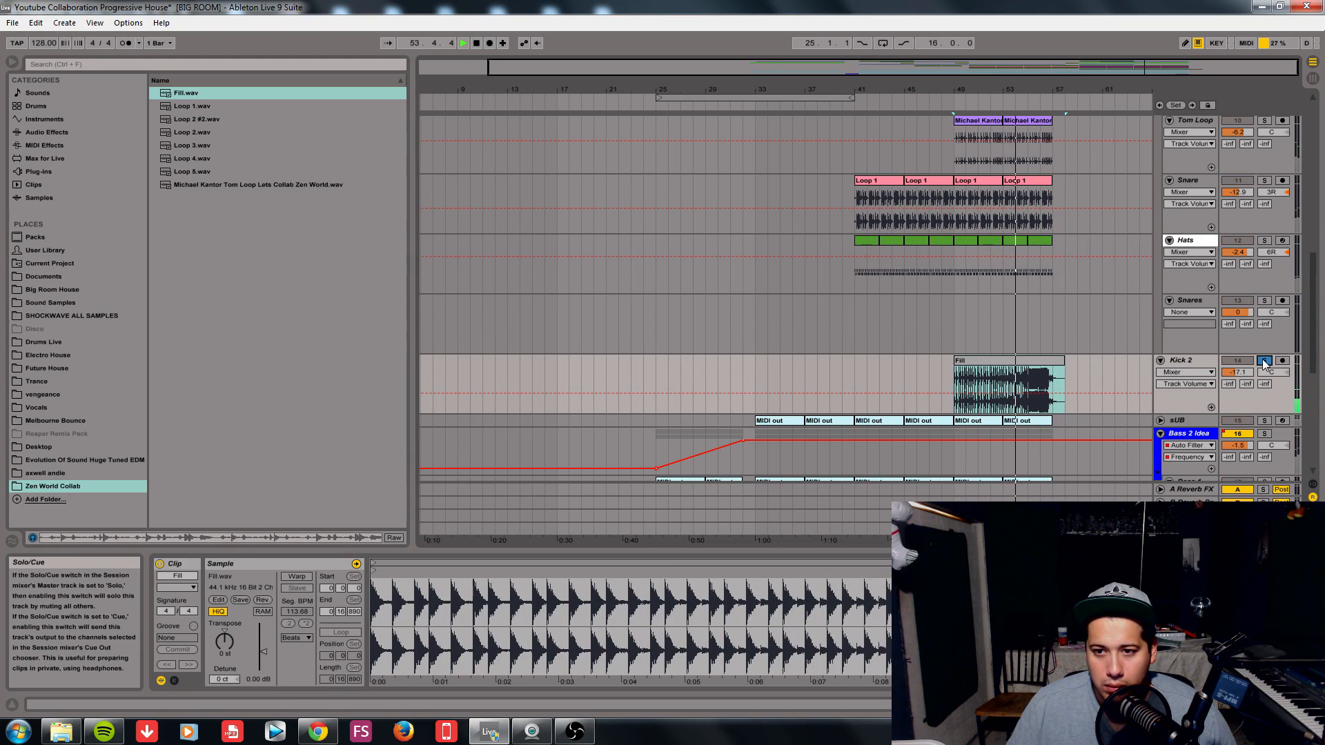
pyautogui.click(1263, 361)
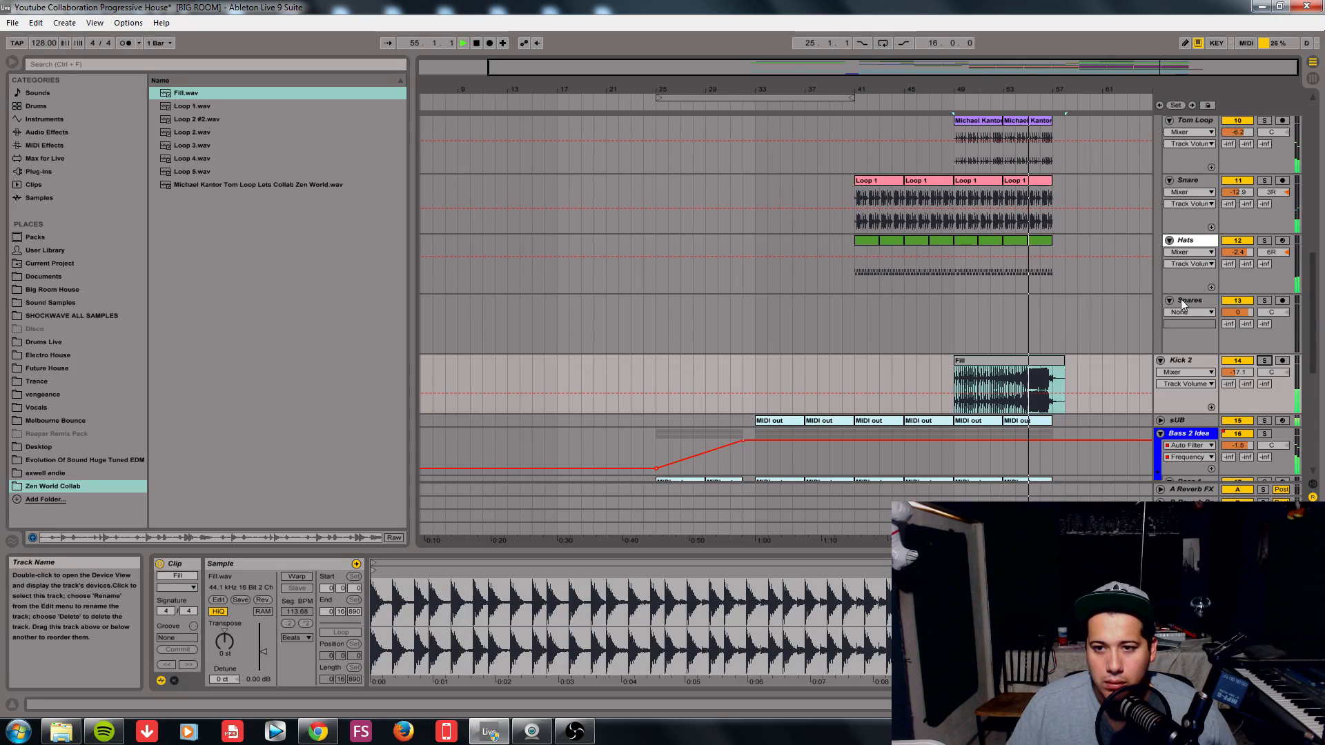
# - Try the Fill clip one beat later at 49.2 during playback and move it back to bar 49
pyautogui.click(980, 373)
pyautogui.press('z')
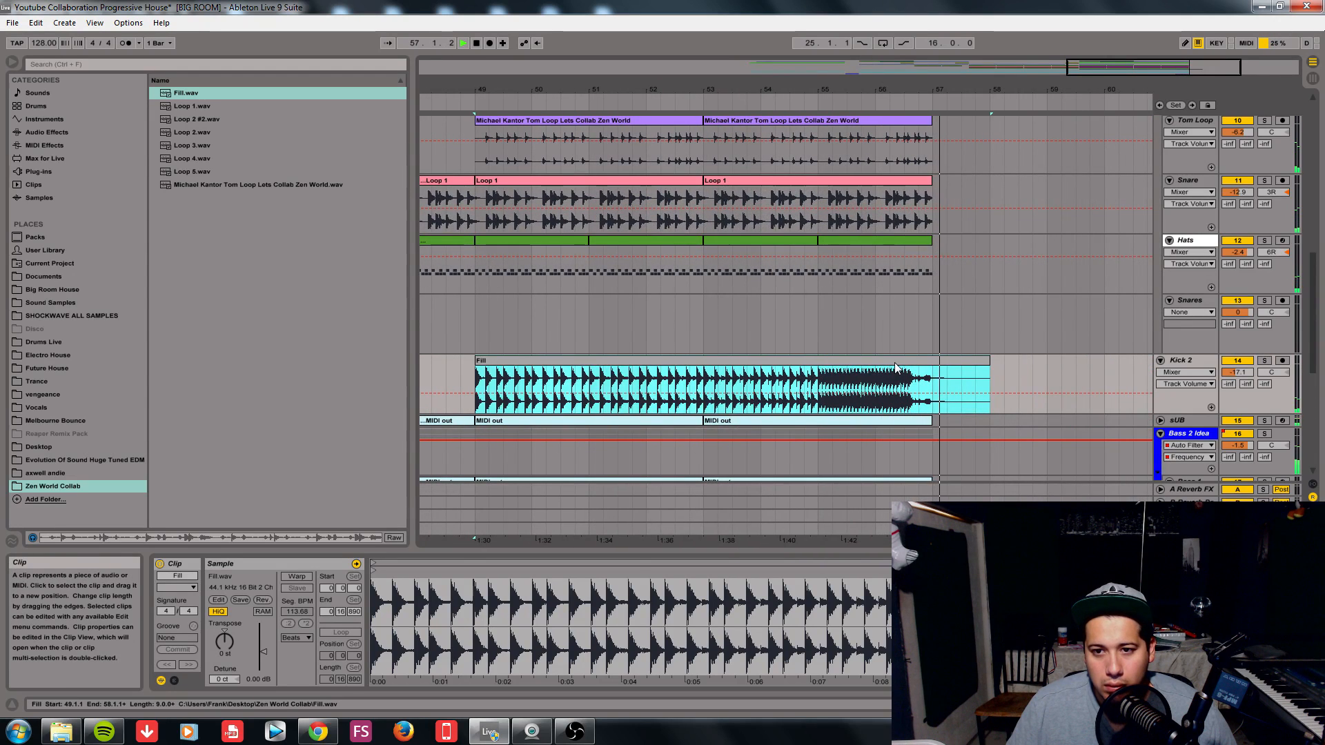
pyautogui.moveTo(895, 367); pyautogui.dragTo(912, 357)
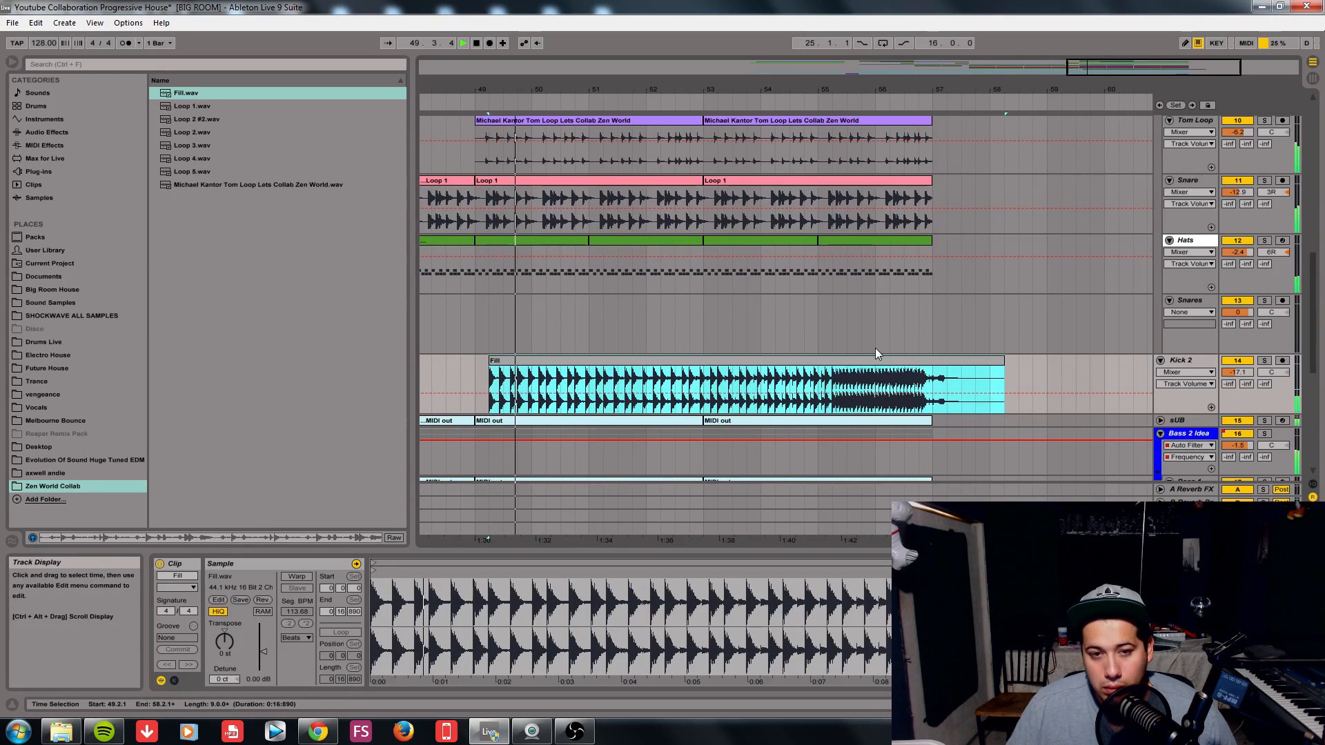
pyautogui.press('space')
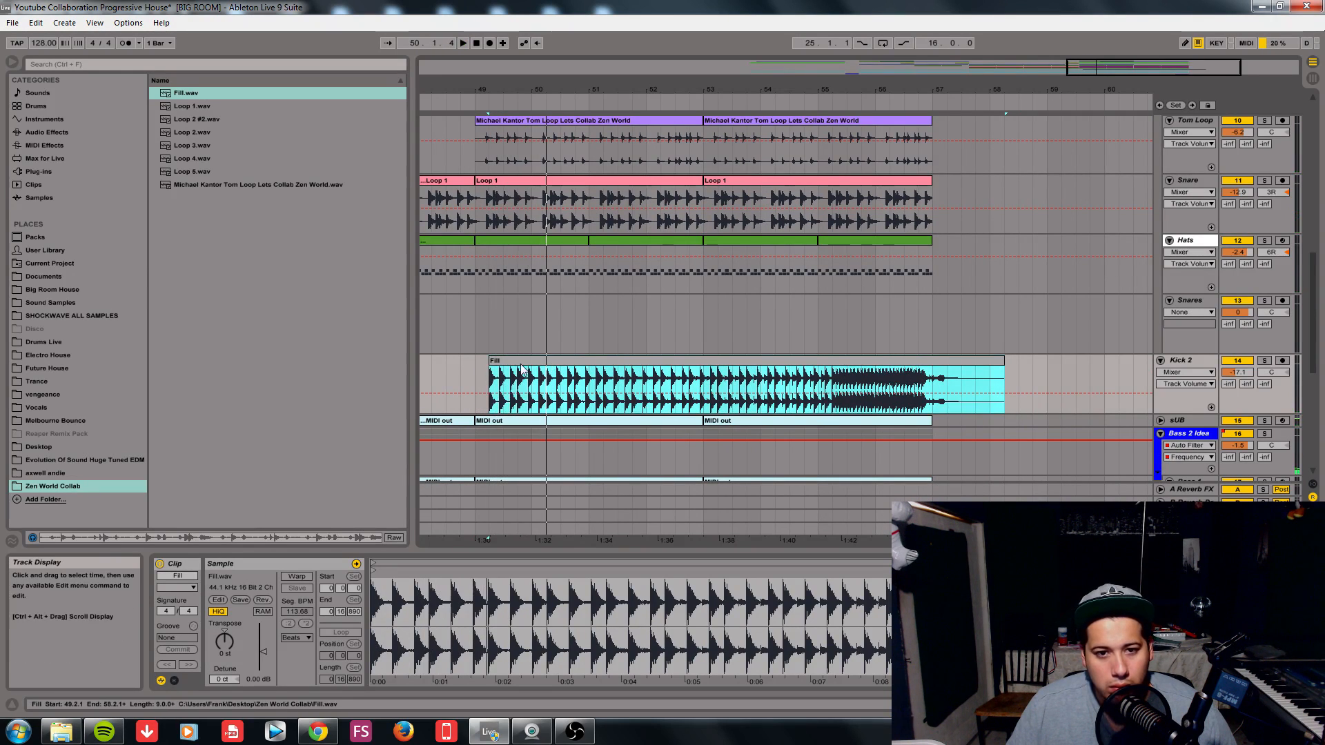
pyautogui.moveTo(521, 364); pyautogui.dragTo(508, 364)
# - Play from bar 56 and trim the end of the Fill clip on the Kick 2 track to bar 57
pyautogui.scroll(2, 897, 328)
pyautogui.scroll(1, 907, 323)
pyautogui.click(880, 271)
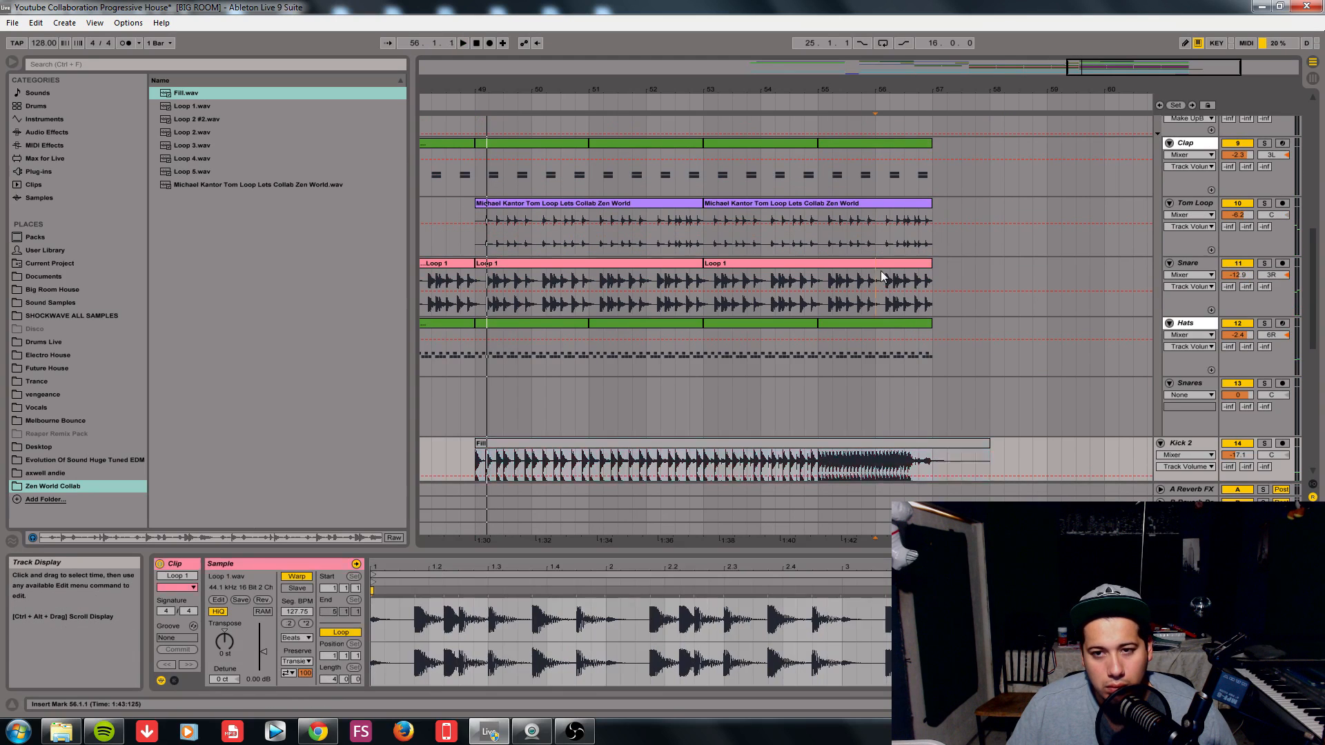
pyautogui.press('space')
pyautogui.moveTo(988, 452); pyautogui.dragTo(919, 458)
pyautogui.scroll(5, 939, 427)
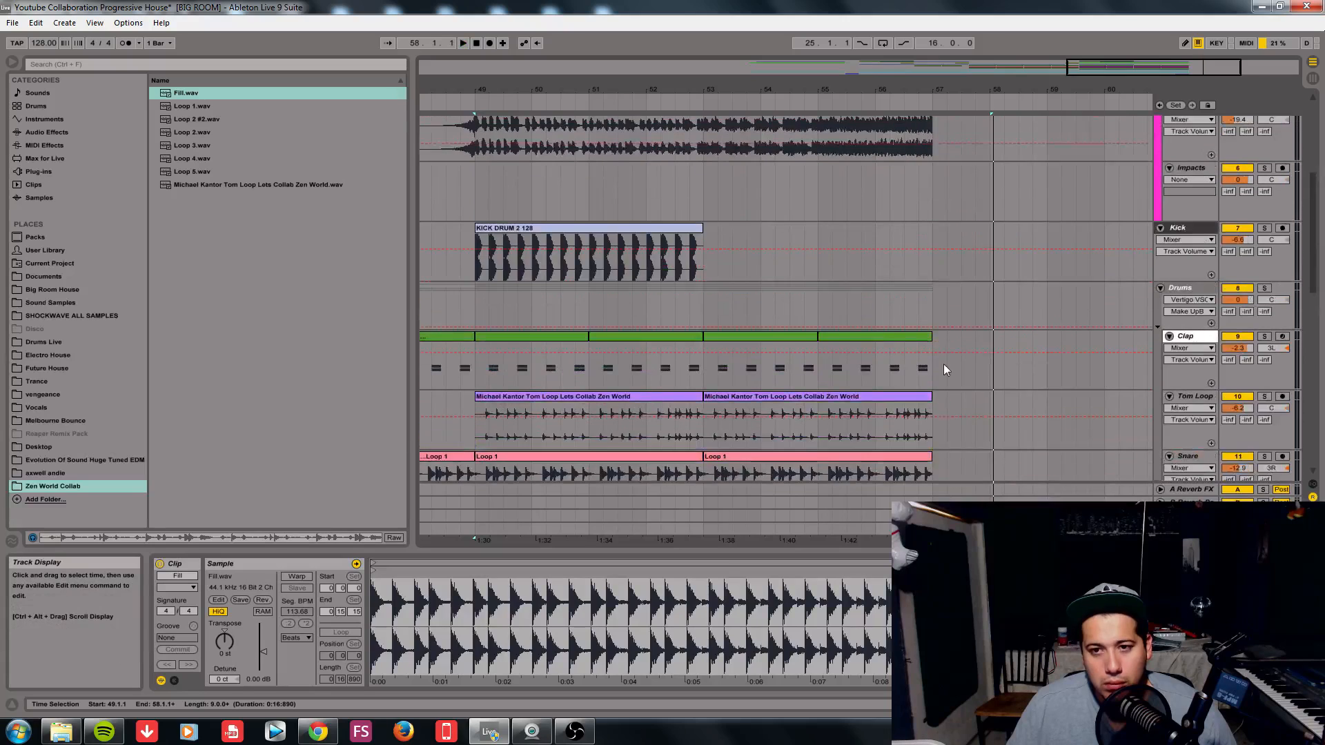
# - Place the insert marker at bar 57 on the Snares track and open the Sound Samples folder in the browser
pyautogui.moveTo(1154, 74); pyautogui.dragTo(1151, 44)
pyautogui.scroll(-8, 938, 359)
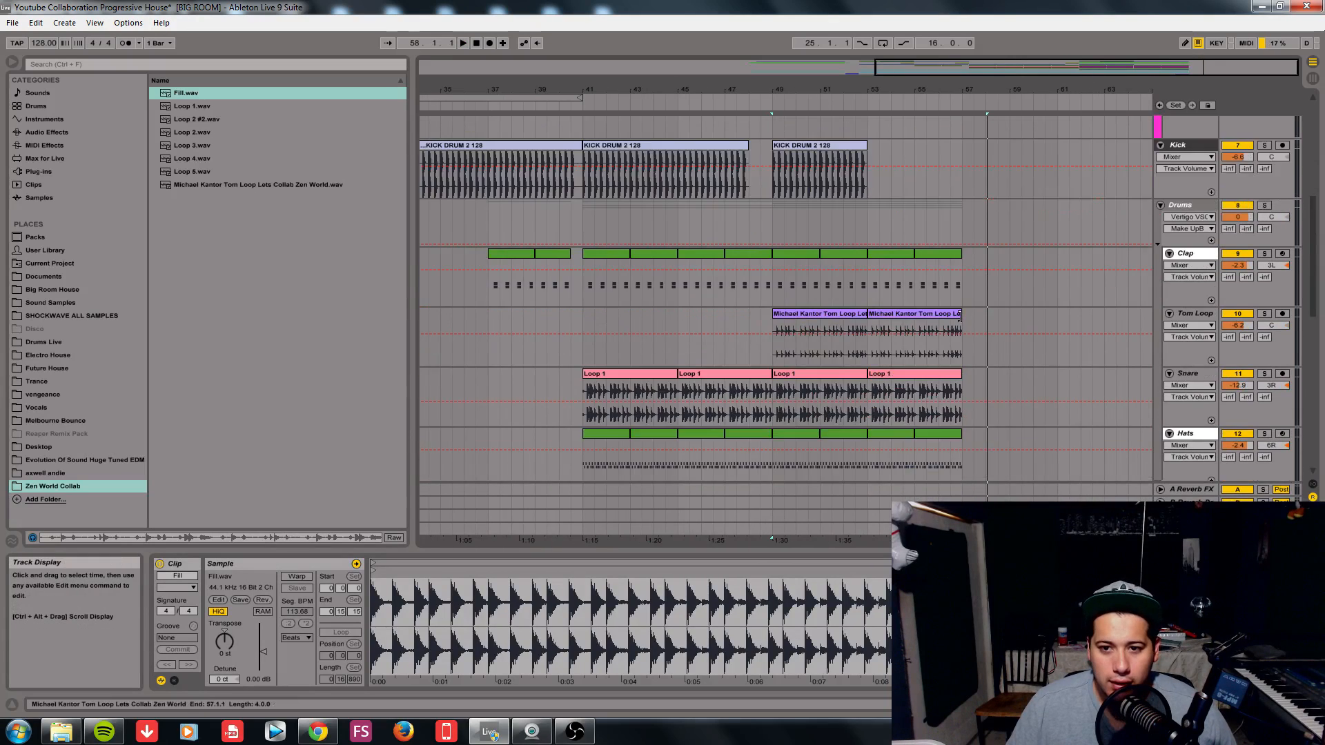
pyautogui.click(959, 301)
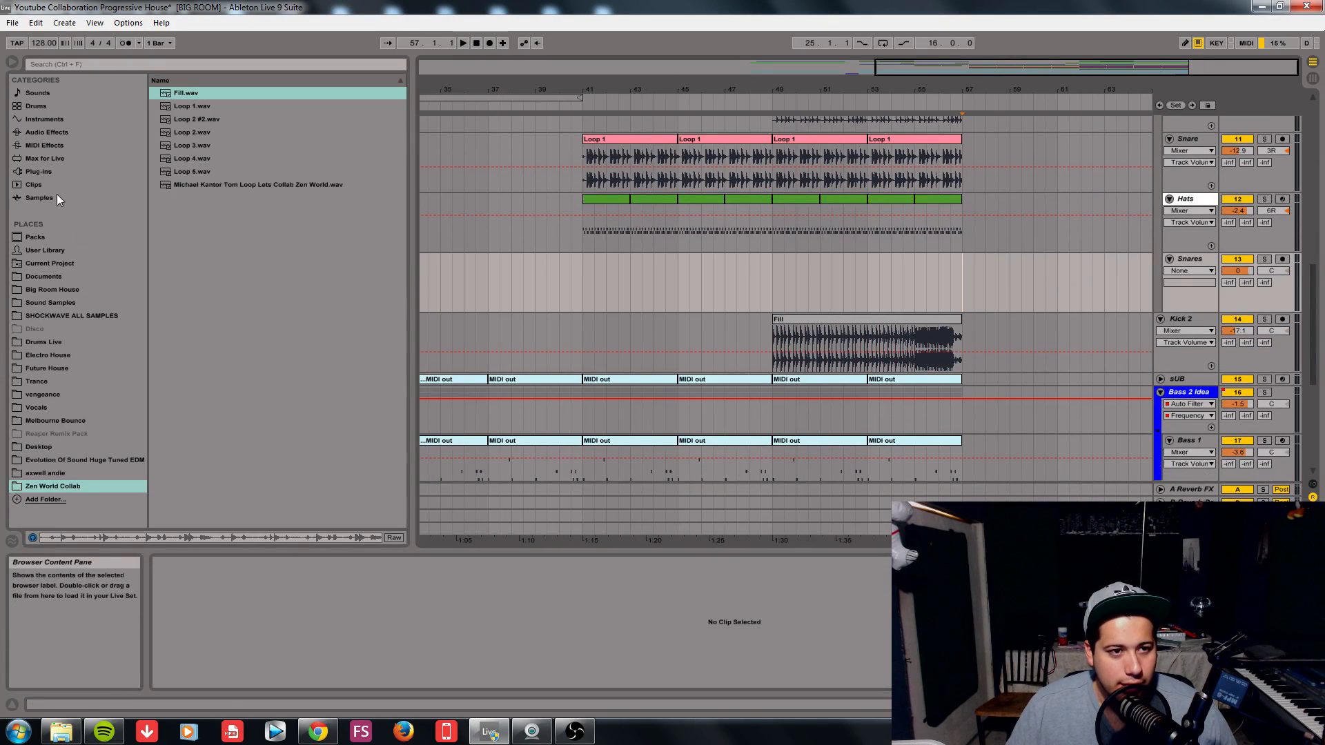
pyautogui.click(39, 171)
pyautogui.click(47, 368)
pyautogui.click(61, 303)
pyautogui.click(69, 290)
pyautogui.click(58, 277)
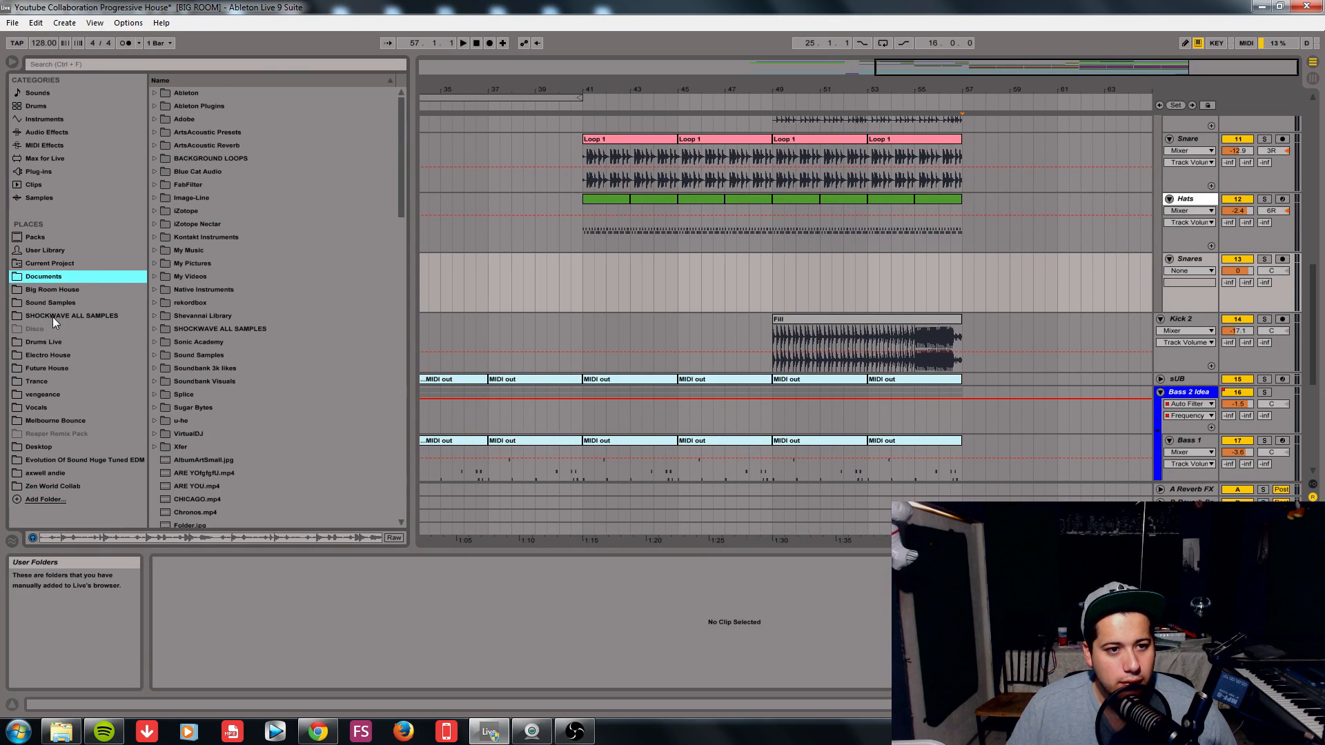
pyautogui.click(73, 304)
# - Preview VFX3 Impact 2.wav from the Vengeance Effects Vol 3 WAV impacts and place it at bar 57 on the Impacts track
pyautogui.click(155, 158)
pyautogui.click(236, 240)
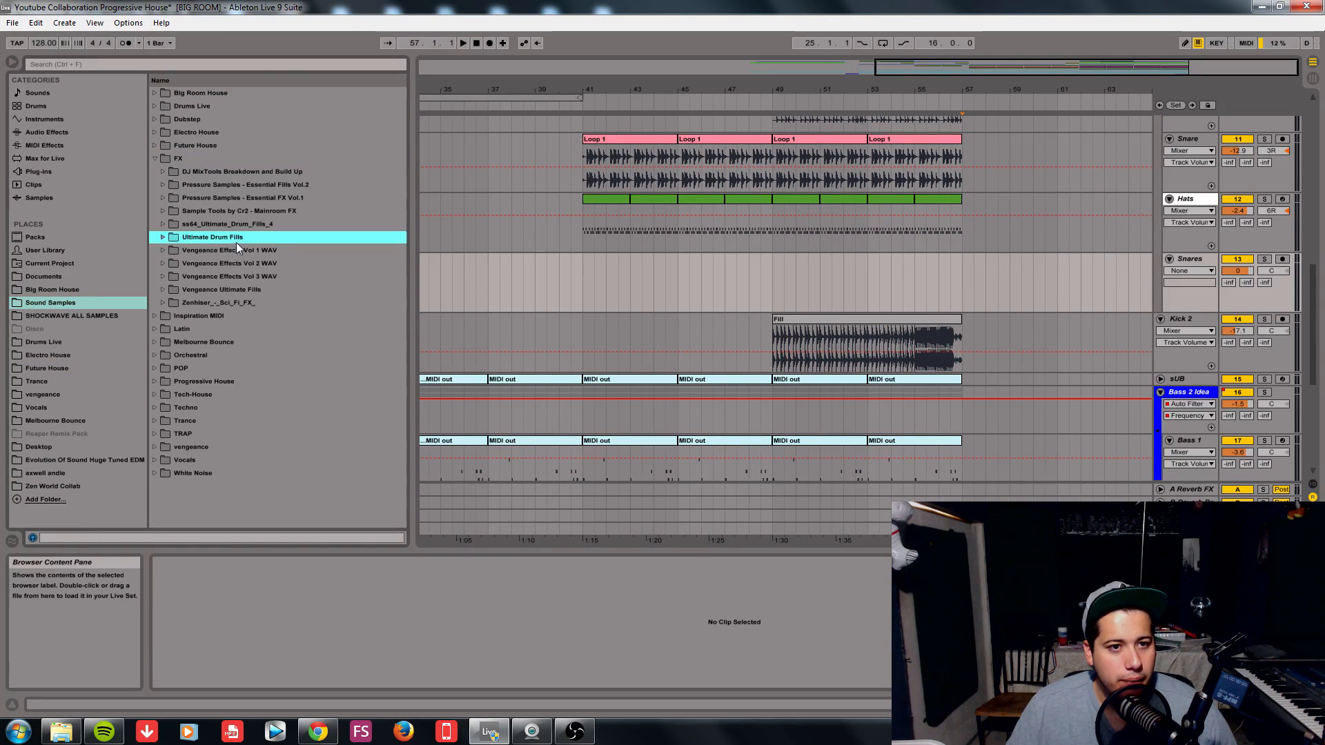
pyautogui.click(209, 261)
pyautogui.click(197, 251)
pyautogui.click(164, 275)
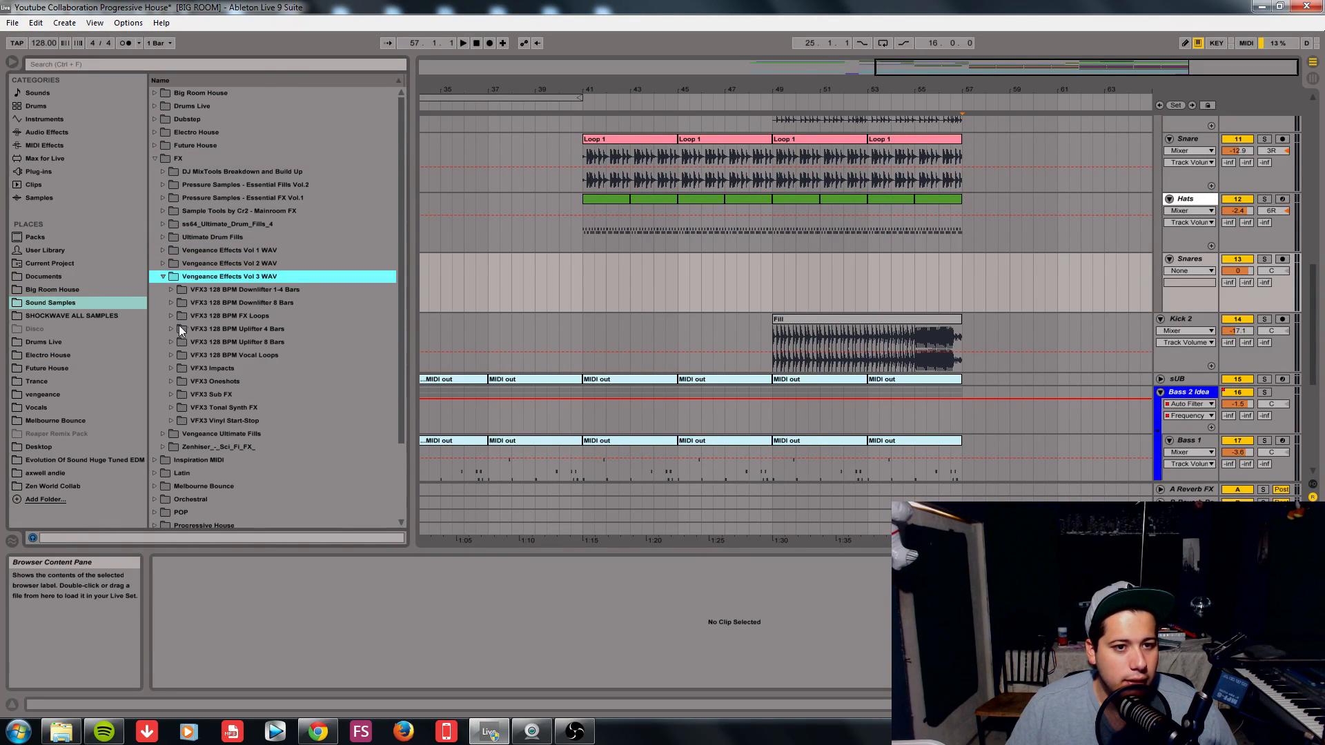
pyautogui.click(171, 370)
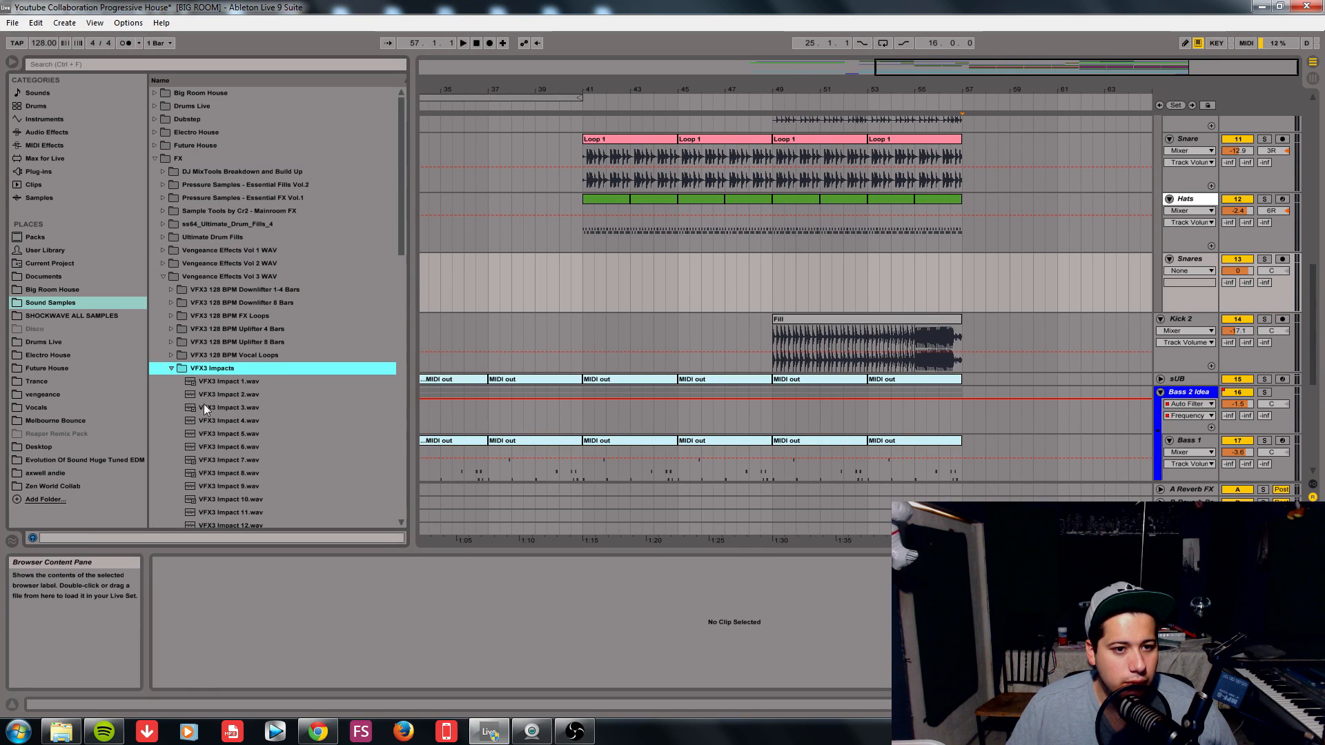
pyautogui.click(219, 393)
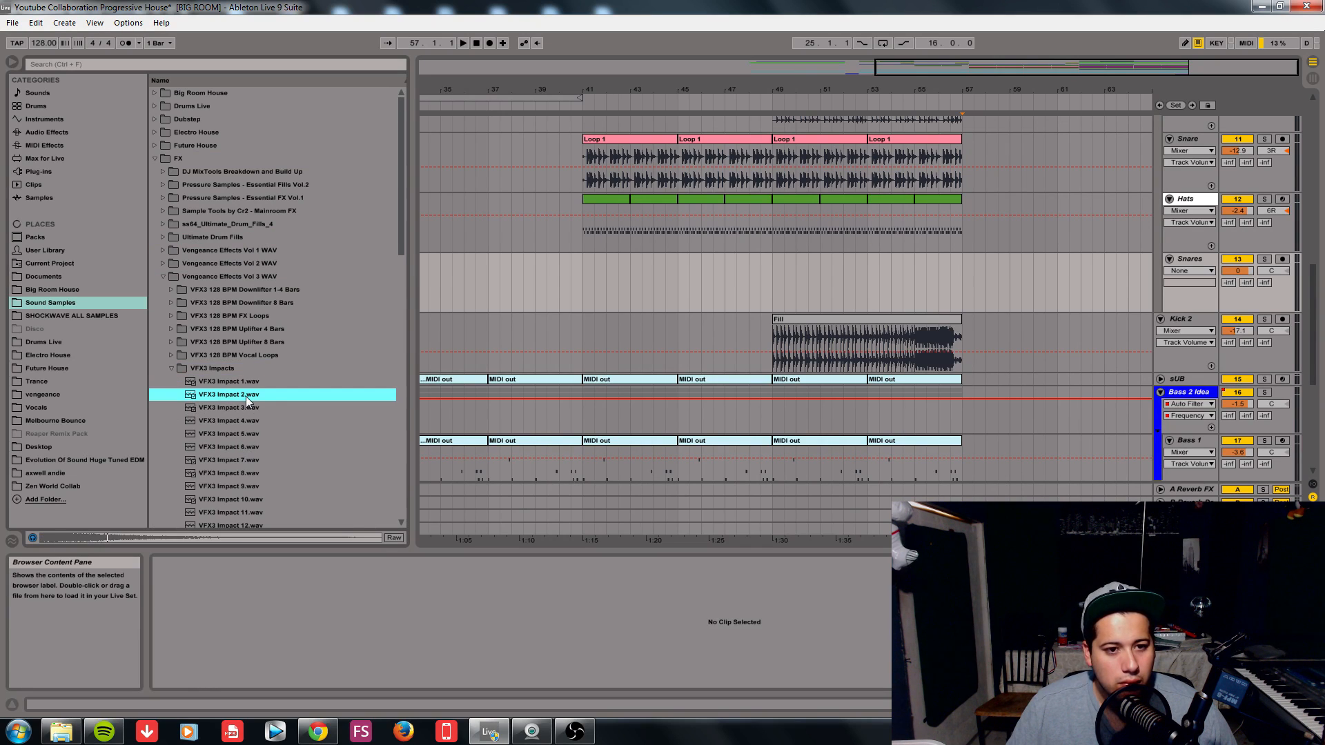
pyautogui.moveTo(246, 396); pyautogui.dragTo(966, 204)
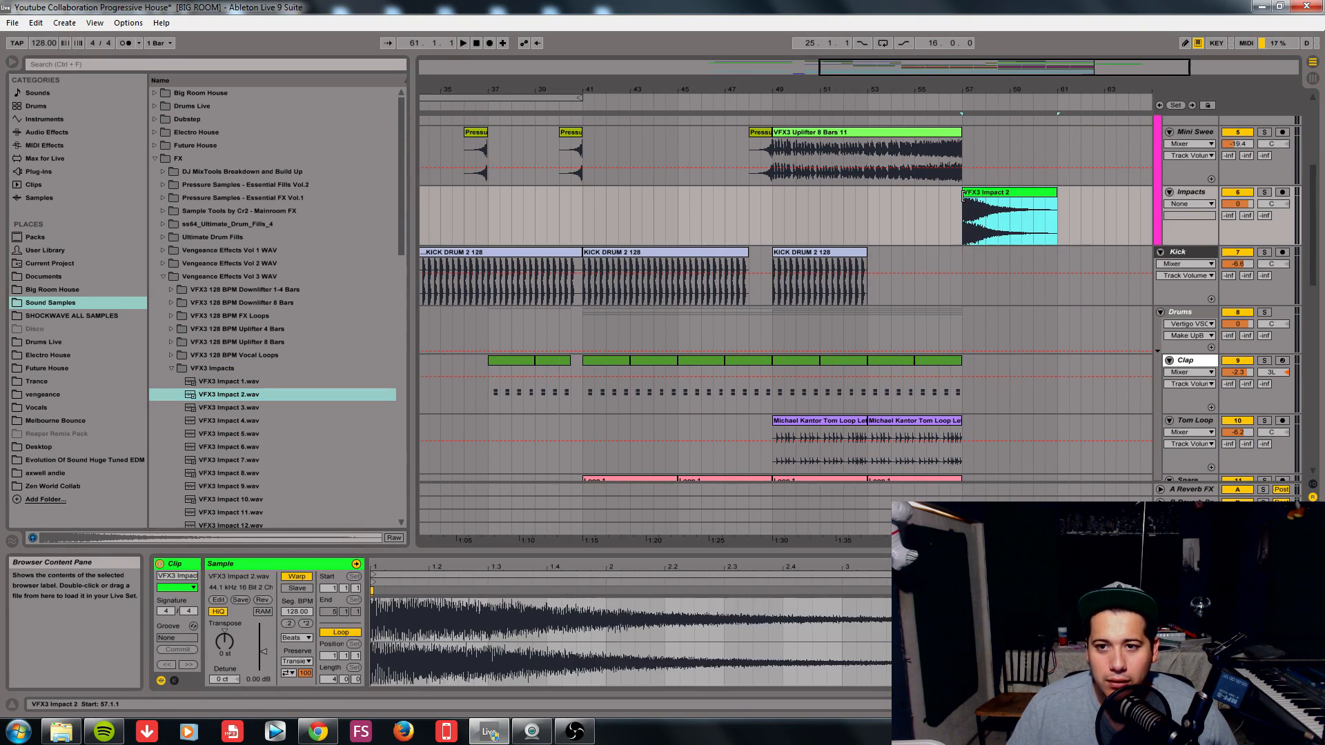
# - Lower the Impacts track's volume to -14.5 dB and play the transition past bar 57
pyautogui.moveTo(1236, 202)
pyautogui.mouseDown()
pyautogui.moveTo(1235, 218)
pyautogui.moveTo(1235, 203)
pyautogui.mouseUp()
pyautogui.click(943, 205)
pyautogui.moveTo(1157, 67); pyautogui.dragTo(1276, 79)
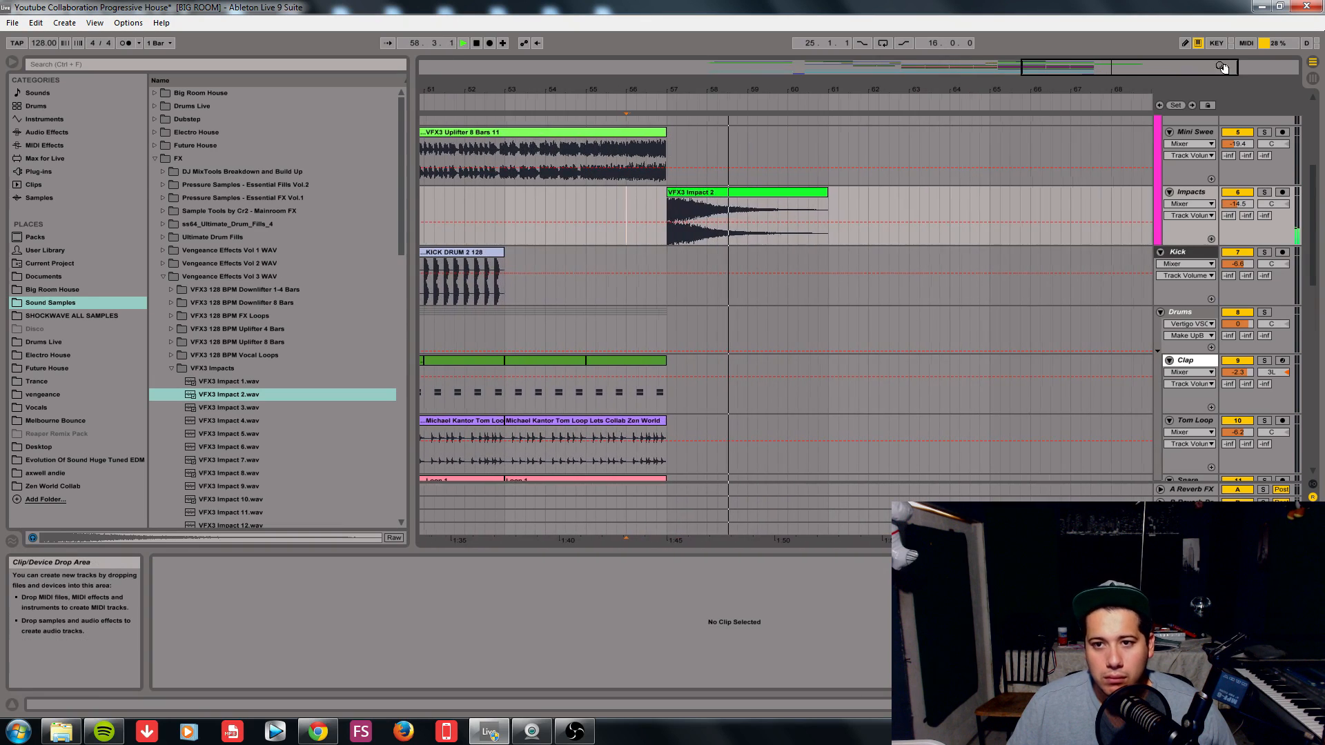
# - Fold the FX, Kick, Drums, Kick 2, sUB and Bass 2 Idea tracks and select the Fill track
pyautogui.scroll(5, 1165, 196)
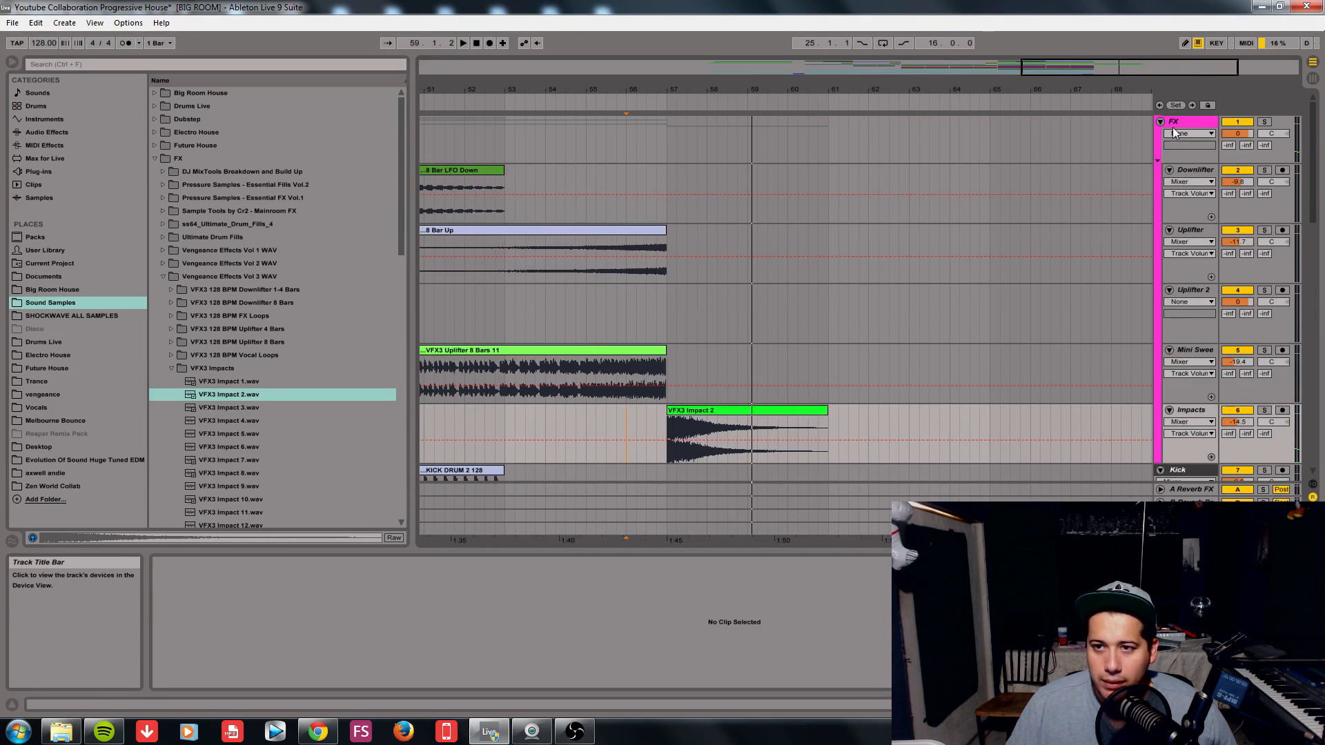
pyautogui.click(1160, 121)
pyautogui.click(1161, 135)
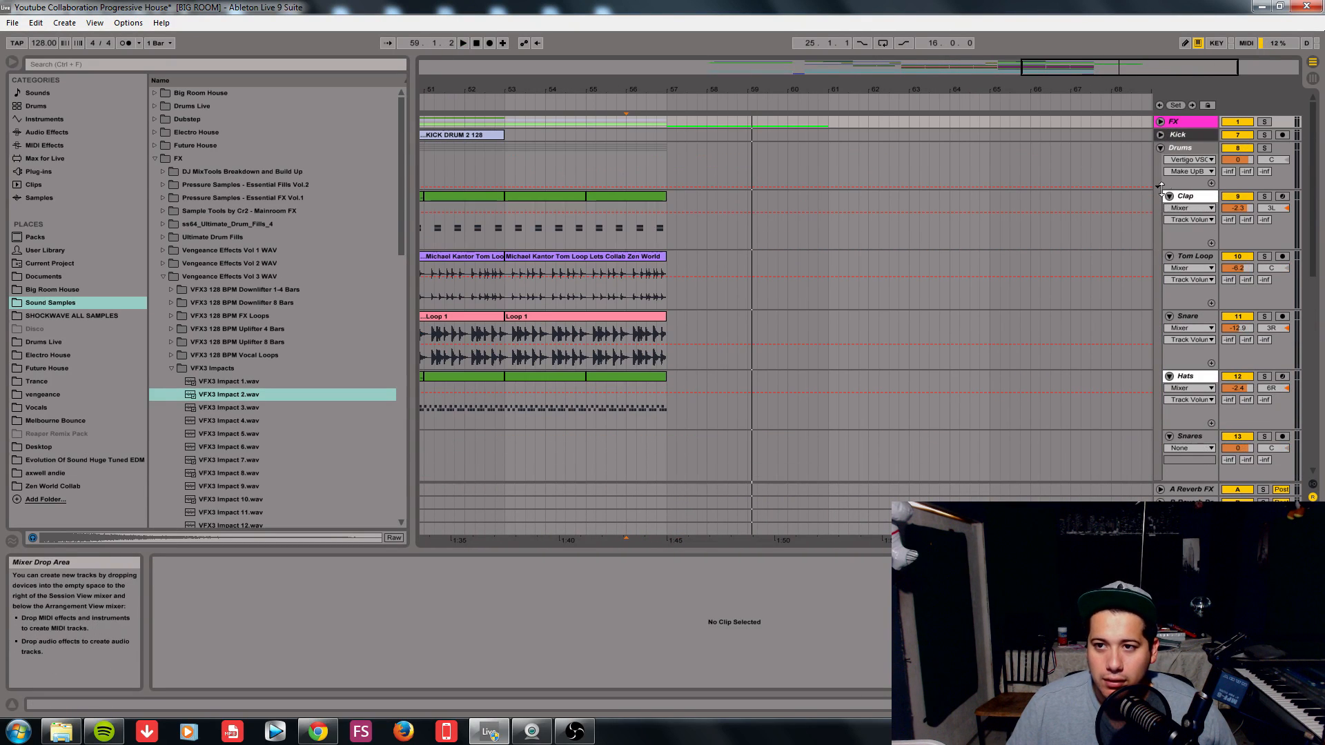
pyautogui.click(1160, 147)
pyautogui.click(1160, 173)
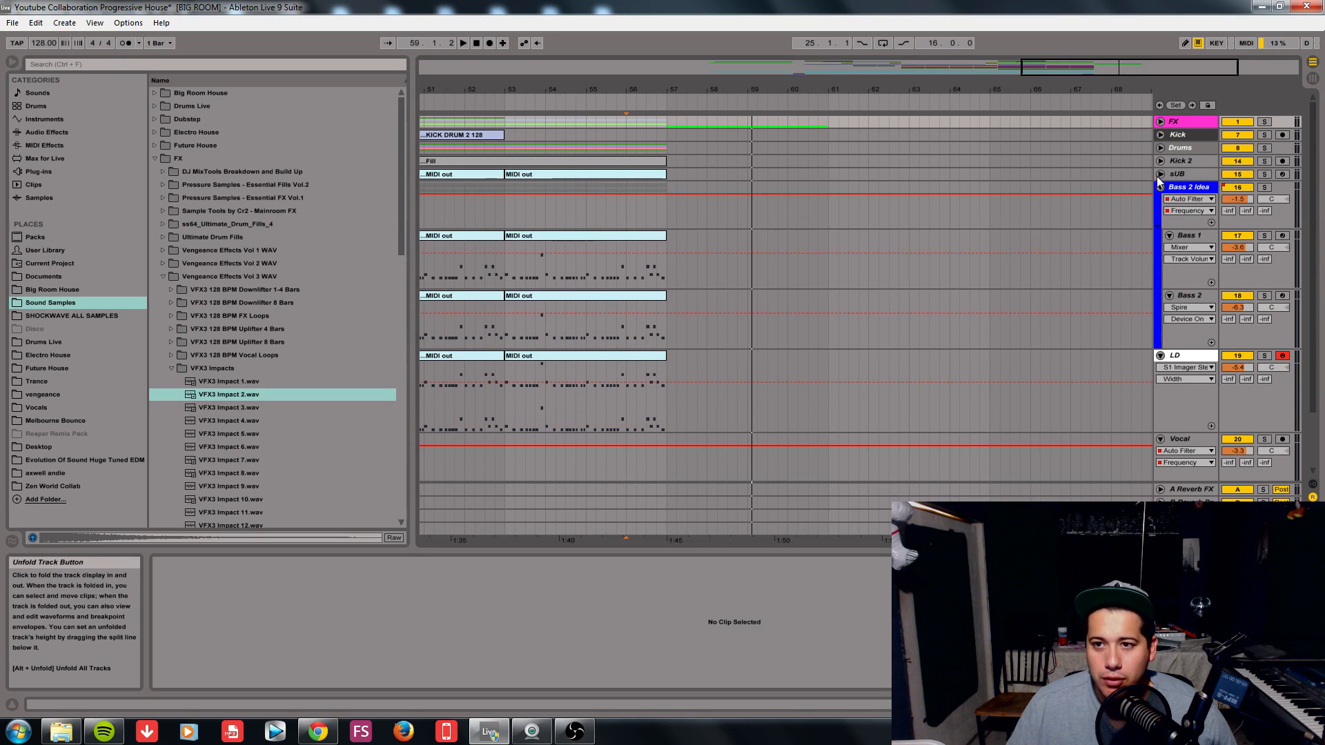
pyautogui.click(1160, 187)
pyautogui.click(1175, 295)
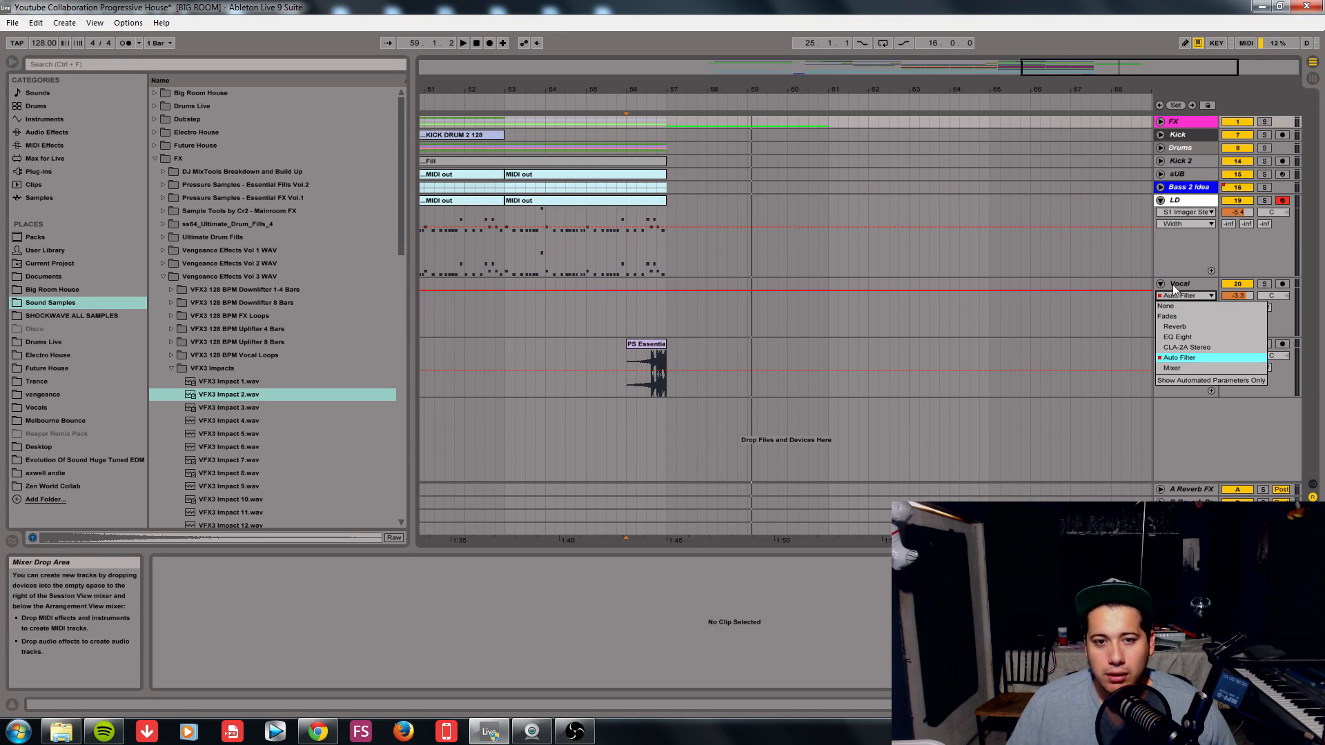
pyautogui.click(1117, 352)
pyautogui.click(1180, 345)
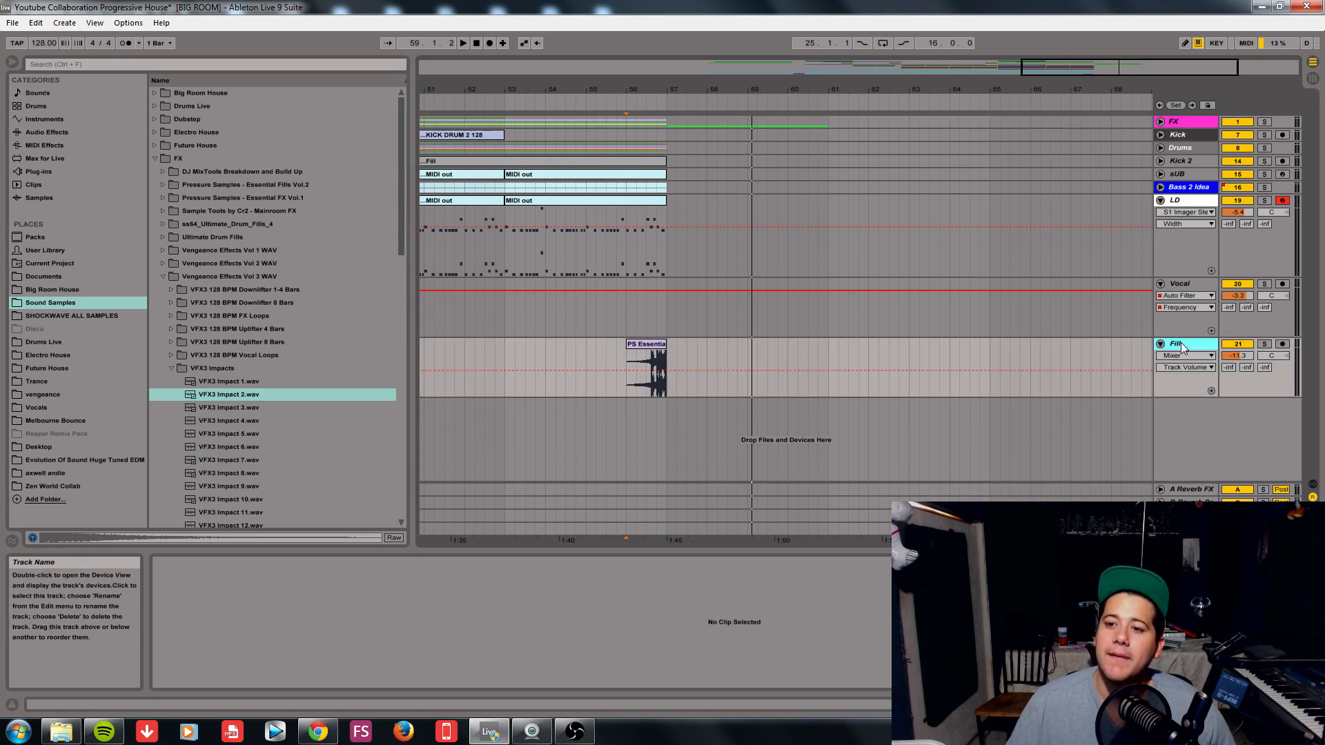
# - Insert a MIDI track below the Fill track, unfold it and name it break ld
pyautogui.hotkey('ctrl', 'shift', 't')
pyautogui.hotkey('ctrl', 'r')
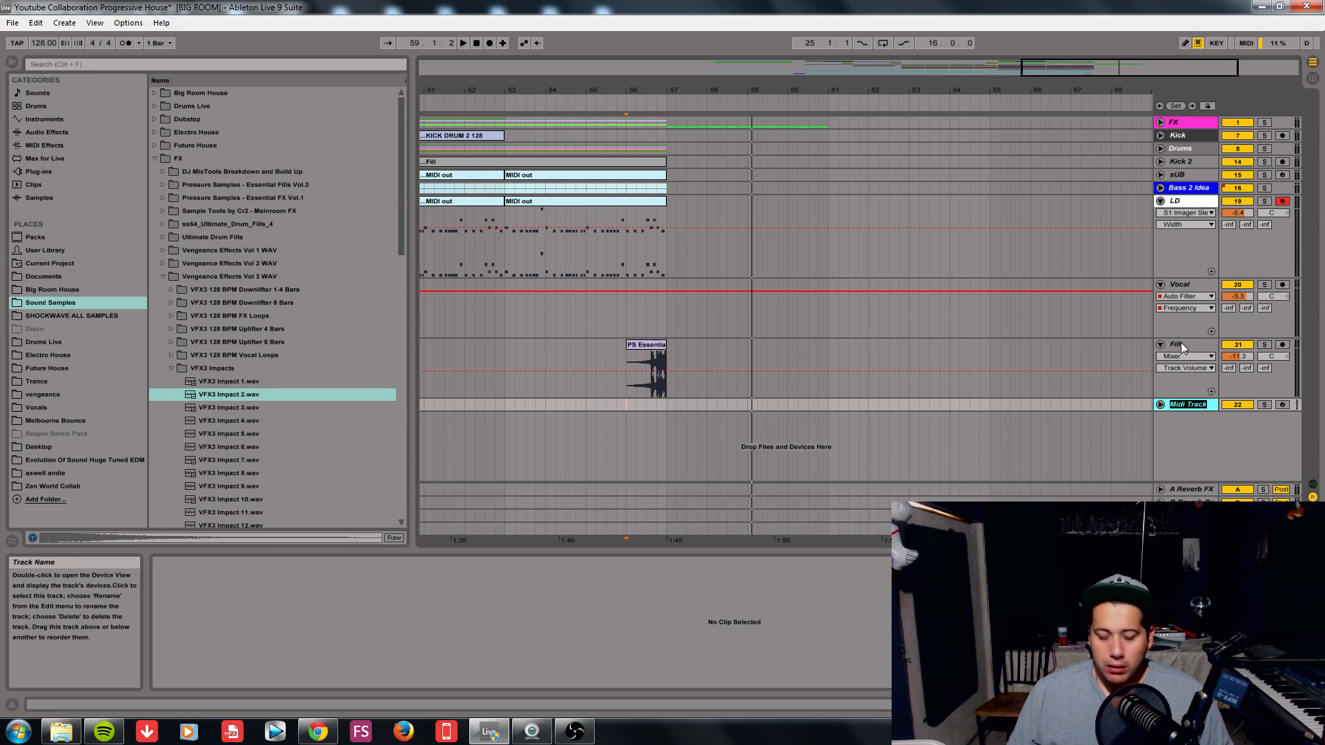
pyautogui.press('BackSpace')
pyautogui.write('LD')
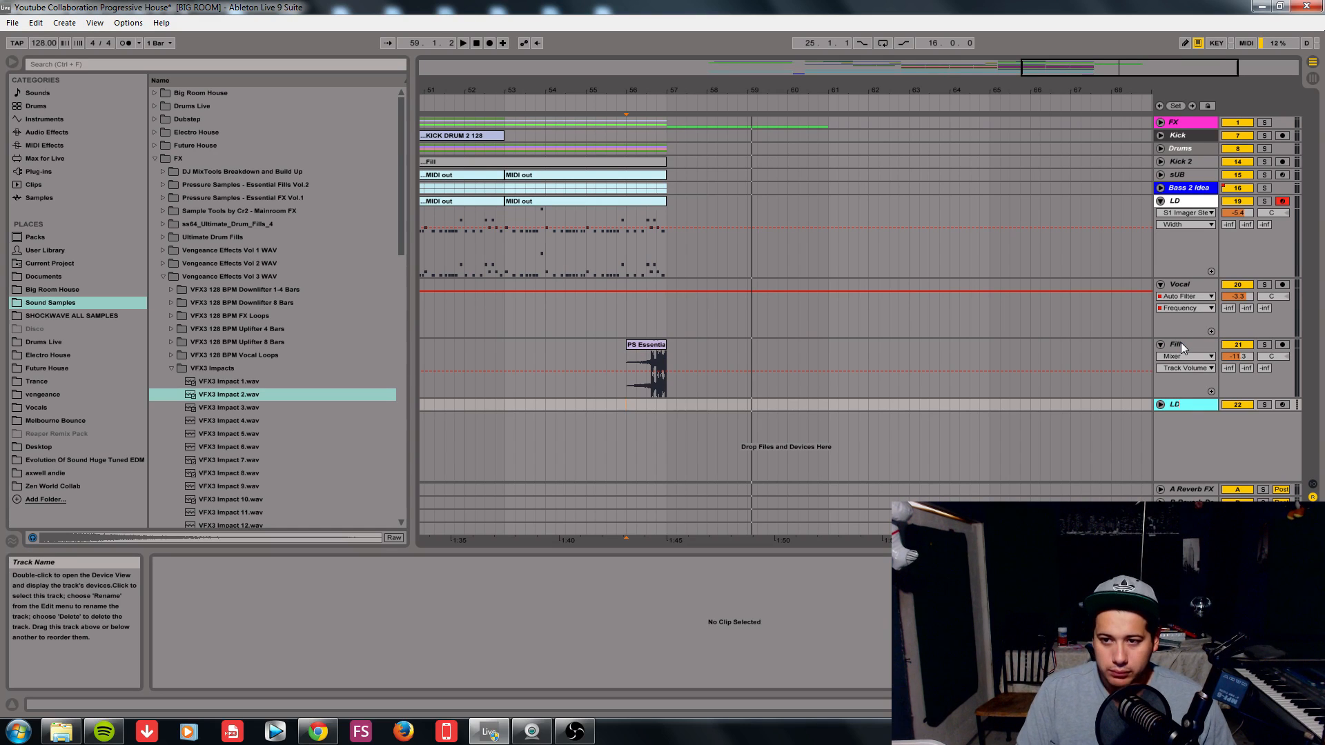
pyautogui.click(1160, 406)
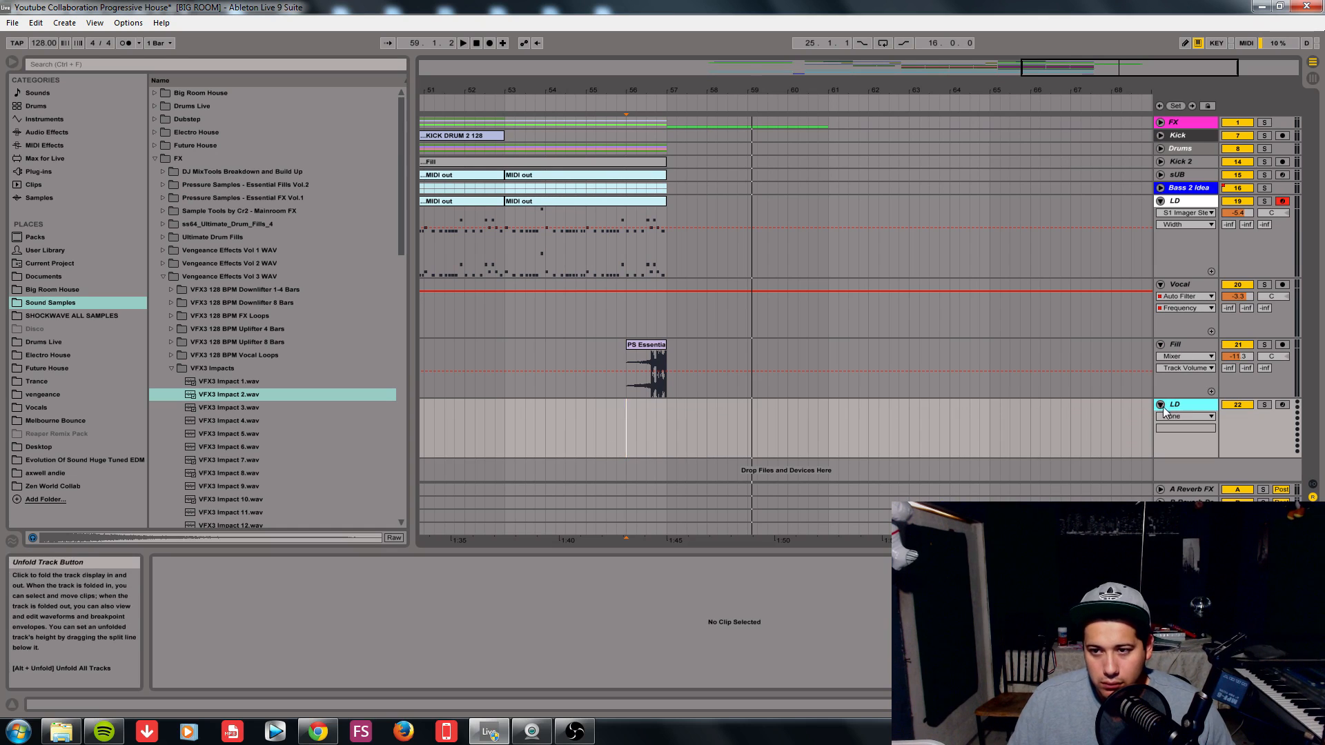
pyautogui.hotkey('ctrl', 'r')
pyautogui.write('break')
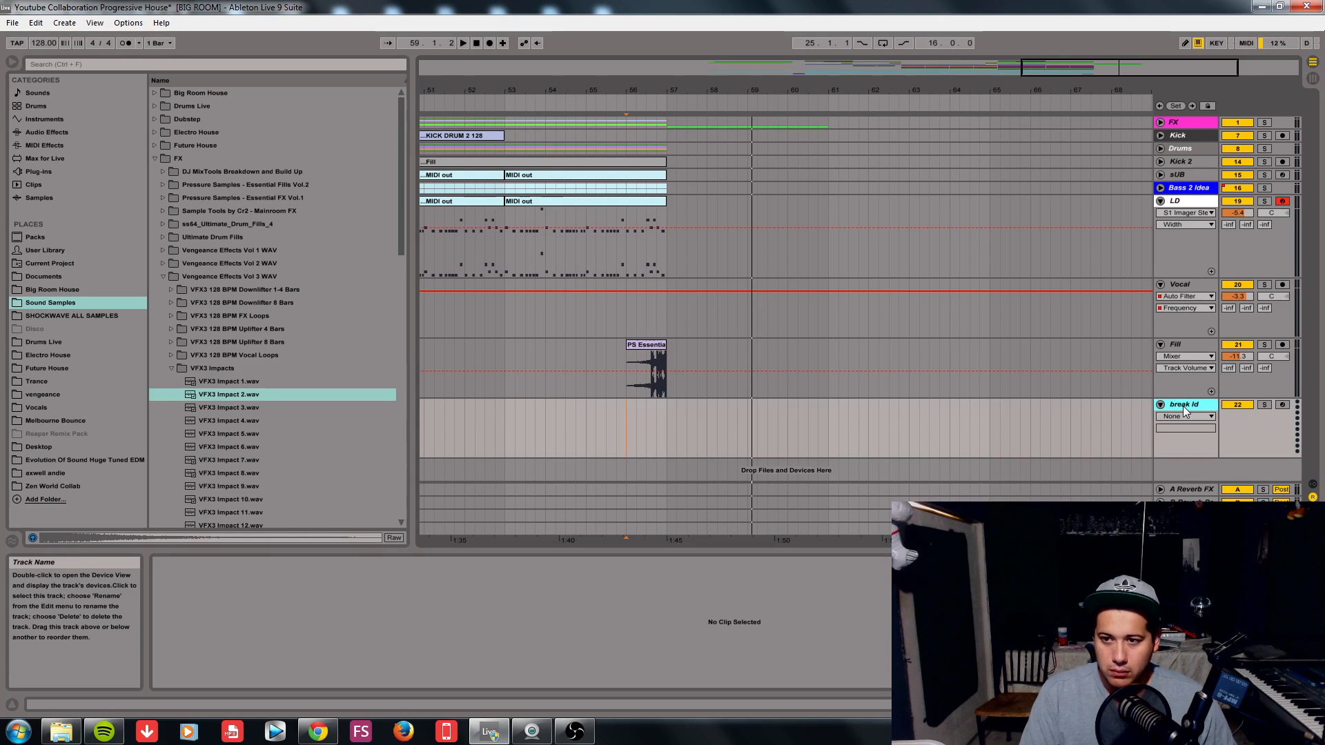
# - Play briefly from bar 56, then load the Sylenth1 plug-in onto the break ld track
pyautogui.press('space')
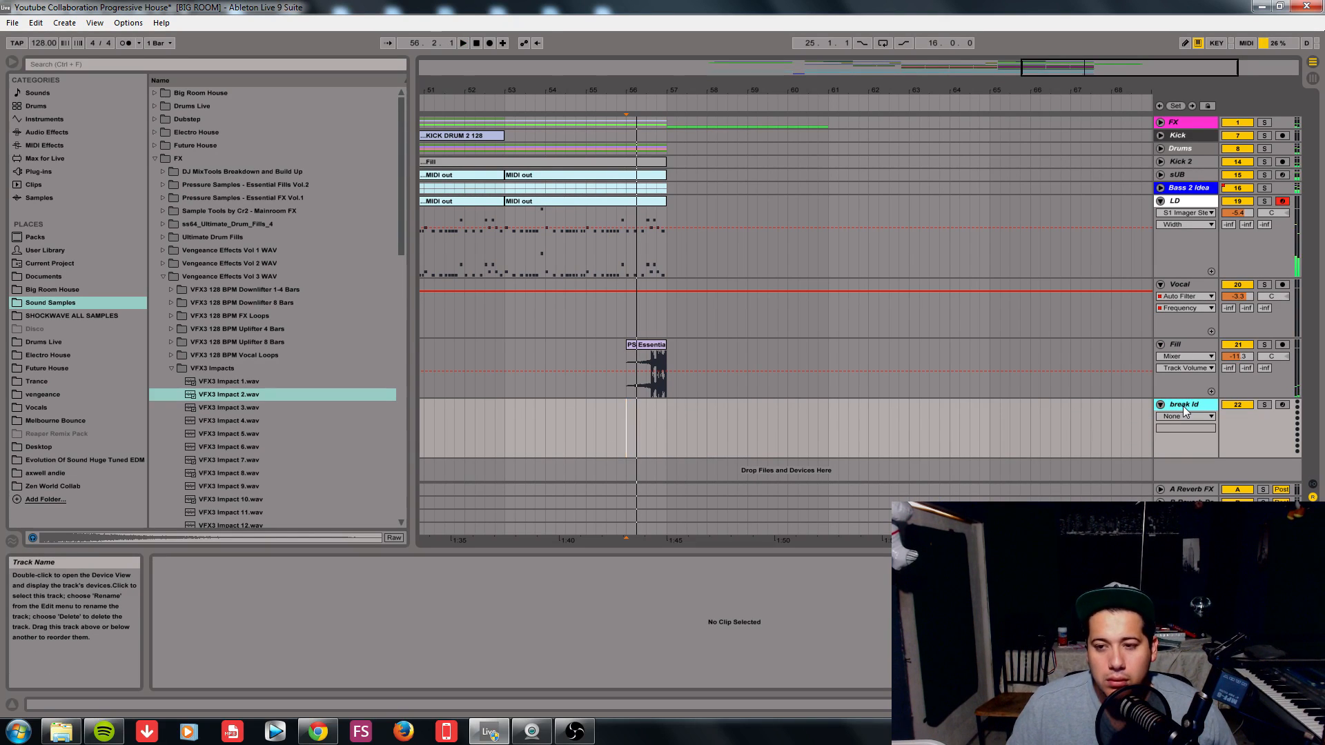
pyautogui.click(36, 171)
pyautogui.scroll(-10, 295, 324)
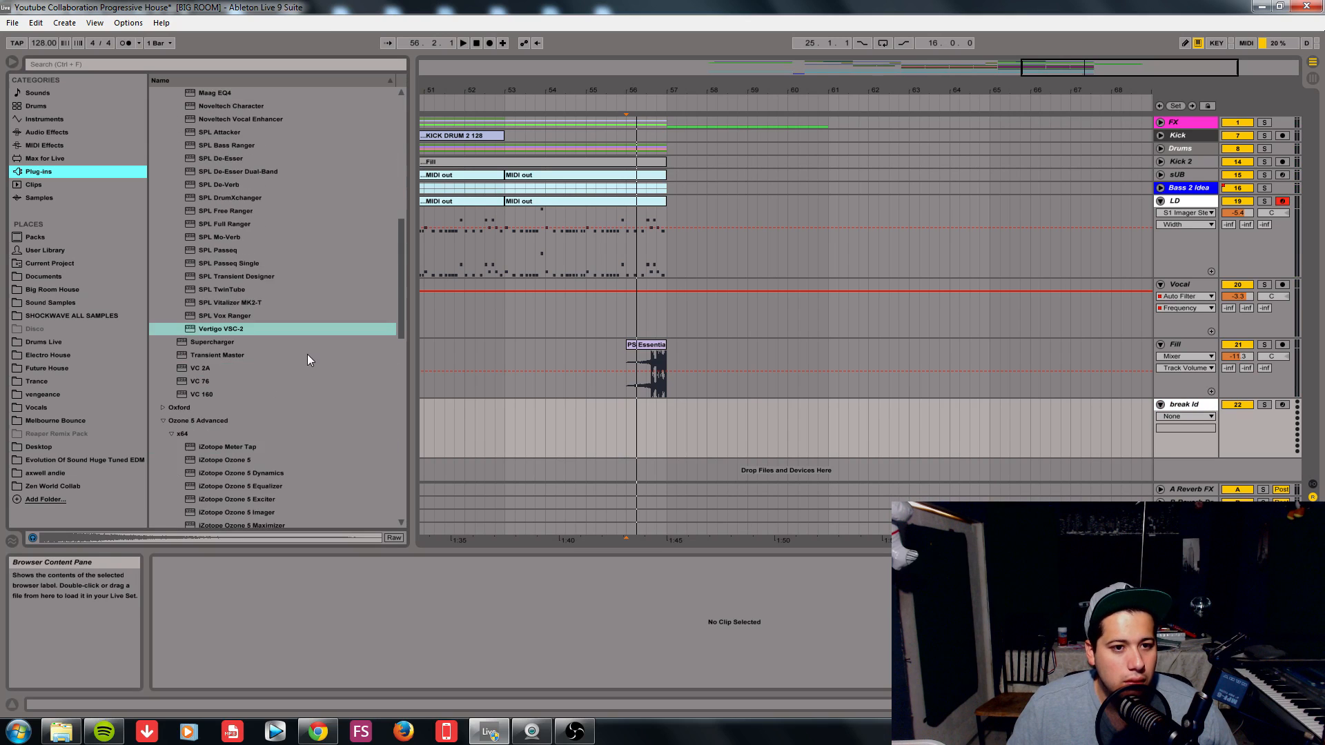
pyautogui.scroll(-10, 308, 359)
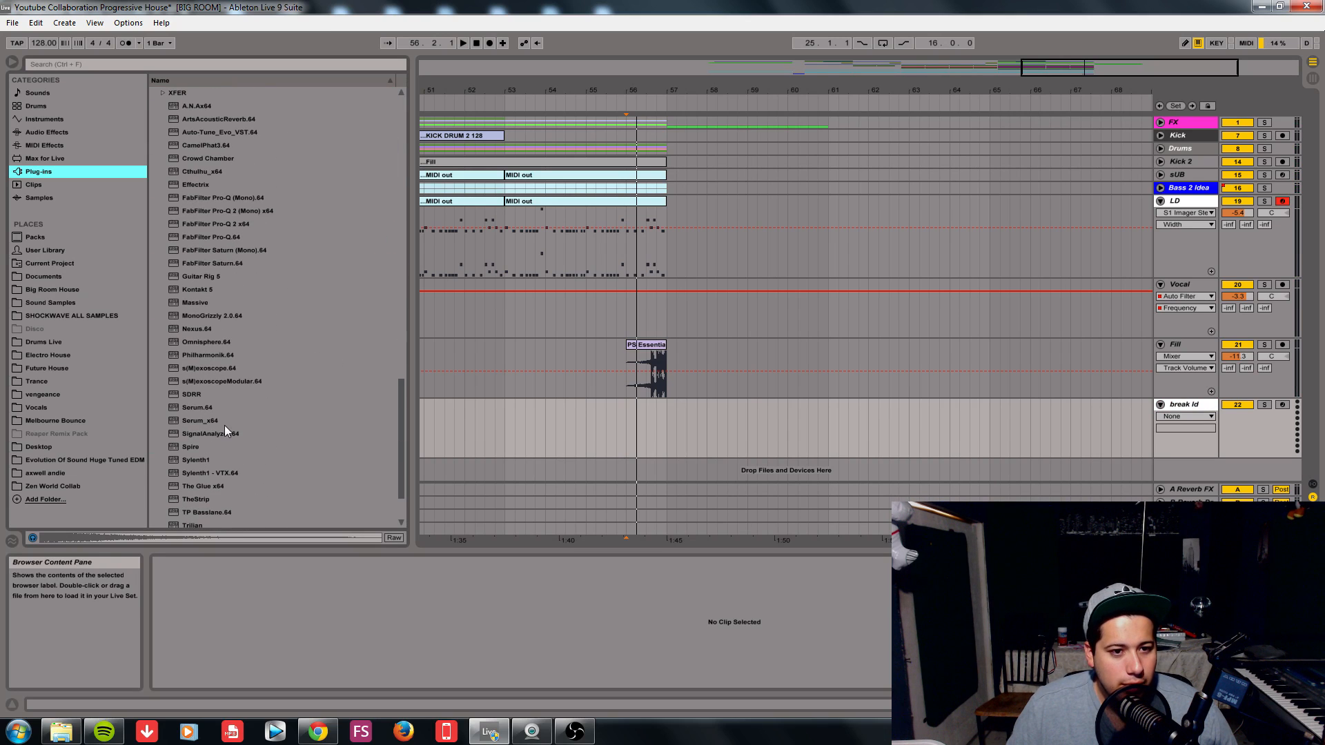
pyautogui.click(200, 460)
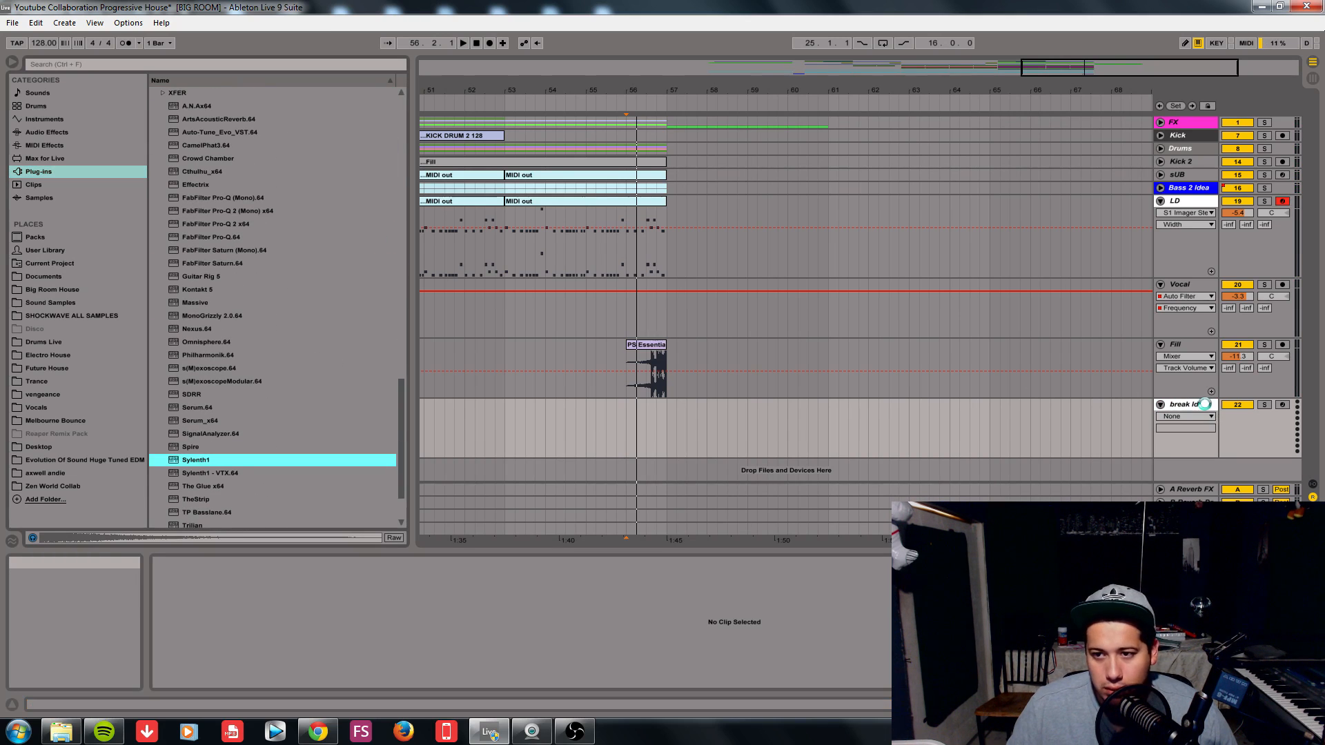
# - Load a Sylenth1 bank from the Zen World folder
pyautogui.click(470, 435)
pyautogui.click(503, 481)
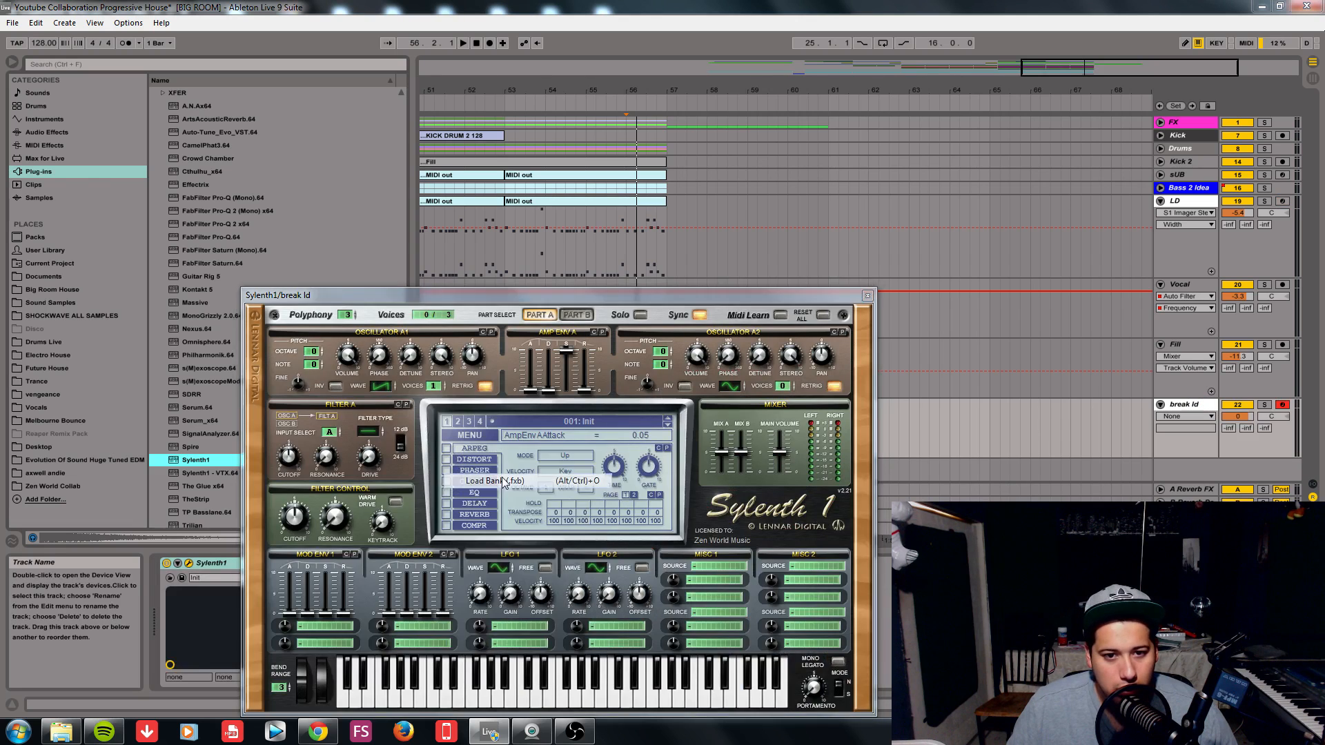
pyautogui.doubleClick(106, 346)
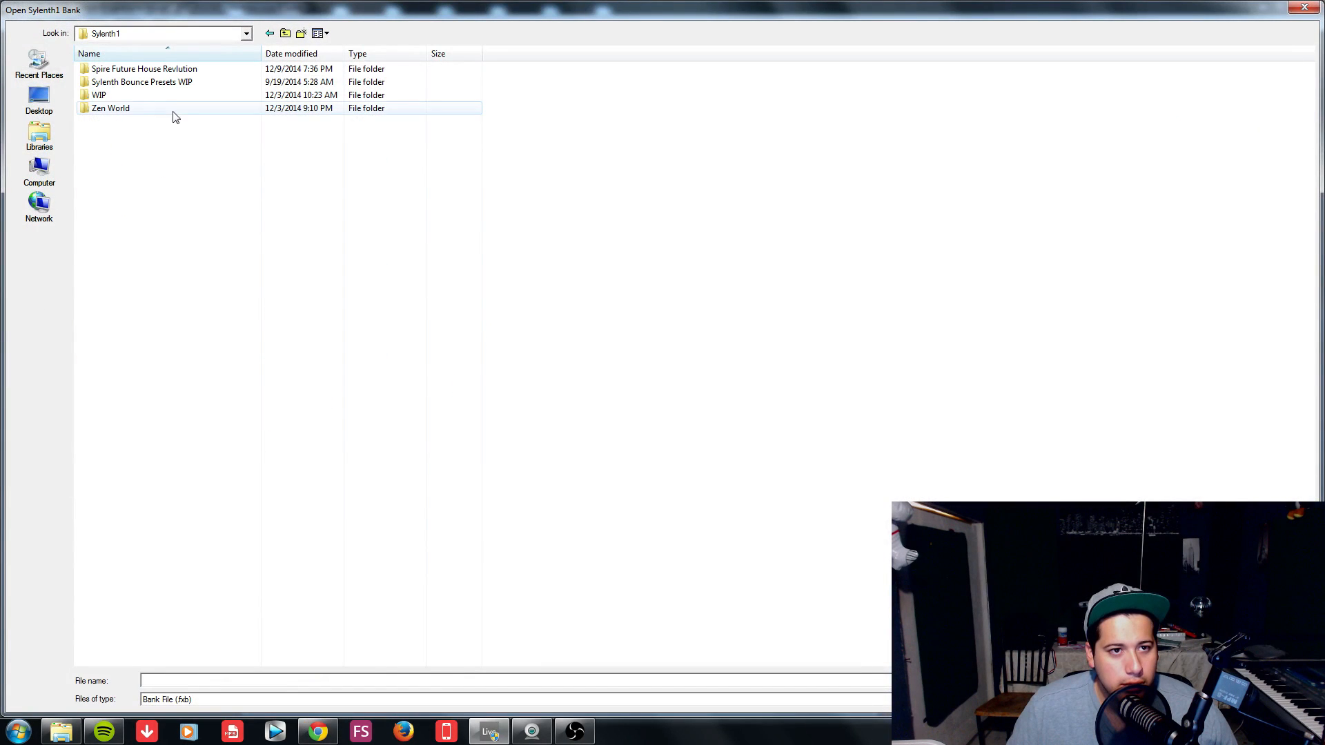
pyautogui.doubleClick(154, 107)
pyautogui.doubleClick(155, 82)
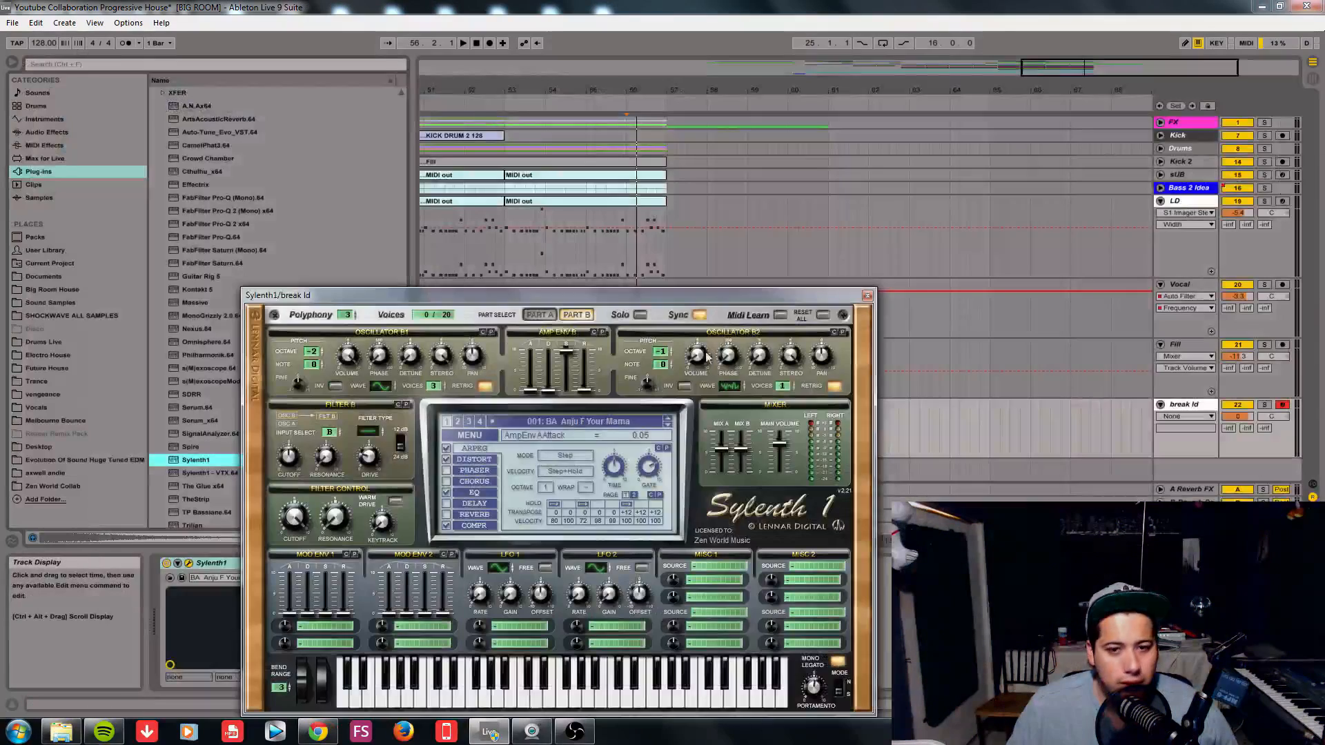
# - Load preset 036 LD Audien Meets Zen World and lower the break ld track's volume to -9.1 dB
pyautogui.click(606, 421)
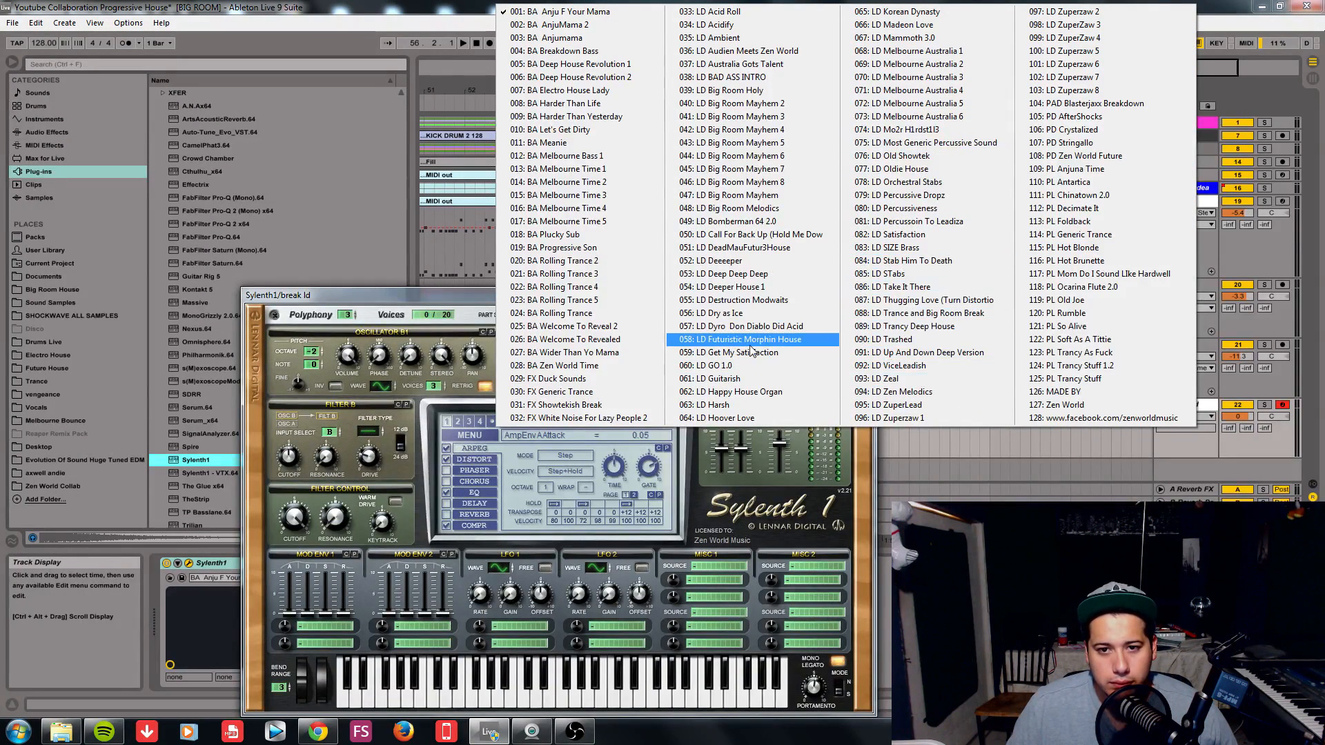
pyautogui.click(722, 52)
pyautogui.click(575, 732)
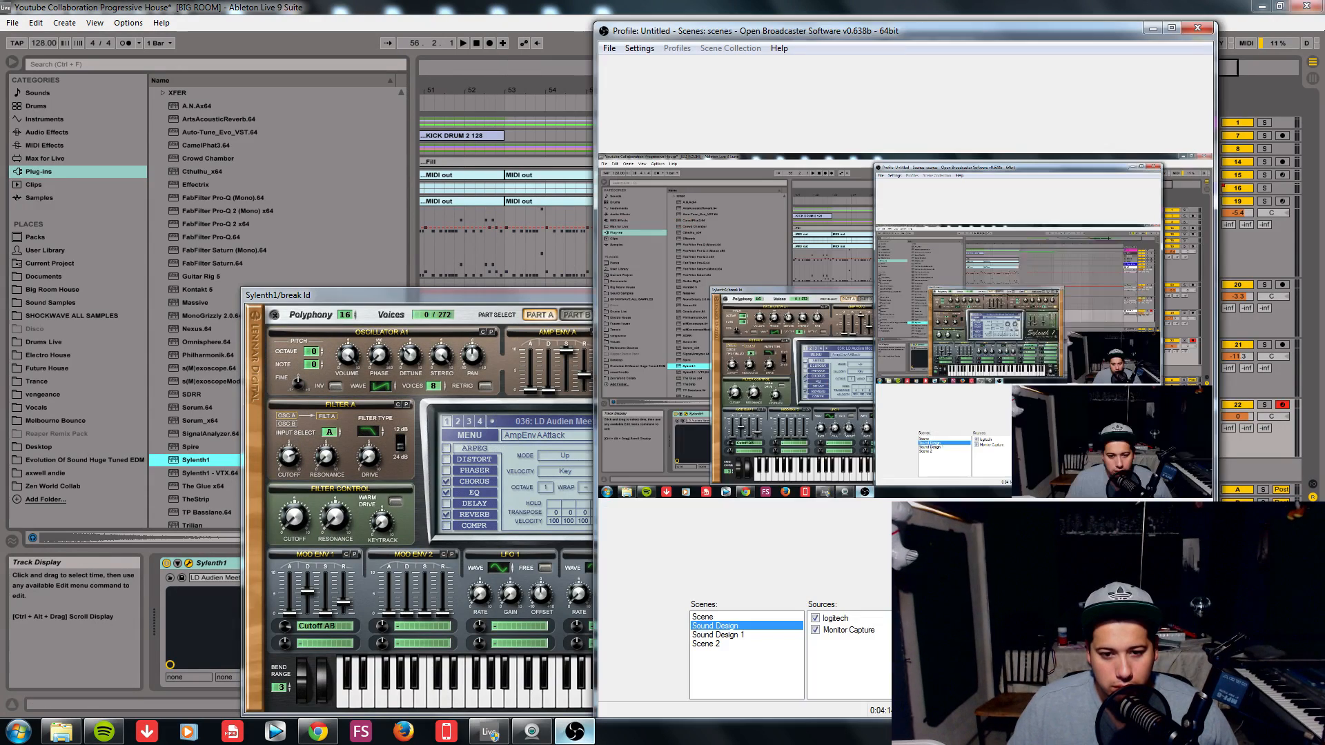
pyautogui.click(574, 731)
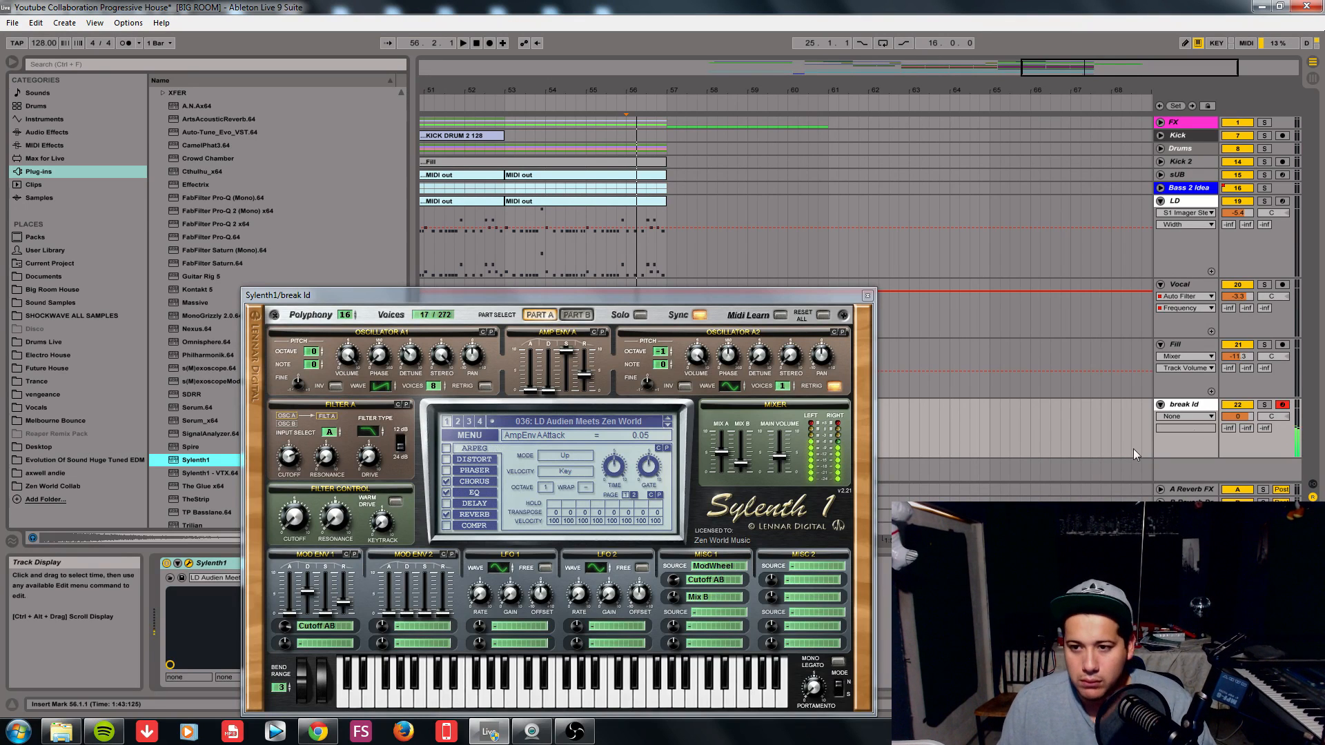
pyautogui.moveTo(1236, 417); pyautogui.dragTo(1236, 463)
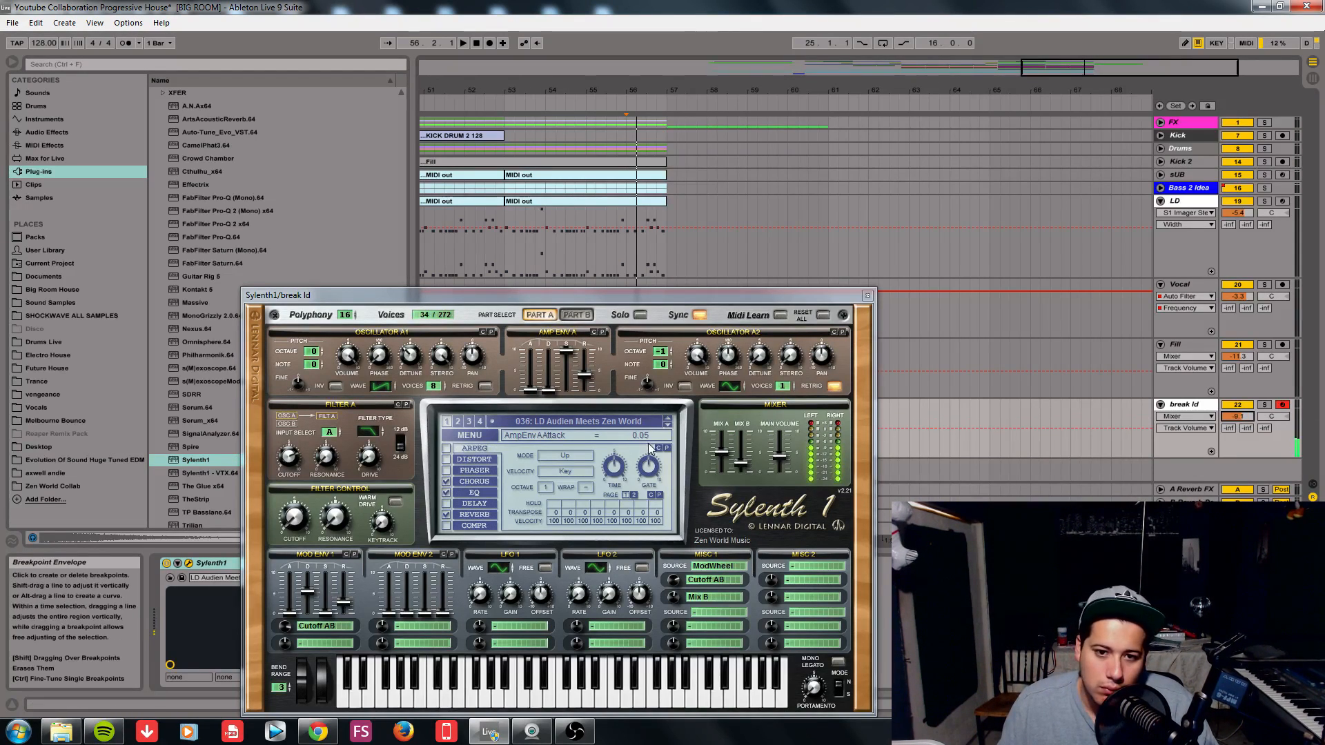
# - Try the presets 038 LD BAD ASS INTRO and 099 LD ZuperZaw 4 on the break ld track
pyautogui.click(593, 420)
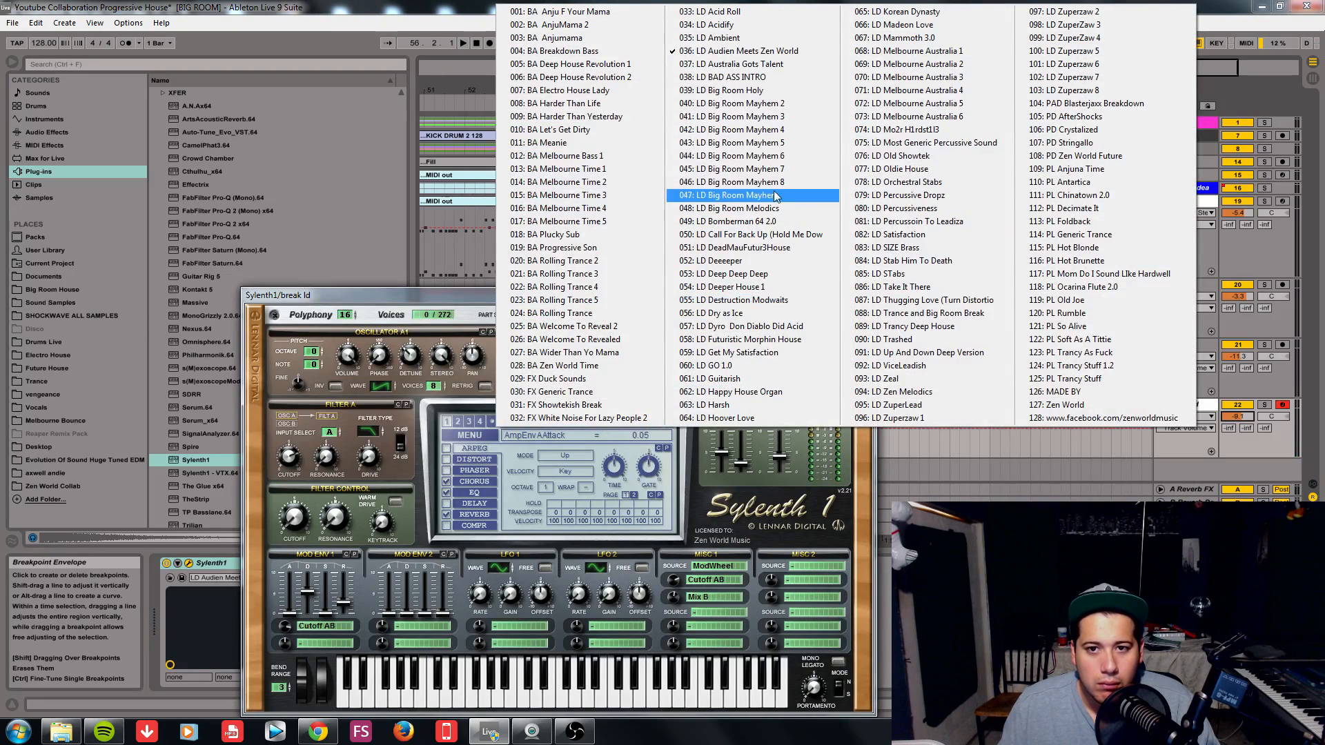
pyautogui.click(792, 76)
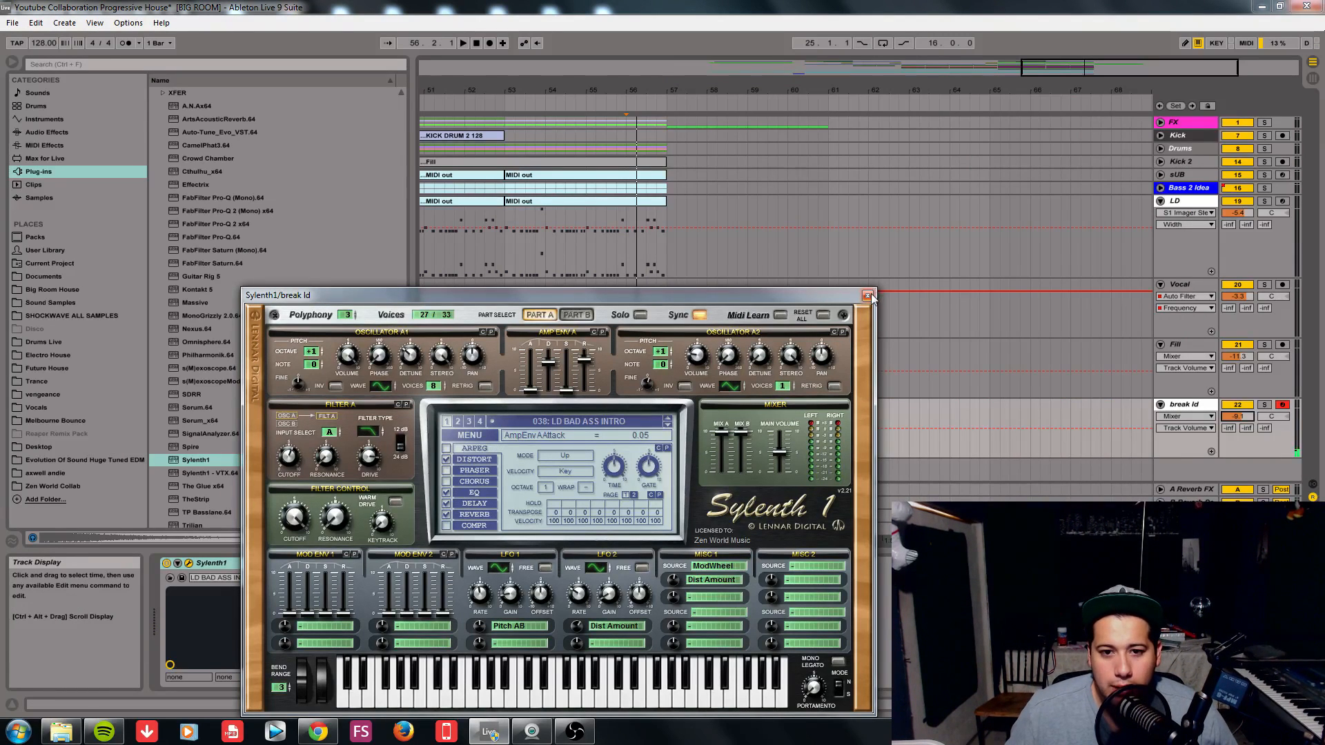
pyautogui.click(613, 422)
pyautogui.click(1062, 38)
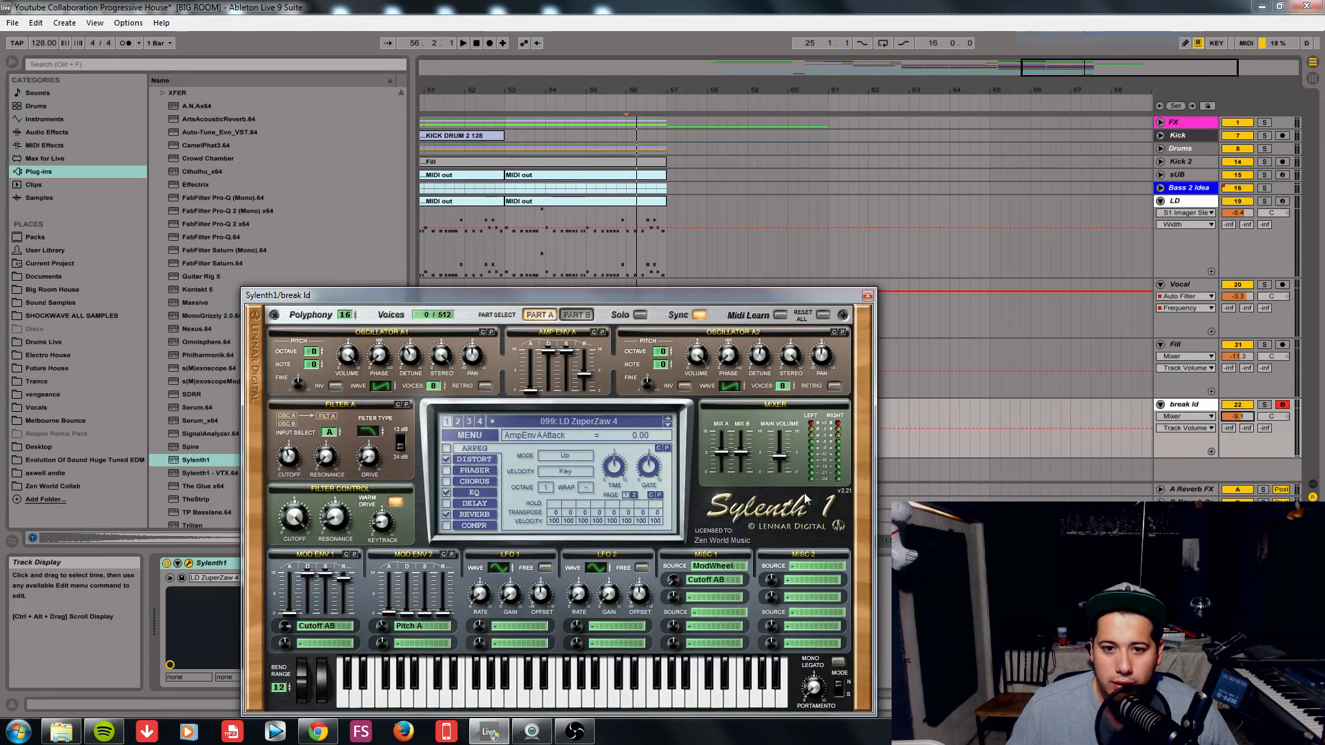
pyautogui.click(1081, 85)
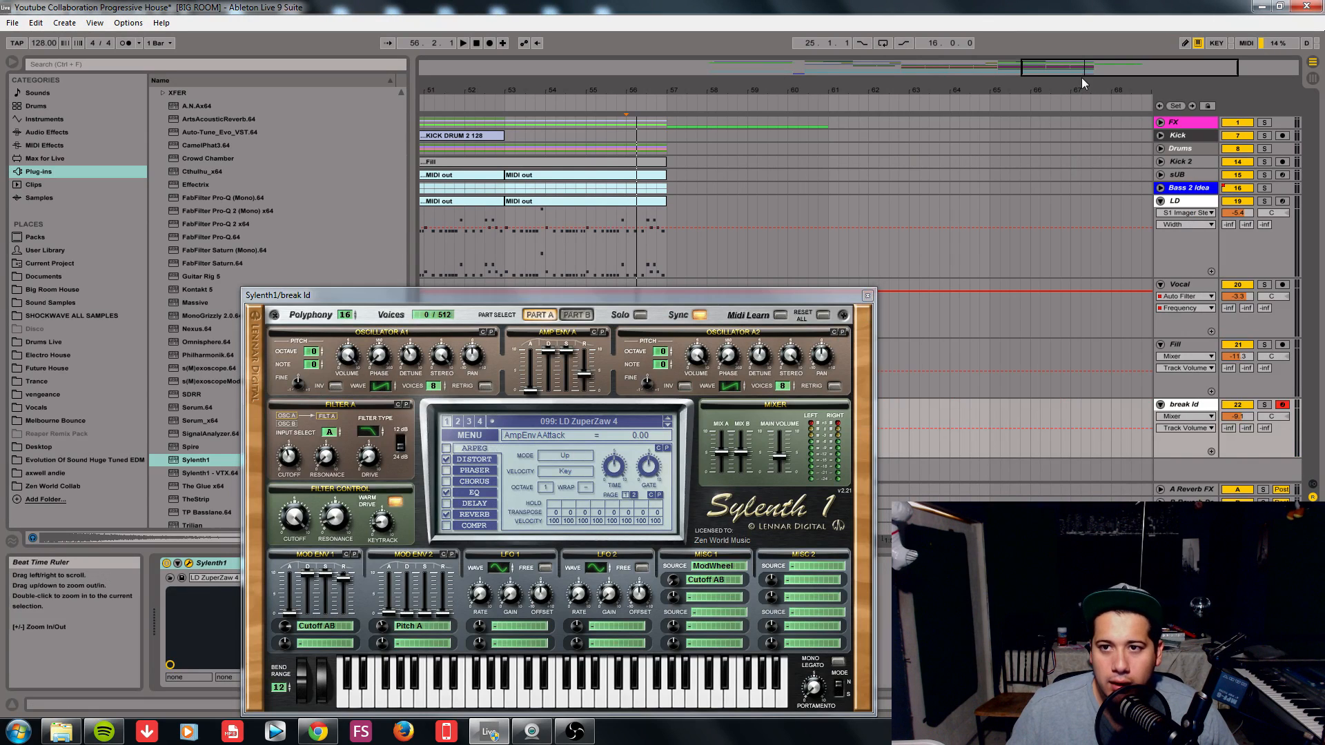
pyautogui.moveTo(1110, 75); pyautogui.dragTo(1112, 96)
pyautogui.click(868, 296)
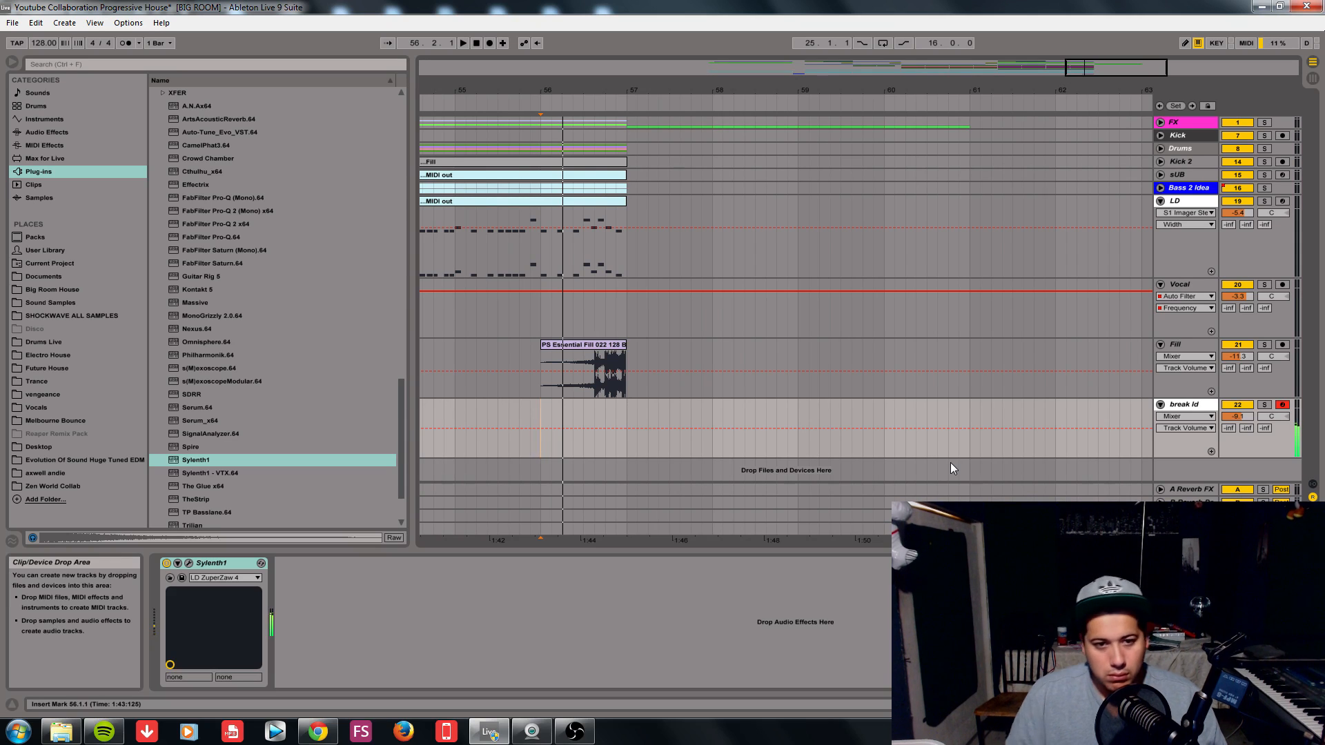
# - Reopen Sylenth1 on the break ld track and initialise preset 099
pyautogui.click(189, 563)
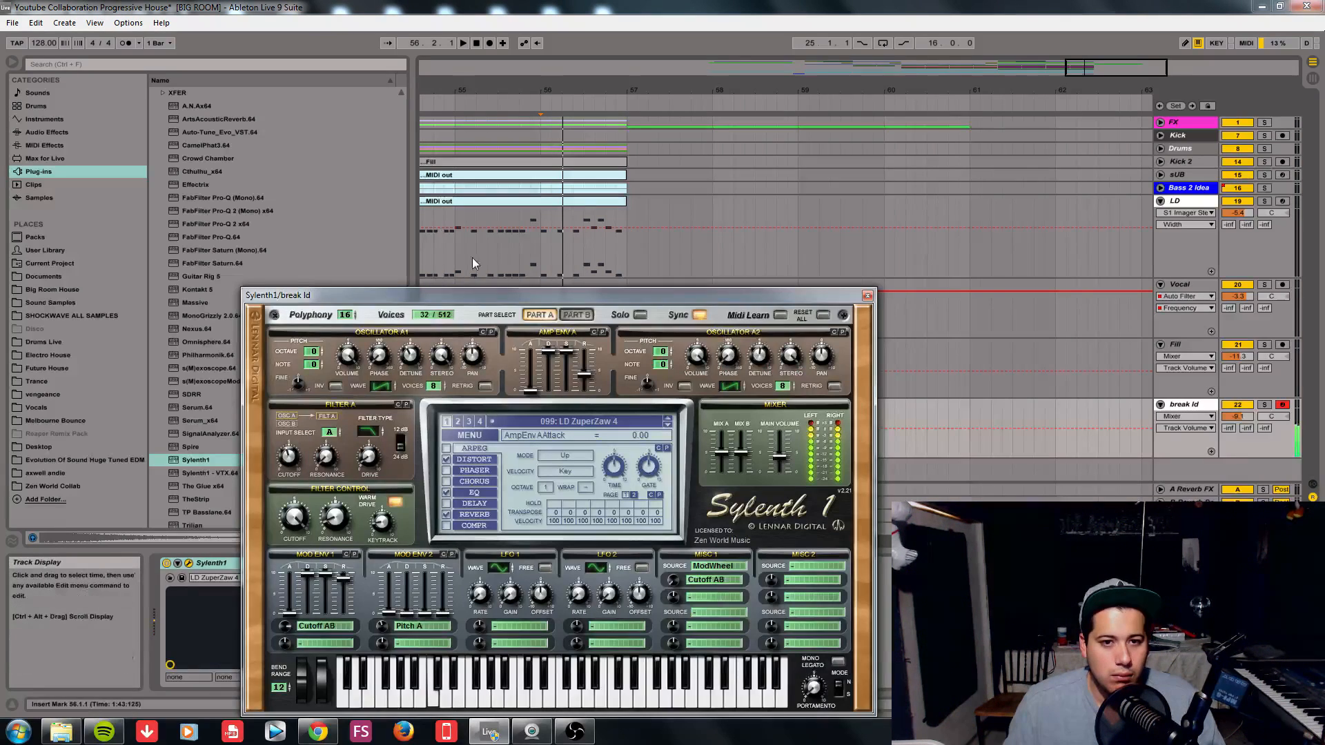
pyautogui.click(458, 422)
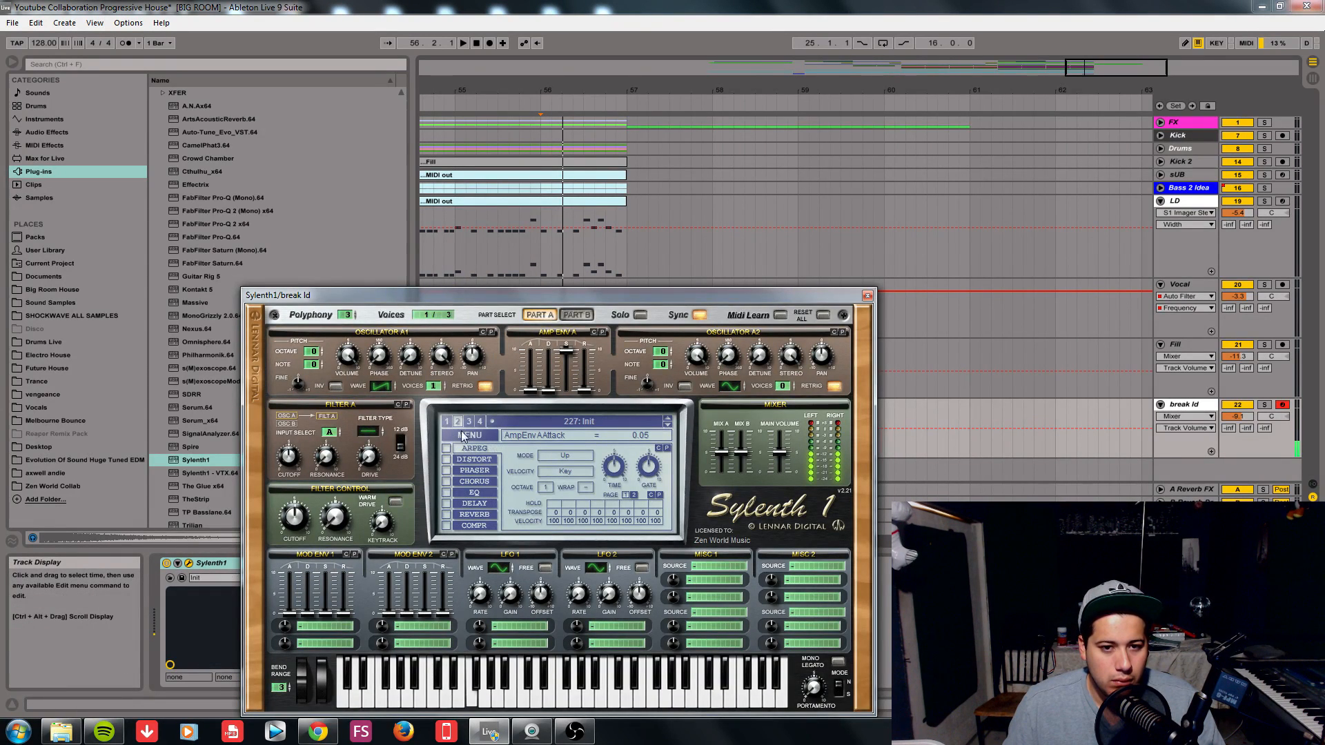
pyautogui.click(448, 422)
pyautogui.click(469, 436)
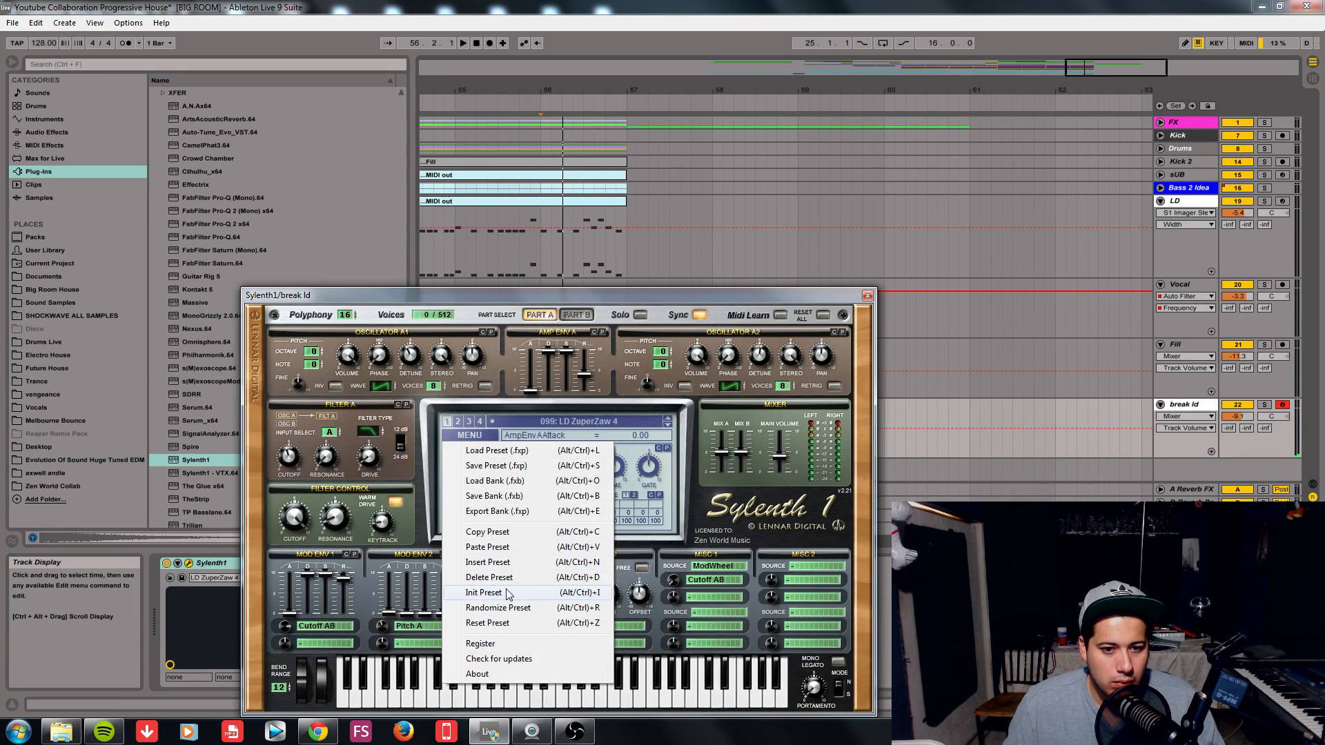
pyautogui.click(508, 593)
# - Set oscillator A1 to 8 voices with a detune of 3.86, set the amp envelope A release to 4.35 and close the plug-in window
pyautogui.moveTo(431, 386); pyautogui.dragTo(426, 316)
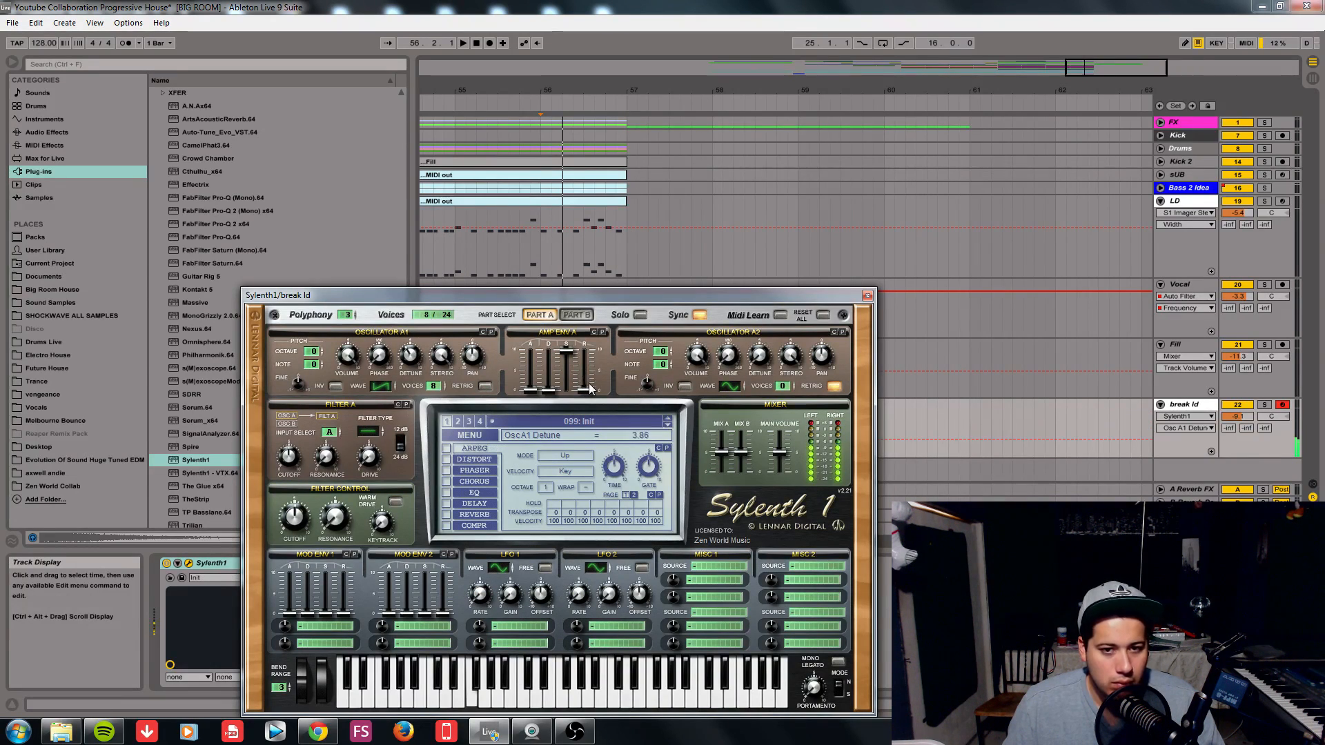
pyautogui.moveTo(597, 380); pyautogui.dragTo(606, 344)
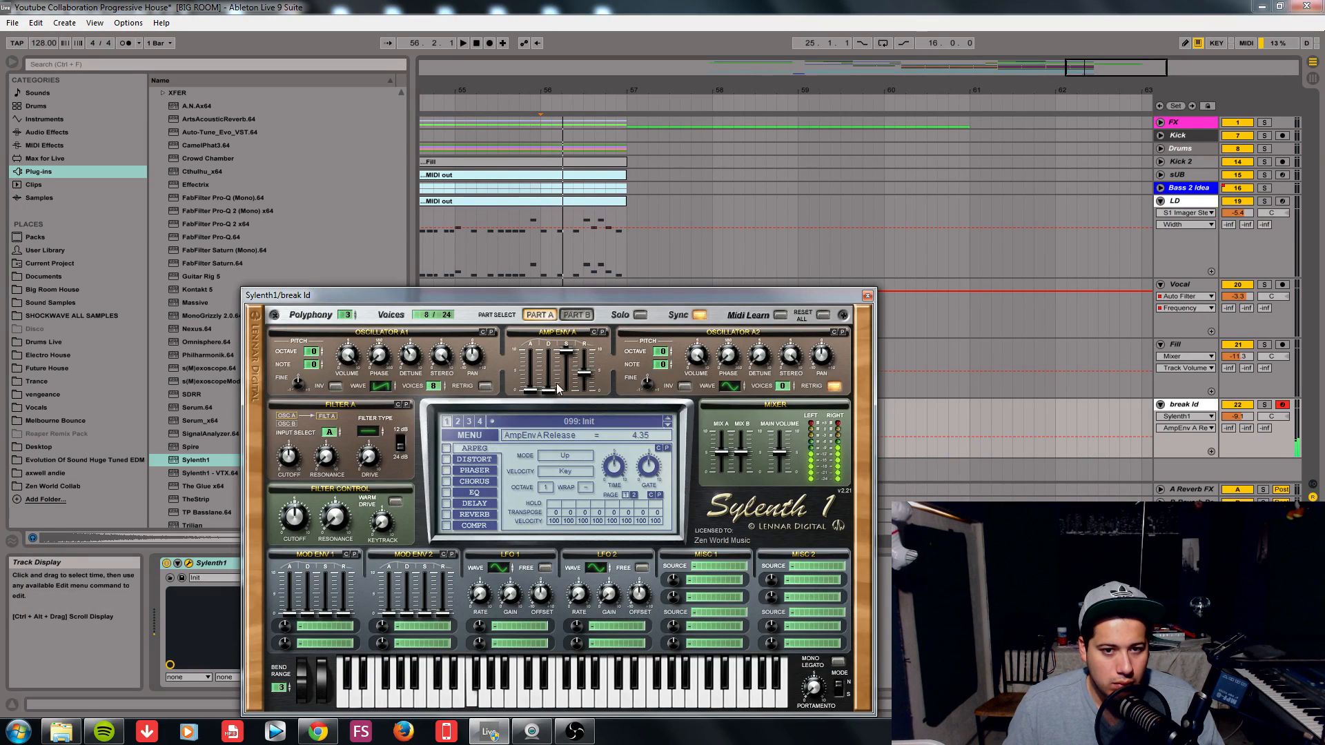
pyautogui.click(867, 295)
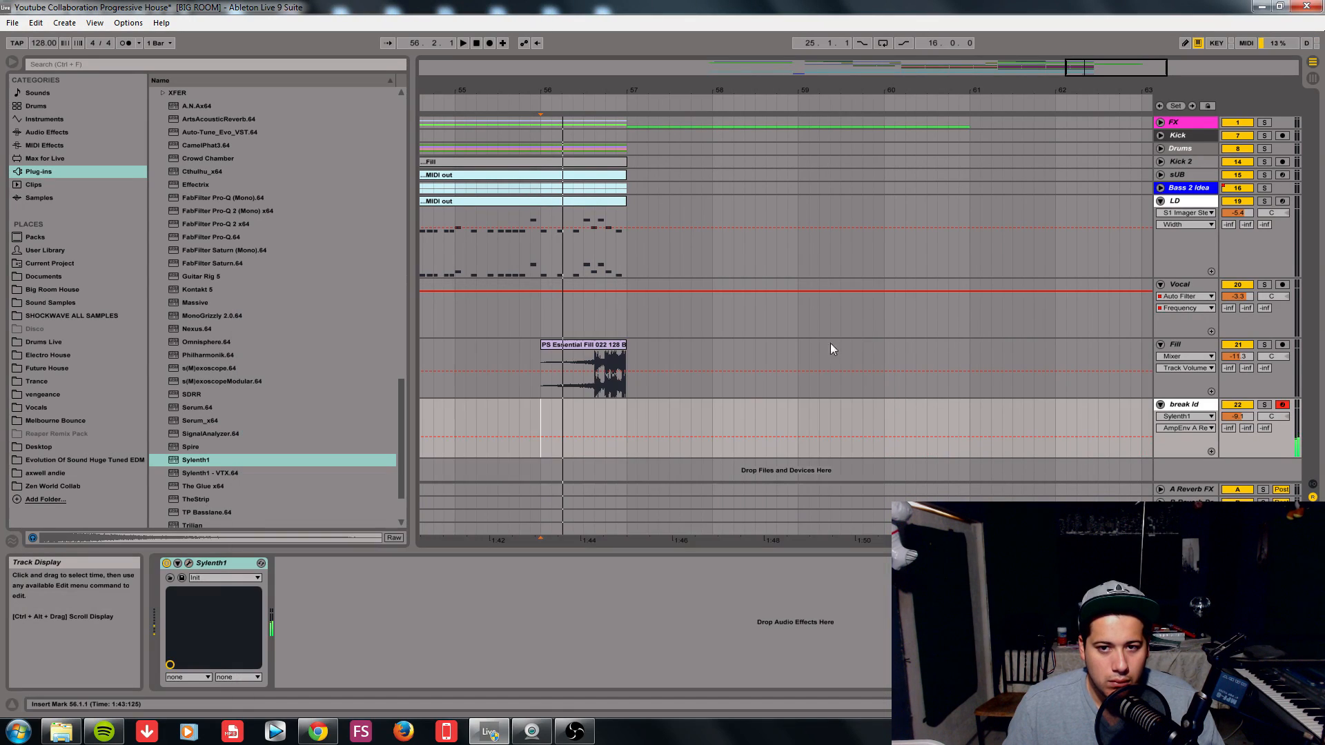
# - Record a four-note melody over bars 57 to 60 on the break ld track, play it back and open the clip's notes
pyautogui.click(489, 43)
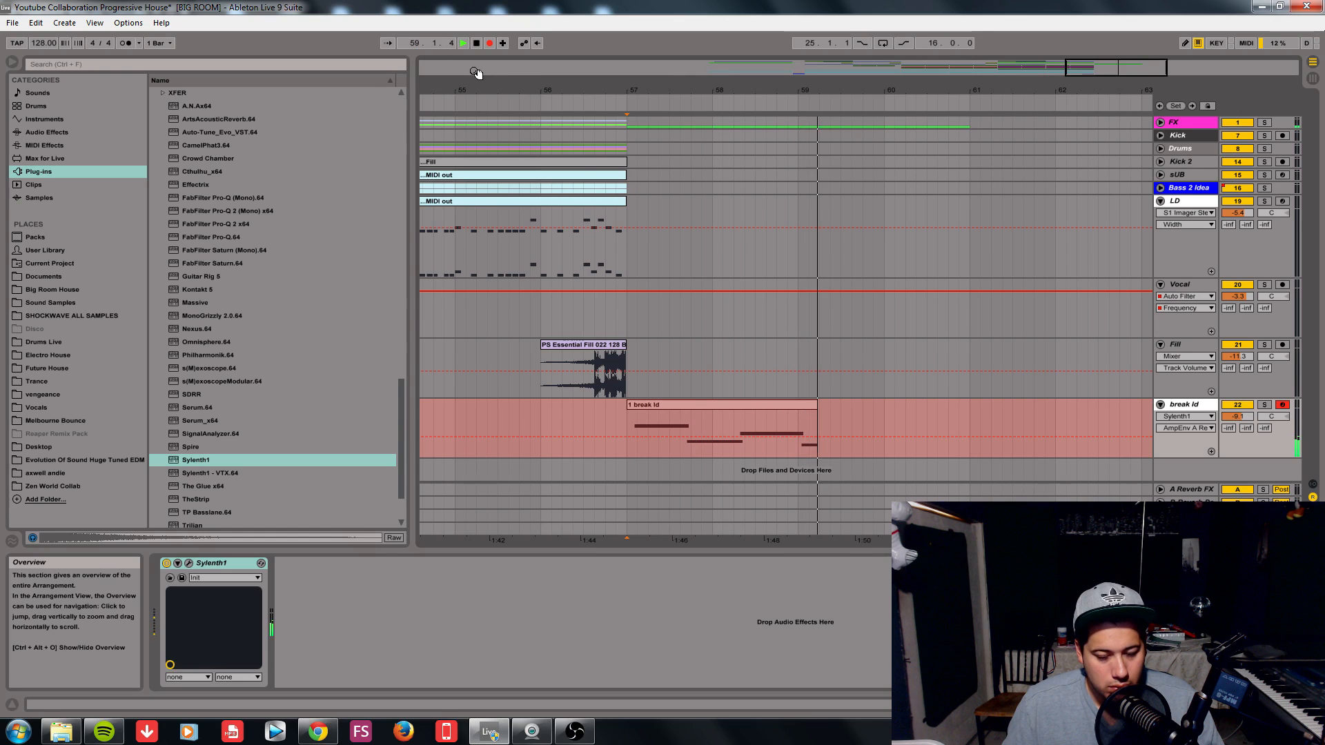
pyautogui.press('space')
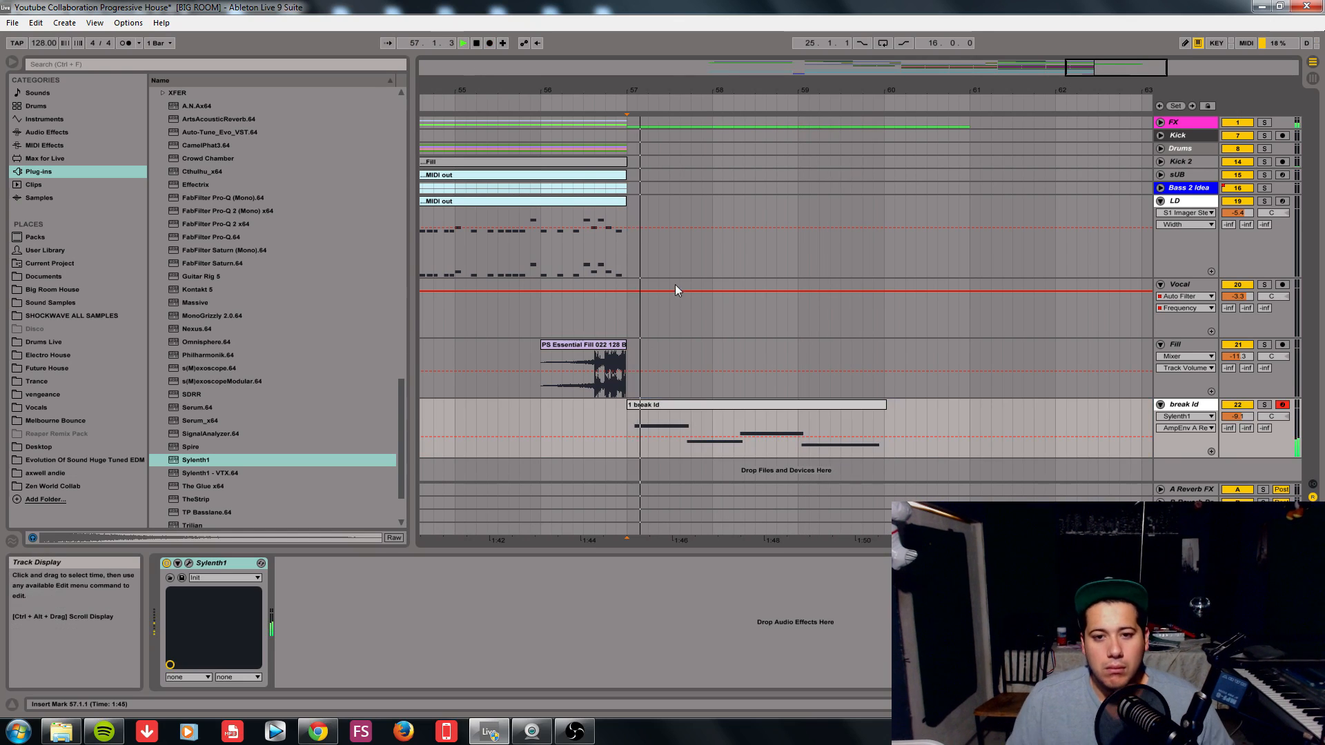
pyautogui.click(708, 402)
pyautogui.doubleClick(708, 401)
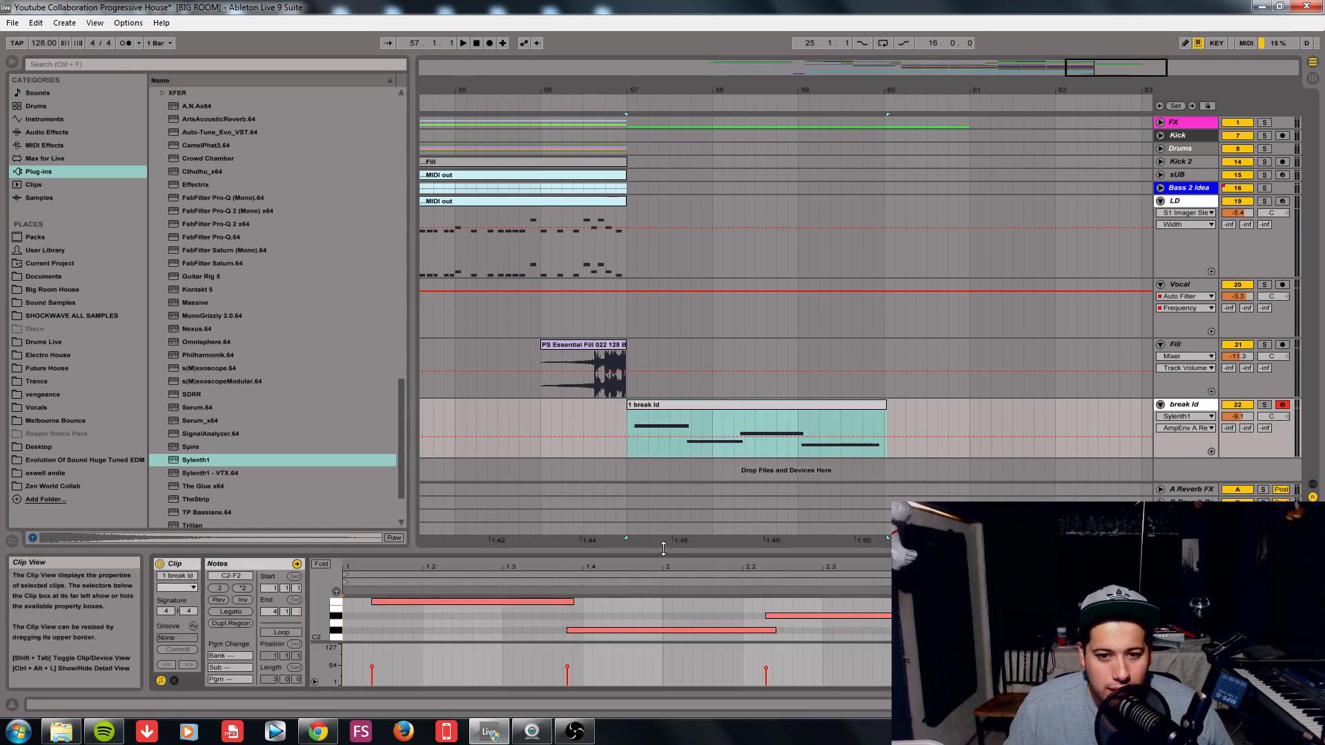
# - Enlarge the note editor, move the first F2 note to the start of the clip and lengthen it to fill bar 1
pyautogui.moveTo(638, 552); pyautogui.dragTo(628, 312)
pyautogui.click(457, 564)
pyautogui.hotkey('ctrl', 'a')
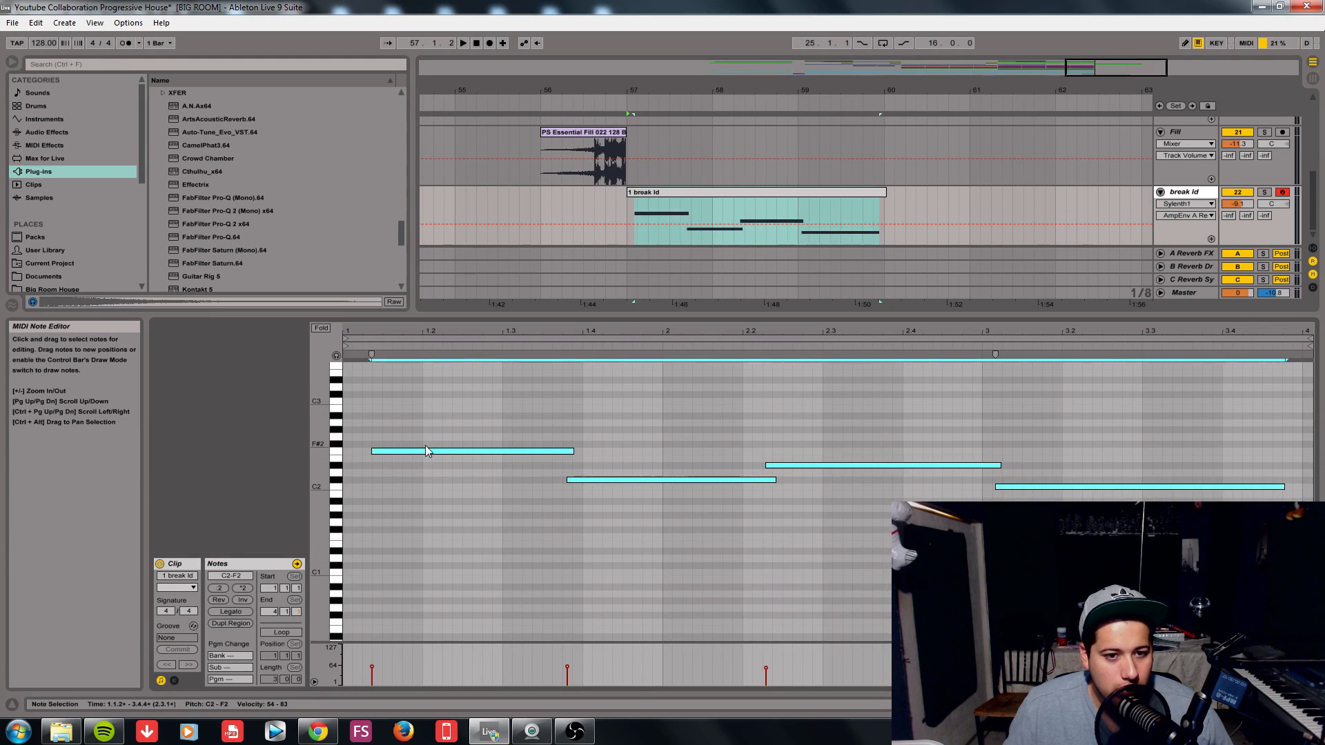
pyautogui.click(425, 450)
pyautogui.press('Left')
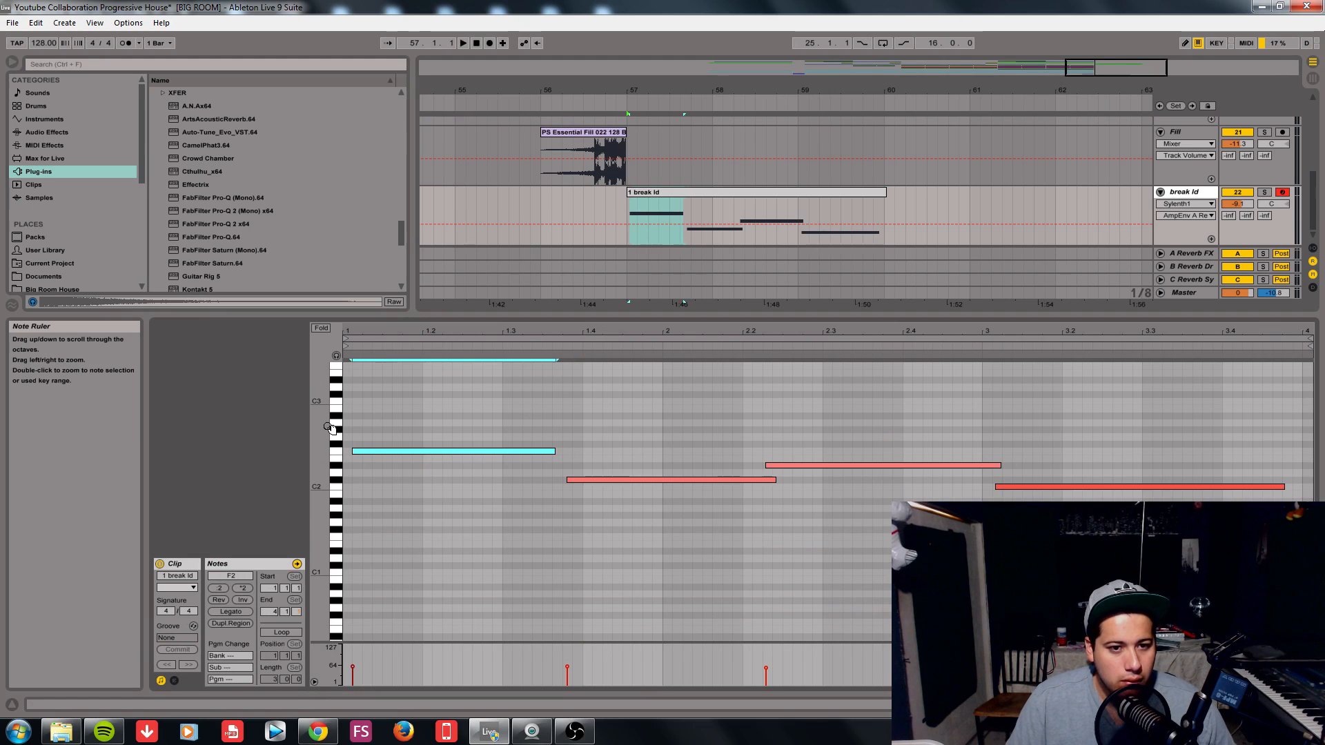
pyautogui.click(591, 470)
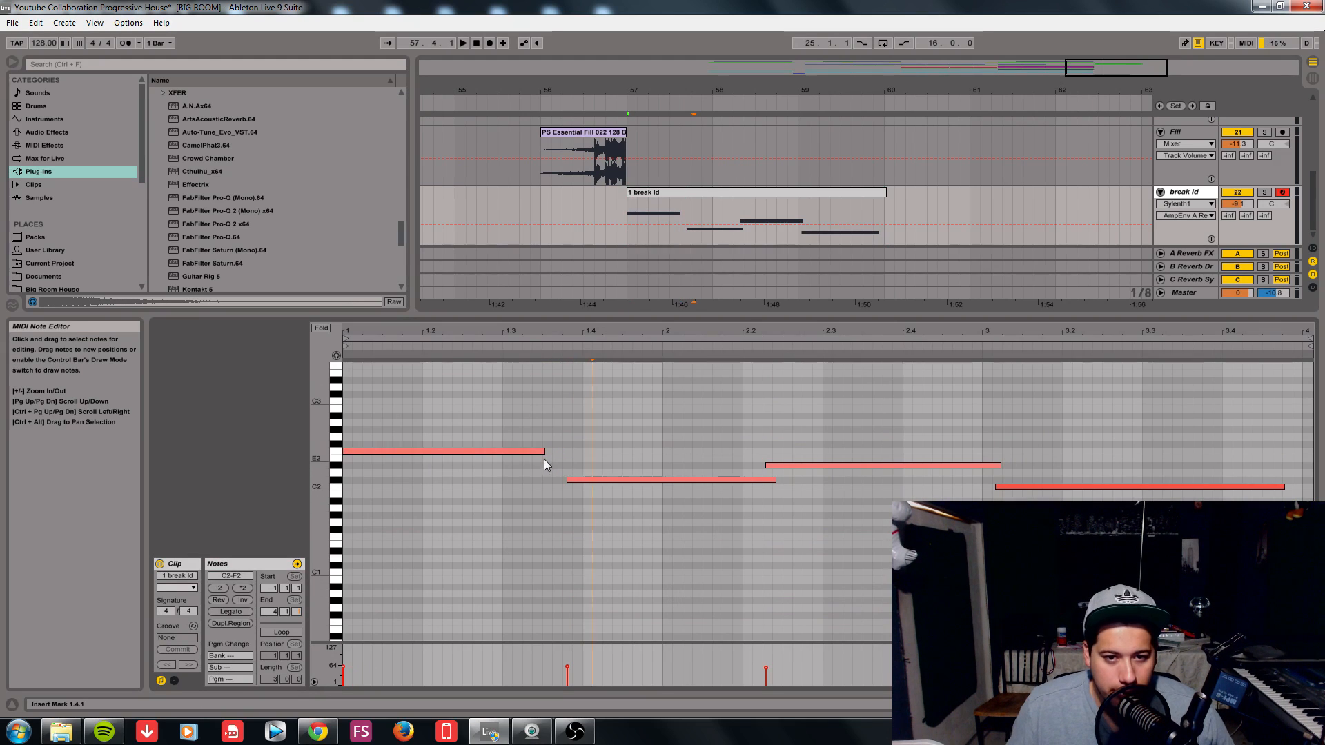
pyautogui.moveTo(544, 452); pyautogui.dragTo(663, 449)
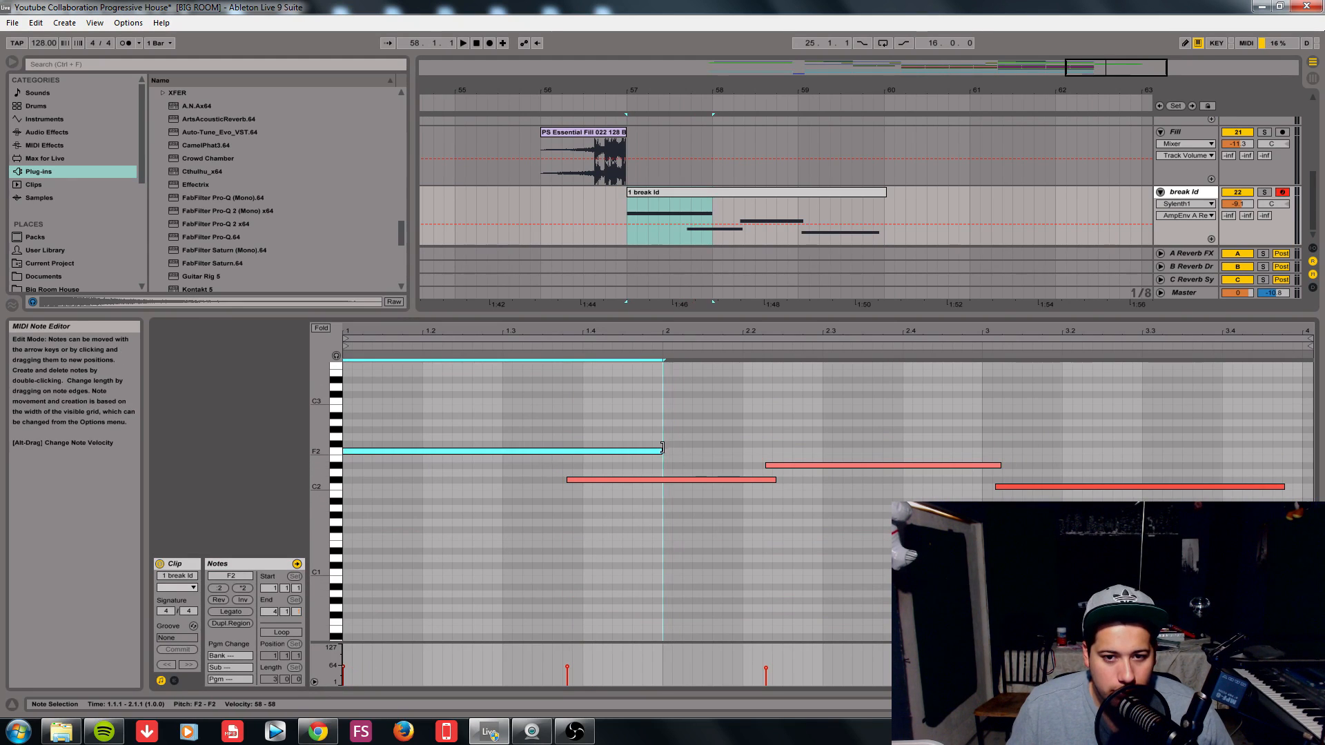
# - Move the C#2 note to the start of bar 2 and lengthen it to fill that bar
pyautogui.click(643, 507)
pyautogui.click(639, 481)
pyautogui.moveTo(726, 480); pyautogui.dragTo(981, 481)
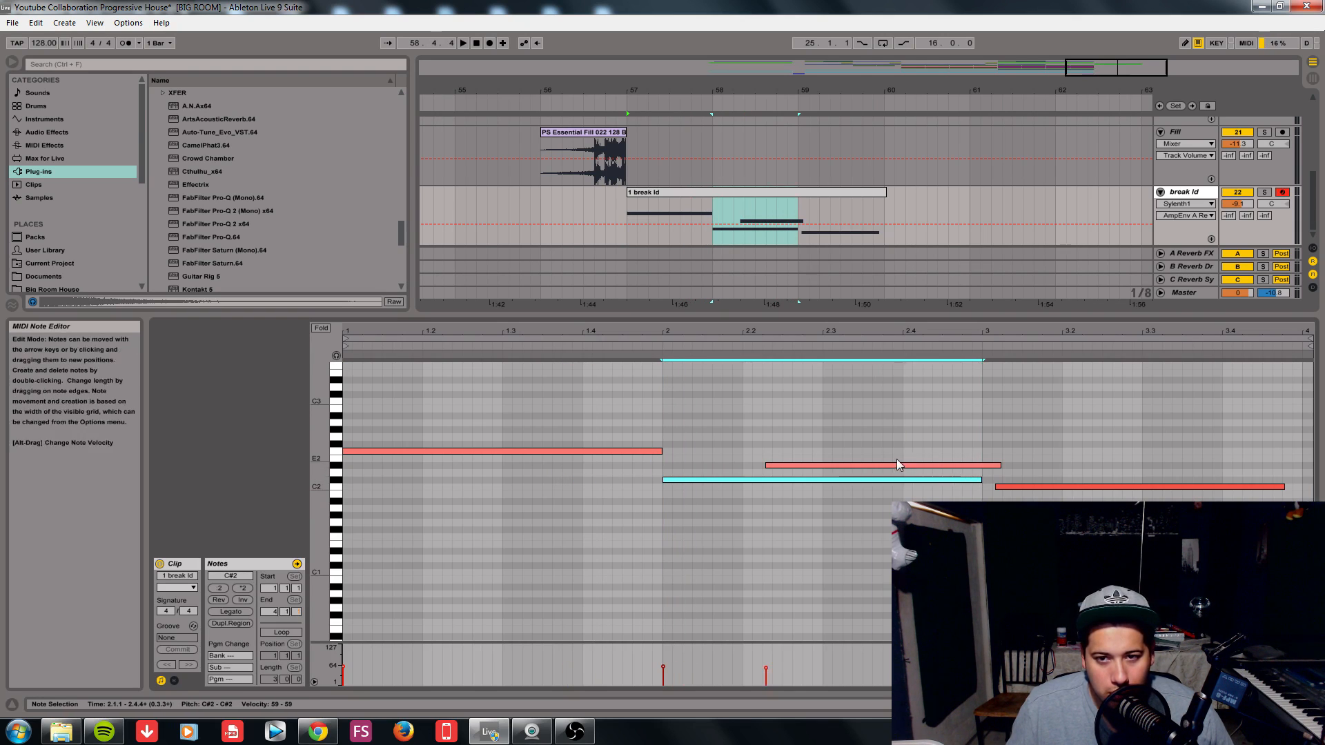
pyautogui.press('space')
pyautogui.press('space')
pyautogui.moveTo(966, 465); pyautogui.dragTo(1207, 466)
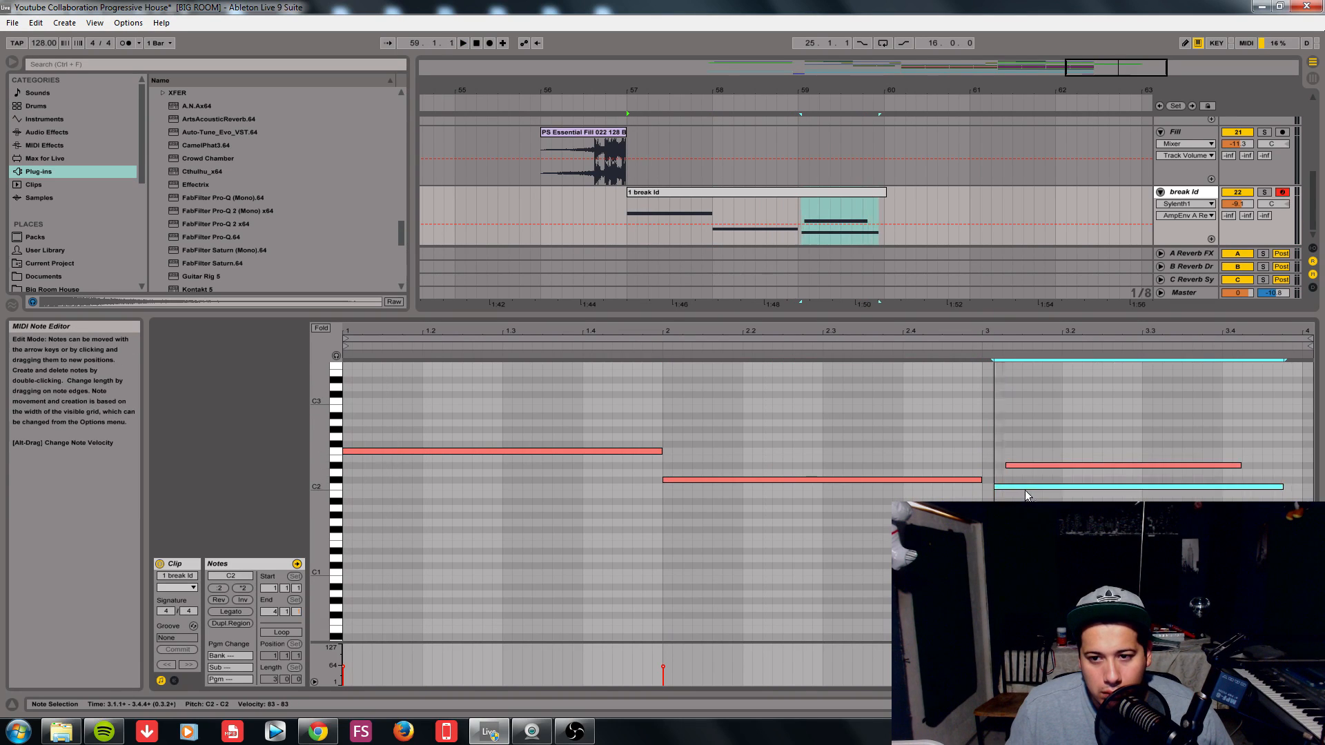
pyautogui.press('Left')
pyautogui.press('Left')
pyautogui.press('Left')
pyautogui.press('Left')
pyautogui.press('Left')
pyautogui.press('Left')
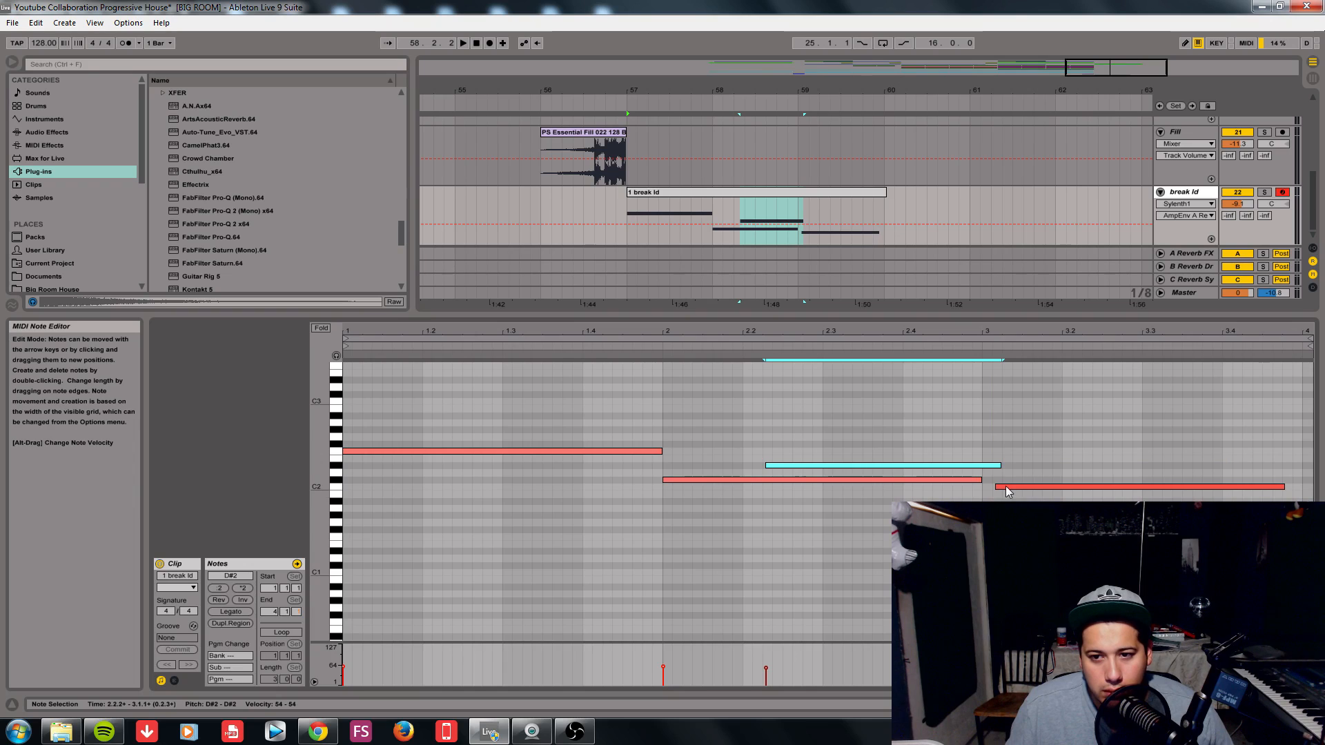
# - Shift the last note out of the way, move the D#2 note to the start of bar 3 and extend the clip to bar 61
pyautogui.moveTo(1005, 486); pyautogui.dragTo(1150, 494)
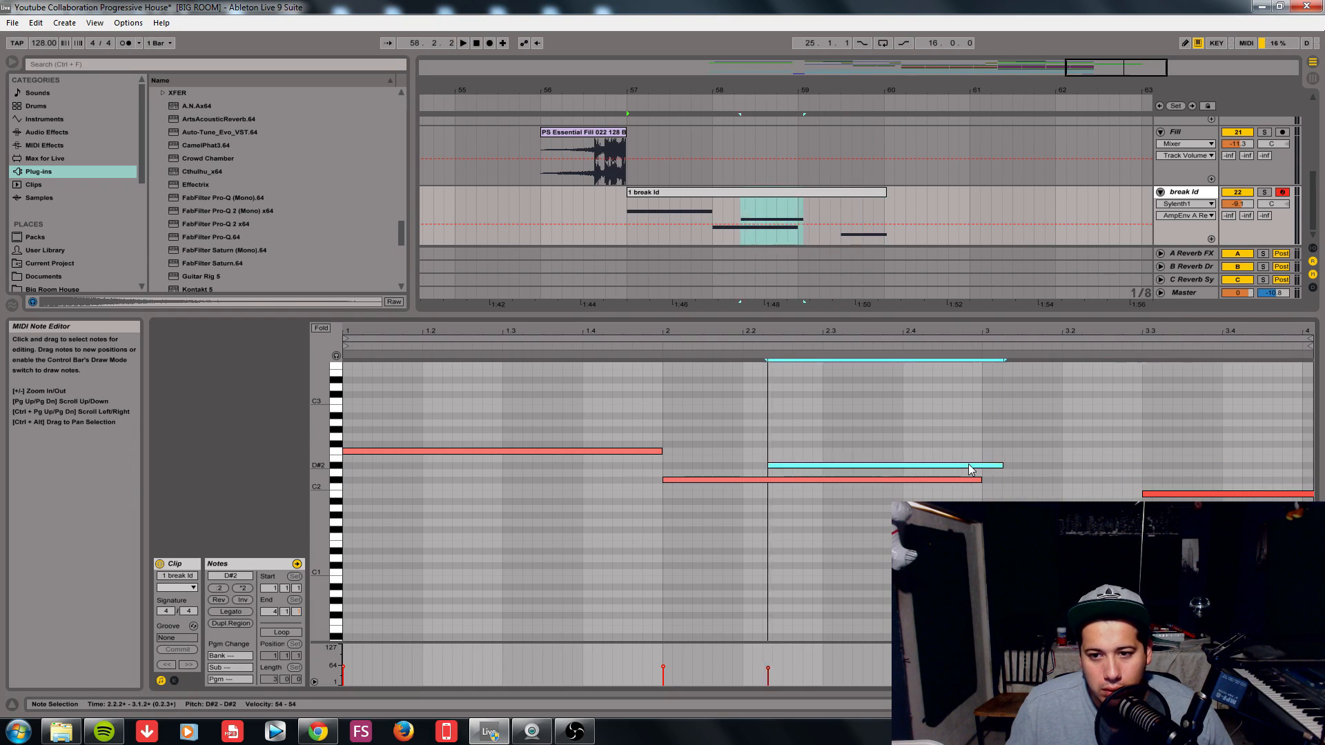
pyautogui.moveTo(968, 464); pyautogui.dragTo(1203, 464)
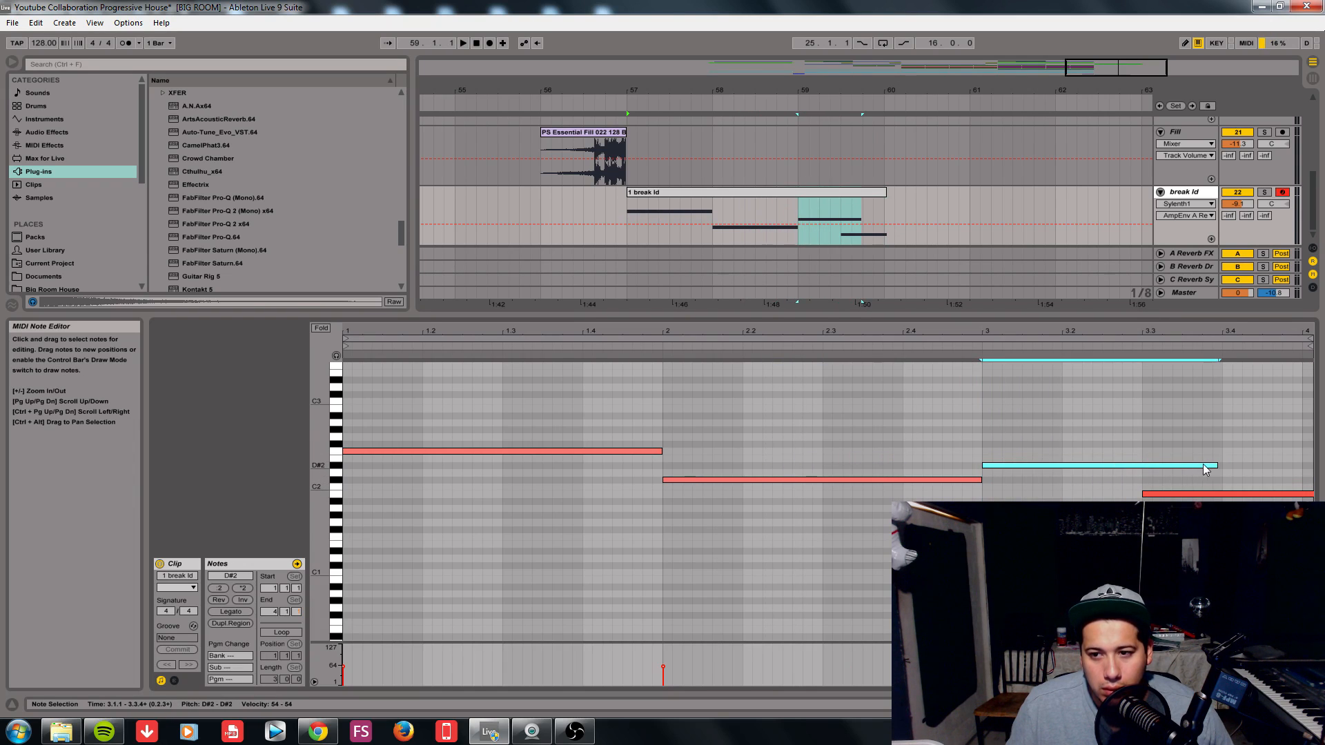
pyautogui.click(420, 673)
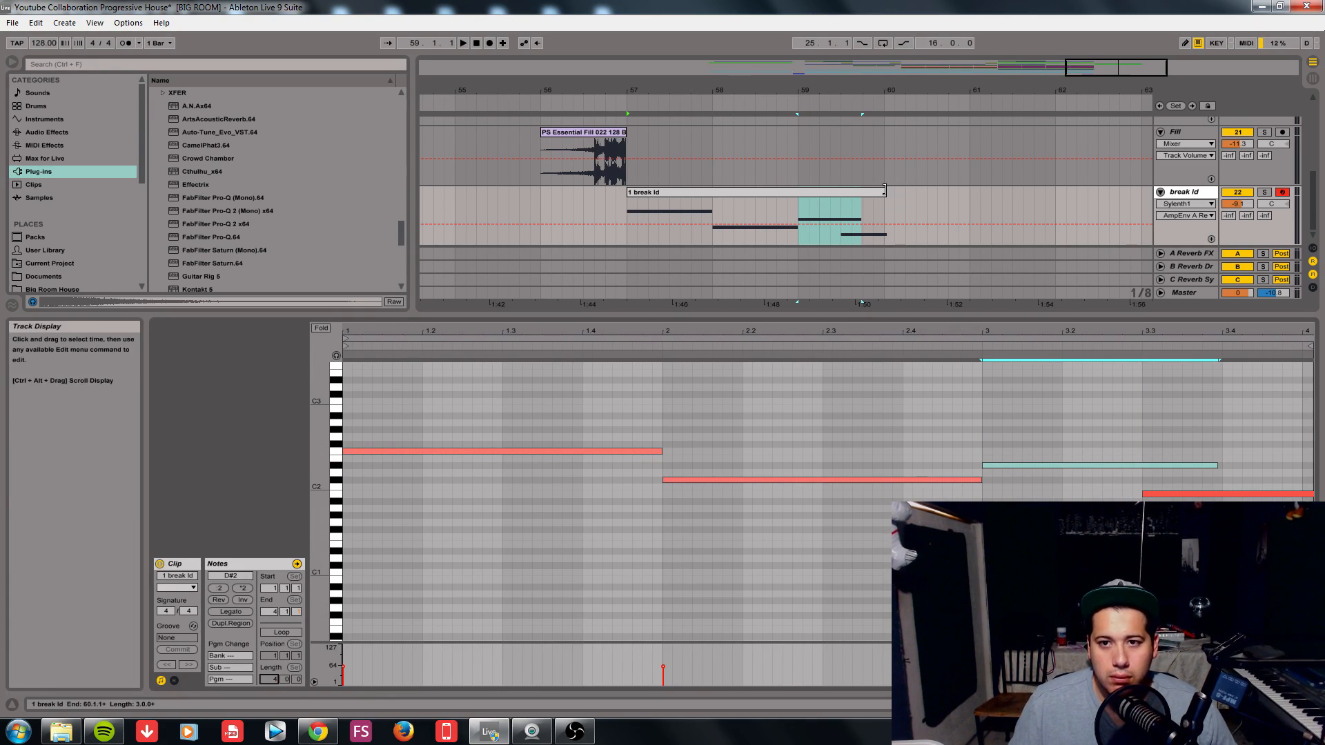
pyautogui.moveTo(886, 192); pyautogui.dragTo(970, 196)
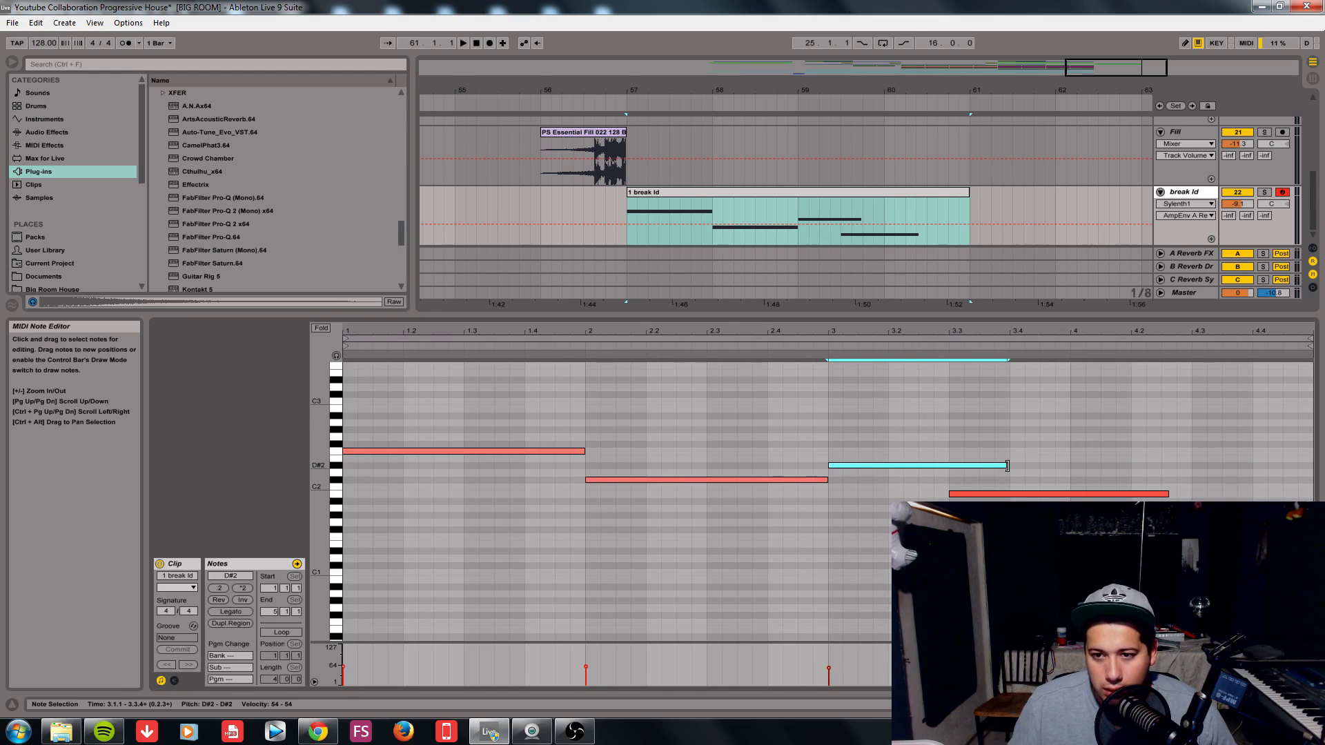
# - Lengthen the D#2 note to fill bar 3, place the last note as C2 at the start of bar 4 and play back
pyautogui.moveTo(1007, 467); pyautogui.dragTo(1070, 466)
pyautogui.moveTo(986, 495); pyautogui.dragTo(1108, 488)
pyautogui.press('space')
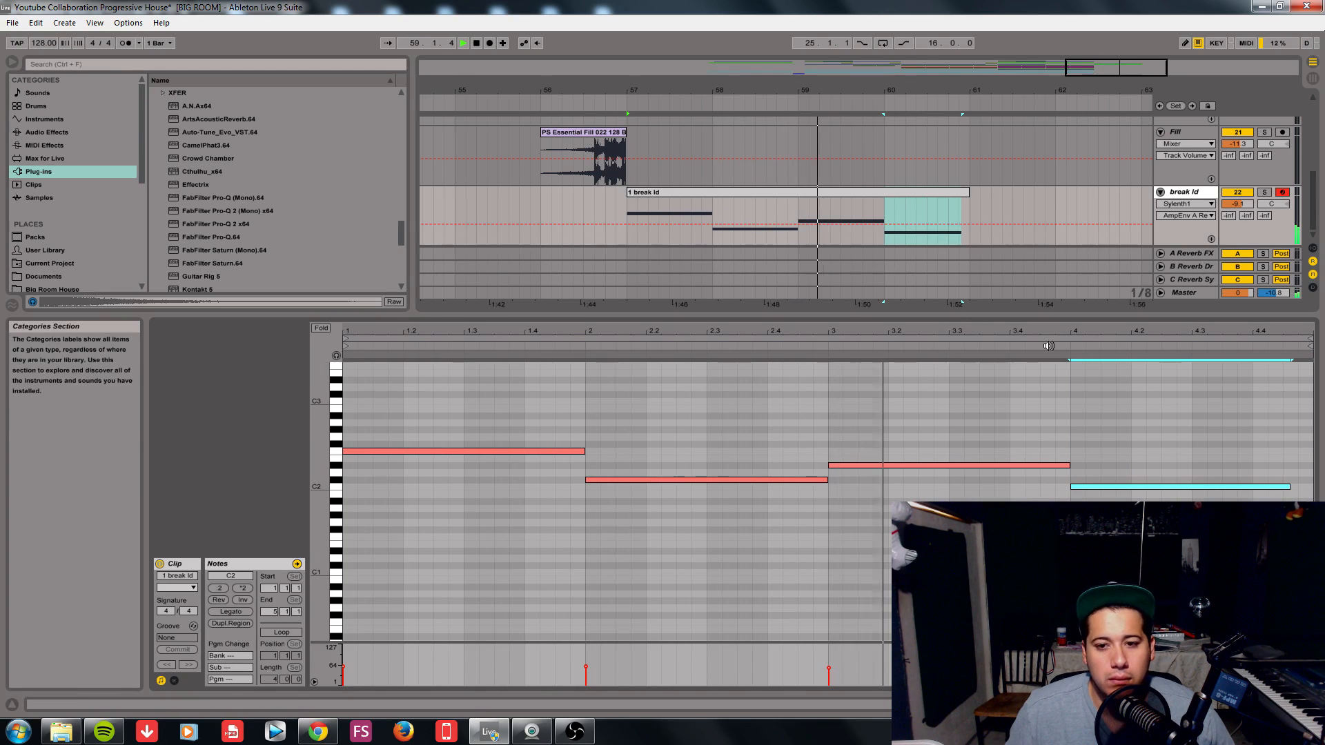
# - Duplicate the break ld clip to bars 61 to 64 and lengthen the copy's last C2 note toward the end of bar 4
pyautogui.click(952, 200)
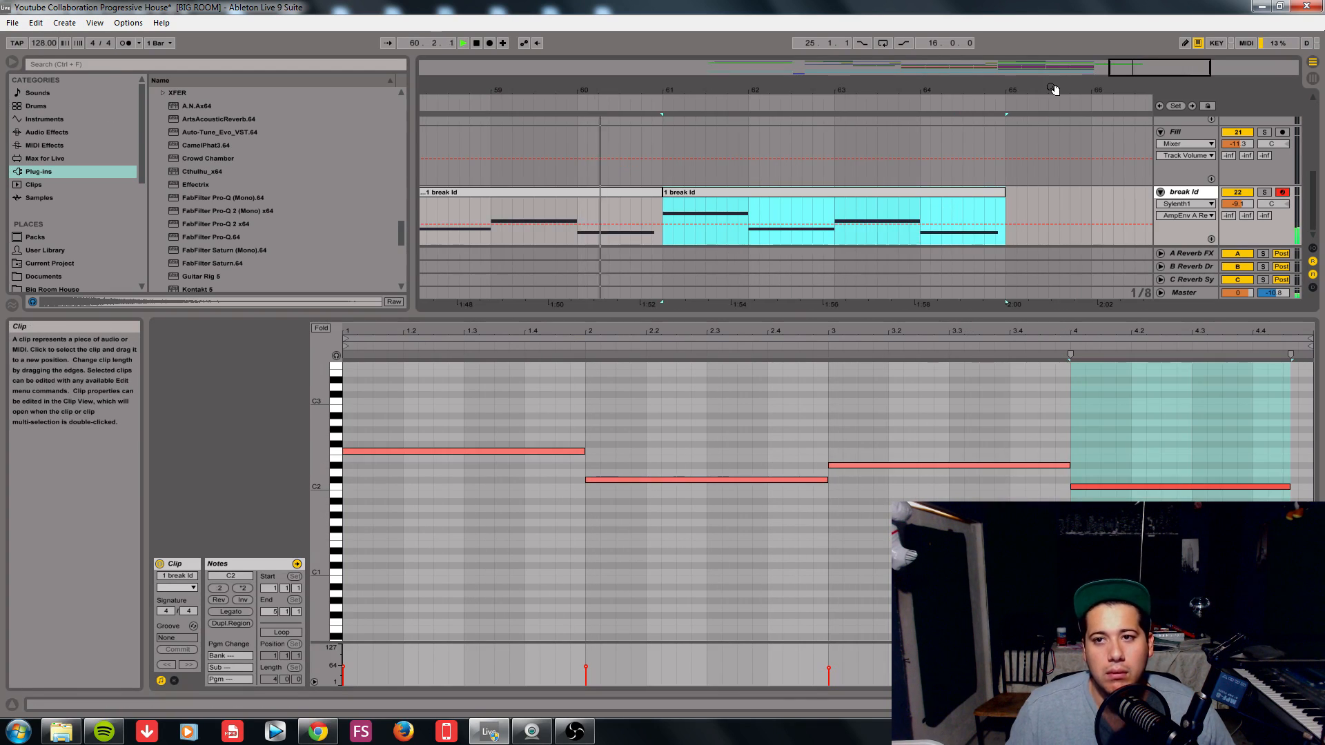
pyautogui.moveTo(1056, 89); pyautogui.dragTo(1046, 62)
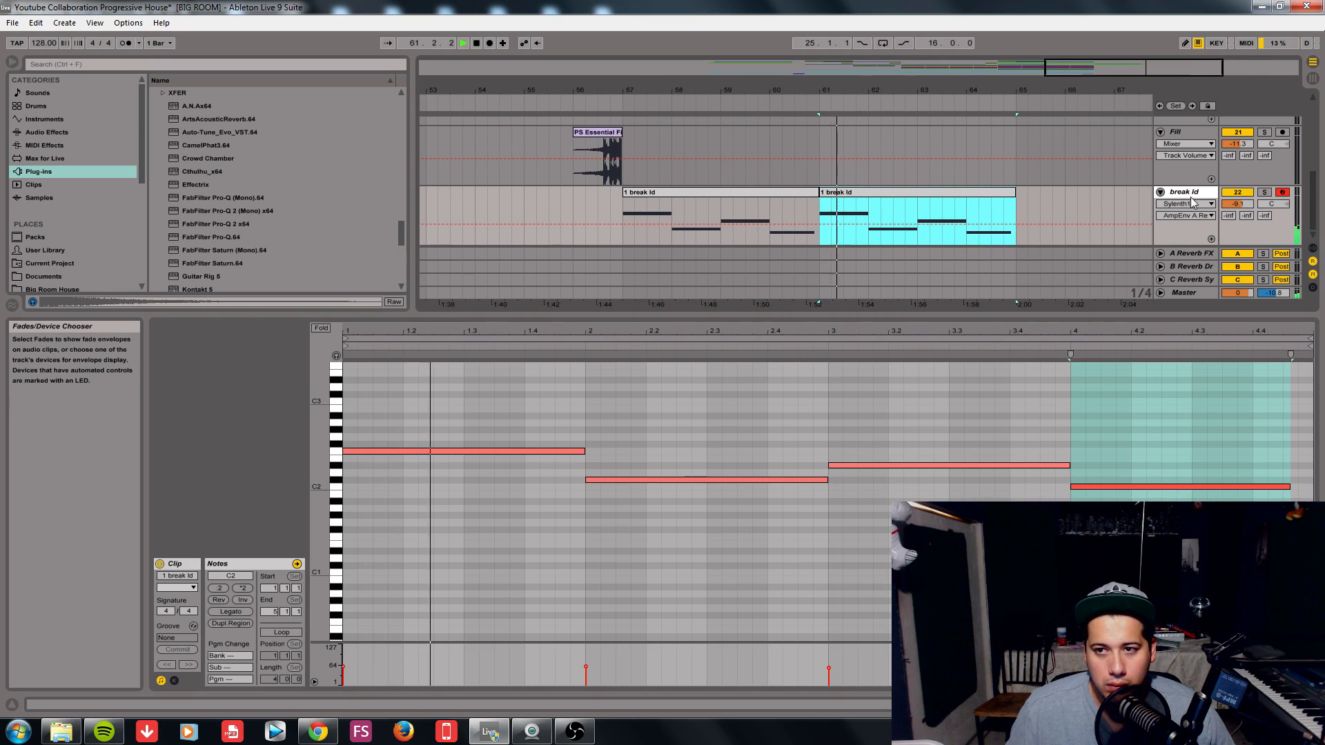
pyautogui.click(1133, 465)
pyautogui.moveTo(1288, 486); pyautogui.dragTo(1311, 486)
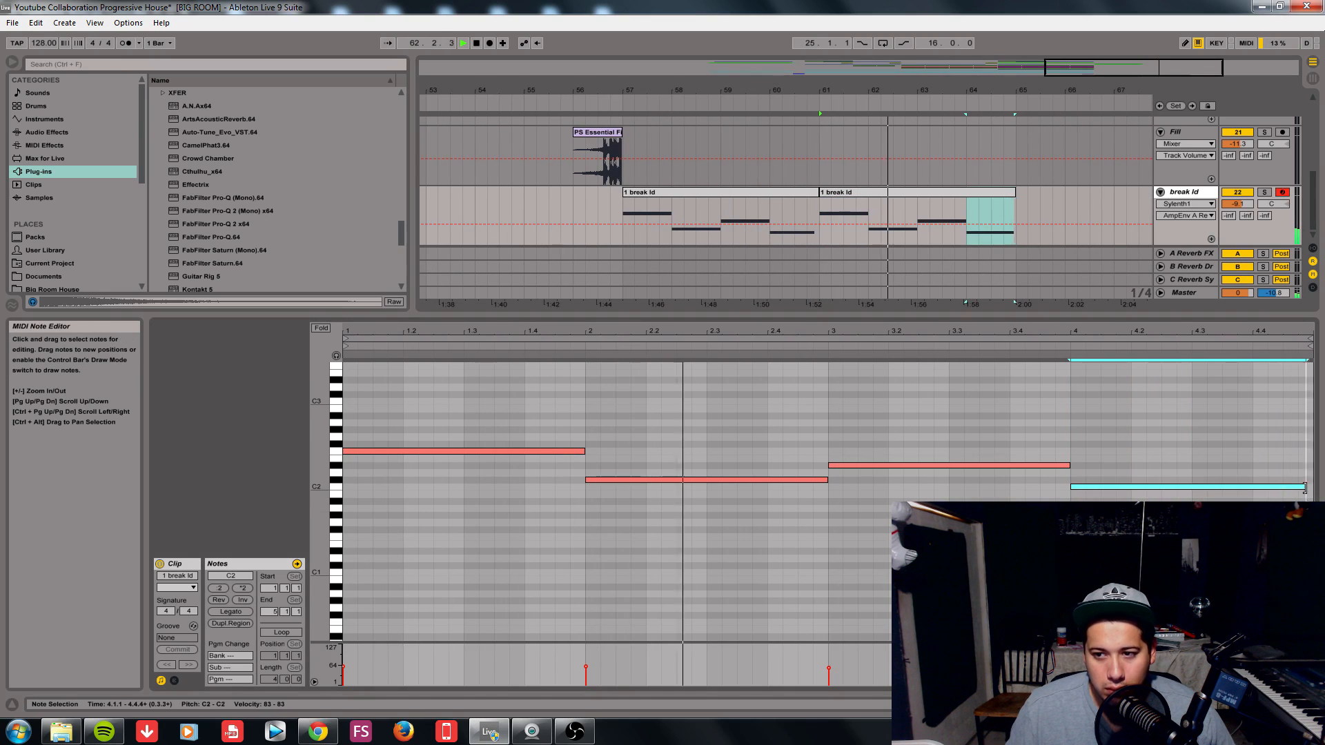
# - Open Sylenth1 on the break ld track, activate a filter type for Filter A and lower its cutoff to 1.00 Hz
pyautogui.doubleClick(1199, 194)
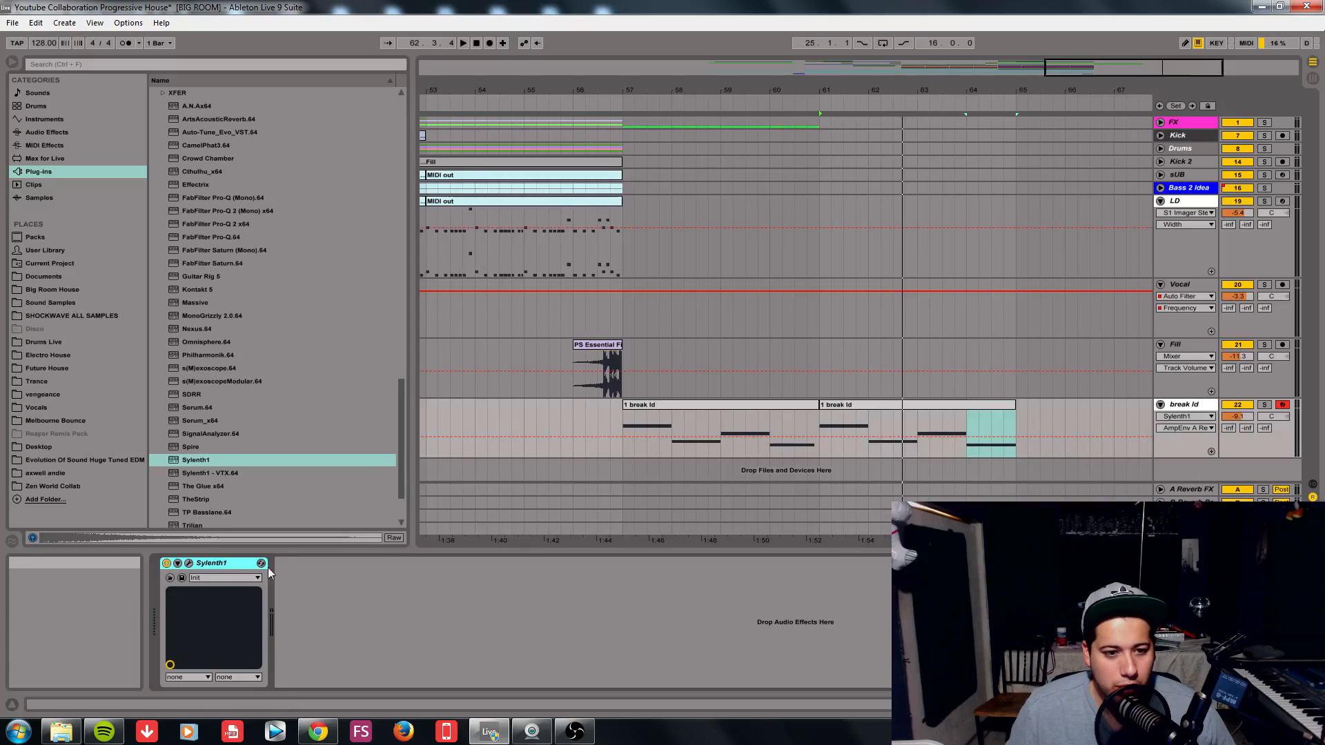
pyautogui.click(189, 562)
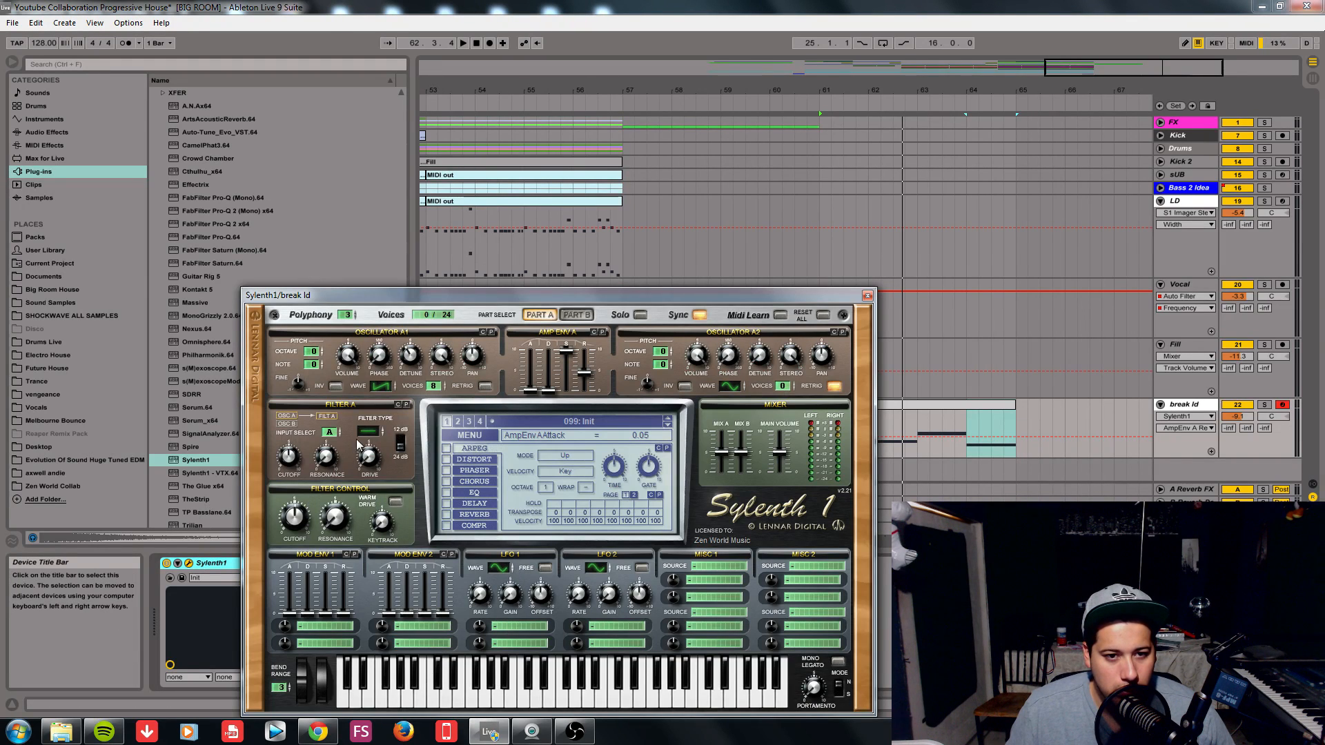
pyautogui.click(379, 430)
pyautogui.press('space')
pyautogui.press('space')
pyautogui.moveTo(289, 459); pyautogui.dragTo(300, 534)
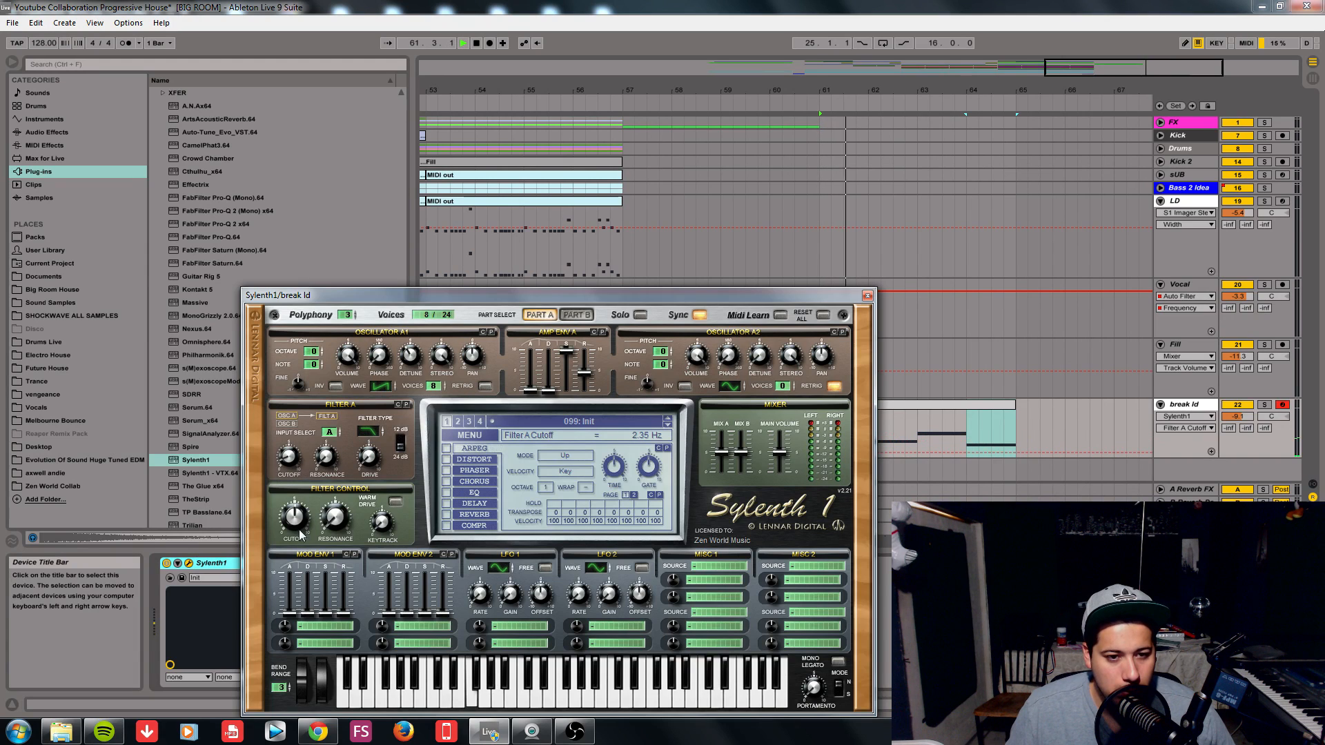
pyautogui.moveTo(276, 462); pyautogui.dragTo(280, 506)
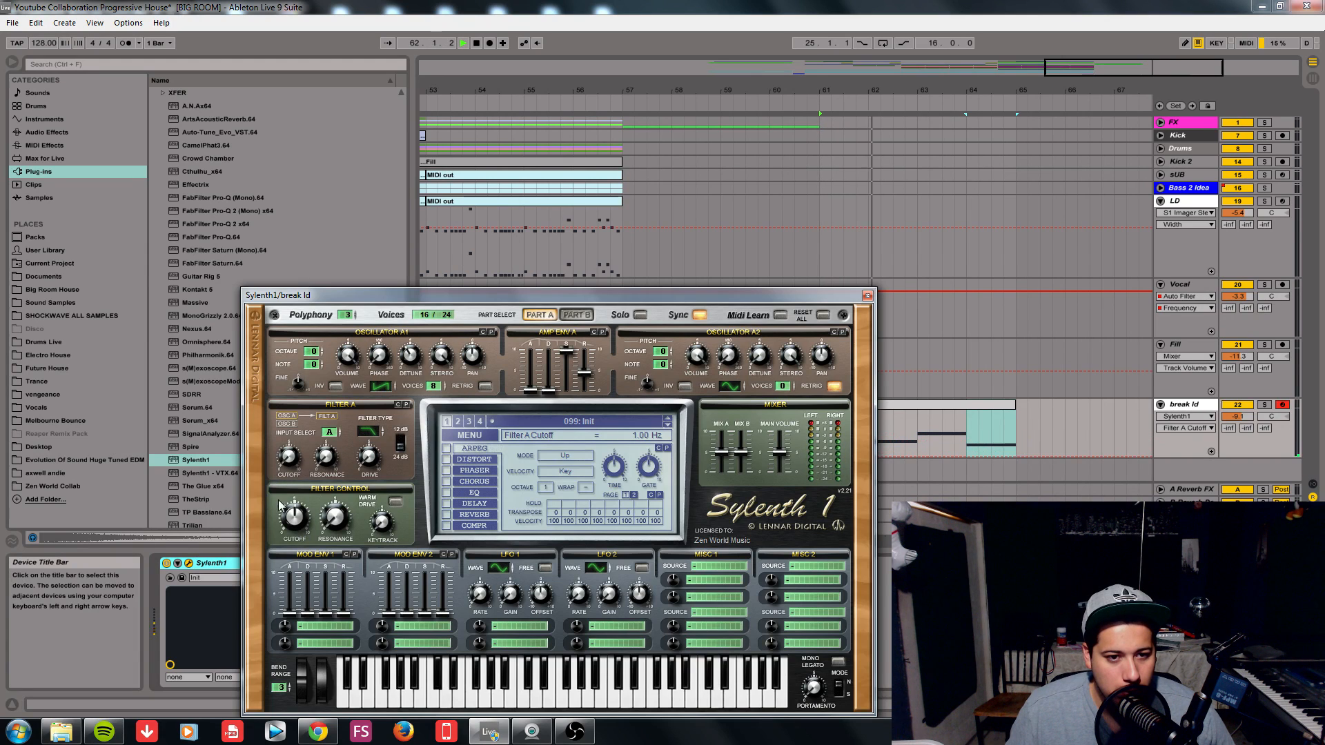
# - Assign LFO 1 to Cutoff AB with a rate of 1/8 and an offset of 10.00 while auditioning the melody
pyautogui.click(543, 631)
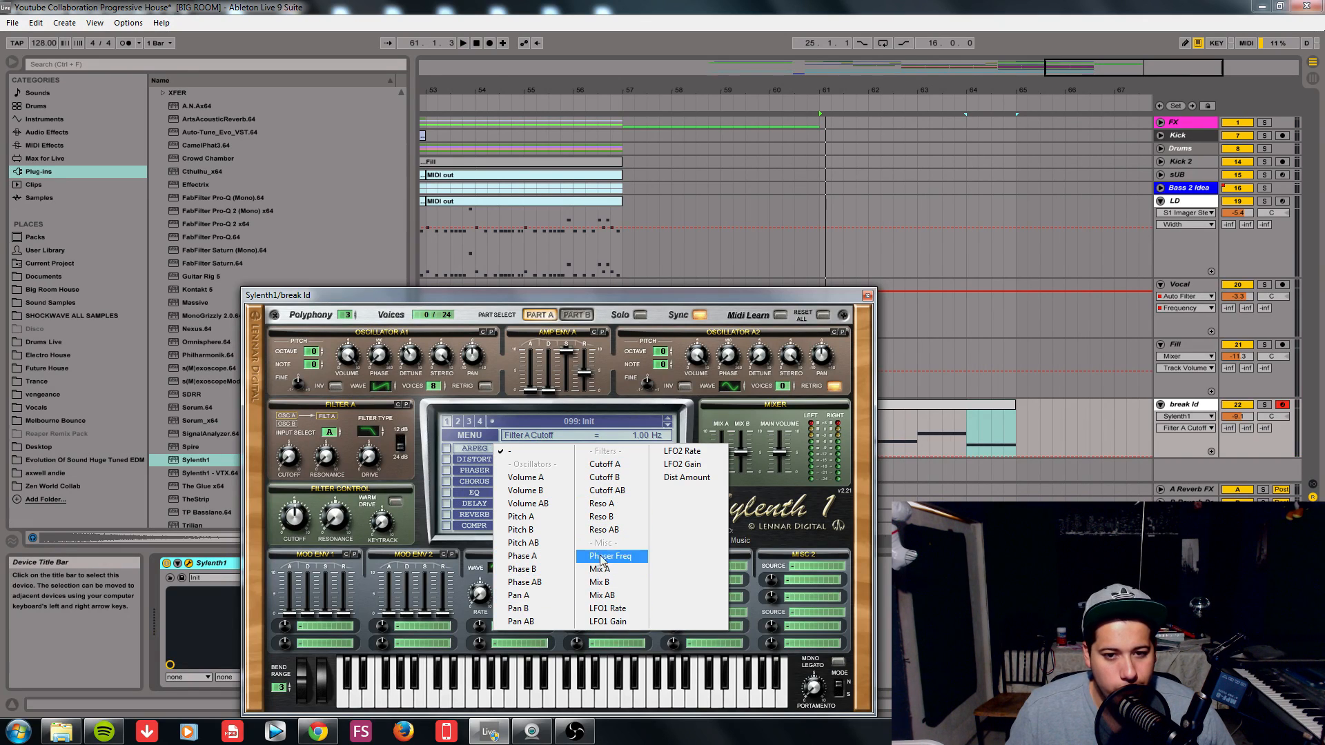
pyautogui.click(606, 490)
pyautogui.press('space')
pyautogui.moveTo(479, 595); pyautogui.dragTo(503, 546)
pyautogui.press('space')
pyautogui.press('space')
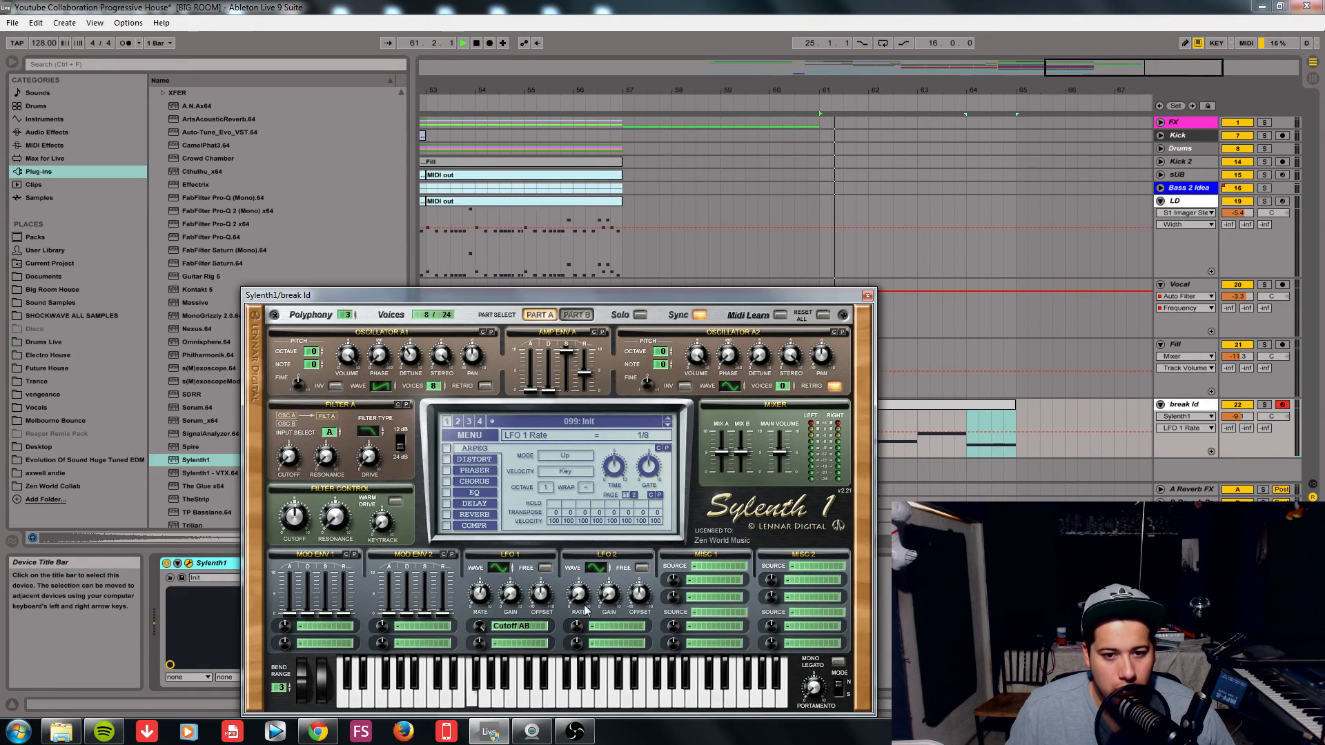
pyautogui.press('space')
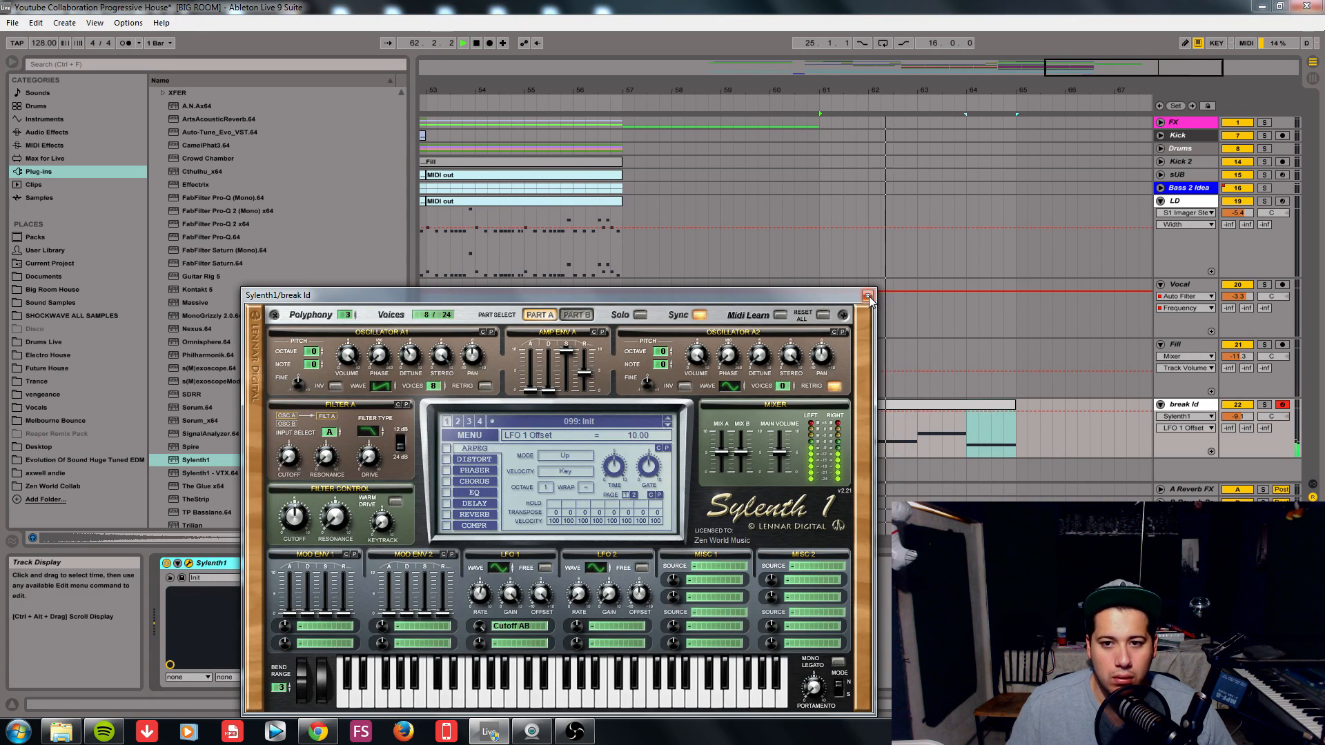
# - Enable Sylenth1's reverb and set its dry/wet to 33.33 %
pyautogui.moveTo(768, 301); pyautogui.dragTo(726, 282)
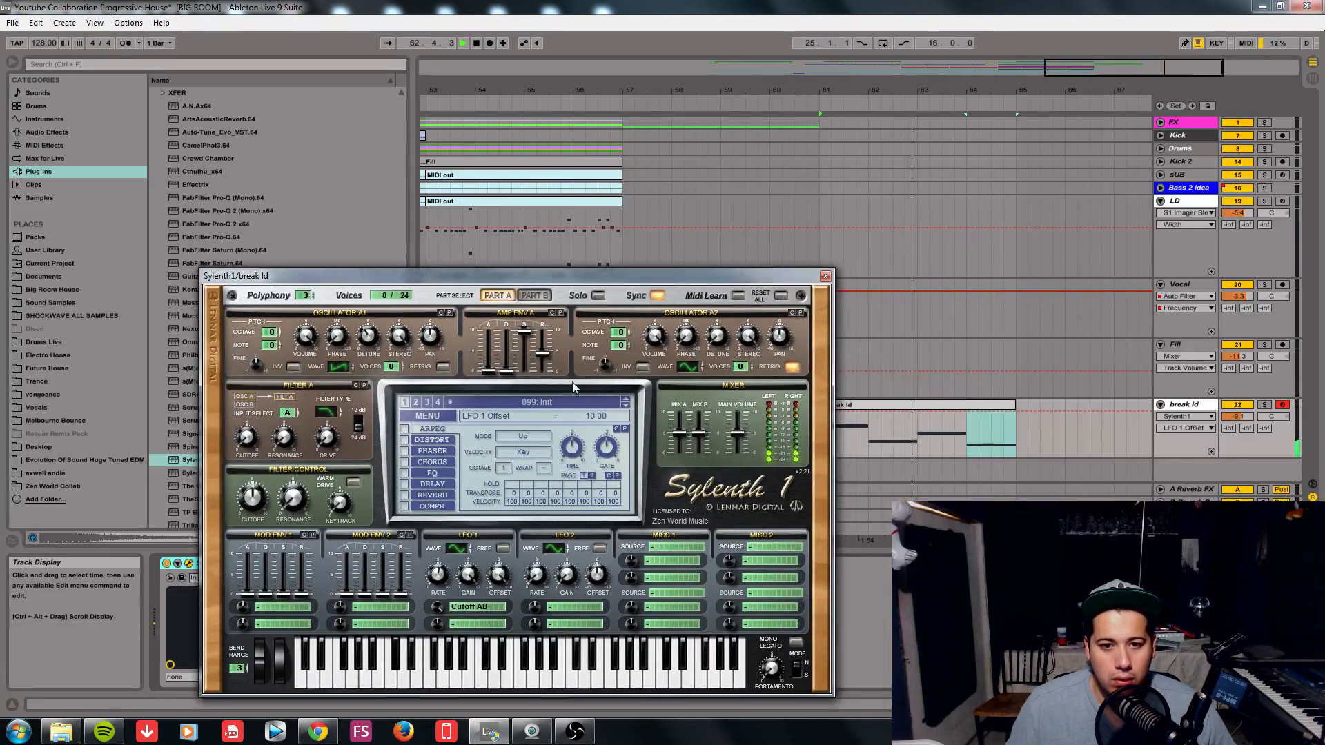
pyautogui.click(405, 494)
pyautogui.click(594, 486)
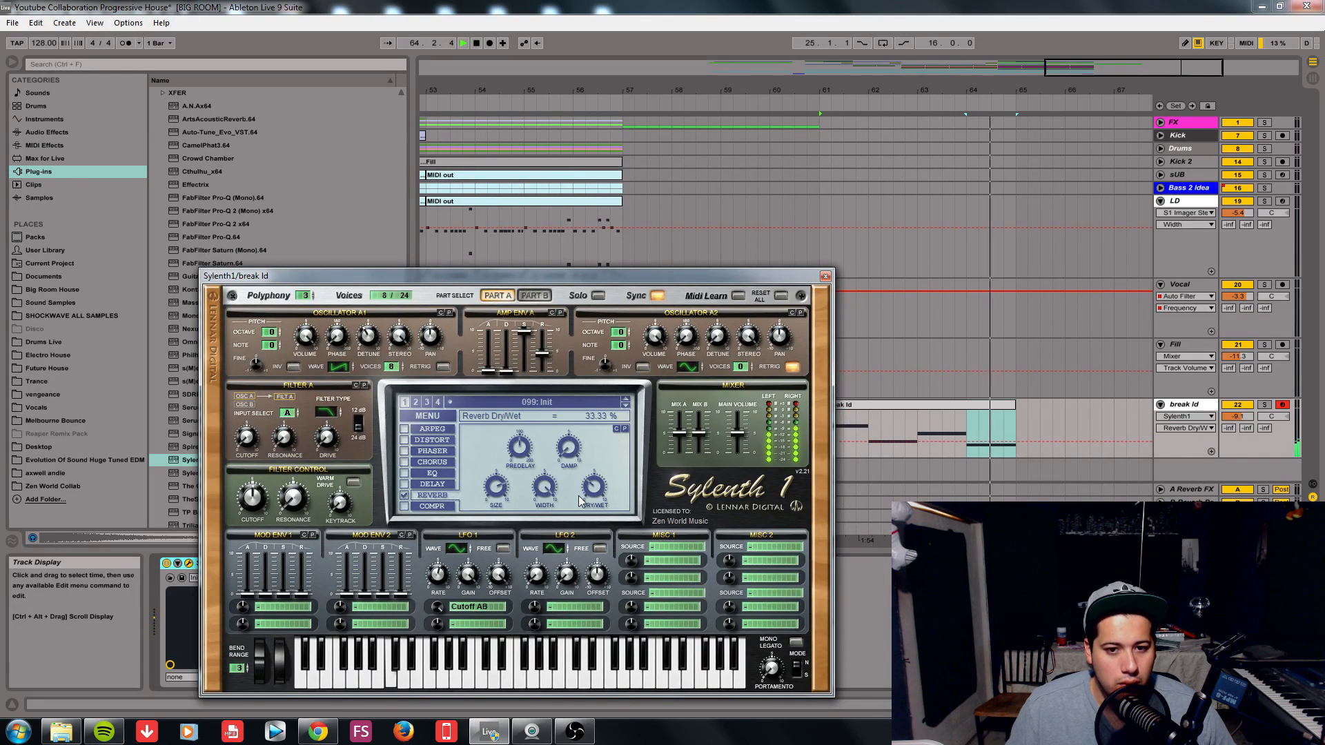
# - Enable the EQ with a bass boost of 7.64 dB and the OverDrive distortion with a dry/wet of 19.05 %
pyautogui.click(405, 473)
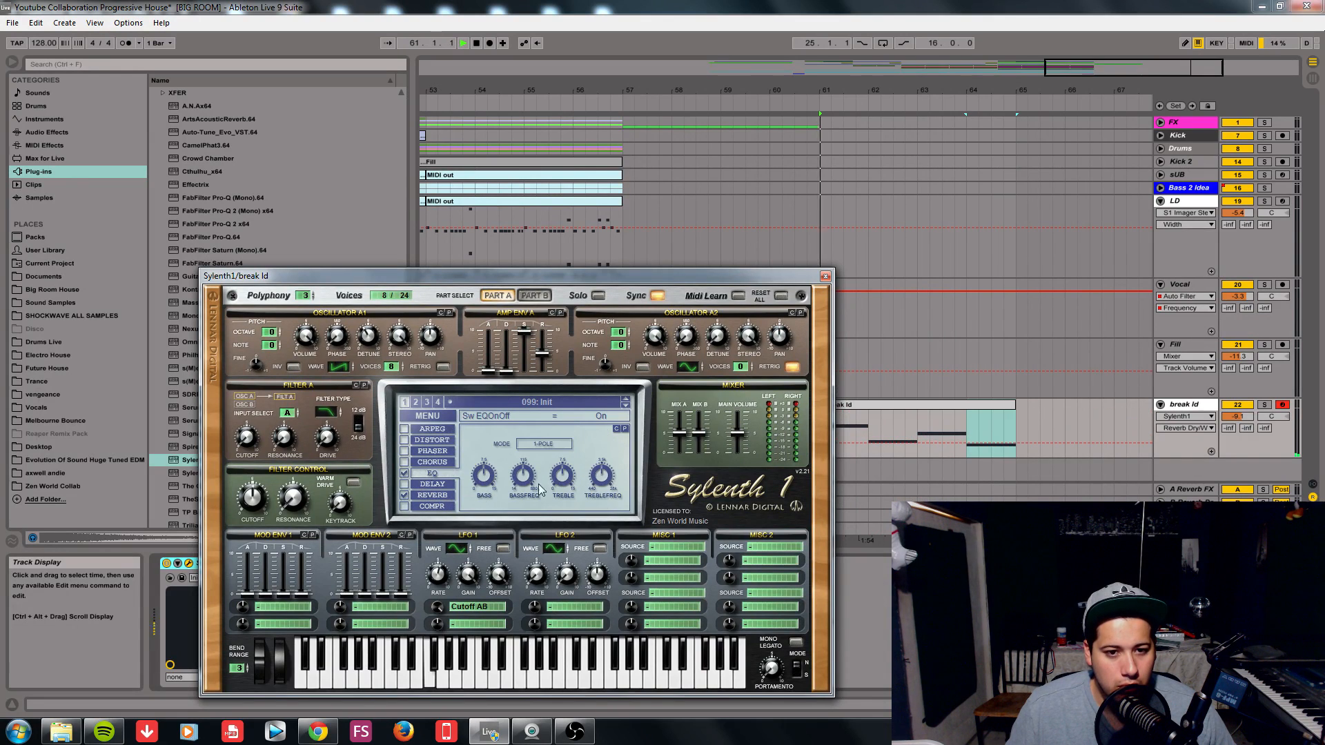
pyautogui.click(595, 482)
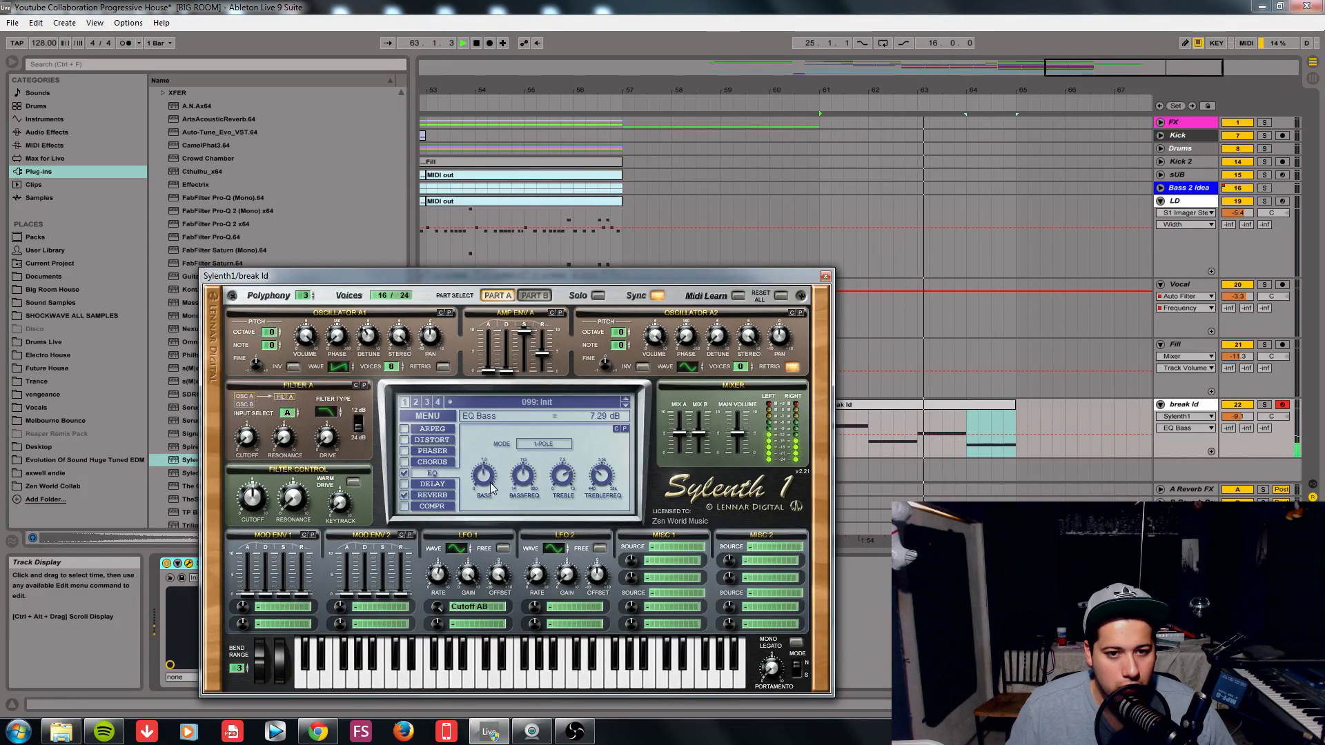
pyautogui.click(525, 476)
pyautogui.moveTo(539, 464); pyautogui.dragTo(480, 500)
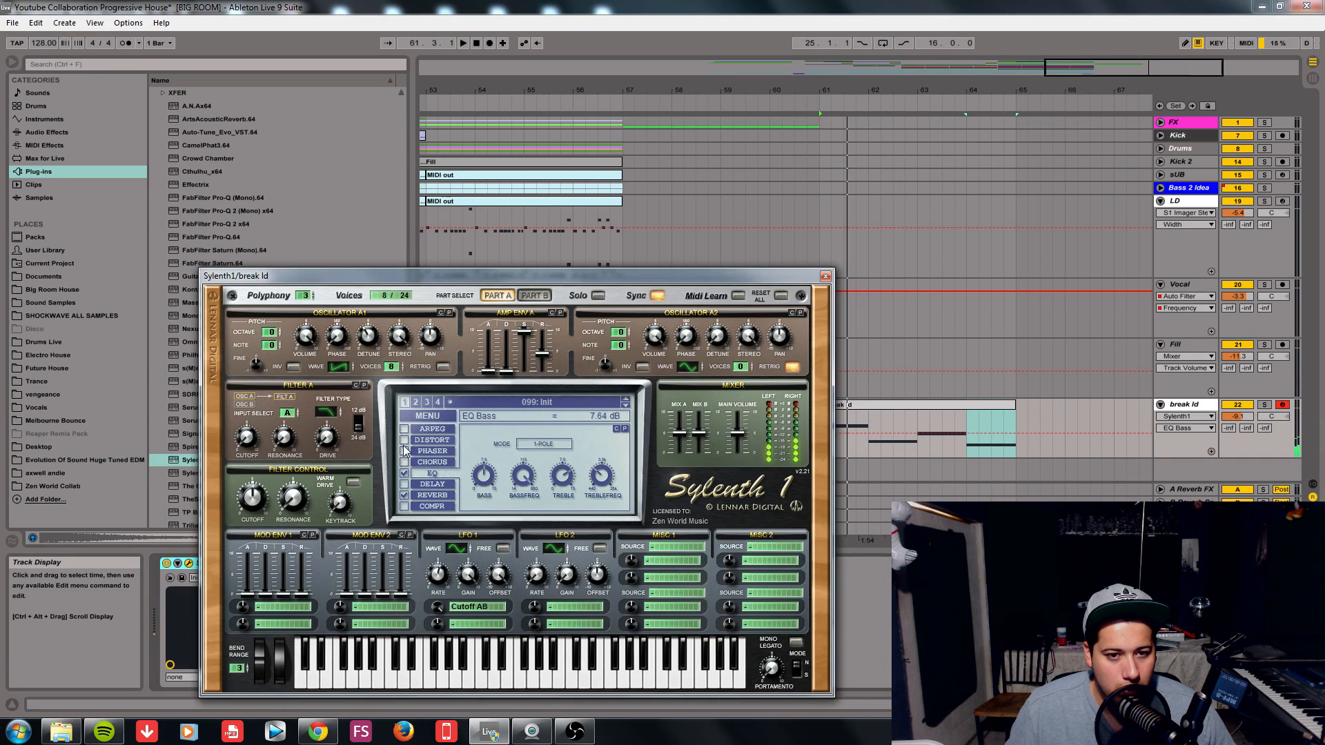
pyautogui.click(432, 441)
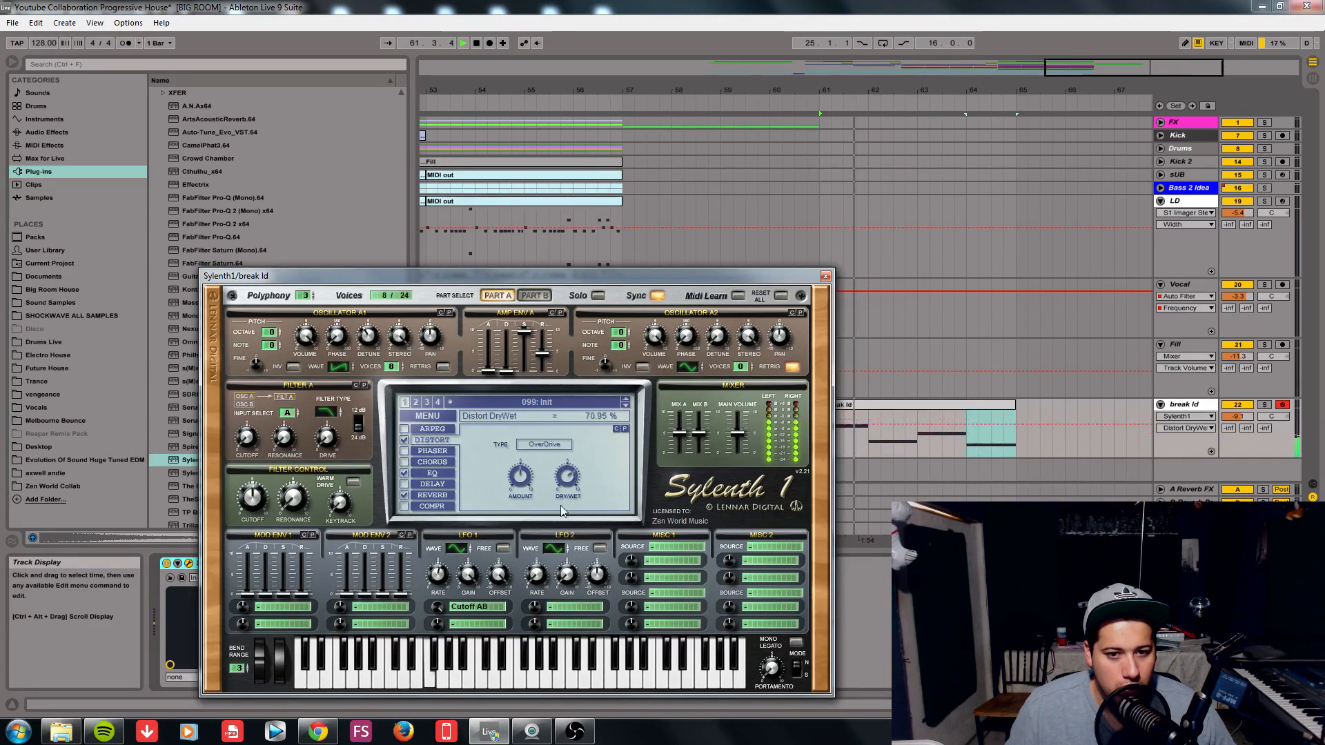
pyautogui.moveTo(562, 476); pyautogui.dragTo(559, 483)
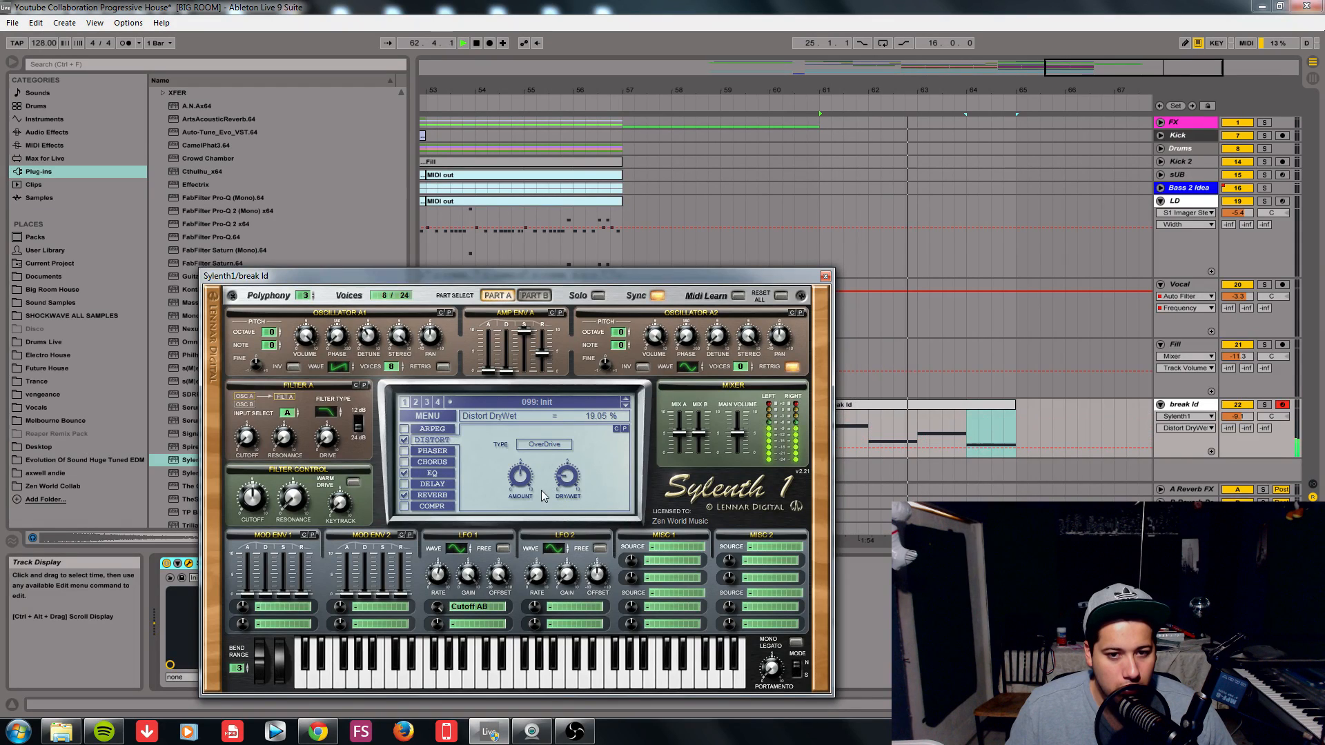
# - Try Mono Legato on the patch, switch it back off and close the plug-in window
pyautogui.click(796, 643)
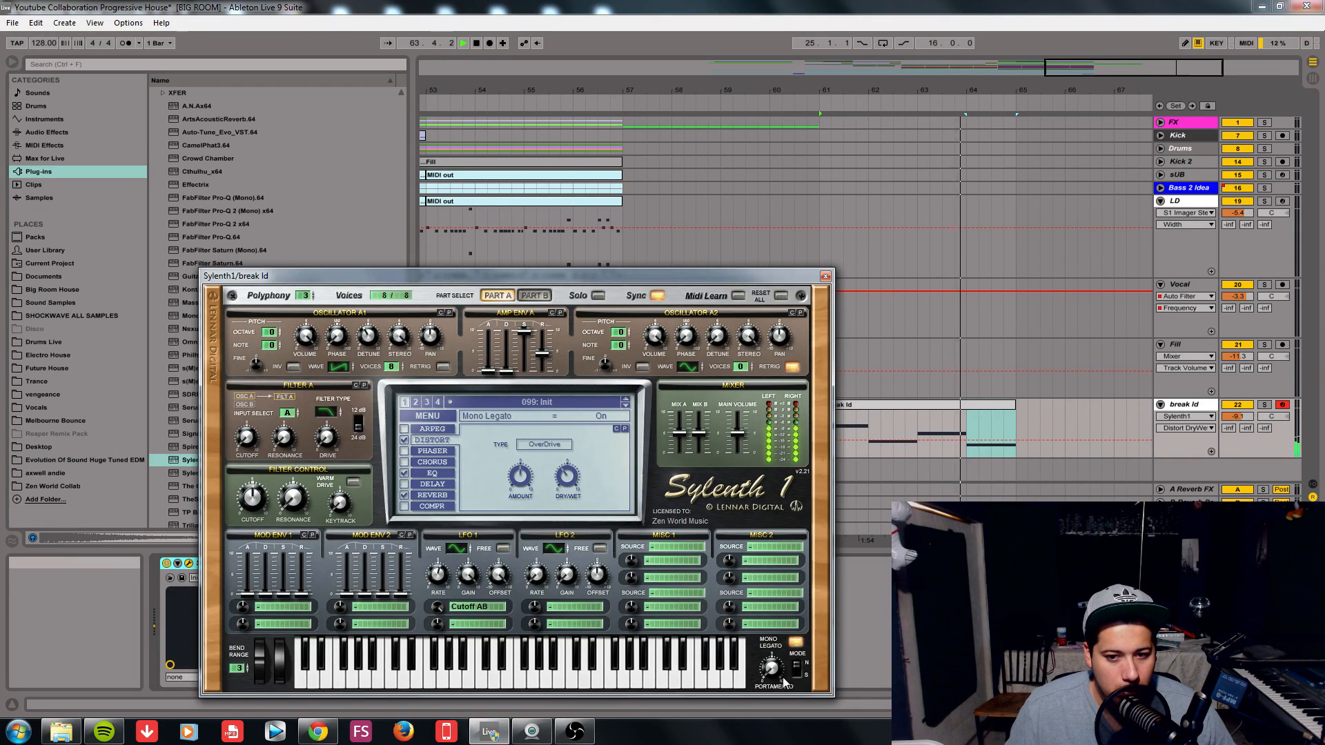
pyautogui.click(795, 644)
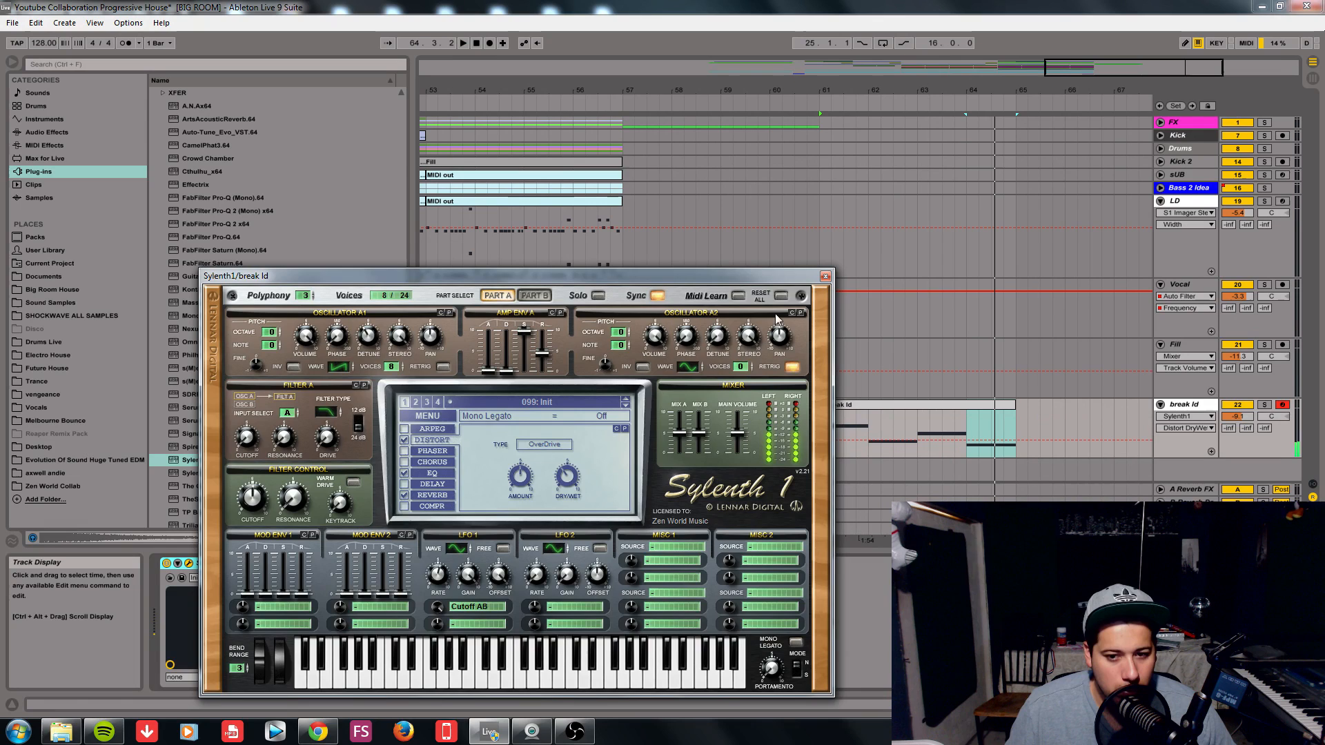
pyautogui.click(825, 276)
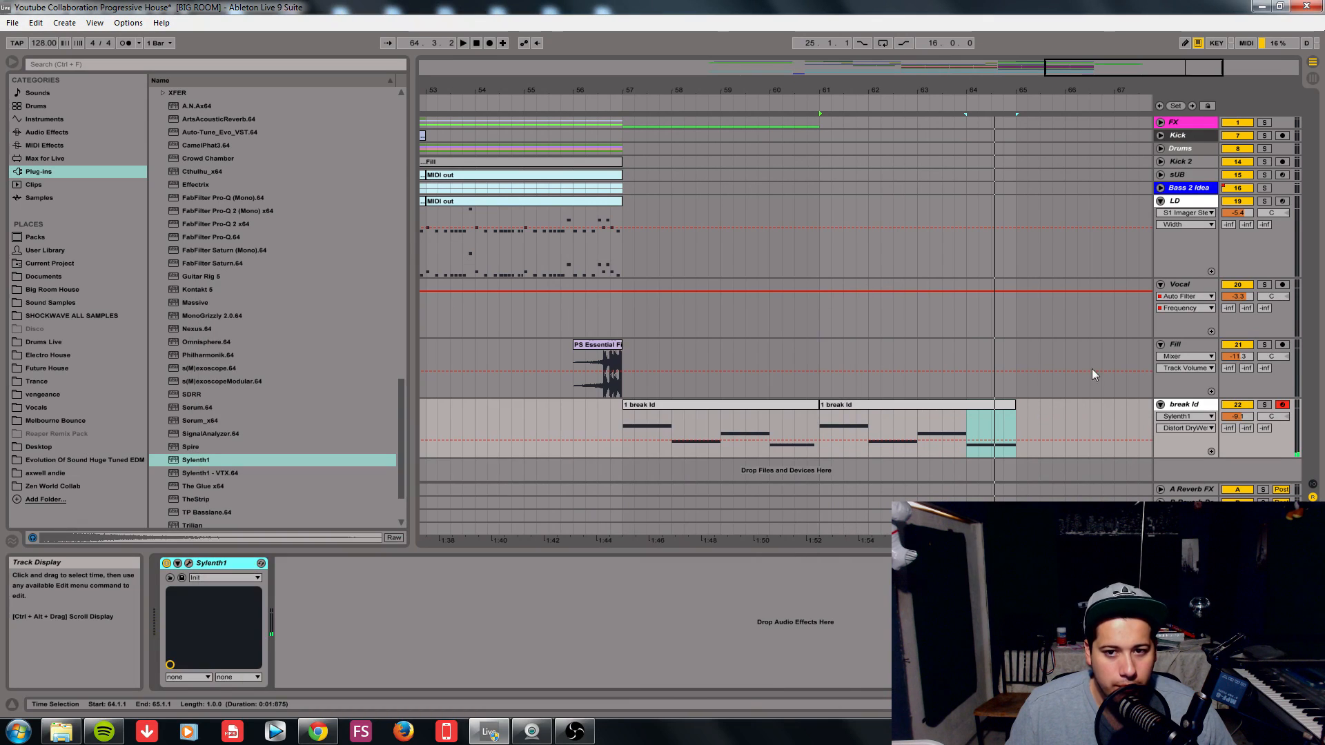
# - Insert a new MIDI track below the break ld track and unfold it
pyautogui.click(1201, 408)
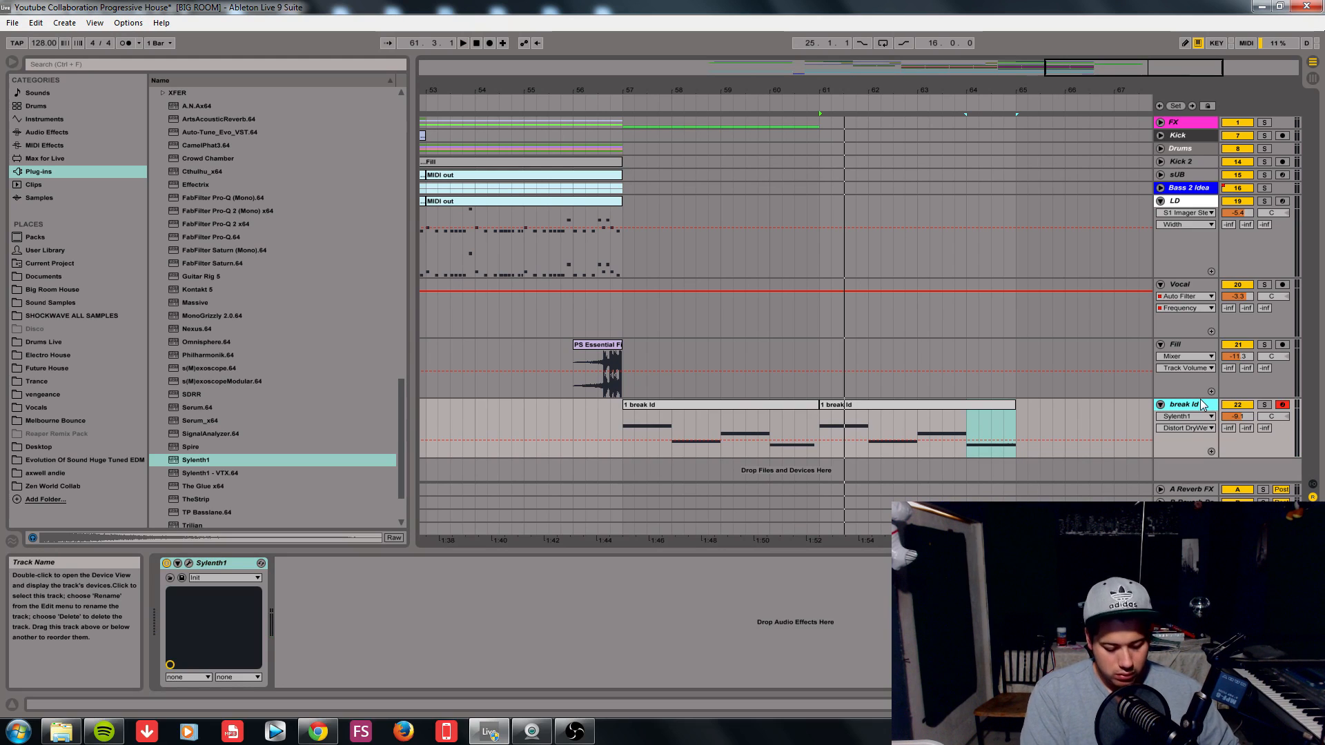
pyautogui.hotkey('ctrl', 'shift', 't')
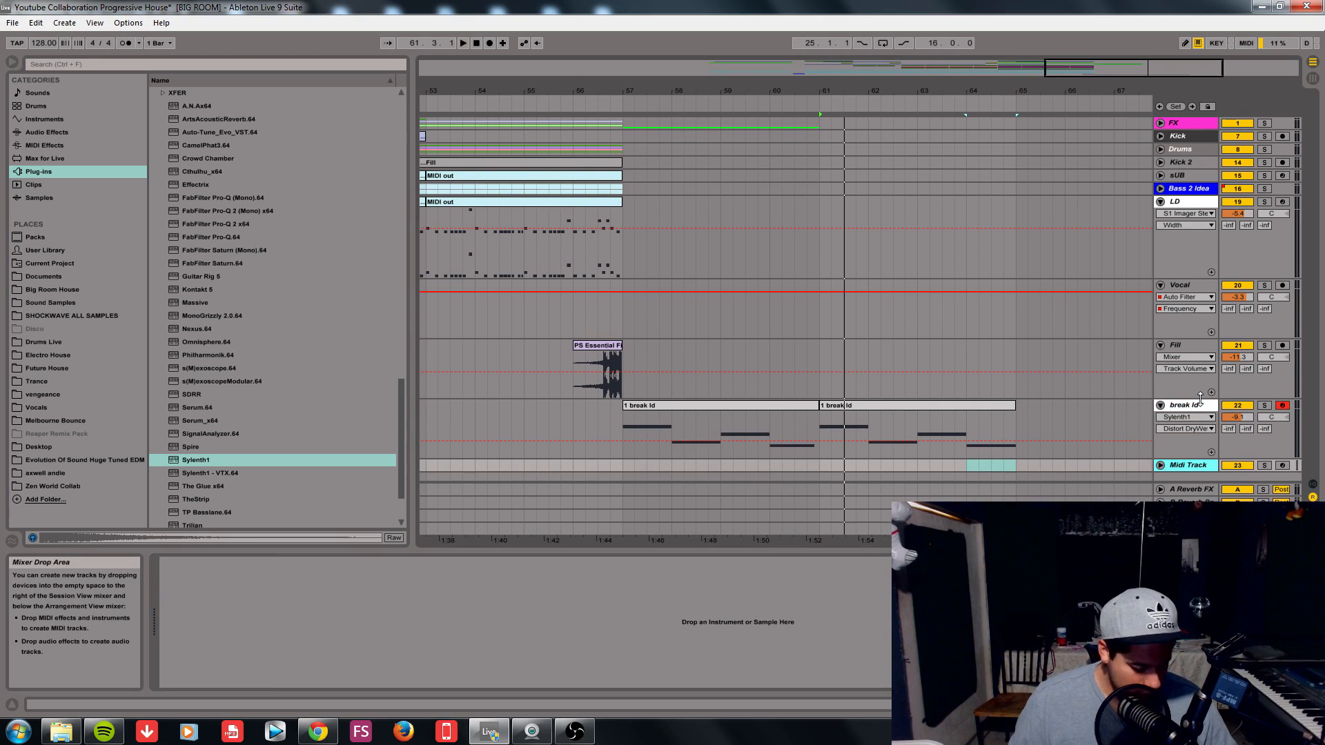
pyautogui.click(1161, 466)
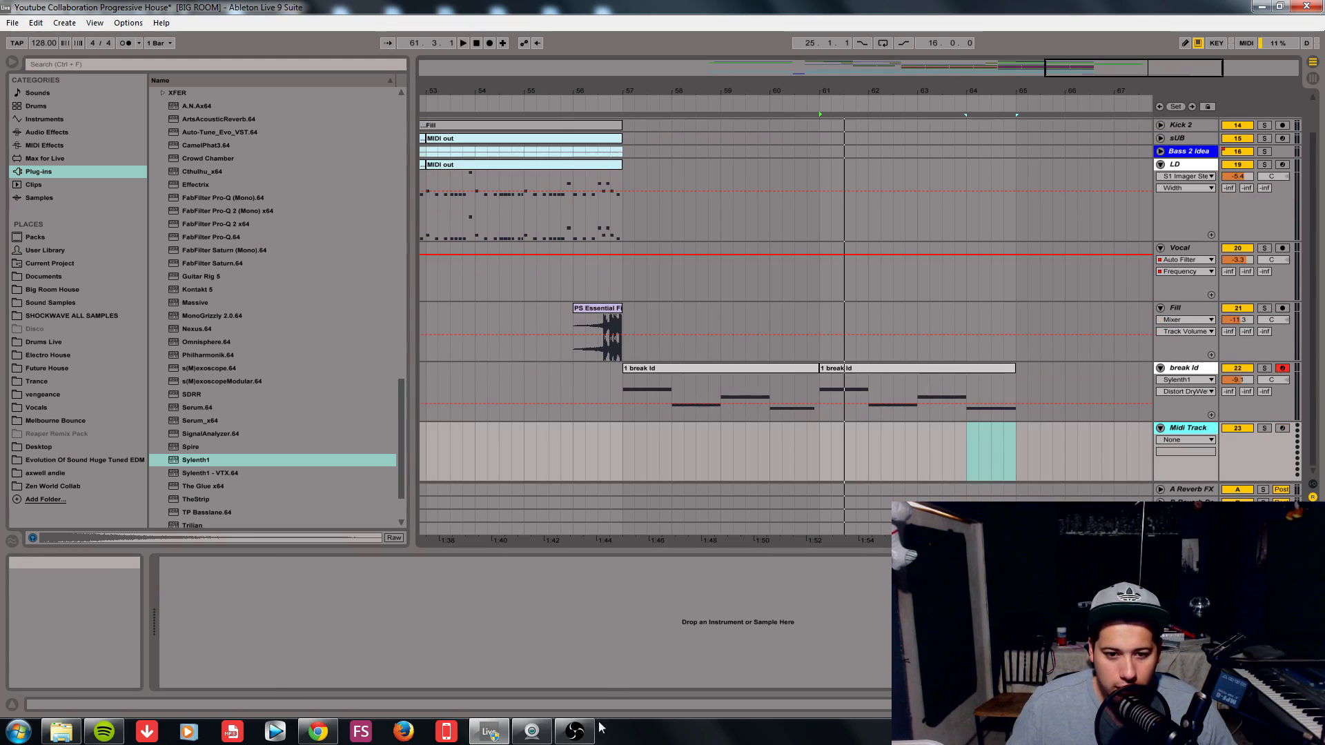
pyautogui.click(576, 731)
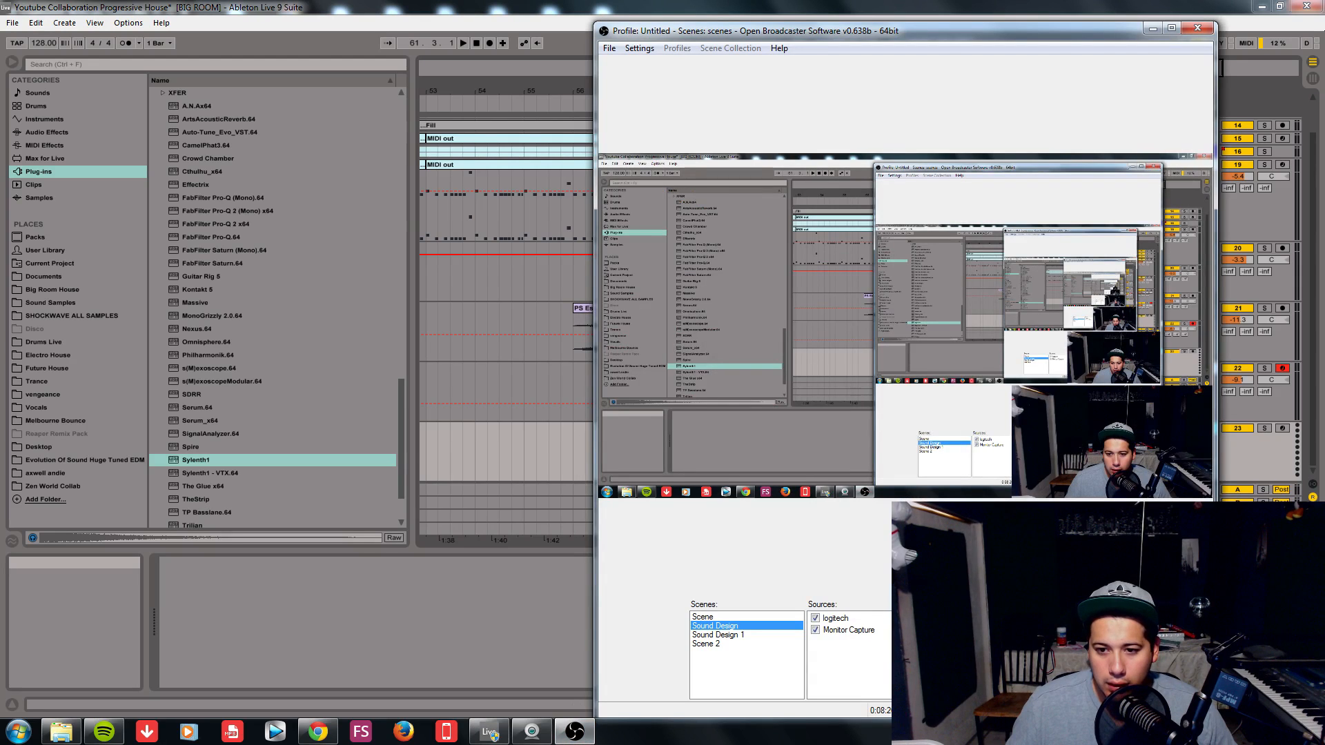
pyautogui.click(498, 649)
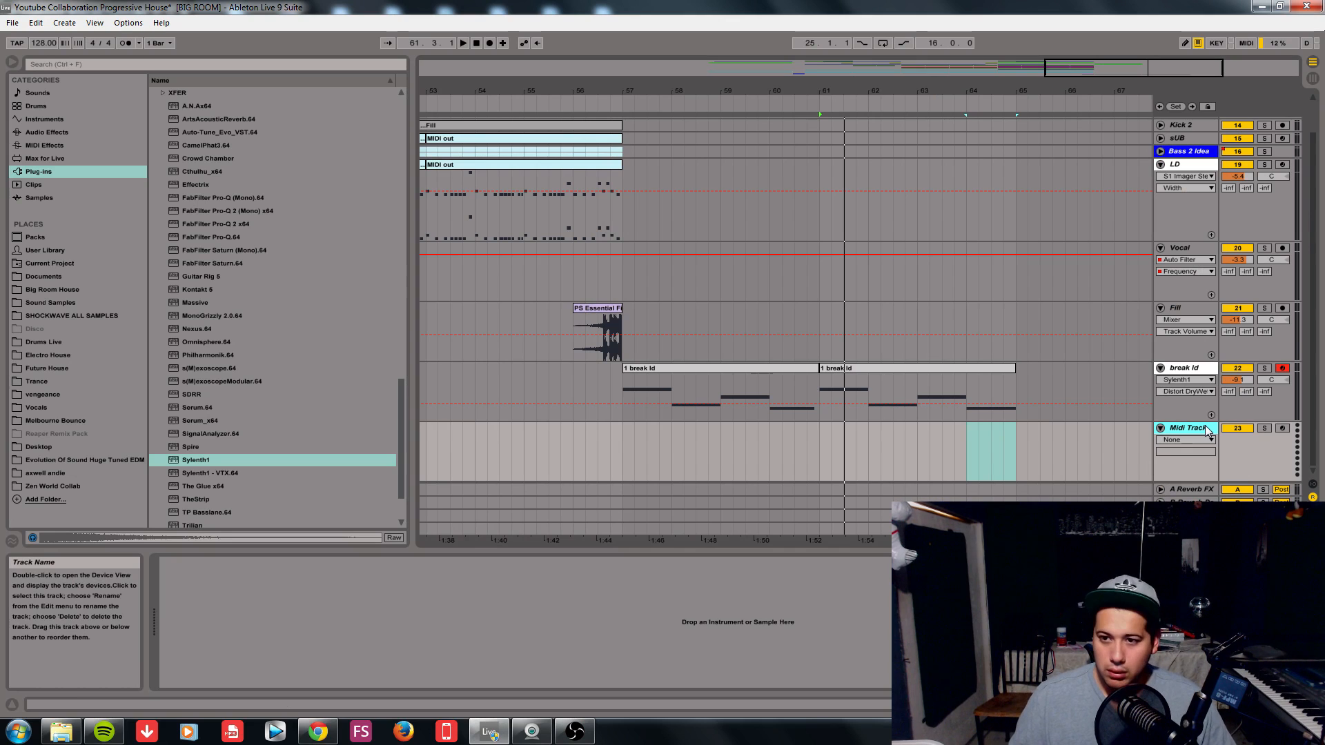
# - Load Sylenth1 on the new MIDI track and open the Sylenth1 Revolution (EVO).fxb bank from the Zen World folder
pyautogui.moveTo(203, 463); pyautogui.dragTo(487, 461)
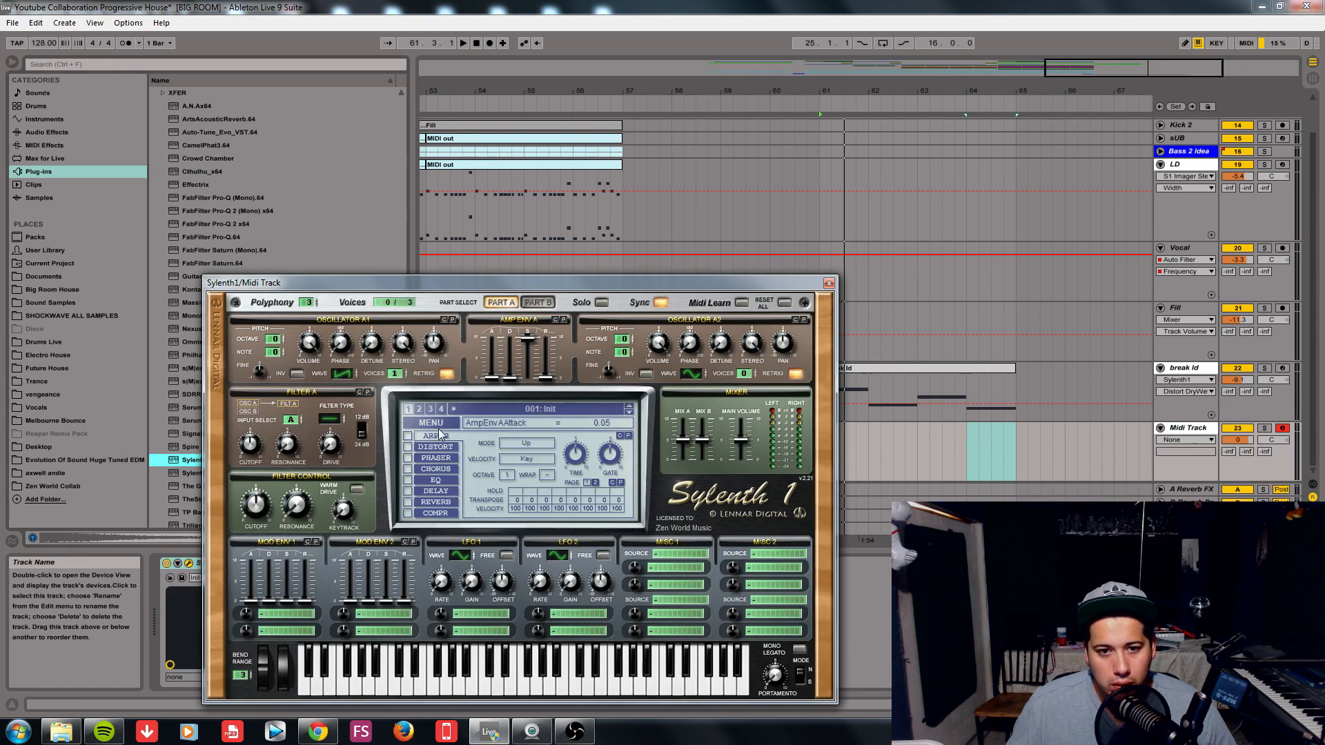
pyautogui.click(430, 423)
pyautogui.click(456, 469)
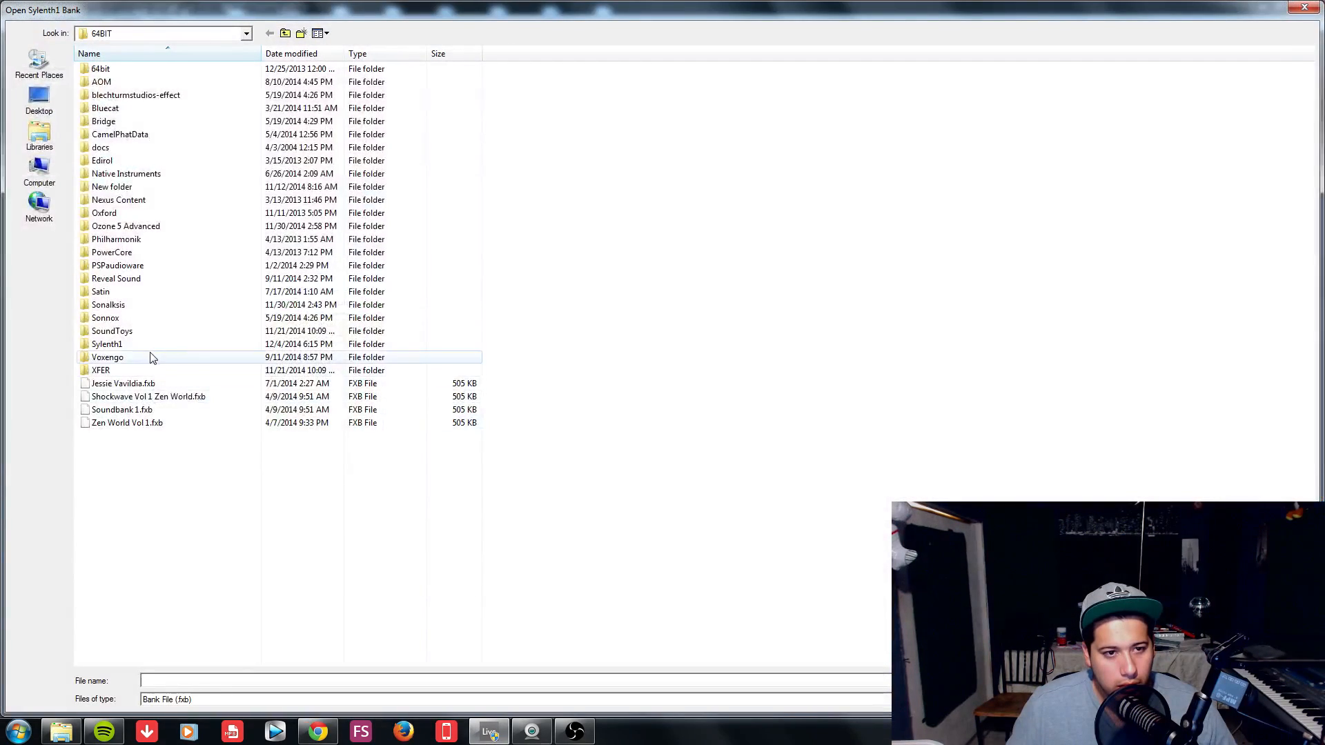
pyautogui.doubleClick(156, 349)
pyautogui.doubleClick(127, 107)
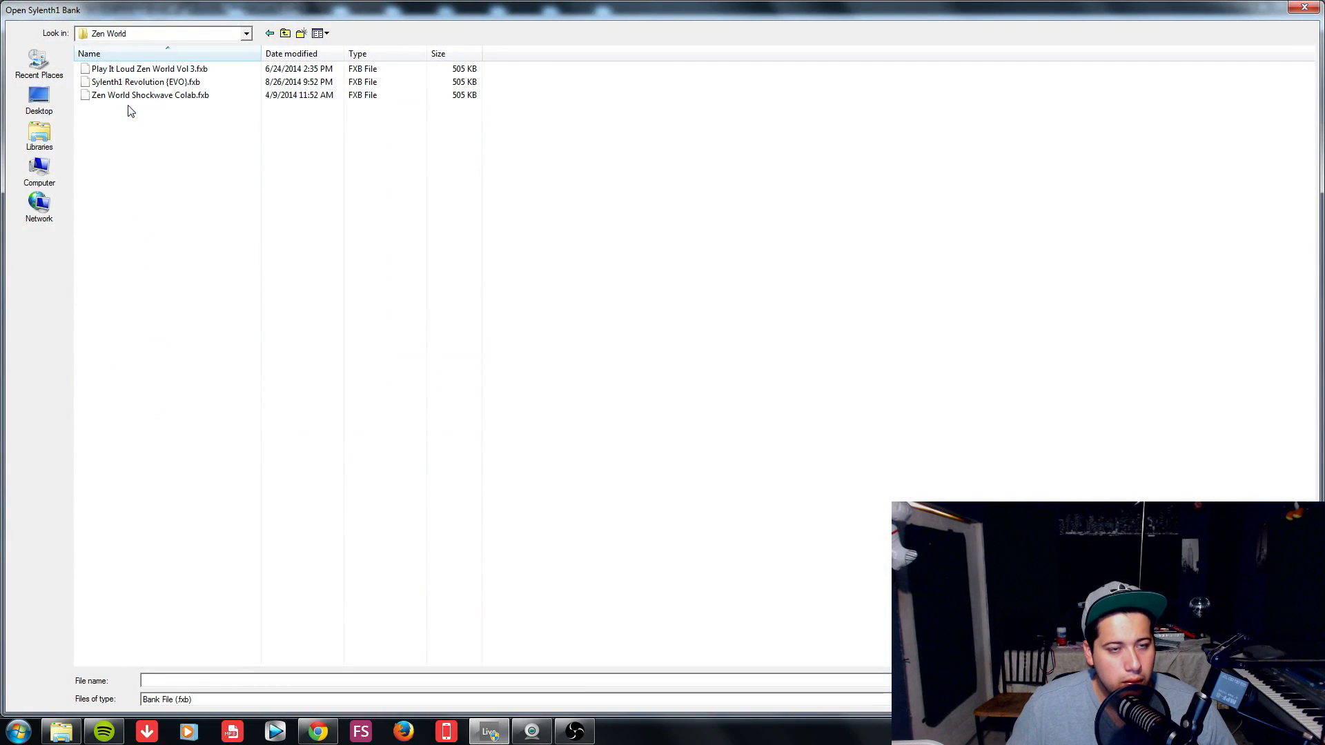
pyautogui.click(178, 97)
pyautogui.doubleClick(199, 84)
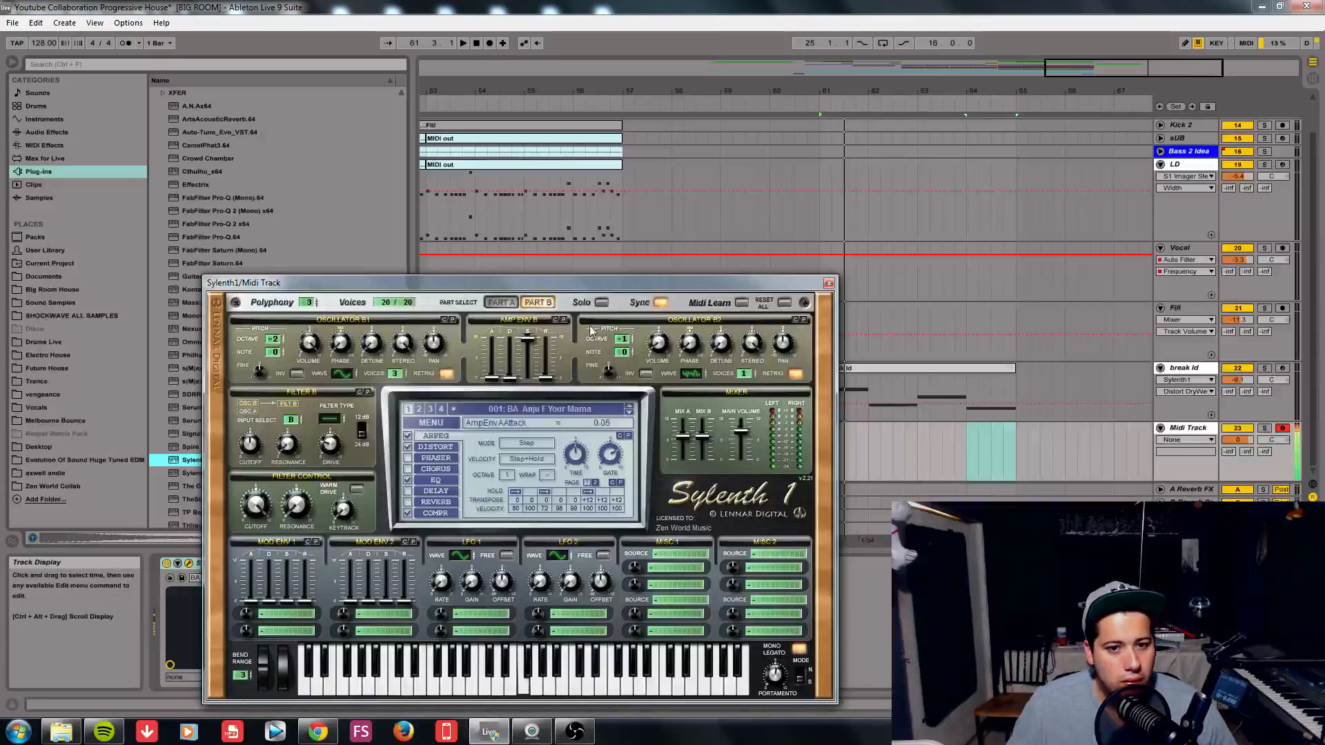
# - Choose the preset 038: LD BAD ASS INTRO in Sylenth1 and close the plug-in window
pyautogui.click(541, 423)
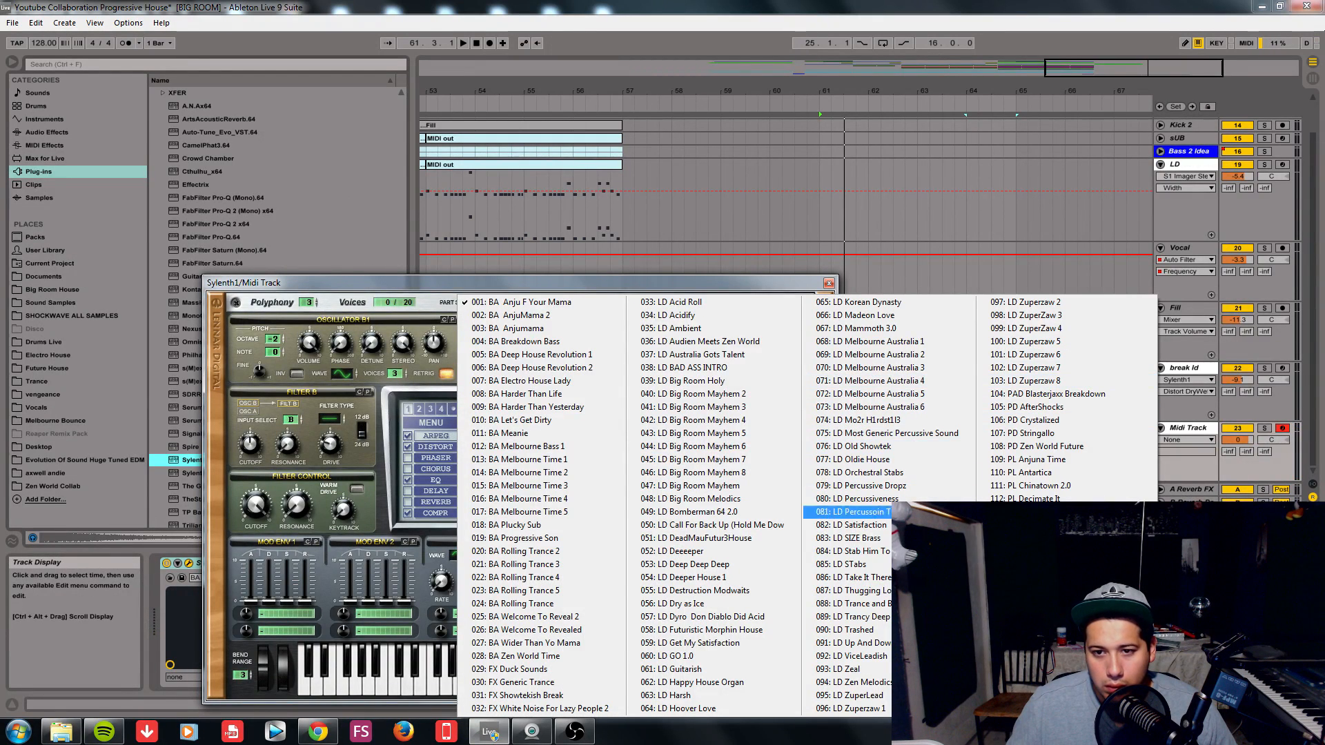
pyautogui.click(723, 370)
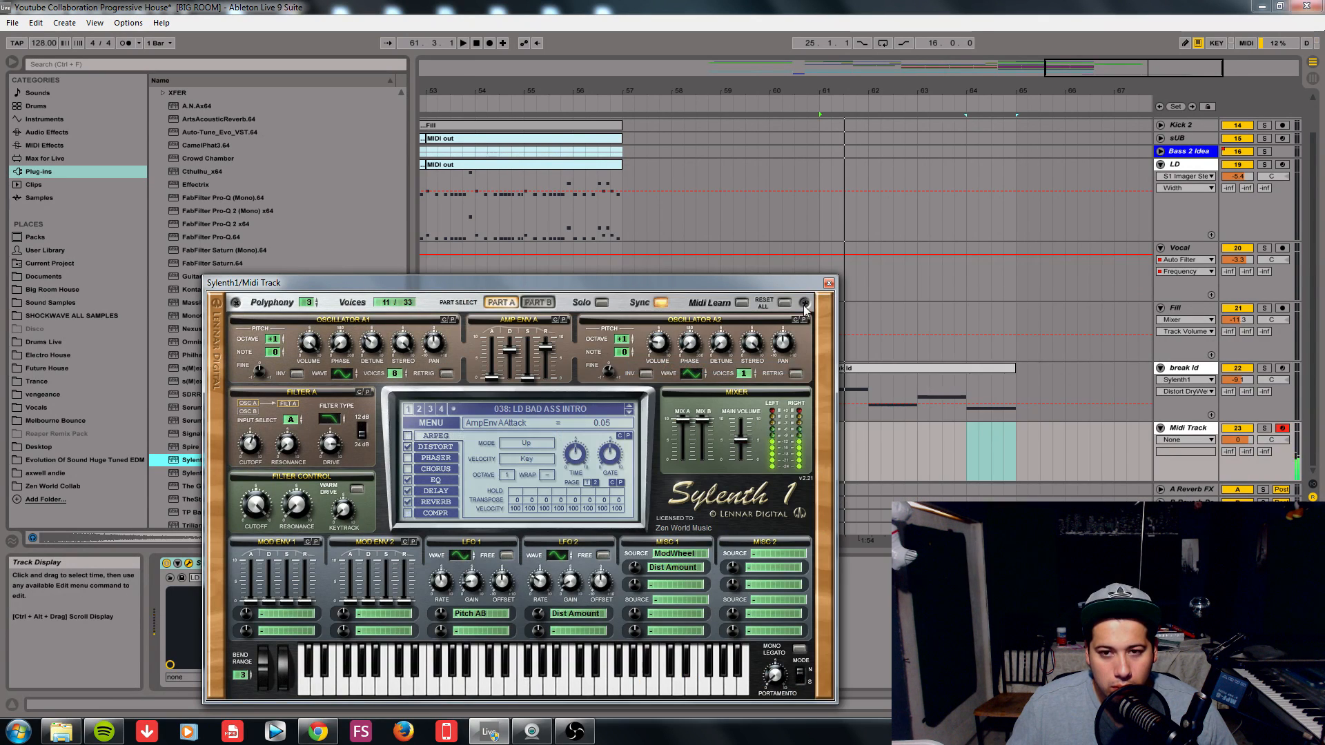
pyautogui.click(828, 284)
# - Play the break and duplicate the last break ld clip twice so the melody runs to bar 73
pyautogui.click(606, 331)
pyautogui.press('space')
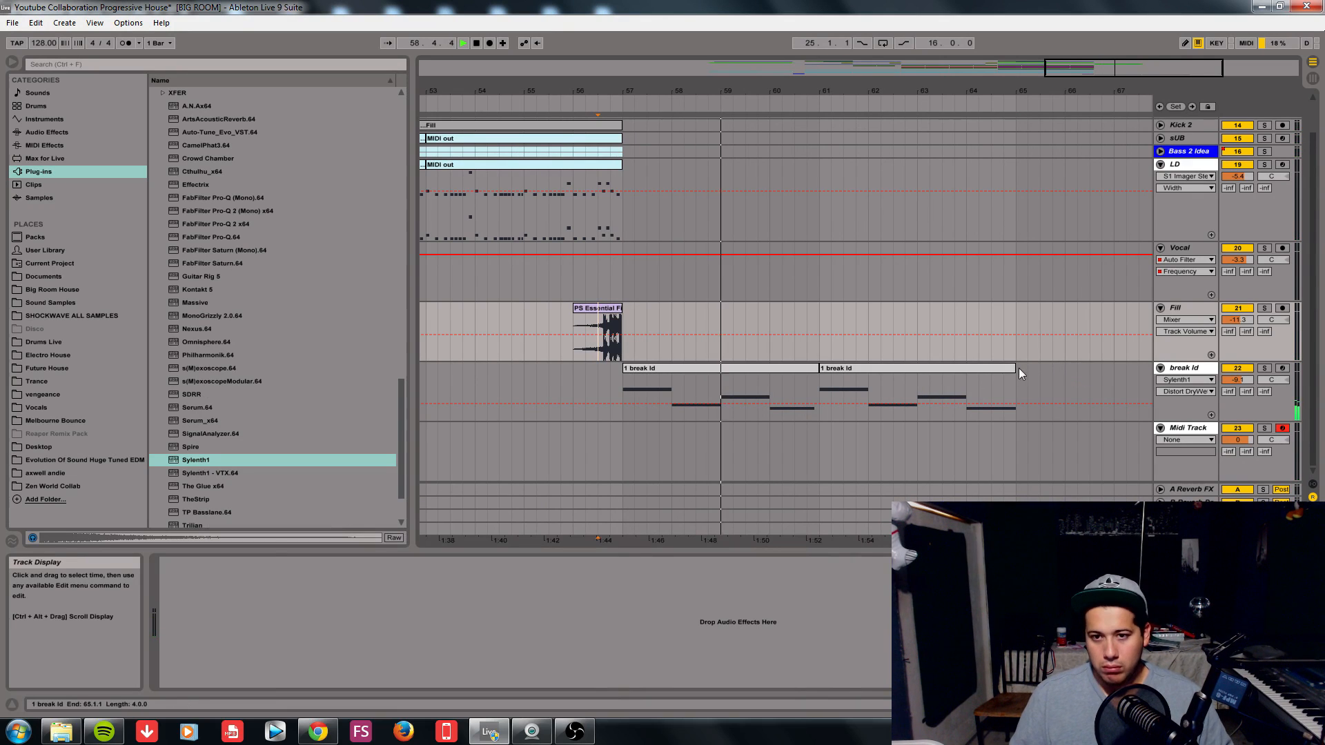
pyautogui.click(973, 367)
pyautogui.hotkey('ctrl', 'd')
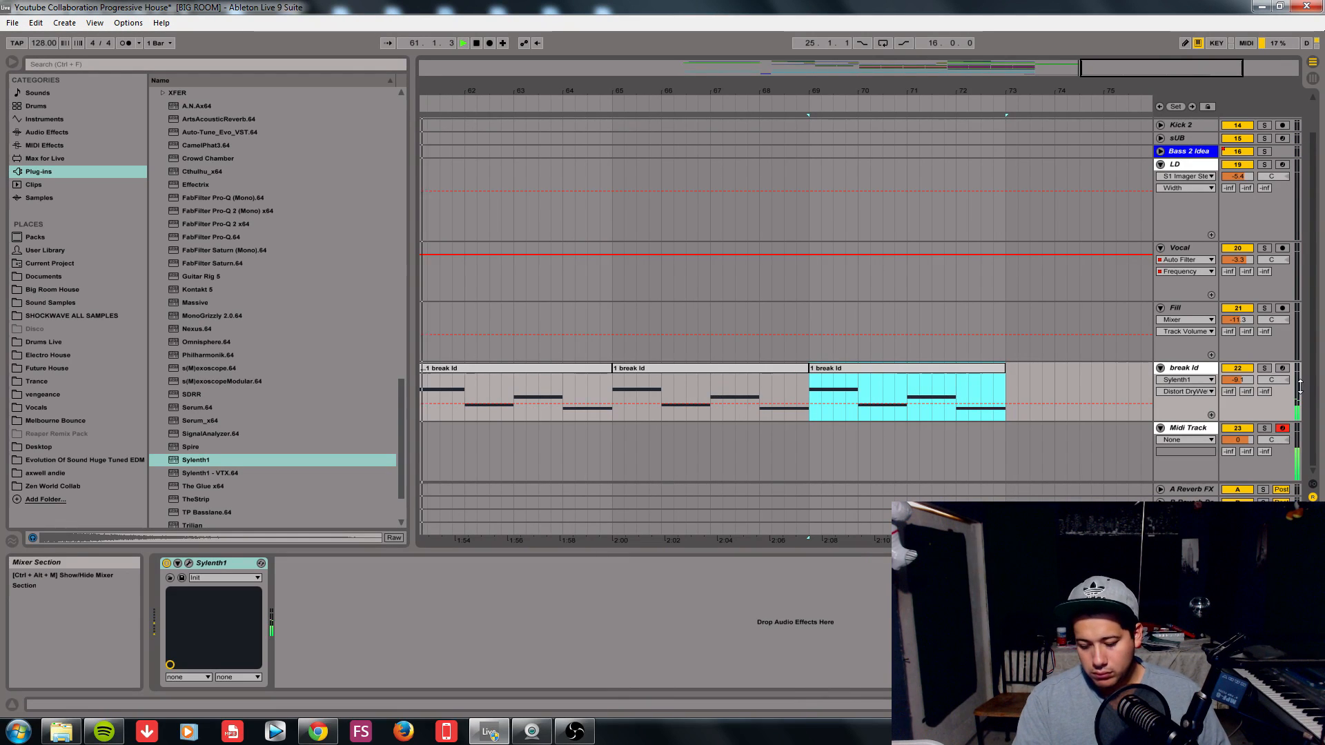
pyautogui.press('space')
# - Delete the iZotope Ozone 5 device from the Master track and return to the arrangement
pyautogui.press('Tab')
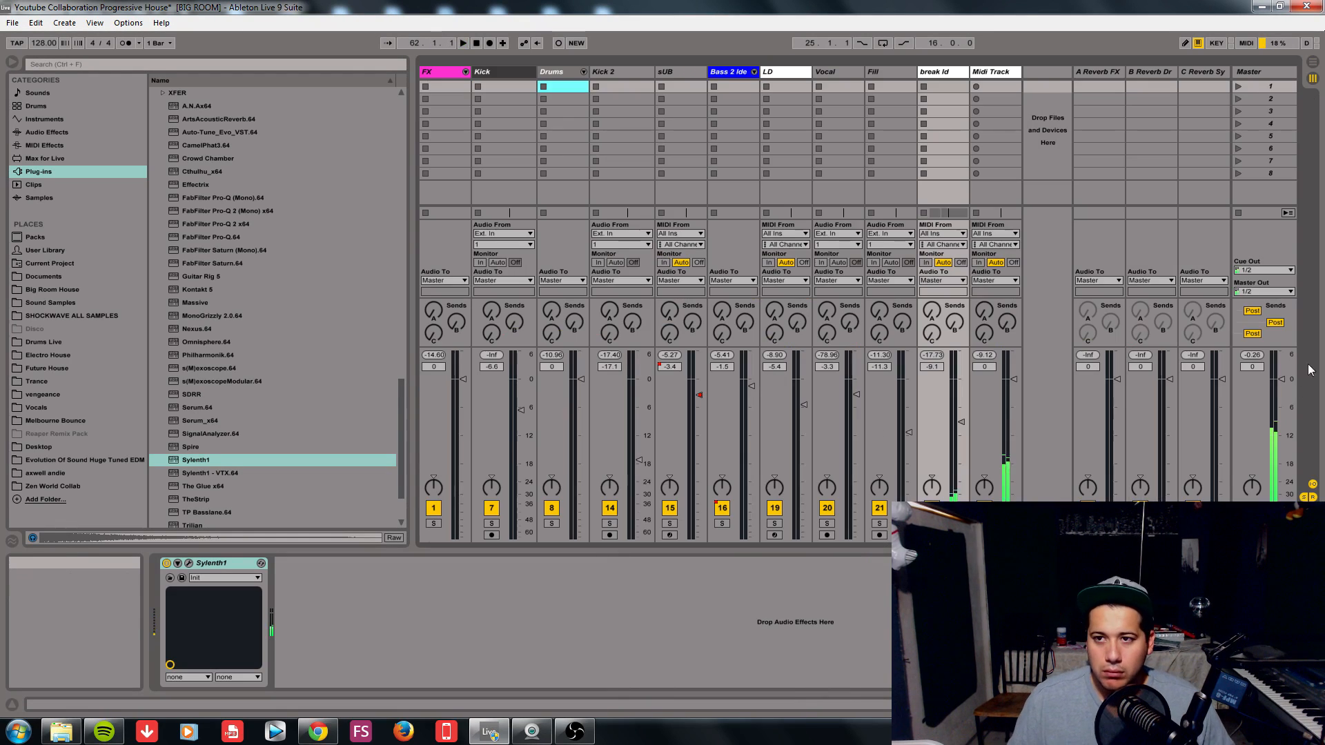
pyautogui.click(1251, 69)
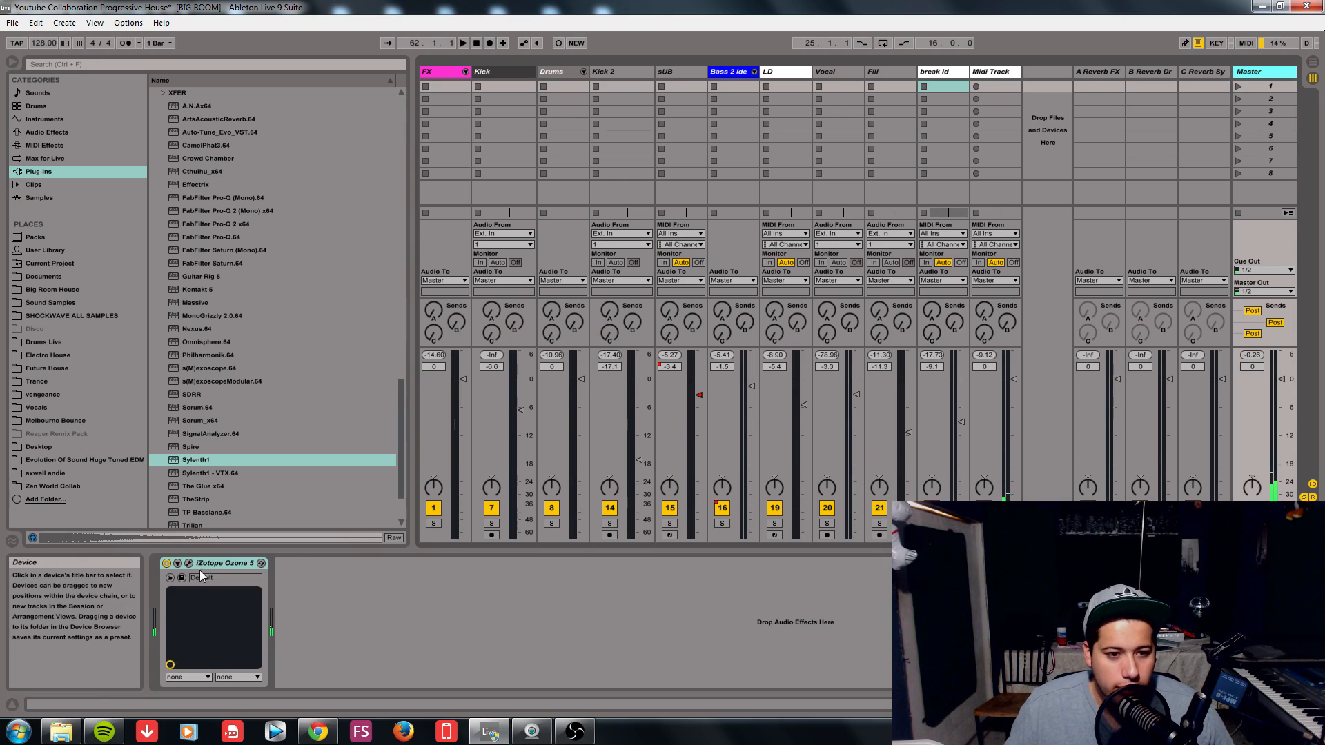
pyautogui.click(178, 564)
pyautogui.click(167, 563)
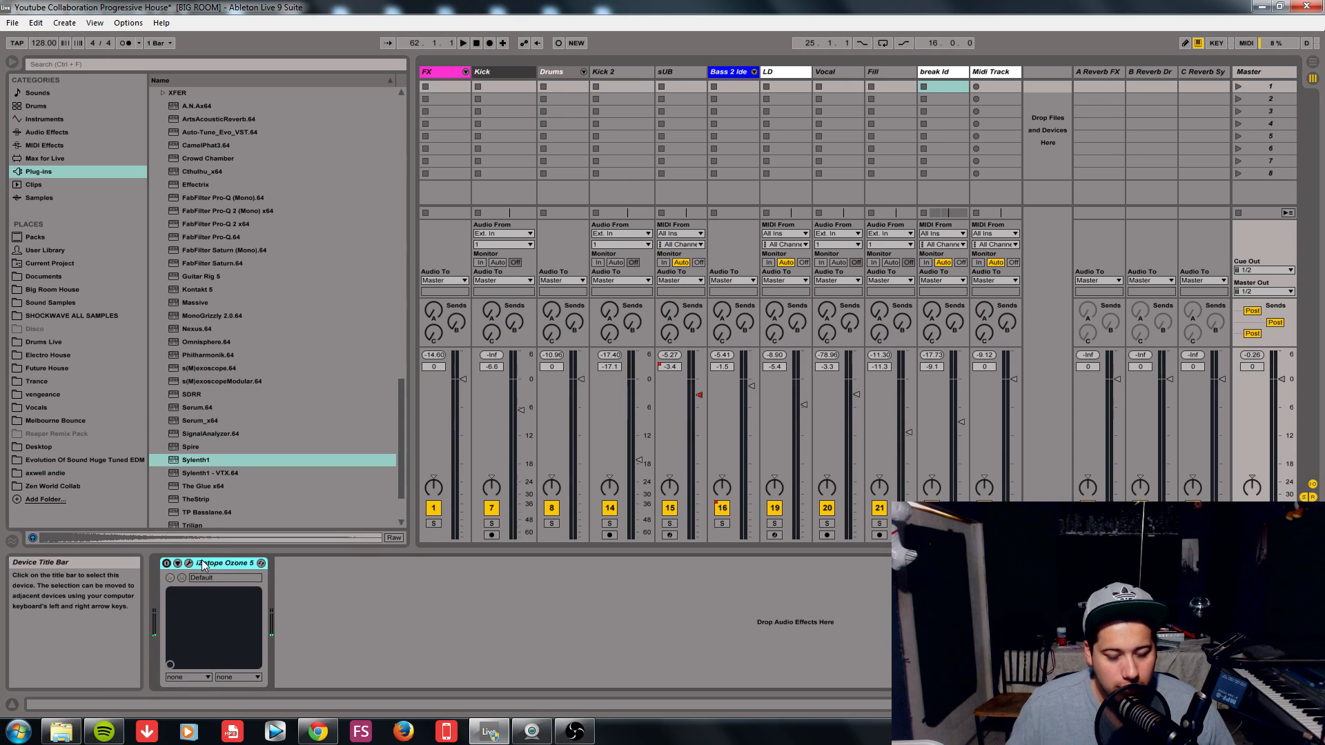
pyautogui.press('Delete')
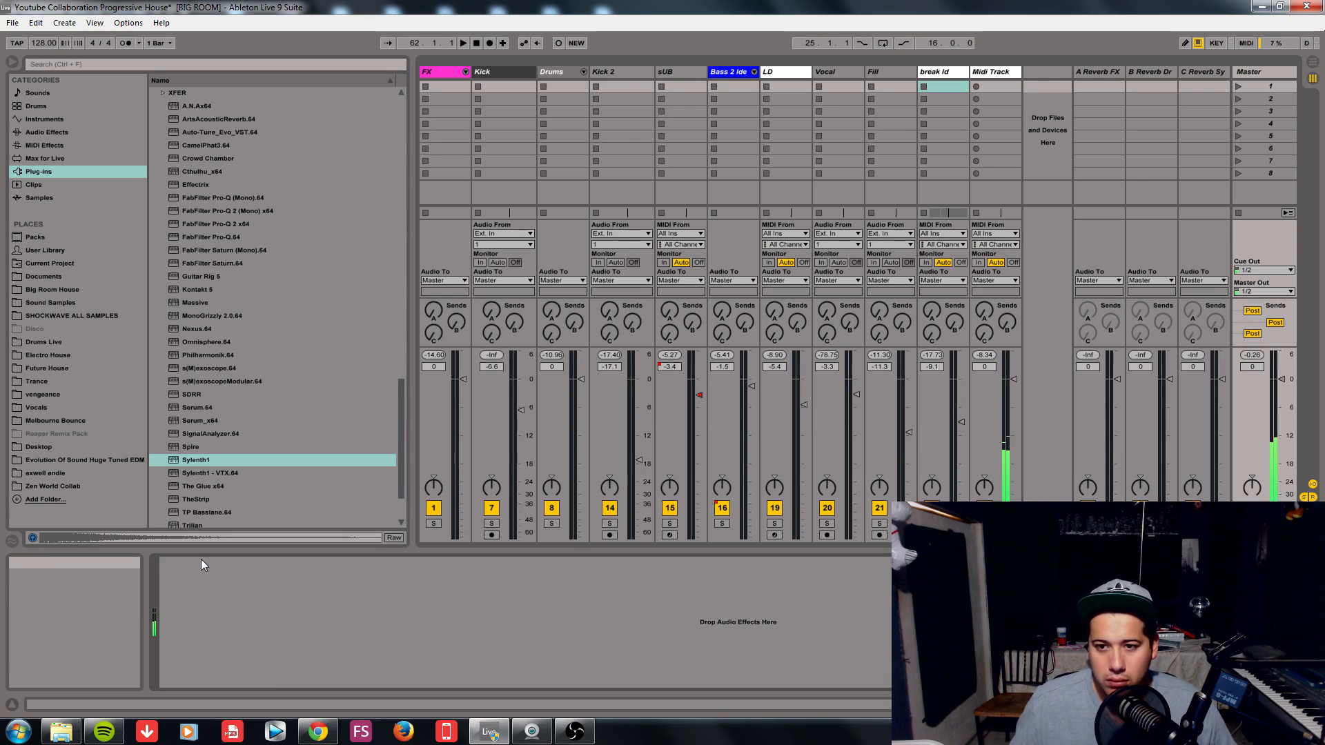
pyautogui.press('space')
pyautogui.press('Tab')
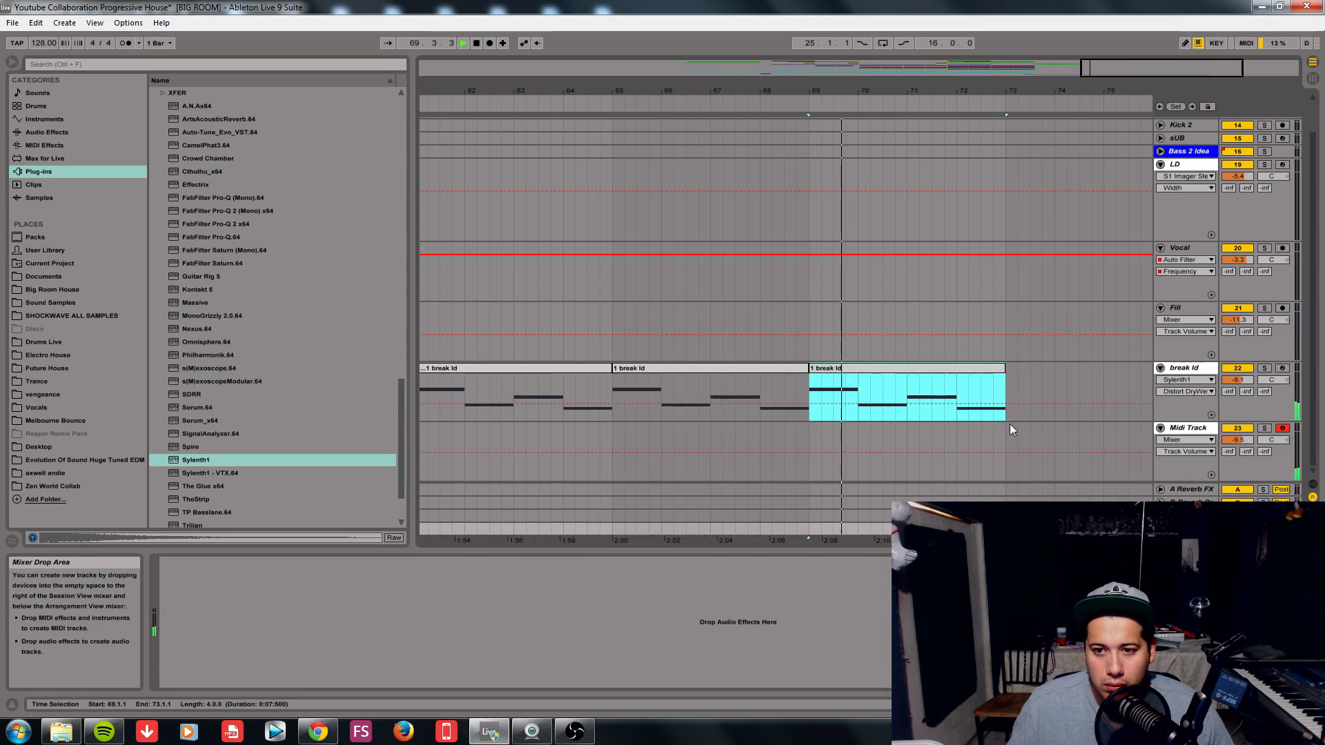
# - Listen to the break from bar 65 and to the transition leading into it from bar 54
pyautogui.press('space')
pyautogui.click(612, 398)
pyautogui.press('space')
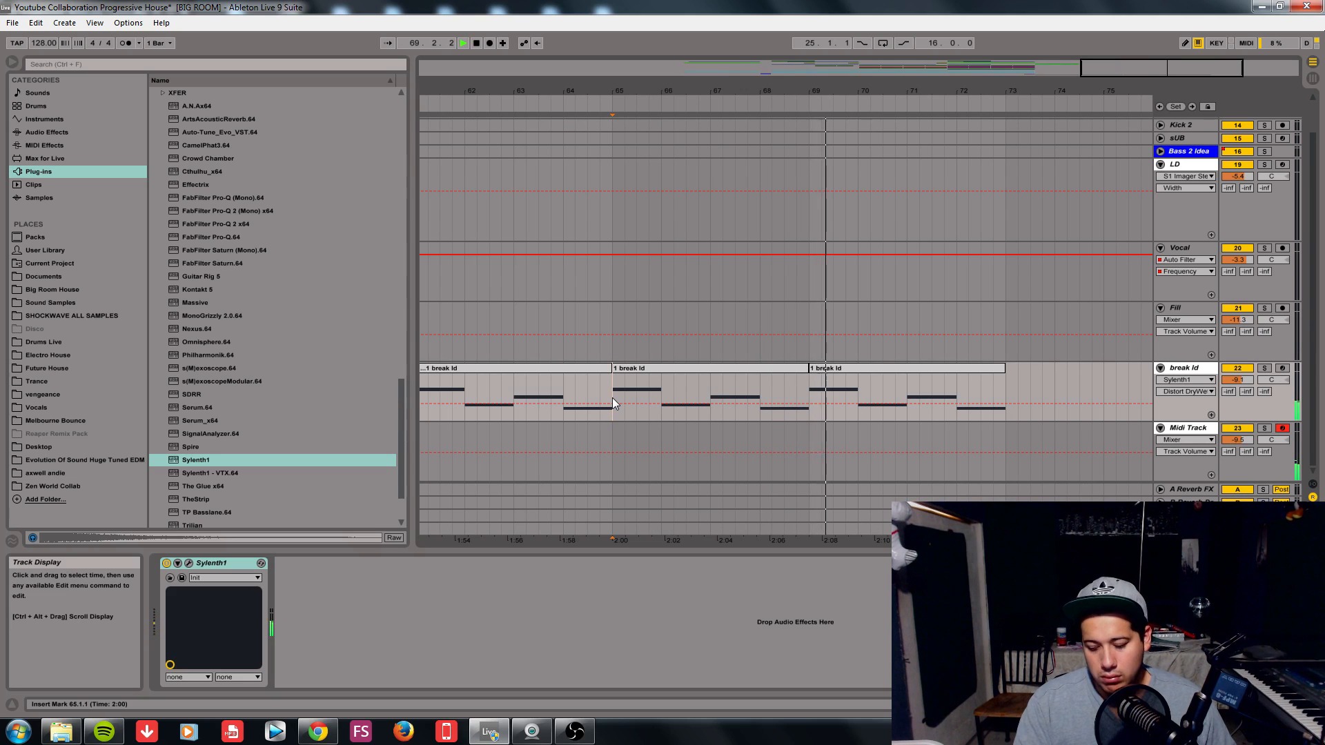
pyautogui.press('space')
pyautogui.press('space')
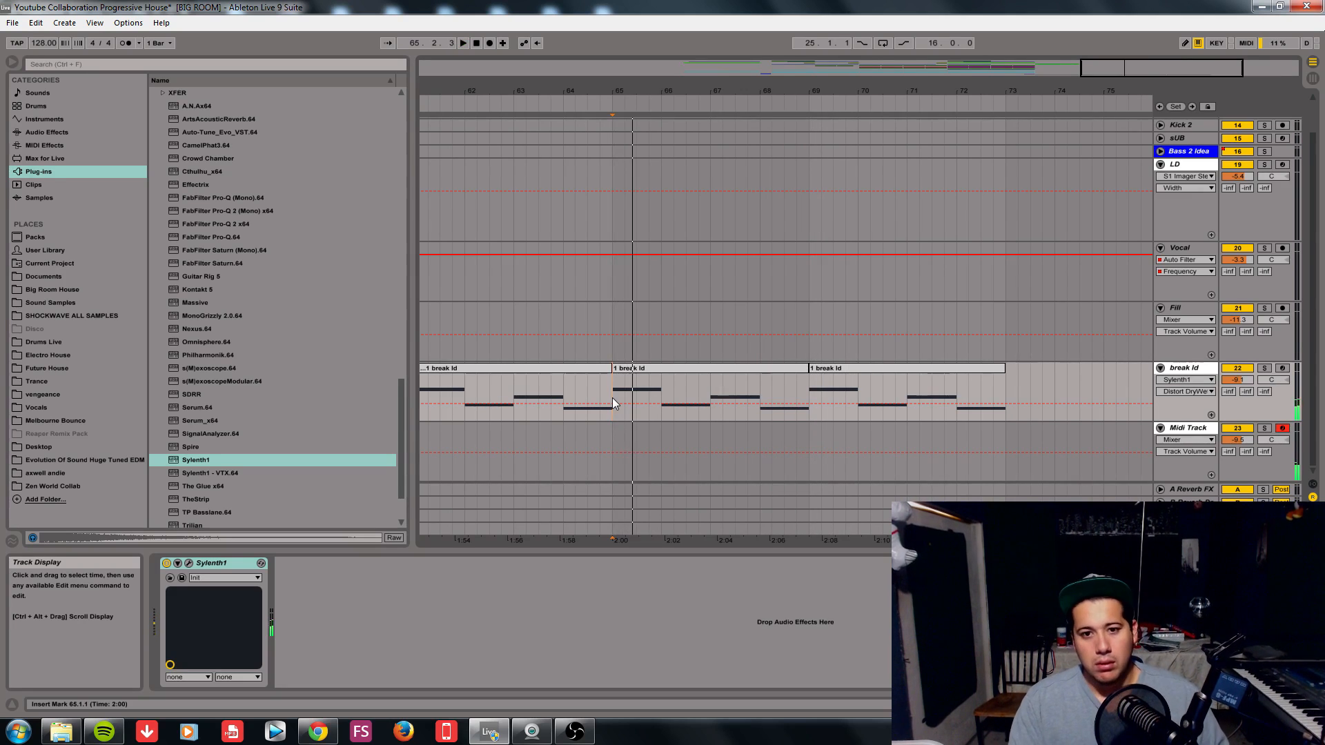
pyautogui.moveTo(1183, 68); pyautogui.dragTo(1169, 31)
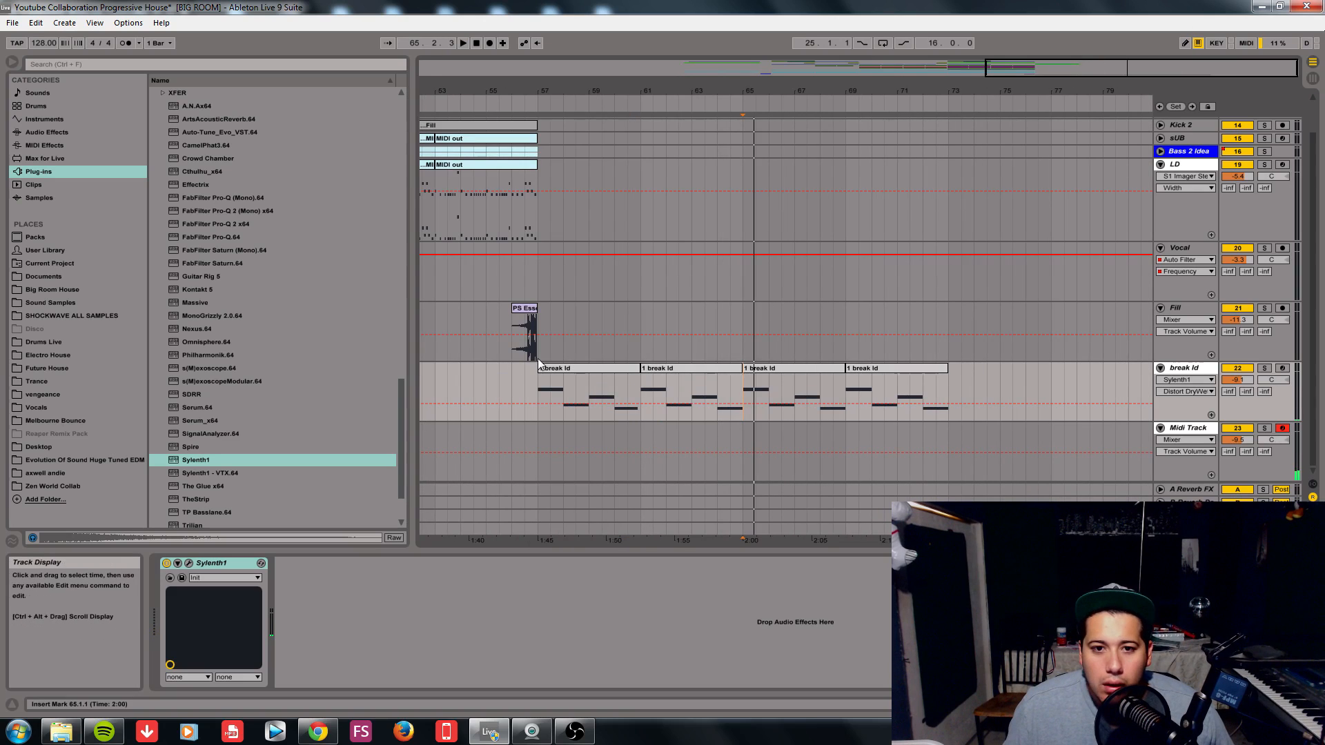
pyautogui.click(474, 234)
pyautogui.press('space')
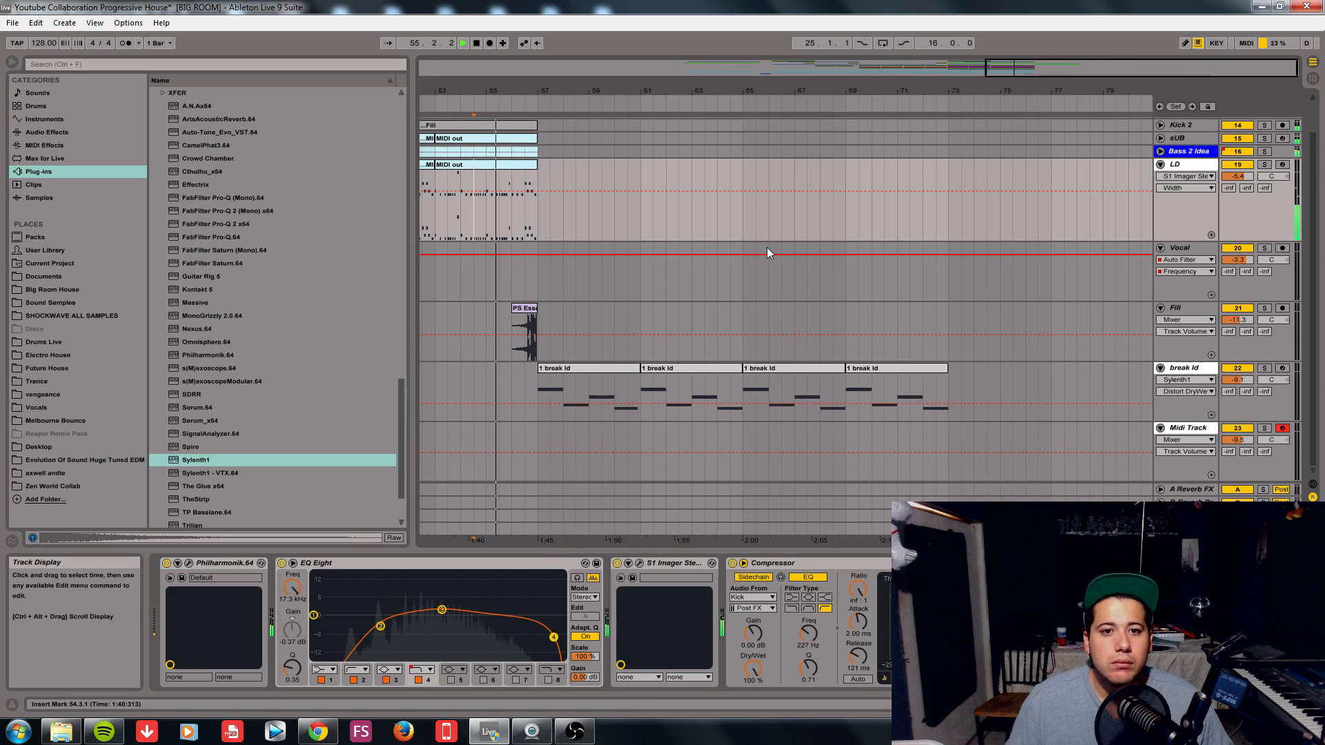
# - Add an Auto Filter after Sylenth1 on the break ld track
pyautogui.click(579, 367)
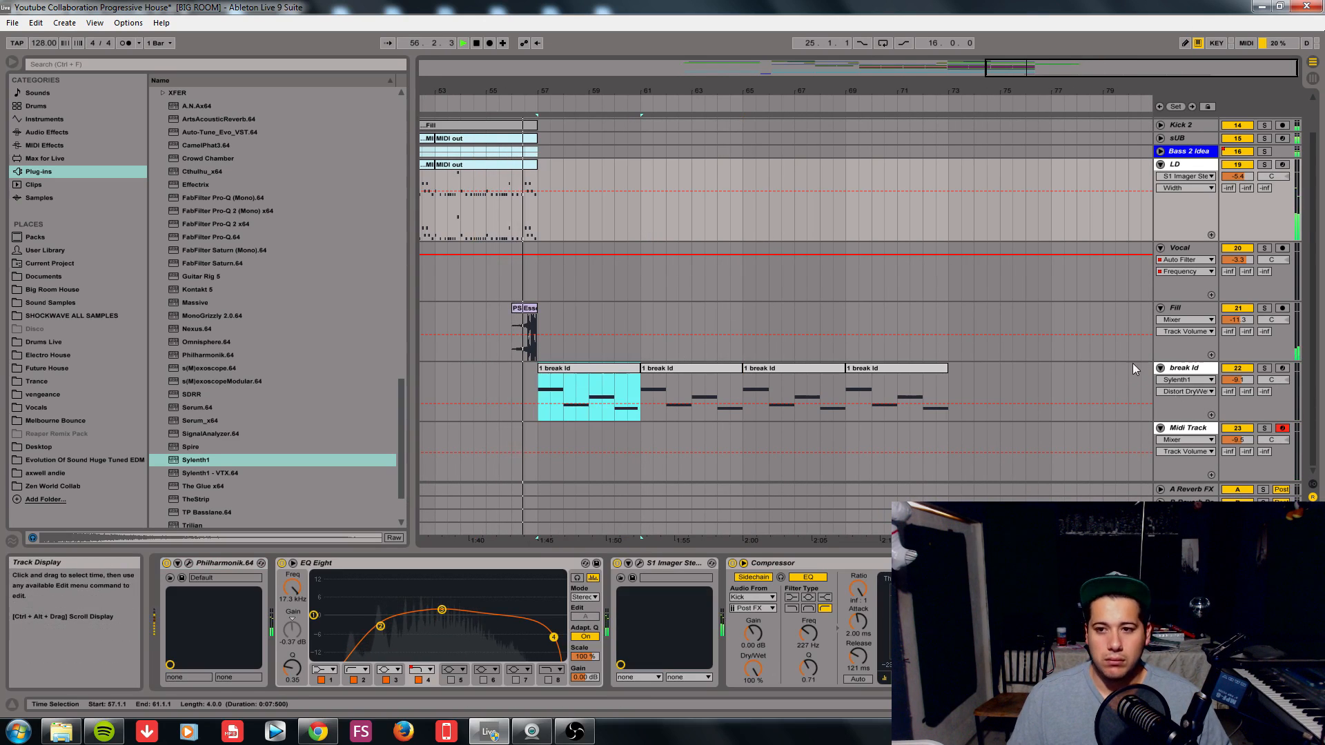
pyautogui.click(38, 132)
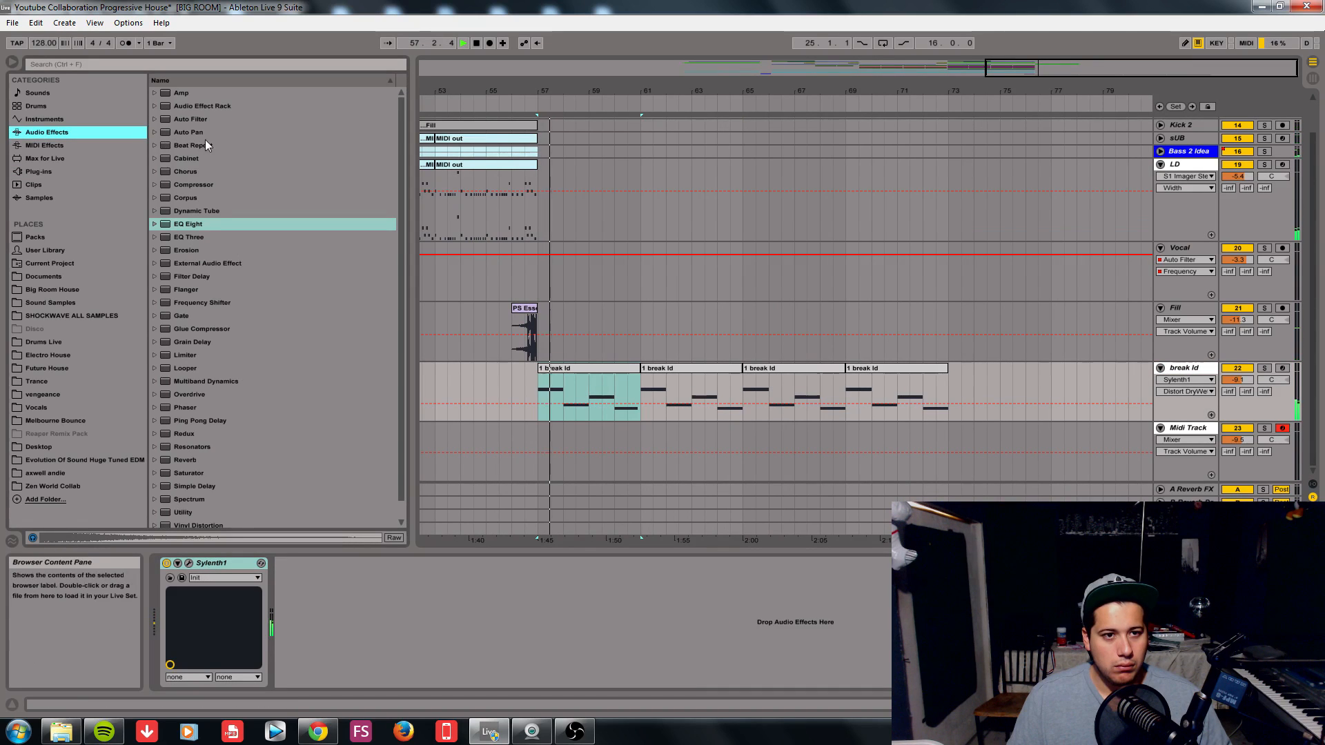
pyautogui.moveTo(203, 120); pyautogui.dragTo(312, 607)
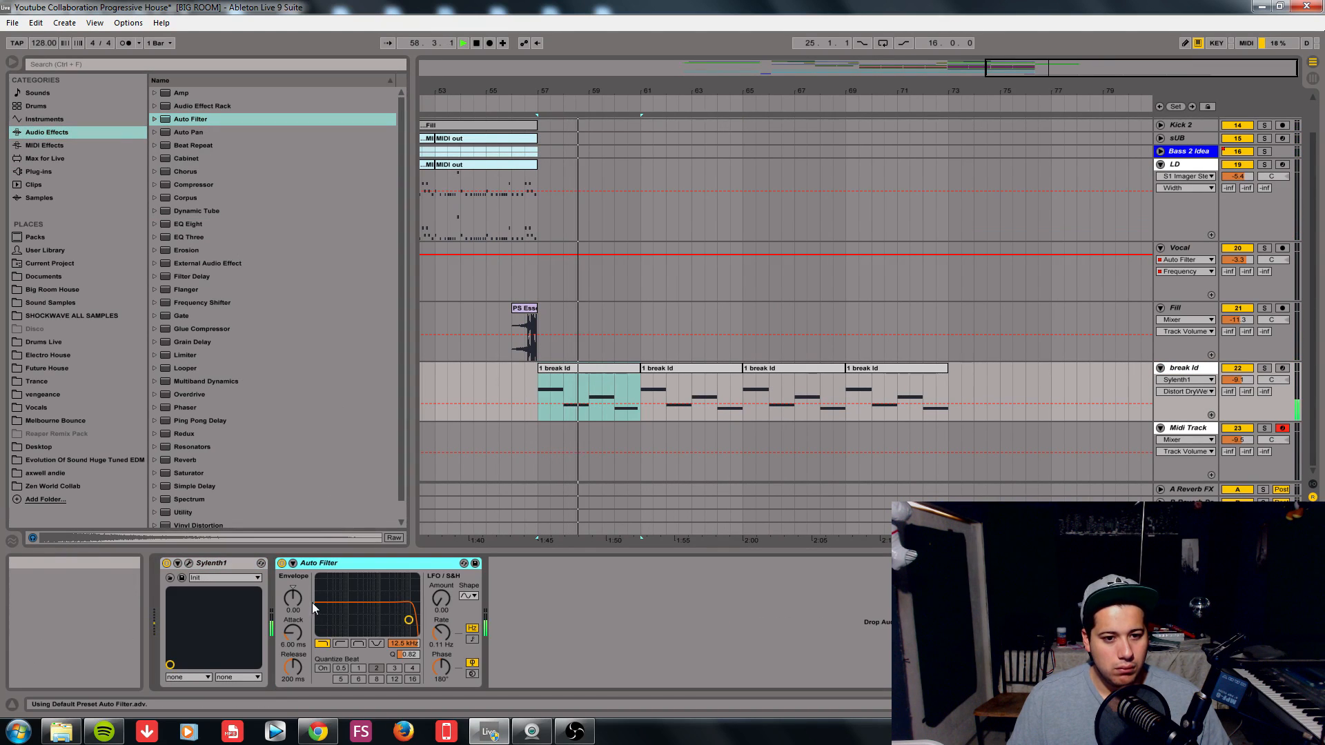
# - Lower the Auto Filter's cutoff to 45.9 Hz with Q at 0.20 and automate its frequency to rise from bar 57 to bar 65
pyautogui.moveTo(409, 652)
pyautogui.mouseDown()
pyautogui.moveTo(409, 717)
pyautogui.moveTo(416, 641)
pyautogui.mouseUp()
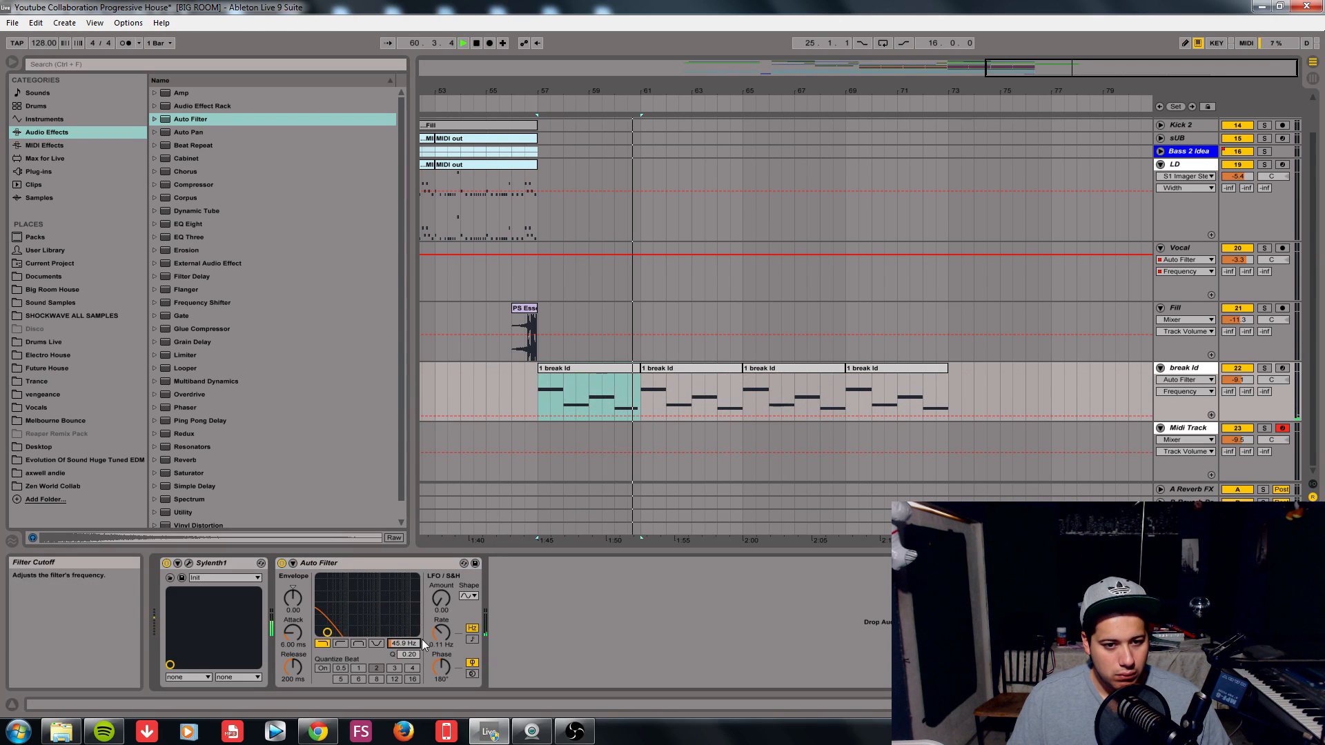
pyautogui.click(535, 416)
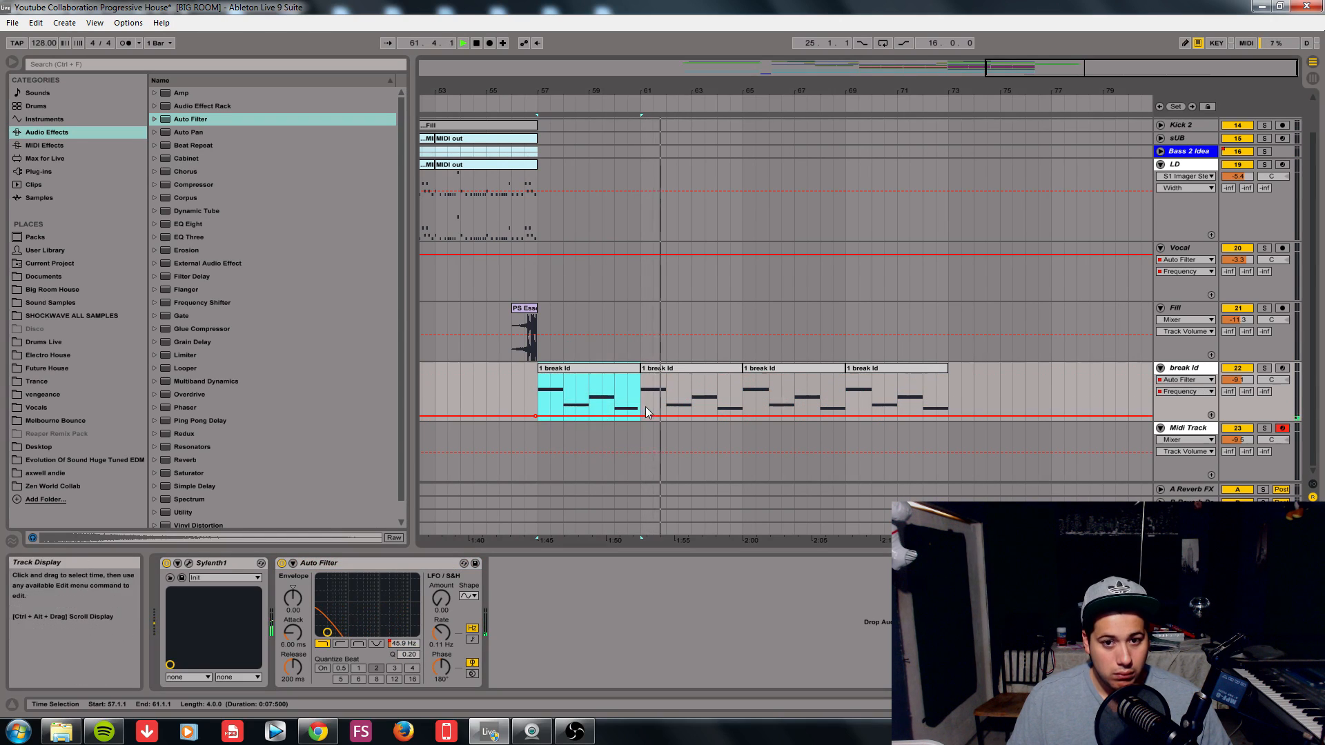
pyautogui.moveTo(677, 417); pyautogui.dragTo(743, 378)
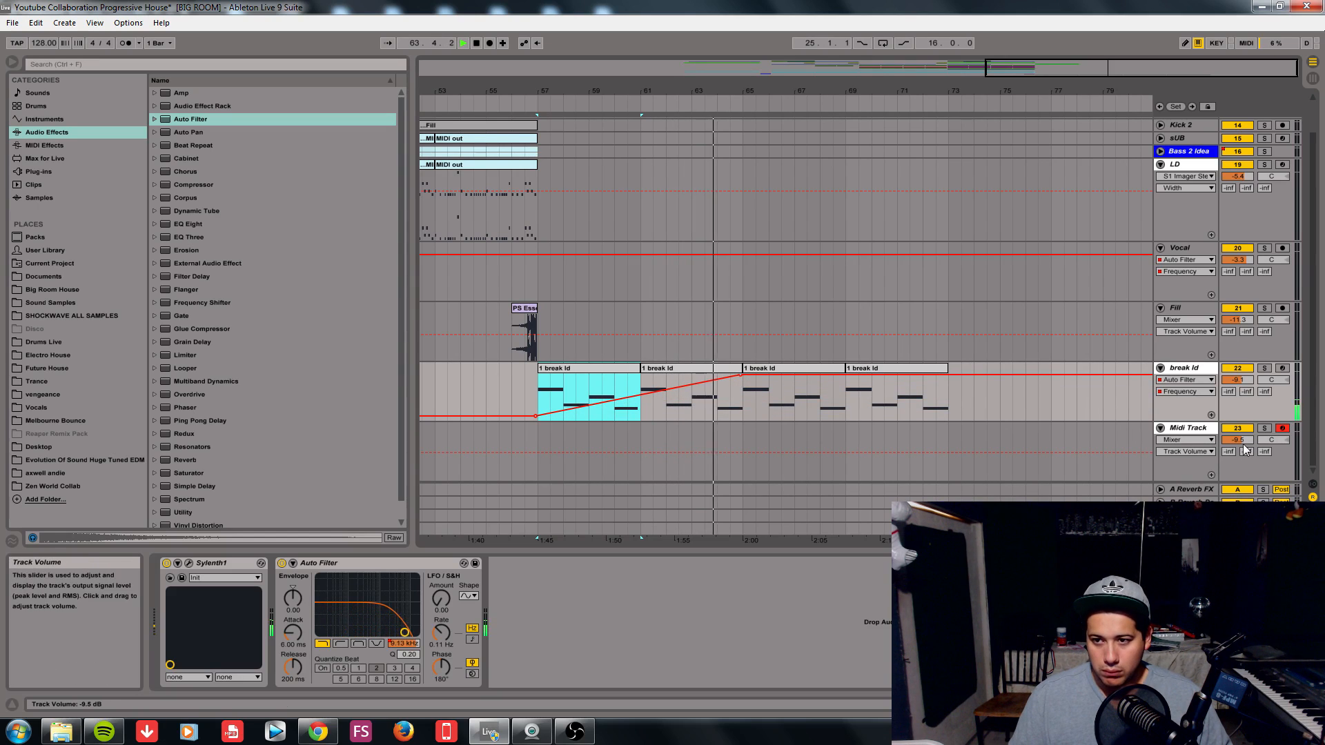
# - Lower the Midi Track volume to -12.8 dB and record a MIDI melody on it from bar 65
pyautogui.moveTo(1239, 440); pyautogui.dragTo(1246, 446)
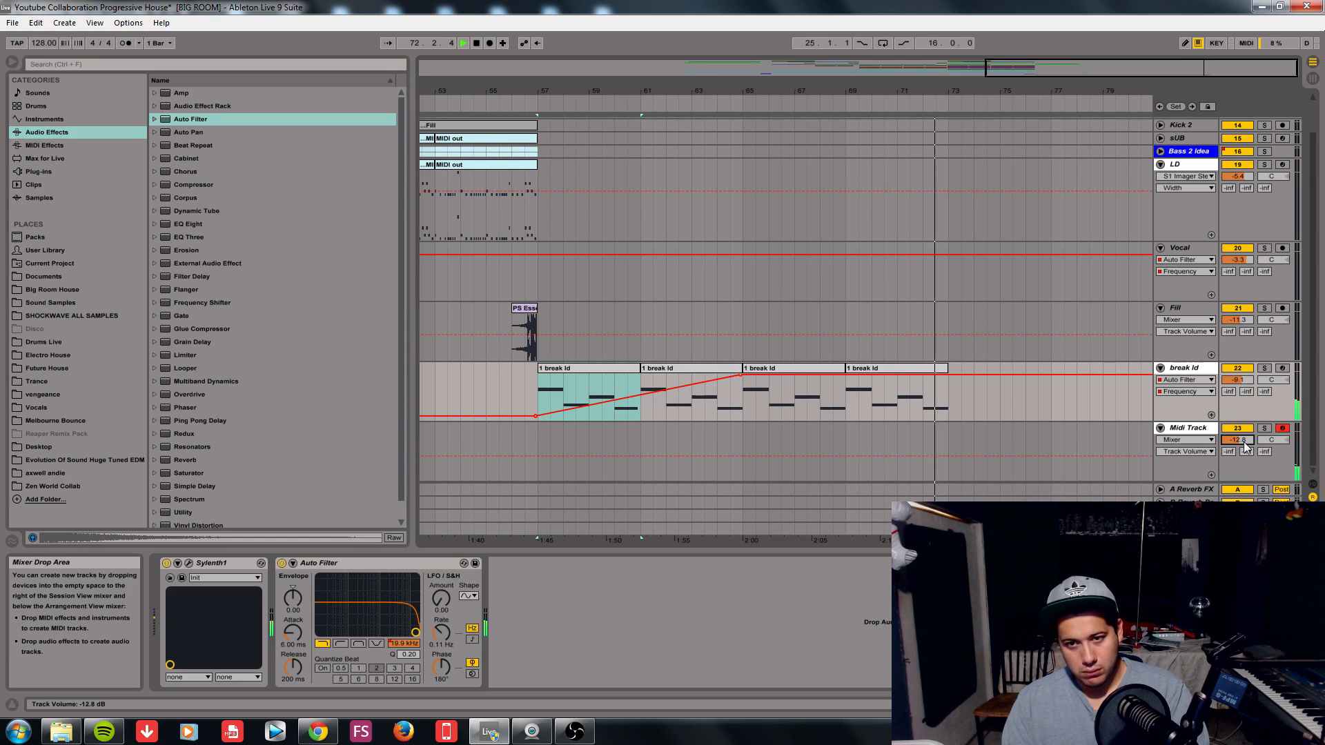
pyautogui.moveTo(744, 442); pyautogui.dragTo(939, 442)
pyautogui.click(744, 442)
pyautogui.click(489, 43)
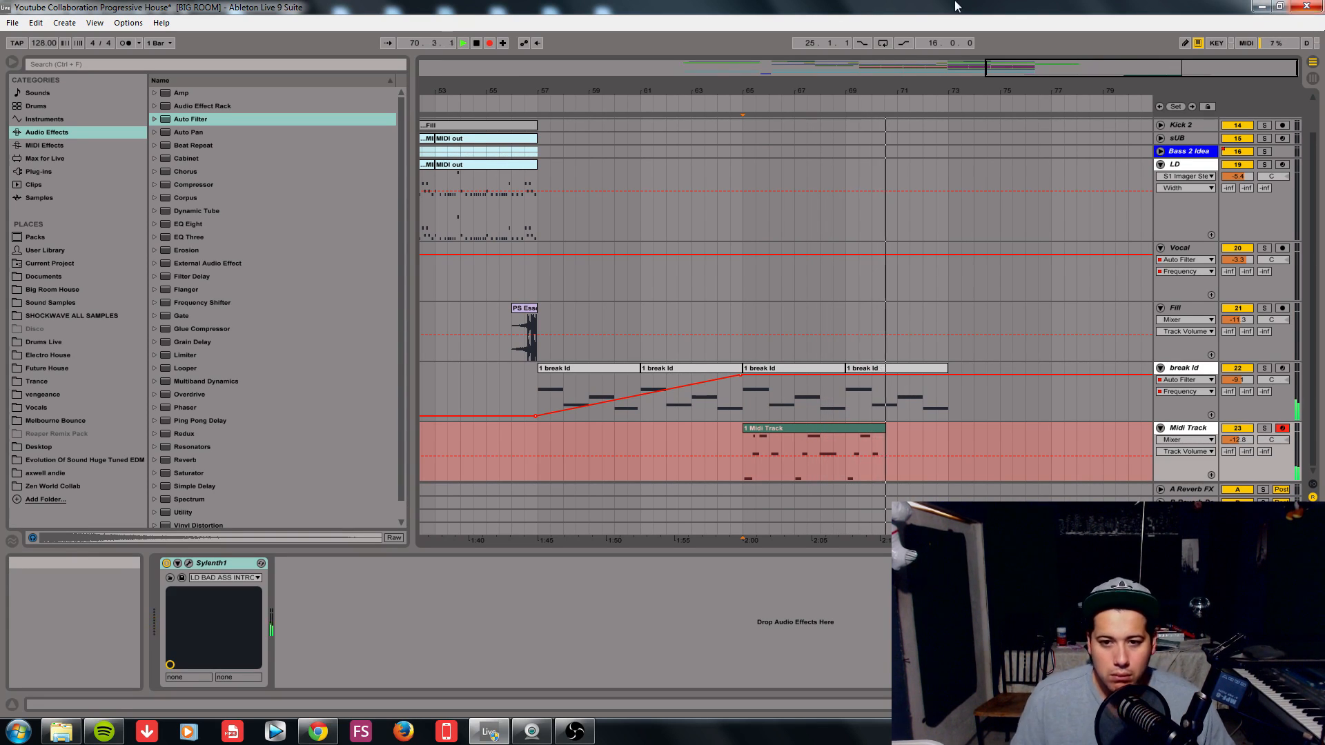
# - Open the recorded Midi Track clip and shift its first four notes back so they start at 1.1.1
pyautogui.doubleClick(756, 440)
pyautogui.press('space')
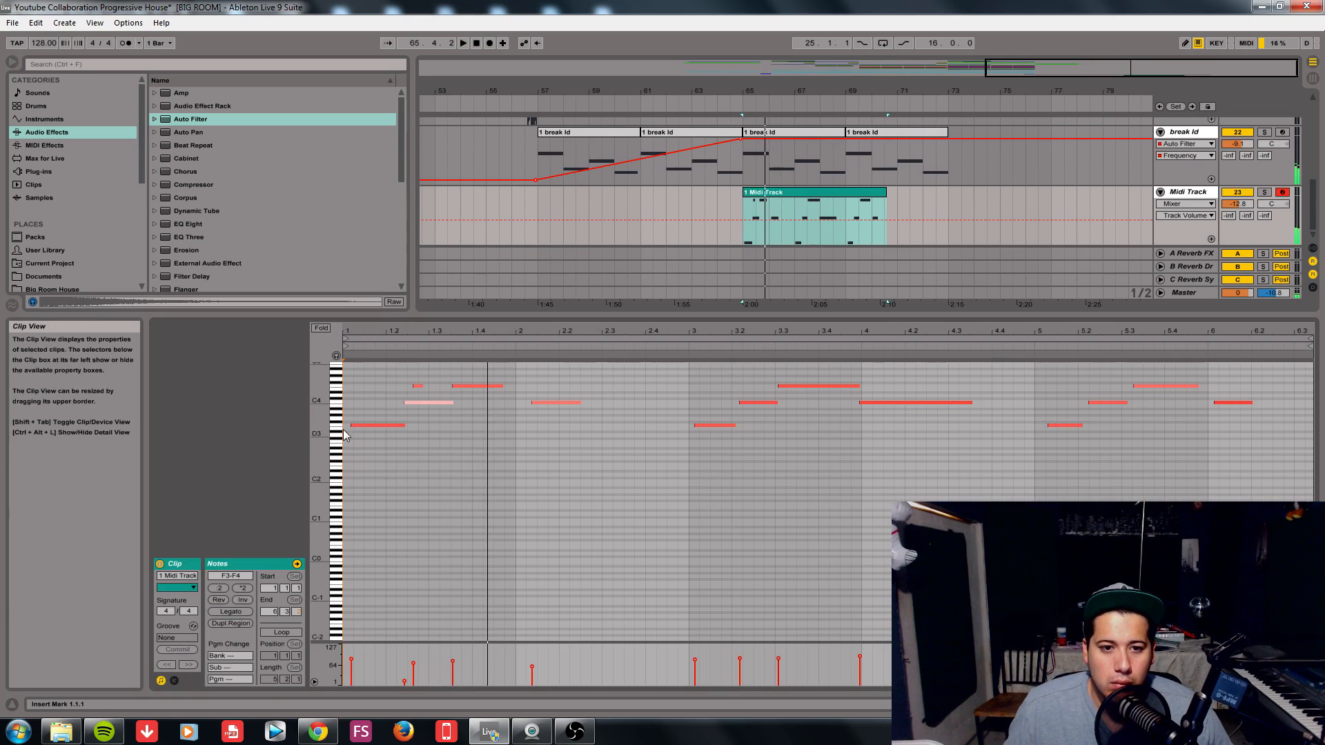
pyautogui.moveTo(343, 429); pyautogui.dragTo(548, 528)
pyautogui.press('space')
pyautogui.press('space')
pyautogui.moveTo(369, 599); pyautogui.dragTo(531, 456)
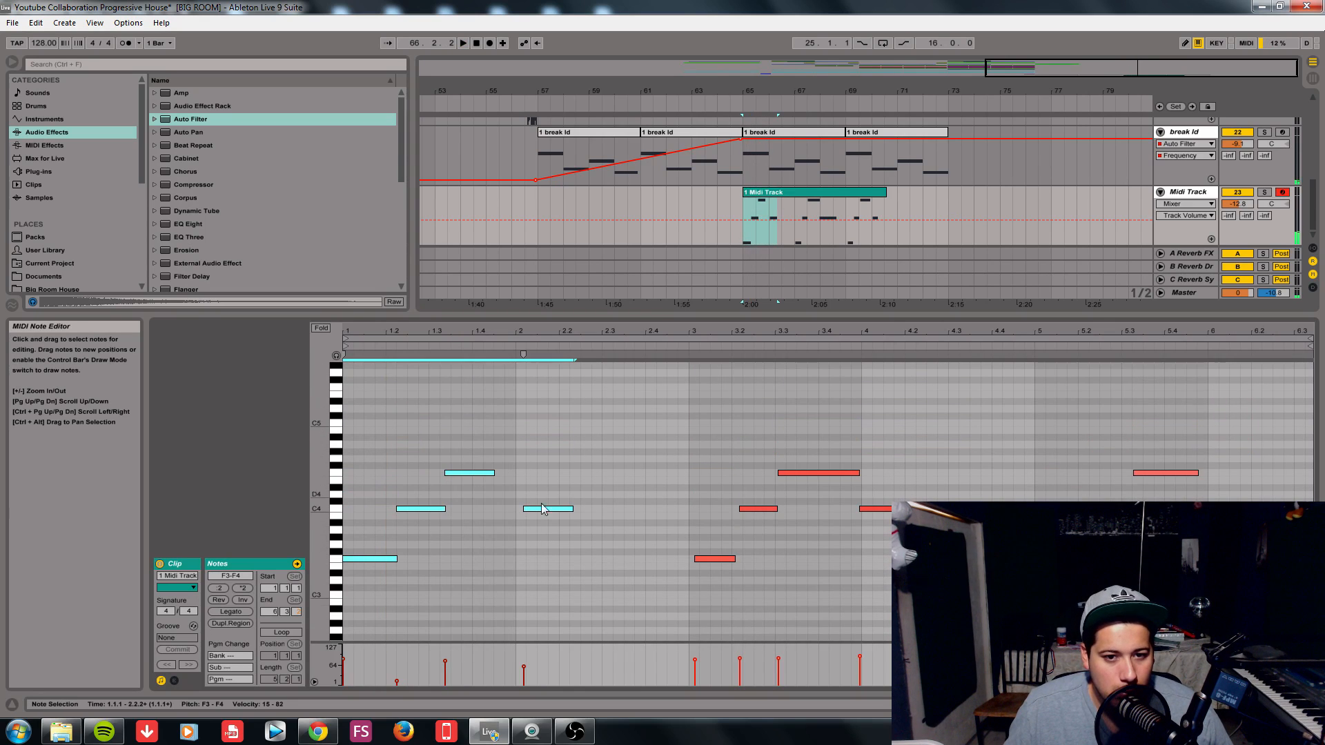
pyautogui.rightClick(591, 454)
pyautogui.click(602, 460)
pyautogui.press('space')
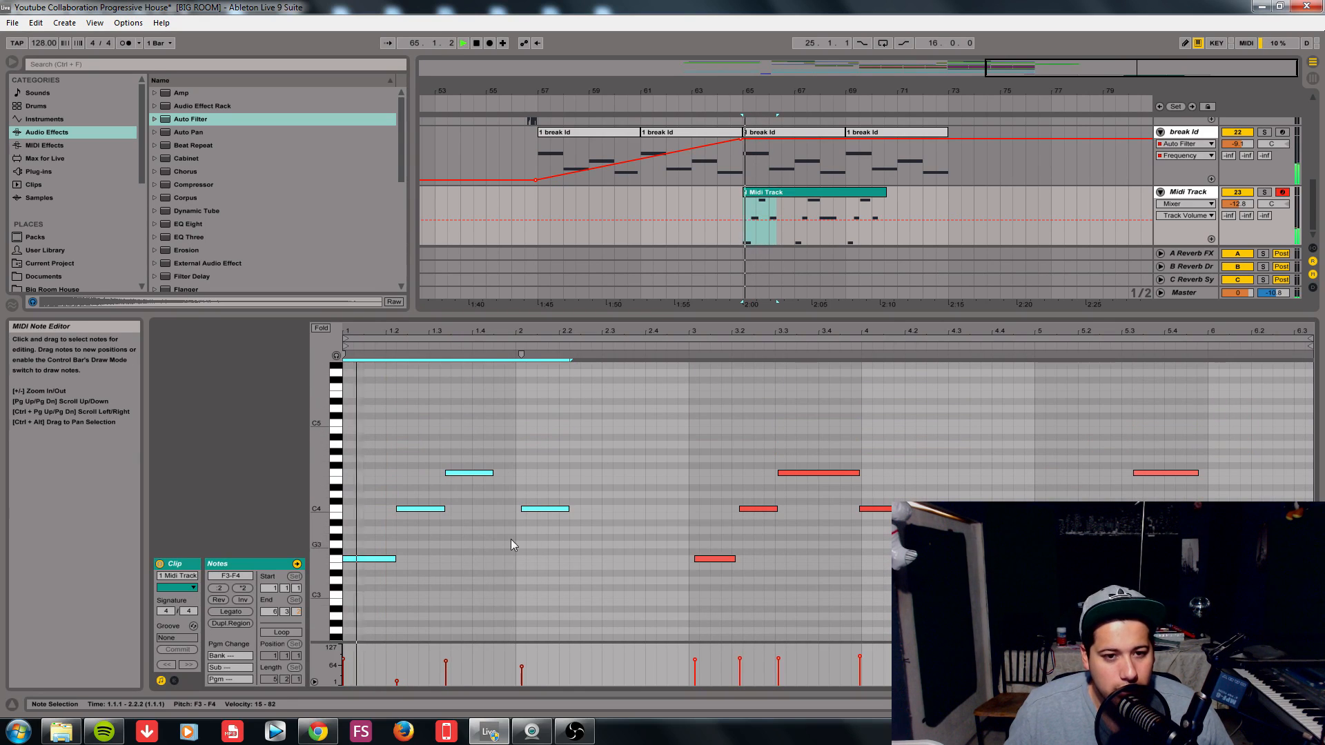
pyautogui.press('space')
# - Align the opening notes to the grid: F3 ending at 1.2, C4 starting at 1.2, F4 at 1.3 and the second C4 at bar 2
pyautogui.click(438, 530)
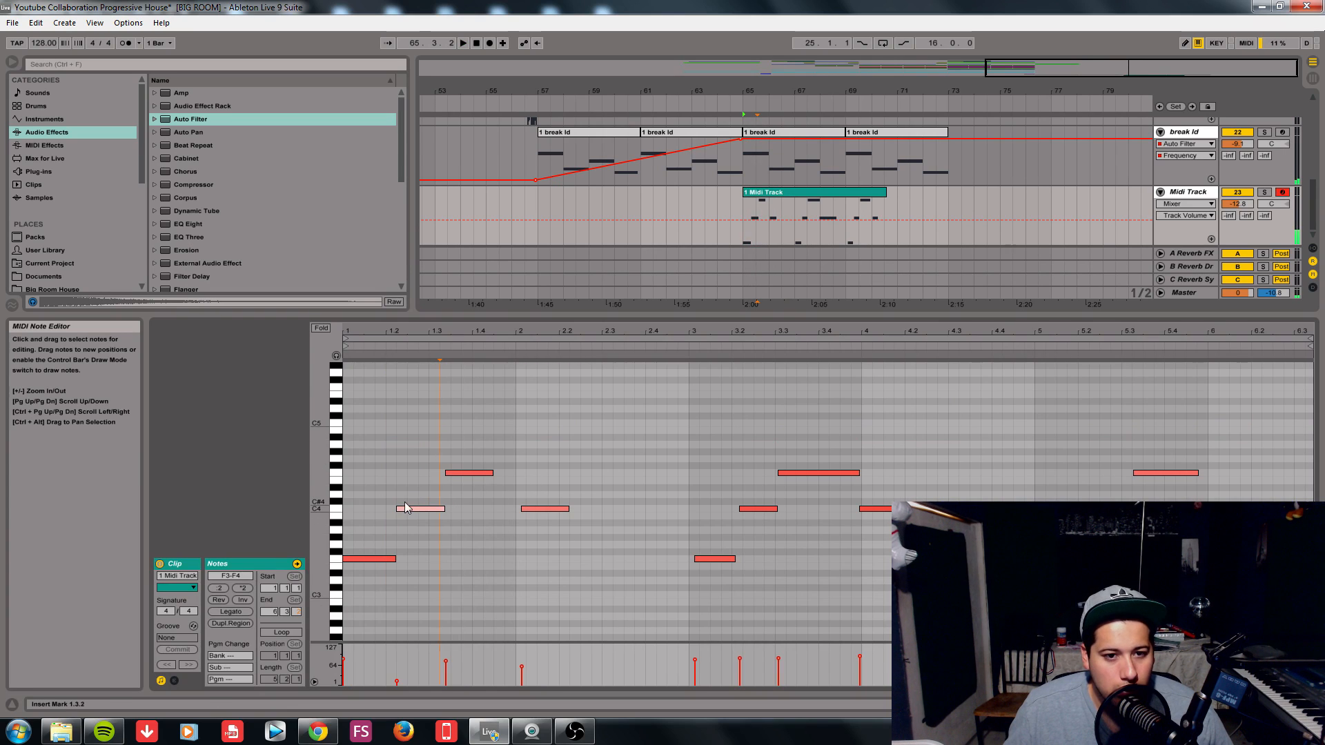
pyautogui.moveTo(414, 509); pyautogui.dragTo(404, 509)
pyautogui.press('space')
pyautogui.moveTo(396, 560); pyautogui.dragTo(385, 560)
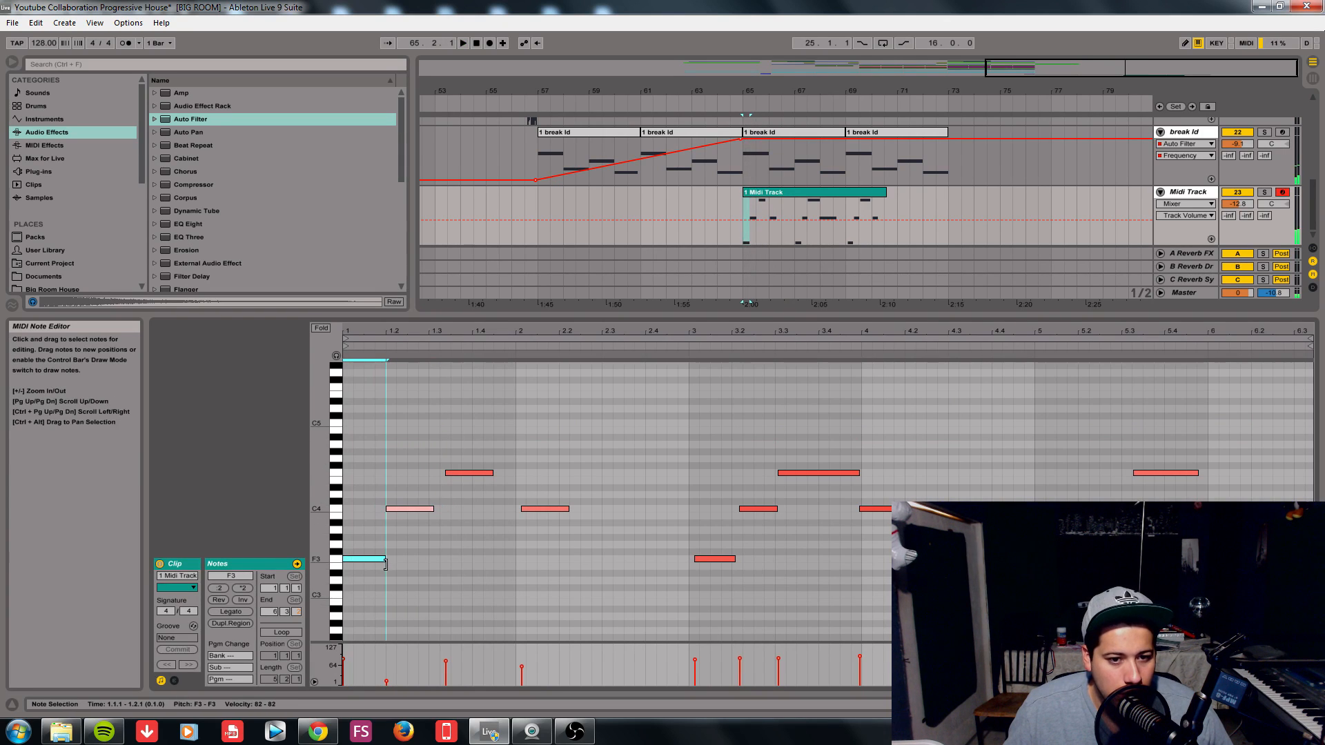
pyautogui.moveTo(455, 473); pyautogui.dragTo(427, 509)
pyautogui.moveTo(528, 511); pyautogui.dragTo(523, 511)
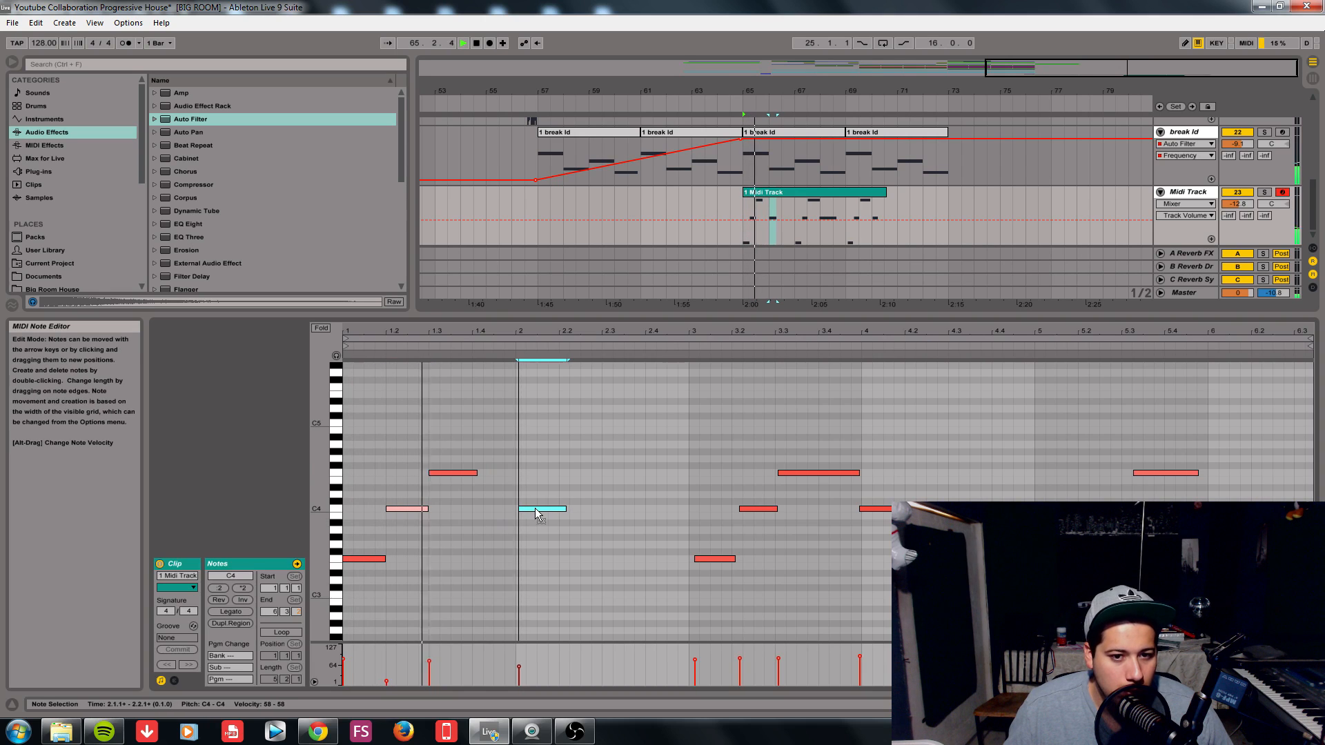
# - Delete all recorded notes from bar 3 onward and select the clip's first two bars
pyautogui.click(722, 605)
pyautogui.hotkey('shift', 'End')
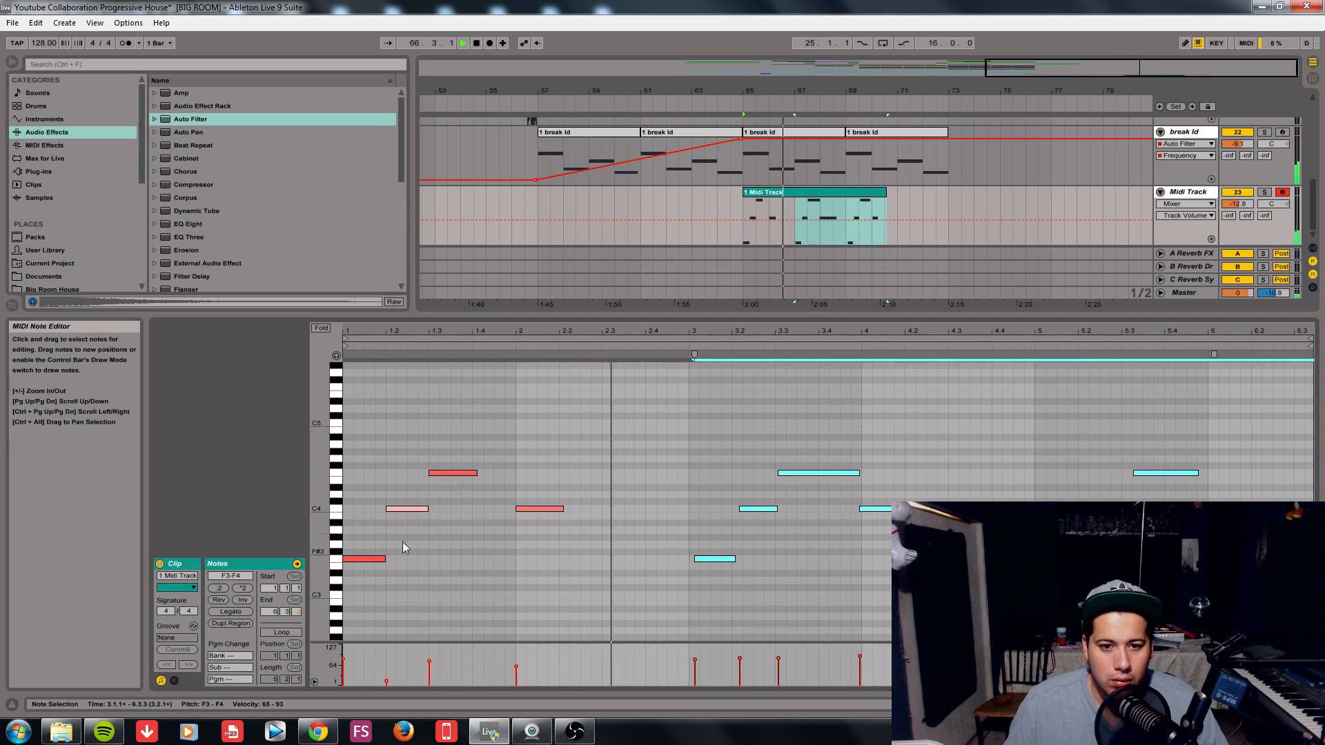
pyautogui.press('Delete')
pyautogui.click(693, 598)
pyautogui.press('space')
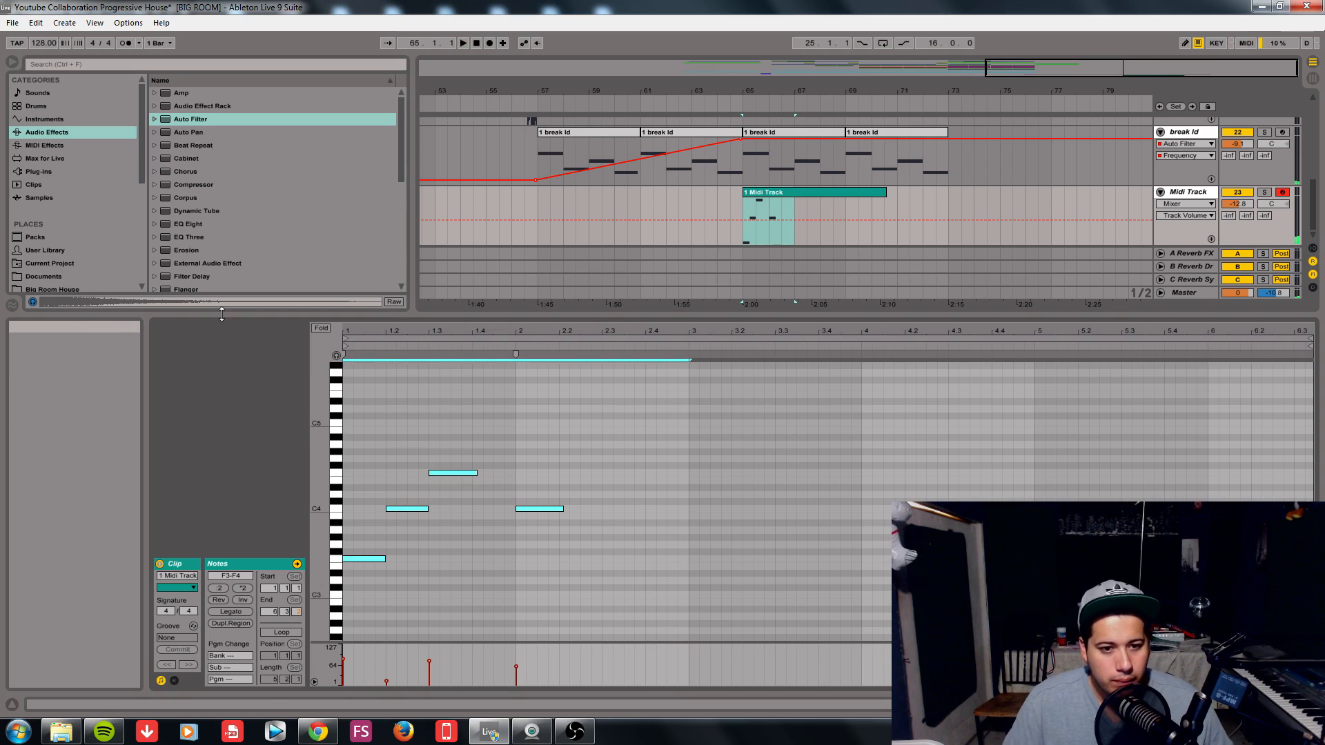
# - Transpose the Midi Track clip's four notes down one octave and duplicate the two-bar phrase through bar 6
pyautogui.hotkey('shift', 'Down')
pyautogui.press('space')
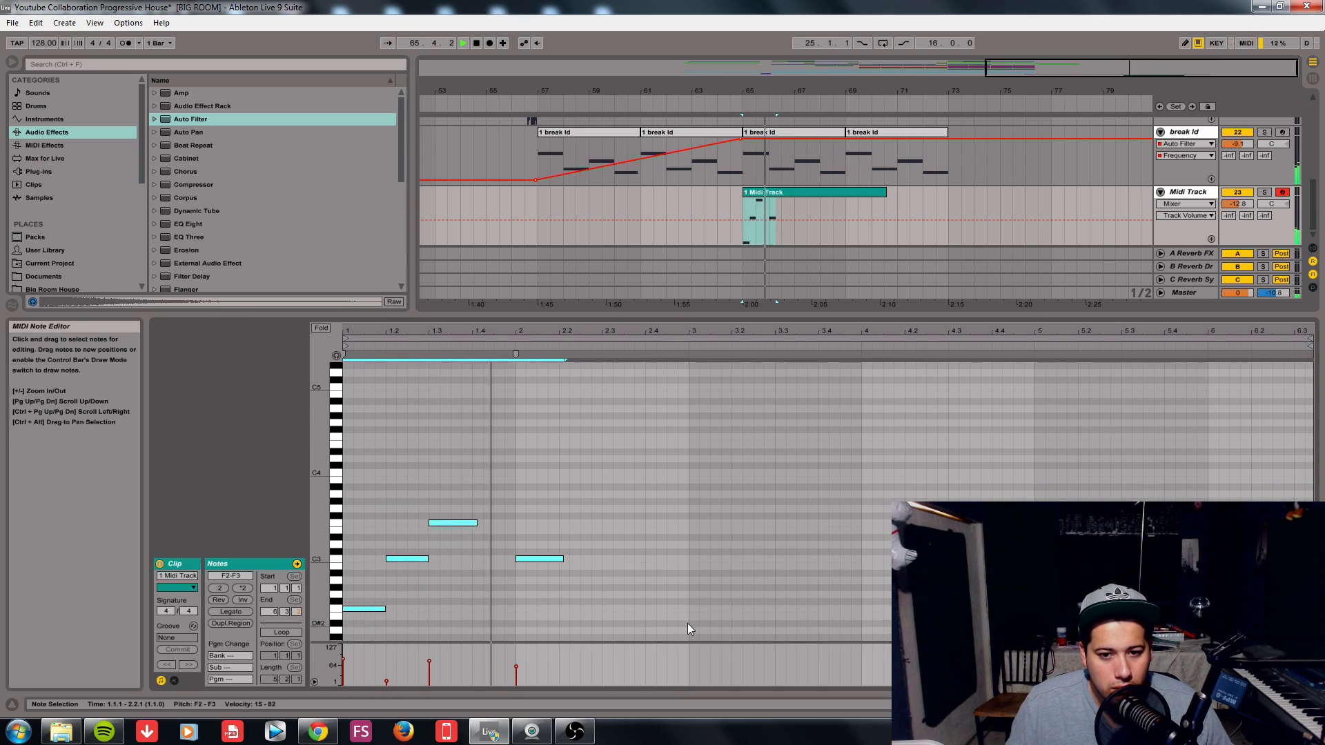
pyautogui.moveTo(687, 623); pyautogui.dragTo(334, 455)
pyautogui.hotkey('ctrl', 'd')
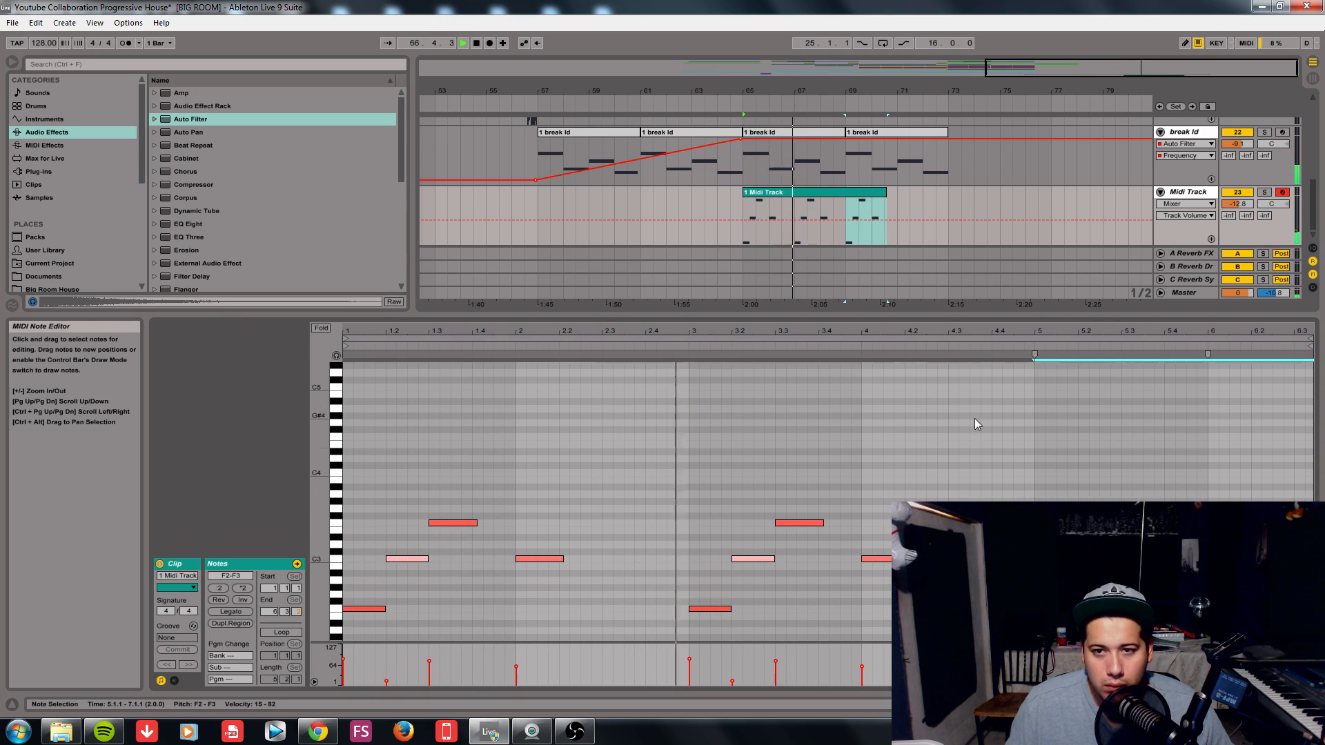
# - Extend the Midi Track clip to end at bar 73 and duplicate the phrase in bars 5–6 into bars 7–8
pyautogui.moveTo(886, 191); pyautogui.dragTo(944, 191)
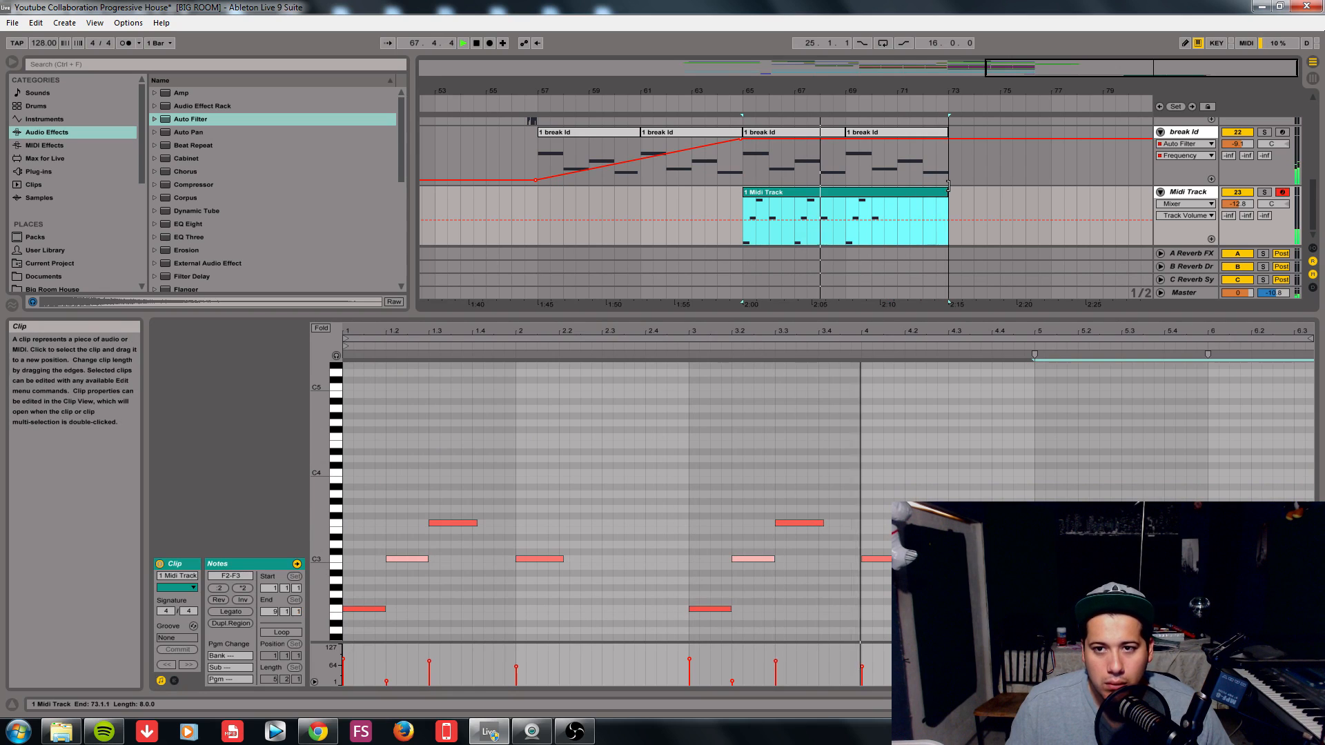
pyautogui.moveTo(1079, 330); pyautogui.dragTo(1079, 296)
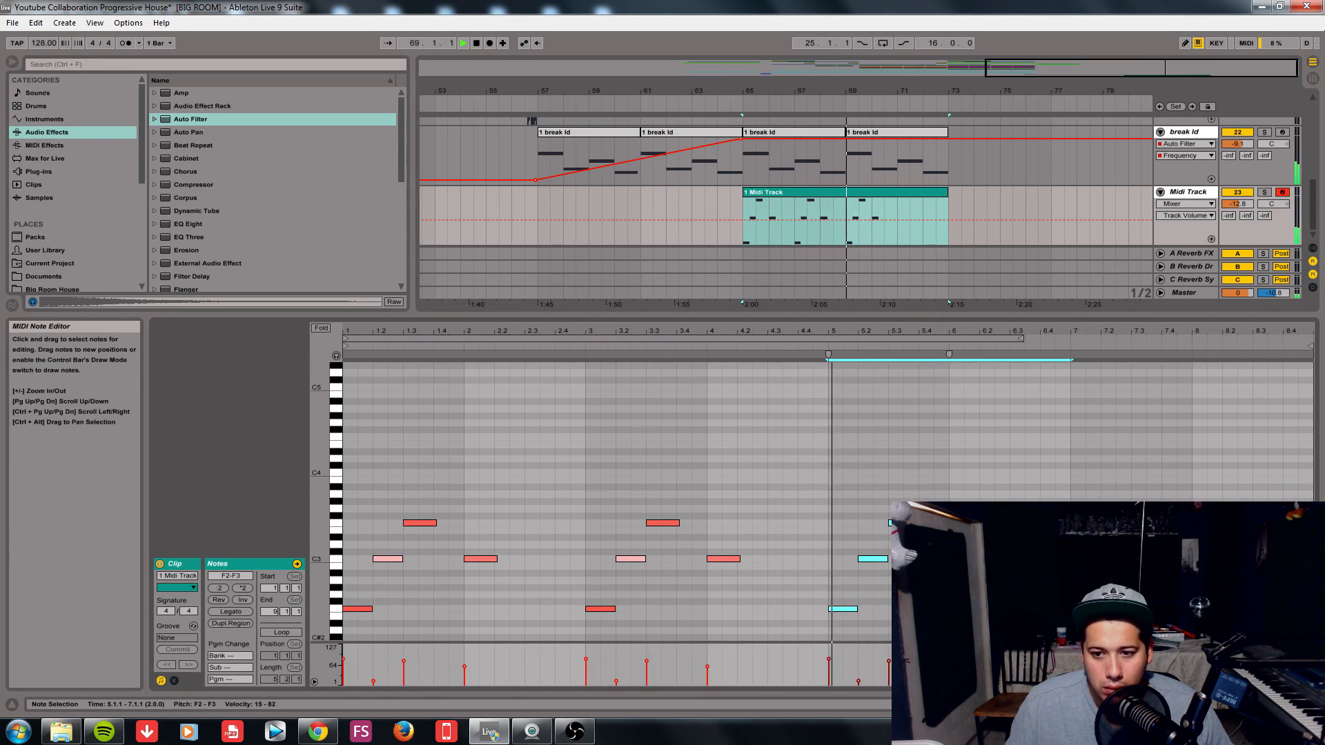
pyautogui.moveTo(1070, 630); pyautogui.dragTo(847, 448)
pyautogui.hotkey('ctrl', 'd')
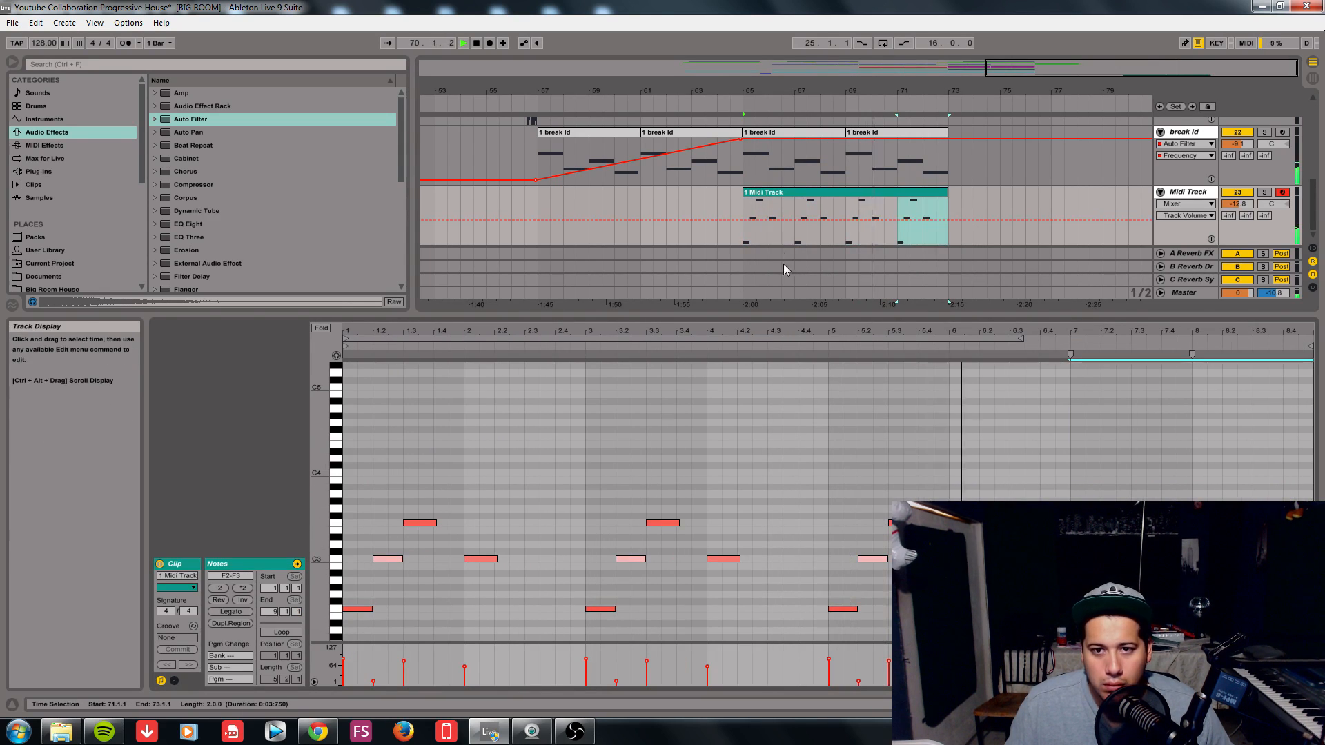
# - Lower the last note of the Midi Track clip, at bar 8, to F2
pyautogui.click(794, 314)
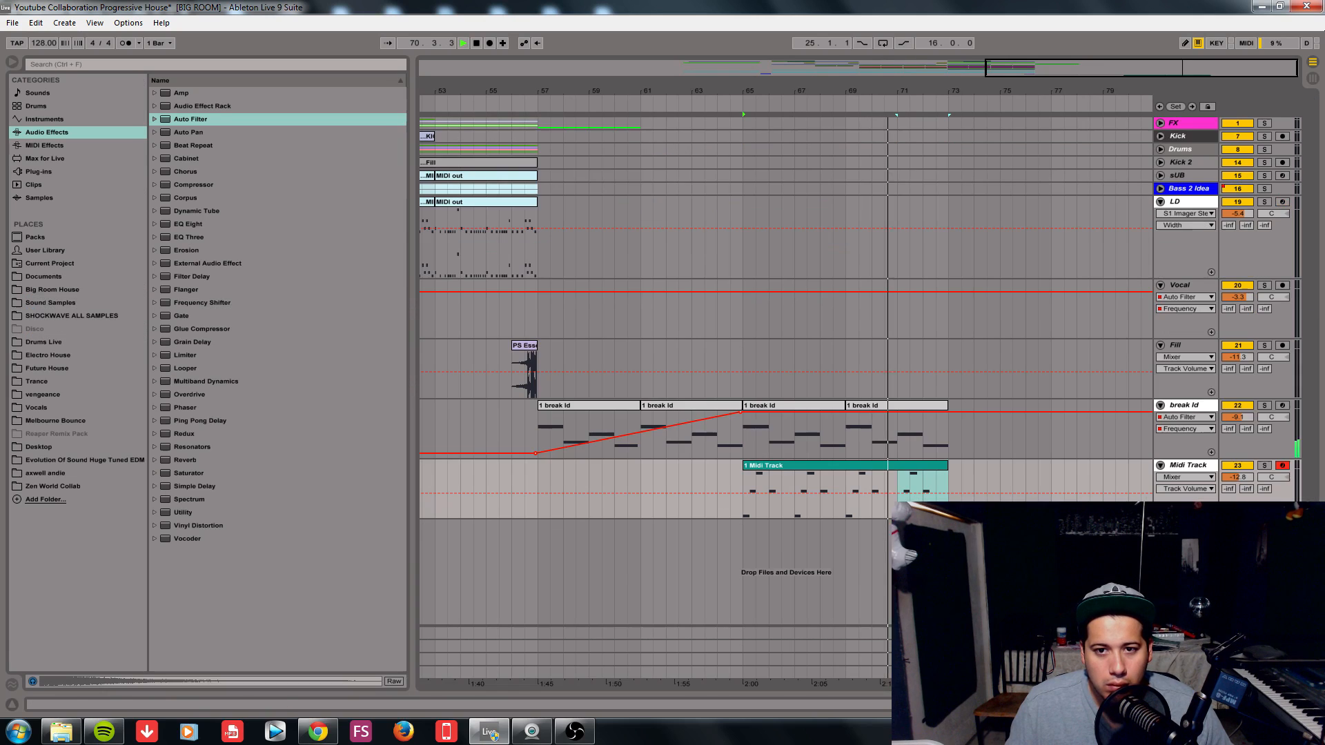
pyautogui.doubleClick(901, 466)
pyautogui.moveTo(1070, 552); pyautogui.dragTo(1070, 365)
pyautogui.press('space')
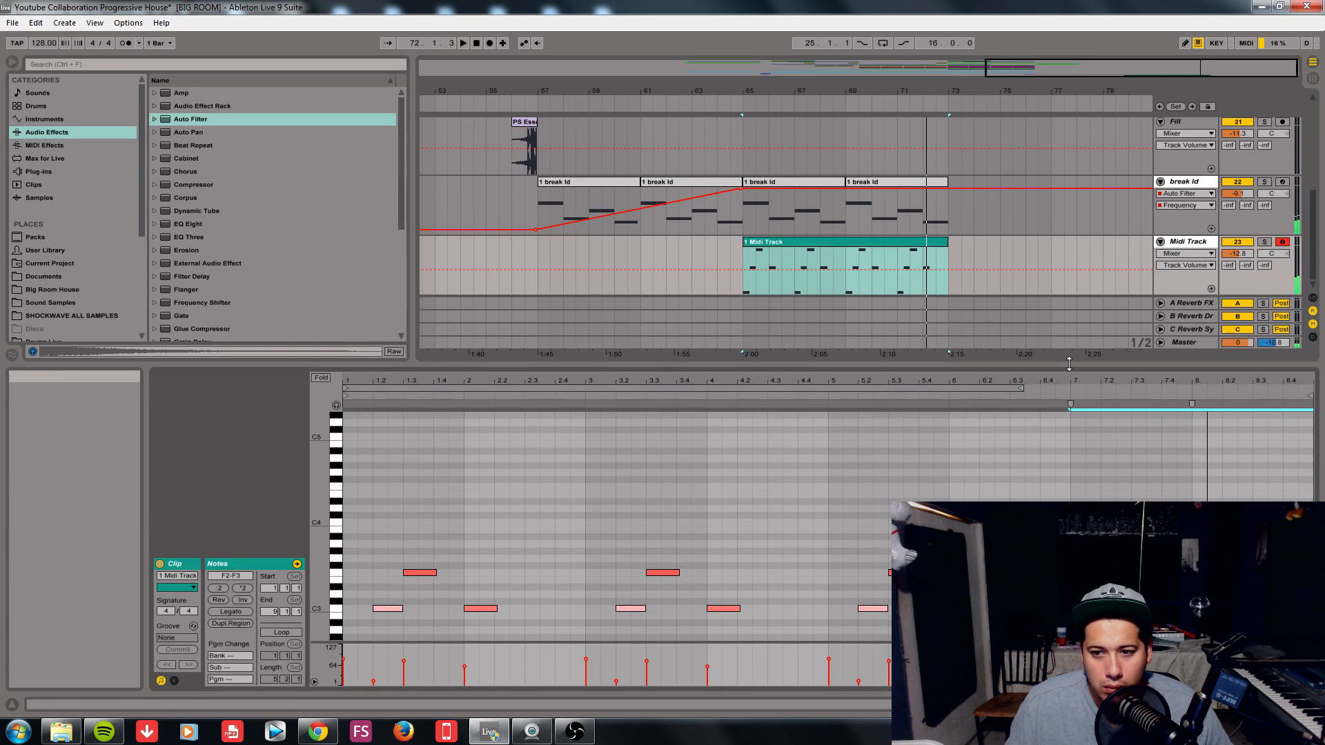
pyautogui.moveTo(1115, 609); pyautogui.dragTo(1114, 573)
pyautogui.press('Down')
pyautogui.press('Down')
pyautogui.press('Down')
pyautogui.press('Down')
pyautogui.press('Down')
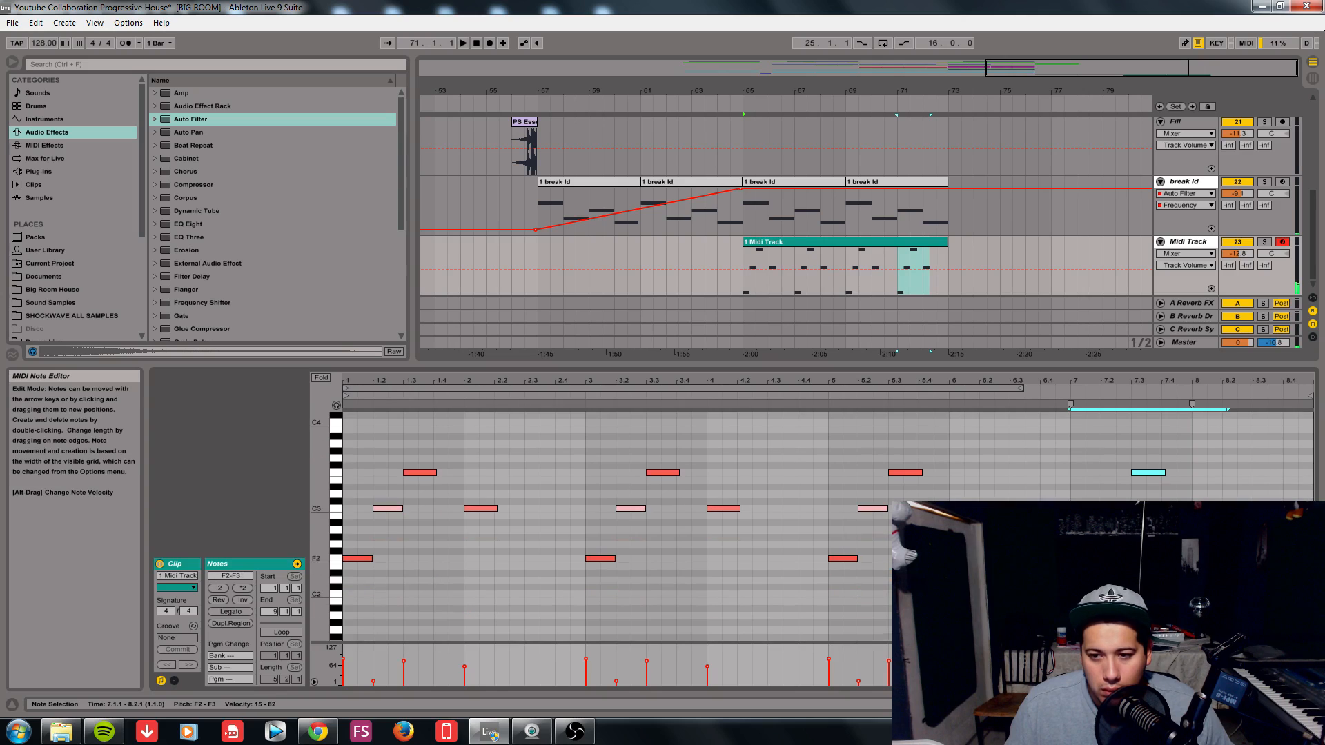
pyautogui.click(1208, 508)
pyautogui.moveTo(1209, 492); pyautogui.dragTo(1204, 535)
# - Play the break from bar 65 to hear both melody layers together, briefly checking the Open Broadcaster Software recording
pyautogui.press('space')
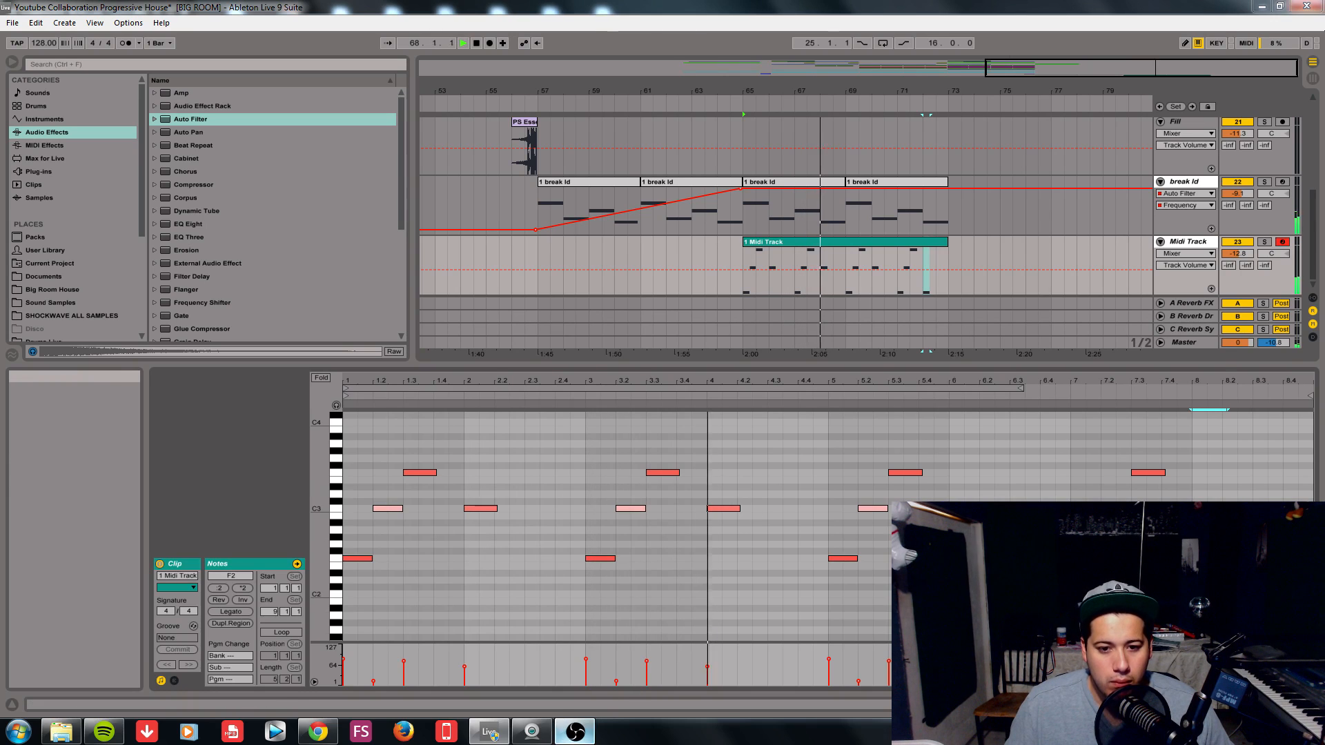
pyautogui.click(580, 734)
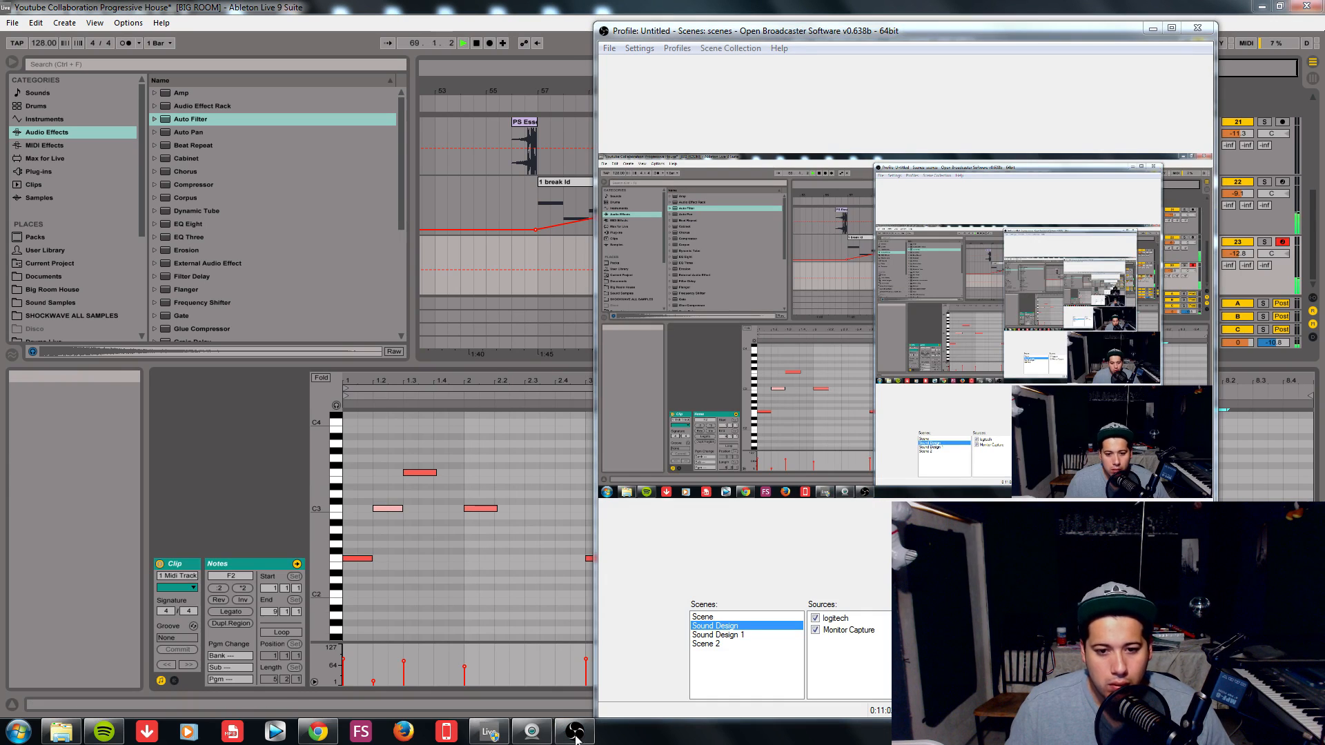
pyautogui.click(84, 595)
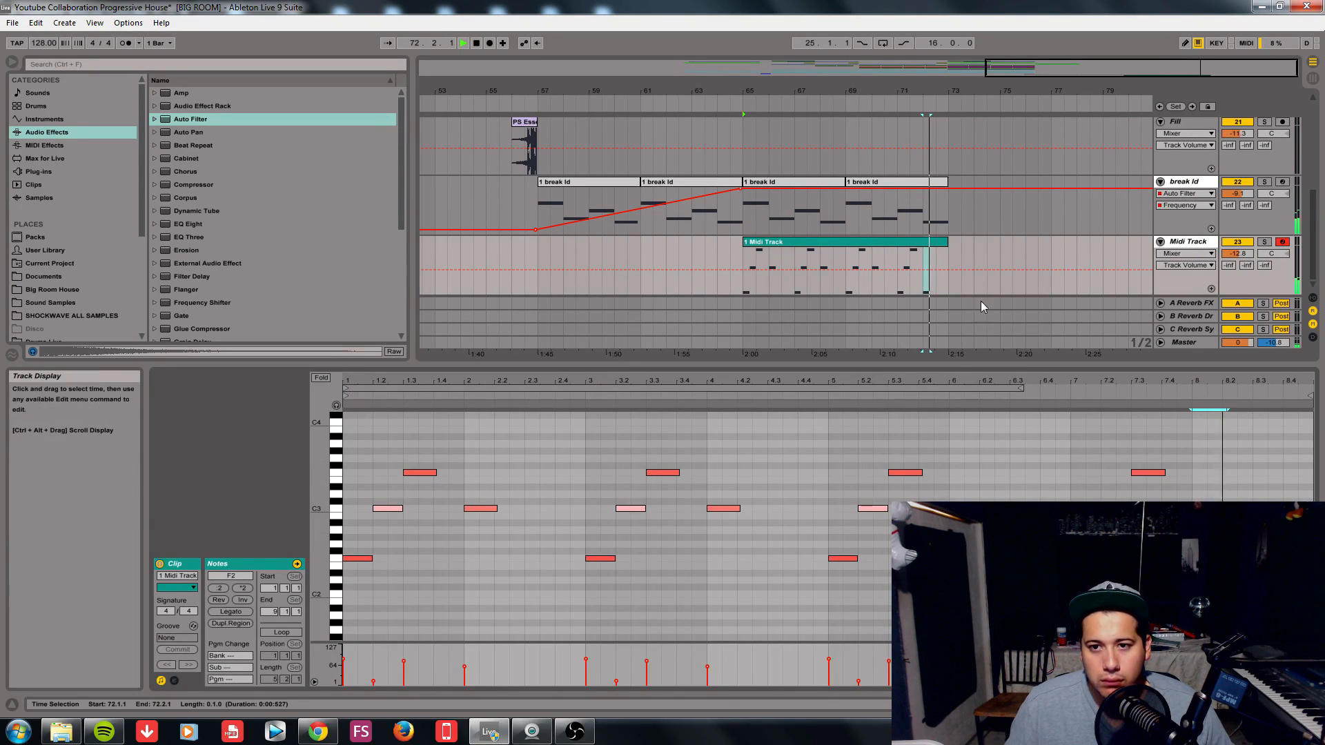
pyautogui.press('space')
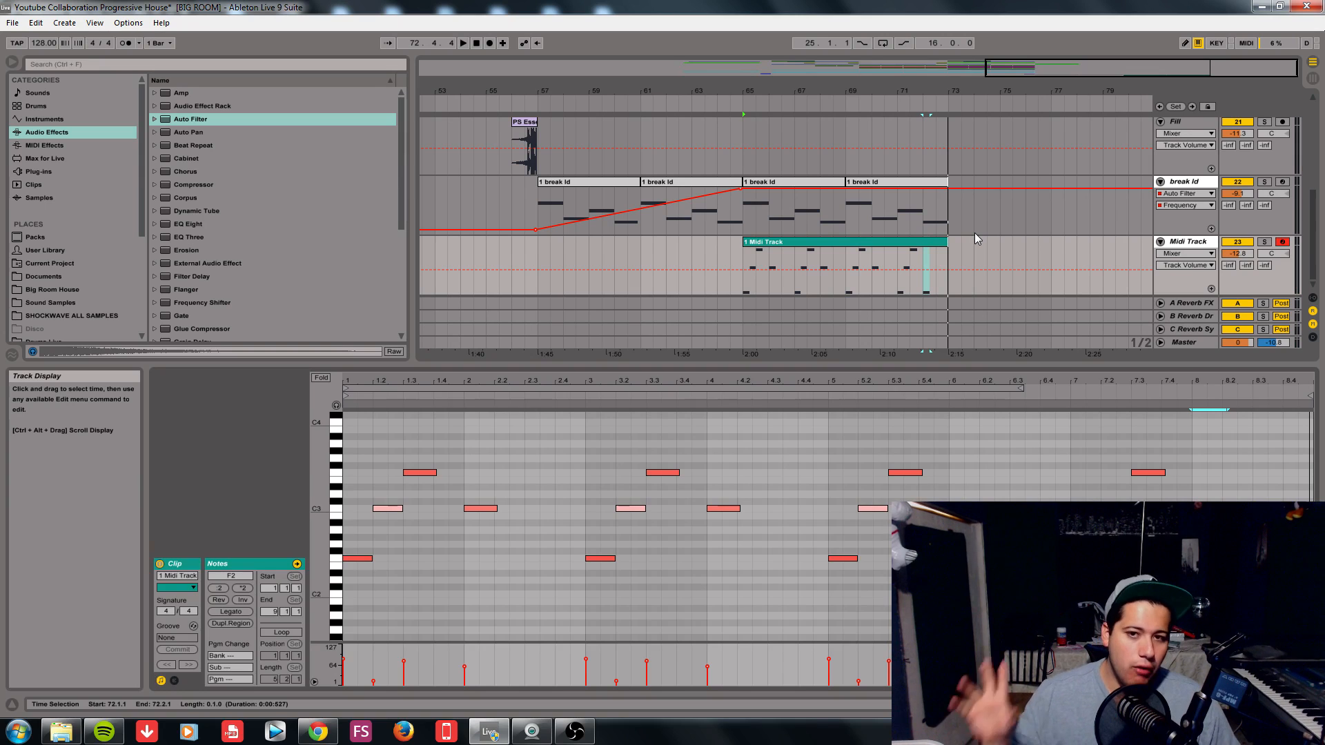
# - Review the devices on the Midi Track and break ld tracks, including the Sylenth1 settings on break ld, and close the plug-in window
pyautogui.moveTo(812, 91); pyautogui.dragTo(812, 67)
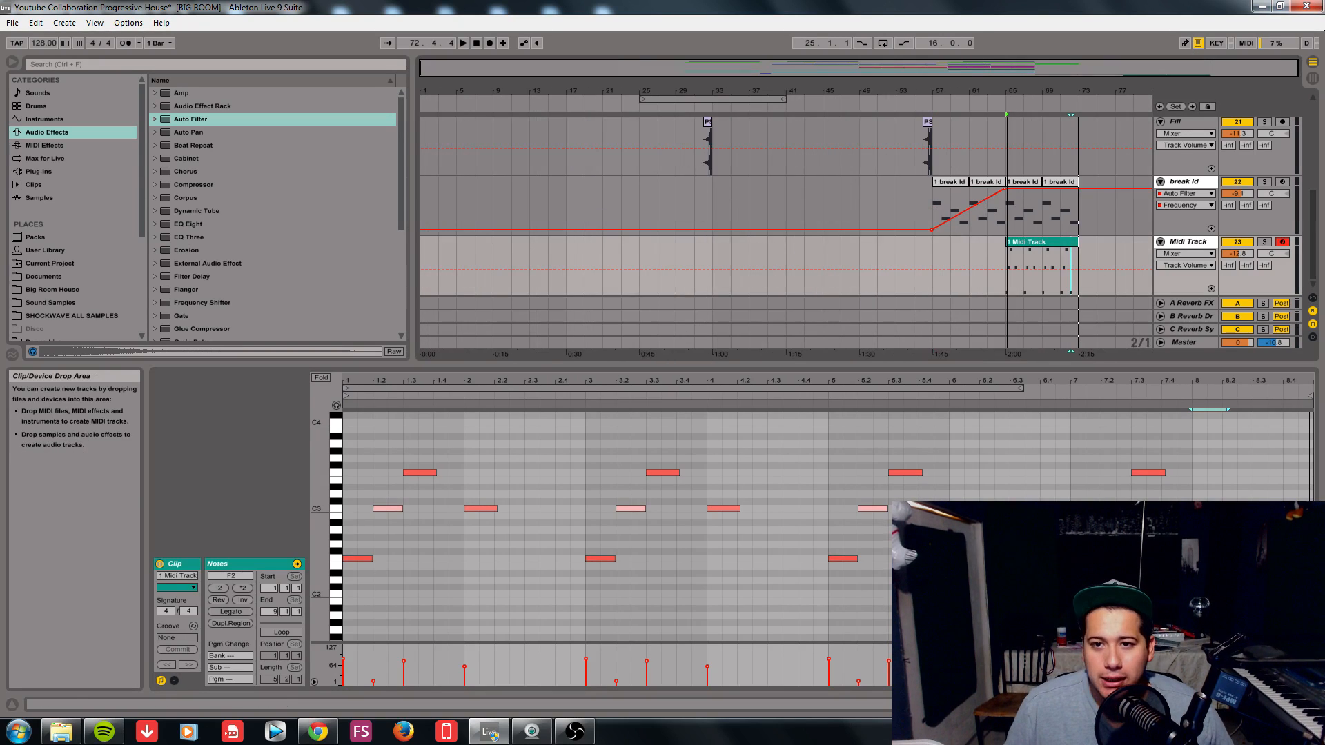
pyautogui.doubleClick(1194, 243)
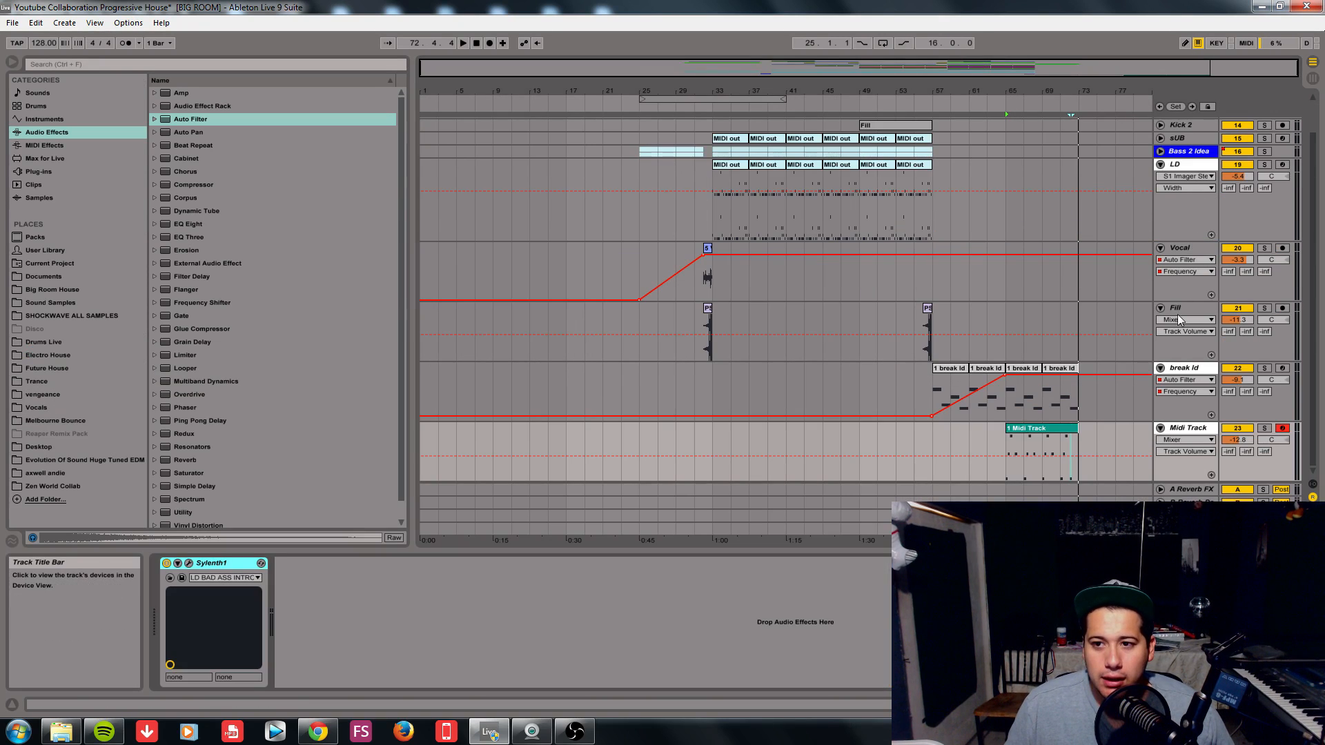
pyautogui.click(1178, 365)
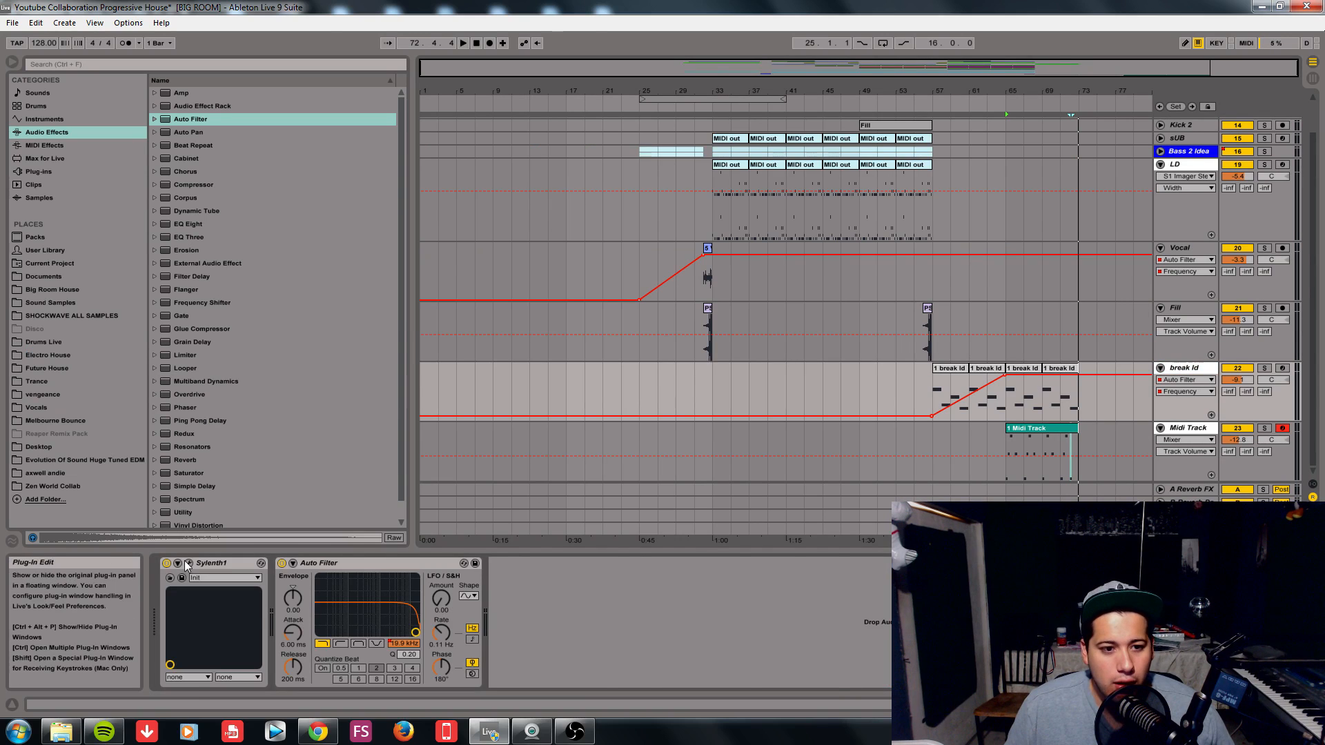
pyautogui.click(261, 563)
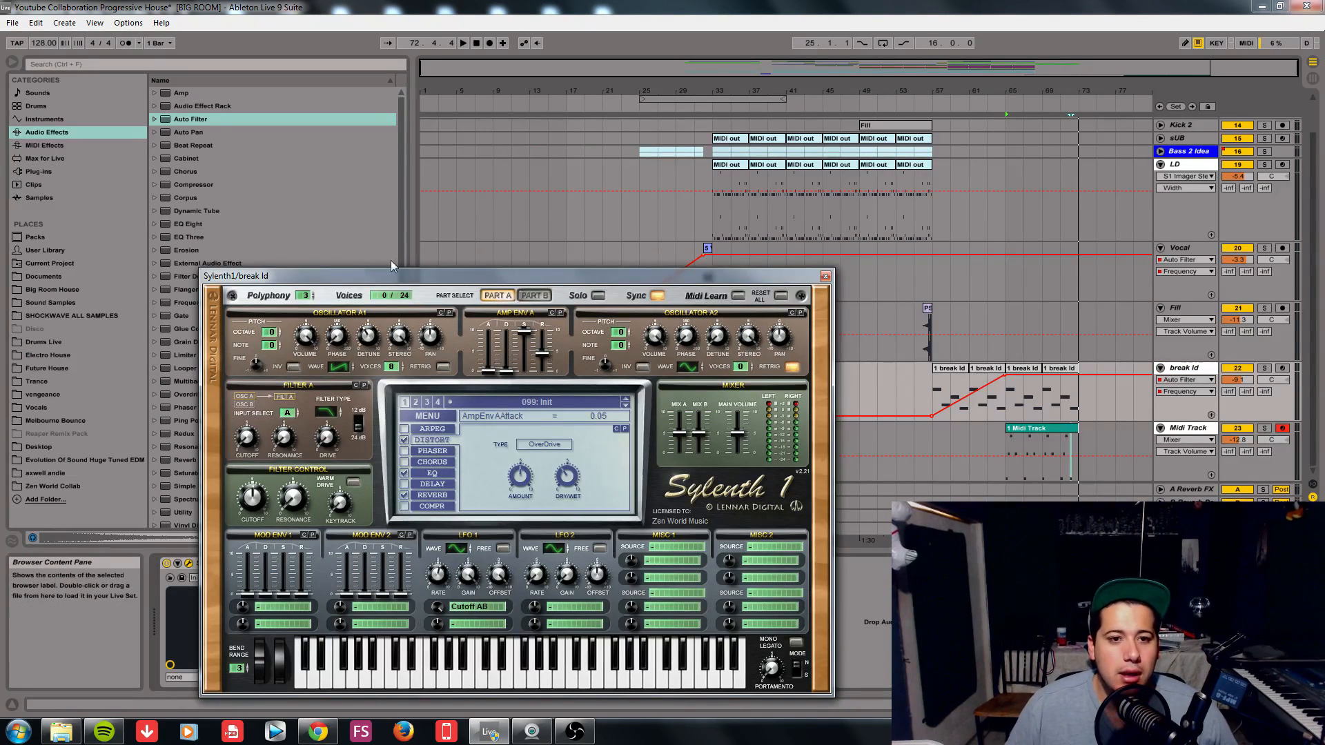
pyautogui.moveTo(456, 262); pyautogui.dragTo(538, 245)
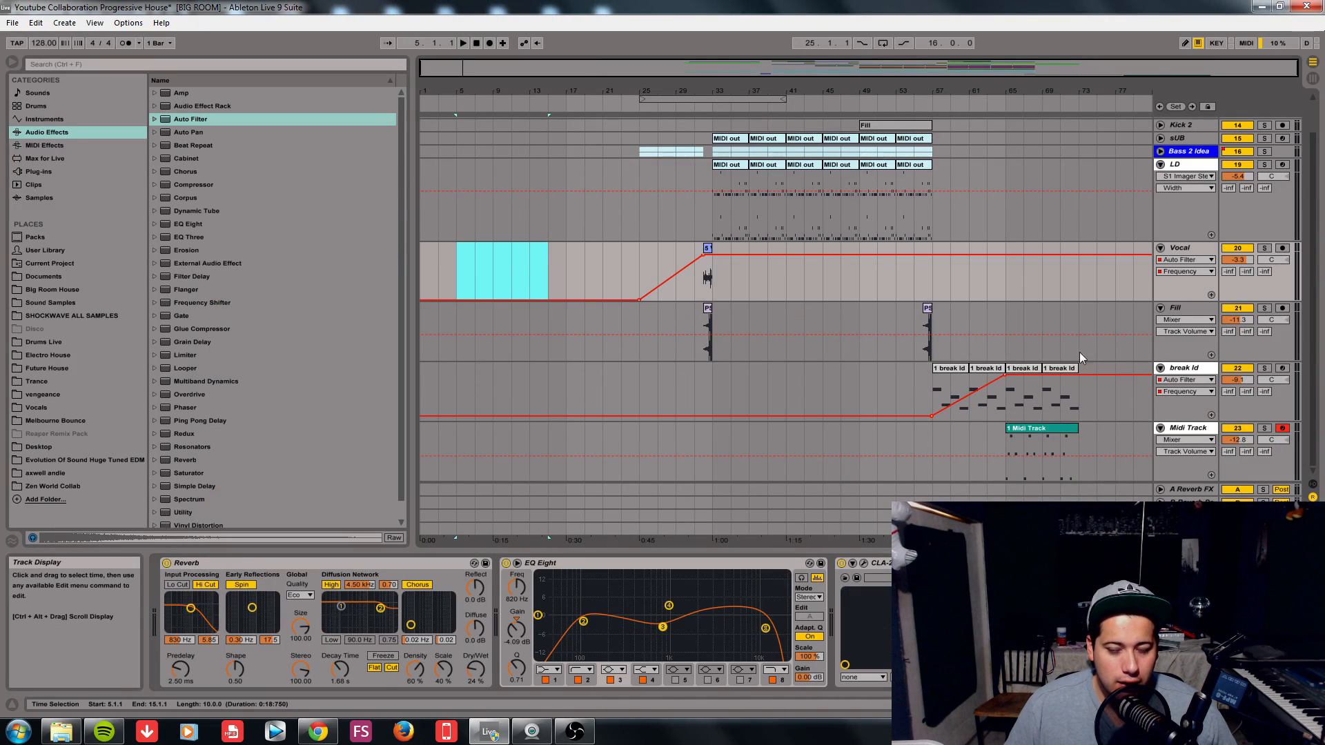
pyautogui.click(1183, 368)
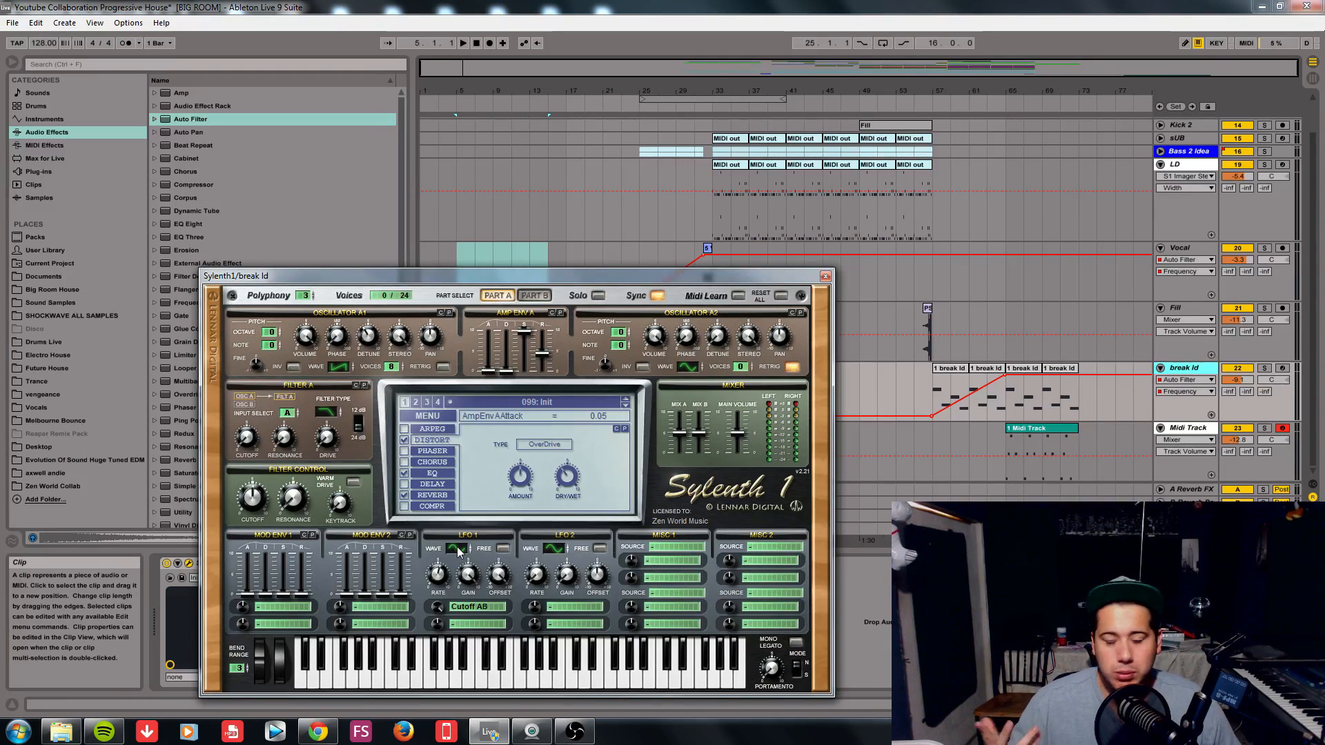
pyautogui.click(826, 276)
# - Unfold the FX group and examine its tracks, selecting the last 8 Bar Up clip on the Uplifter track
pyautogui.scroll(1, 912, 342)
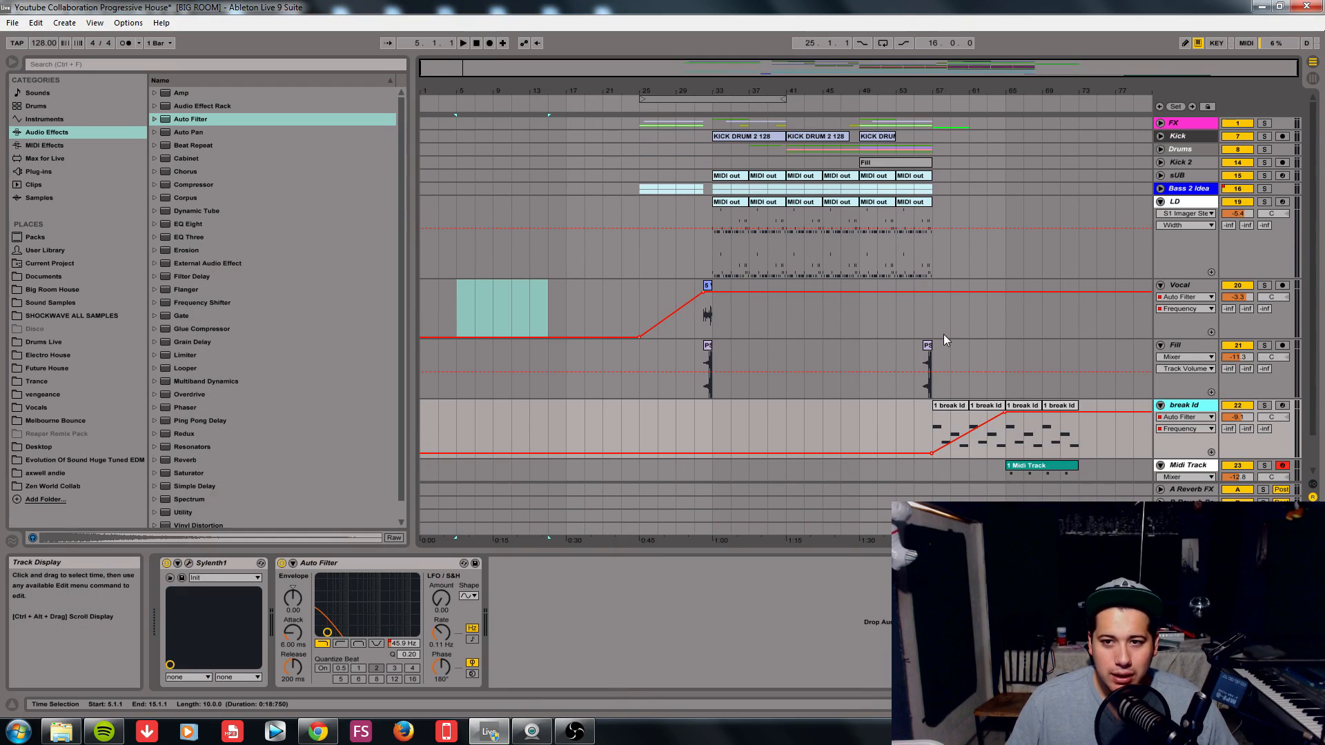
pyautogui.click(925, 140)
pyautogui.click(1160, 123)
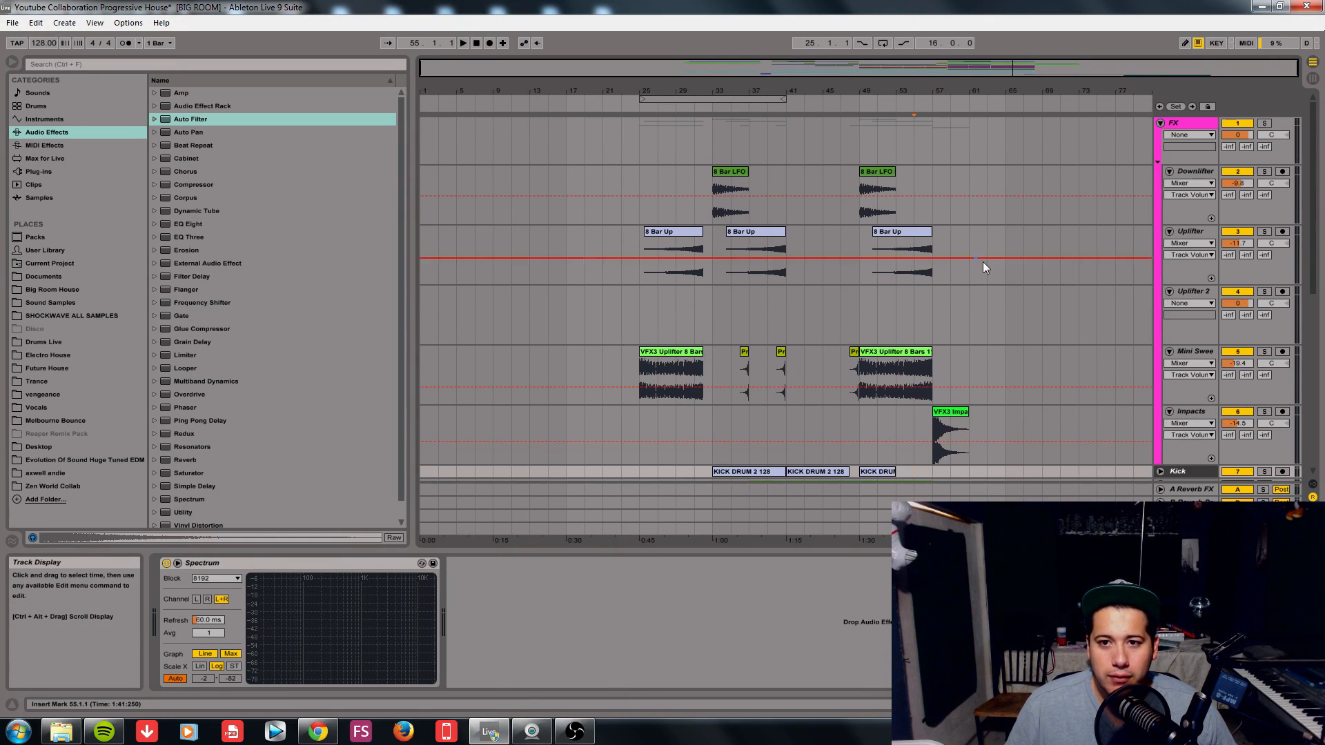
pyautogui.click(897, 256)
pyautogui.scroll(-6, 891, 350)
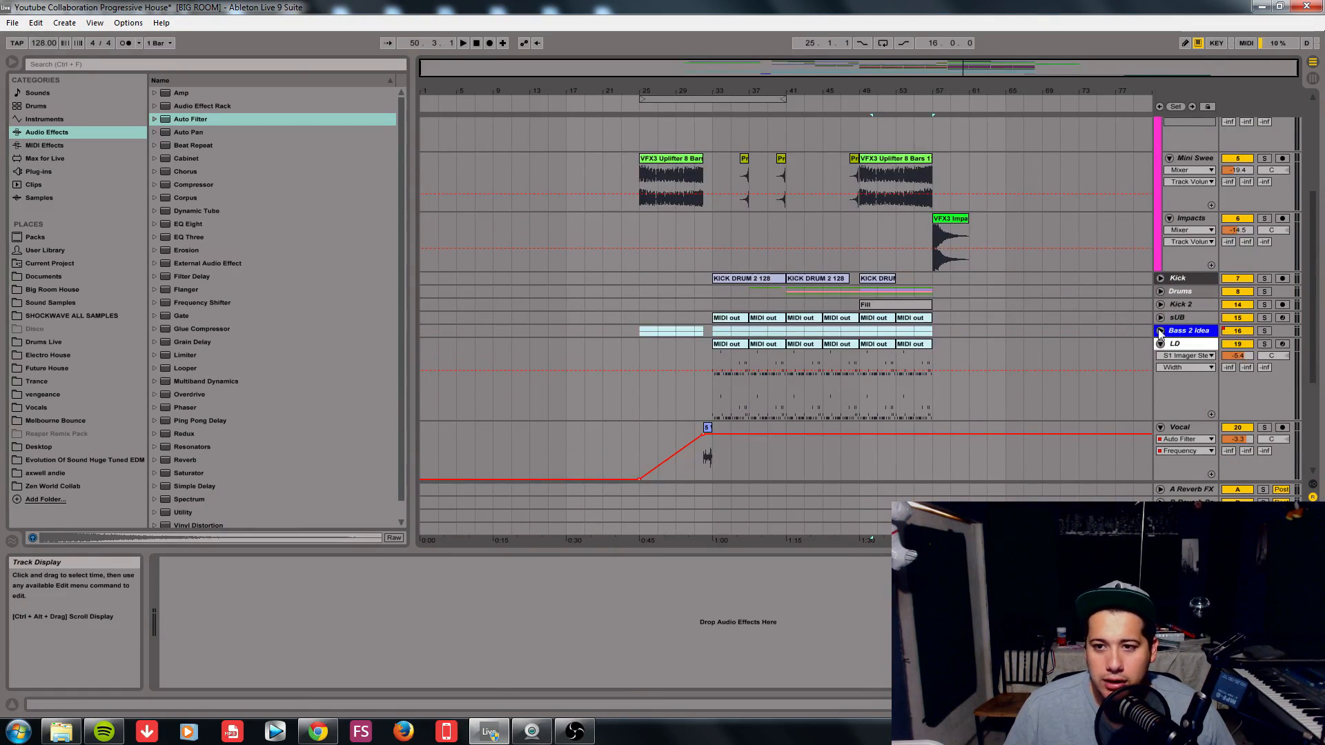